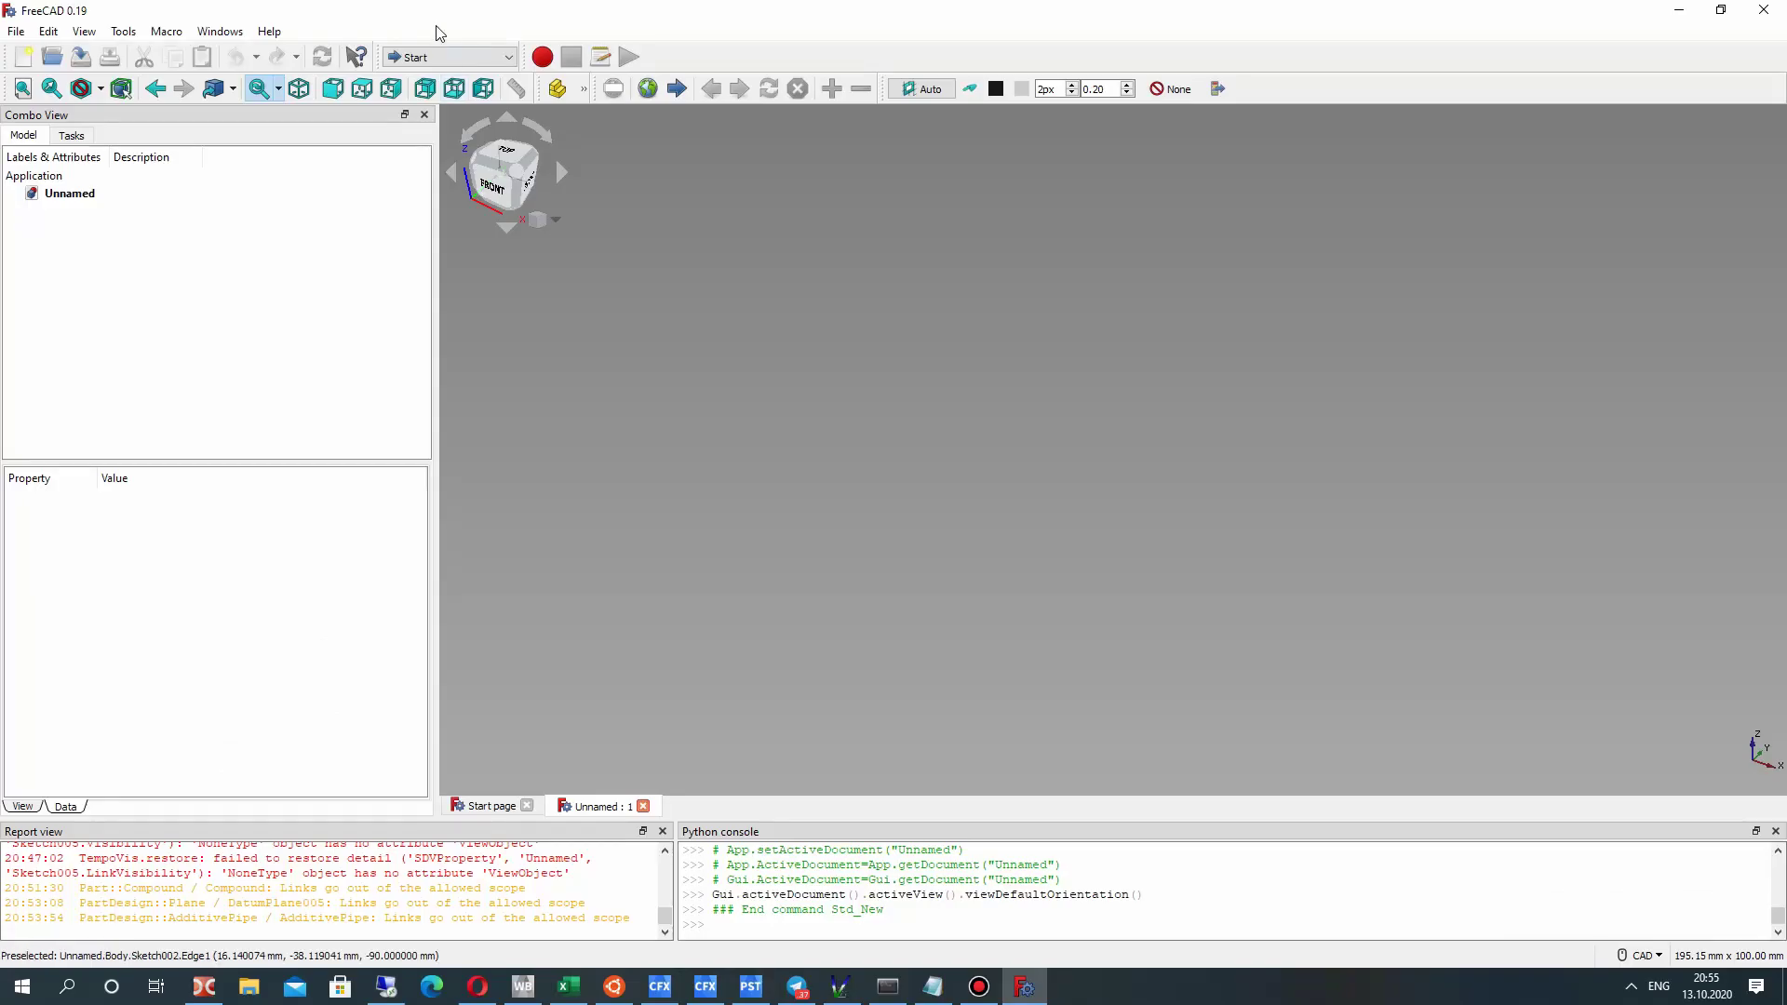
# Switch to the Part Design workbench and create a new Body in the Unnamed document.
pyautogui.click(447, 56)
pyautogui.click(423, 329)
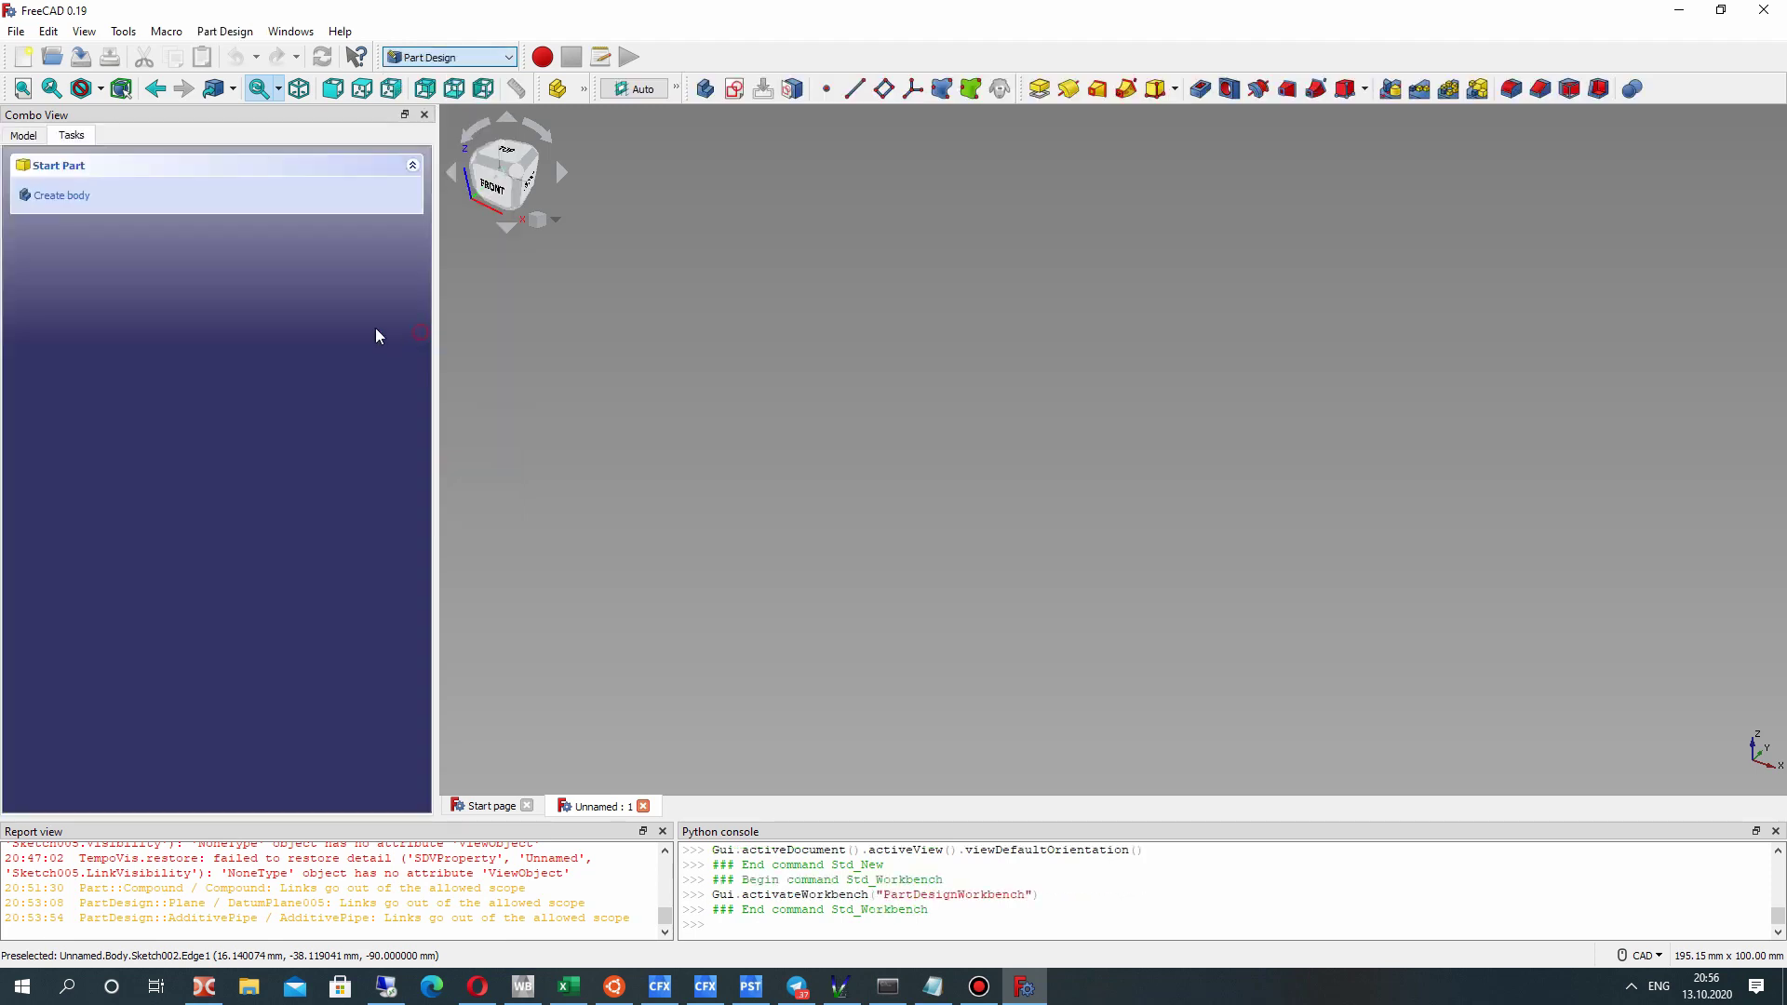
pyautogui.click(74, 213)
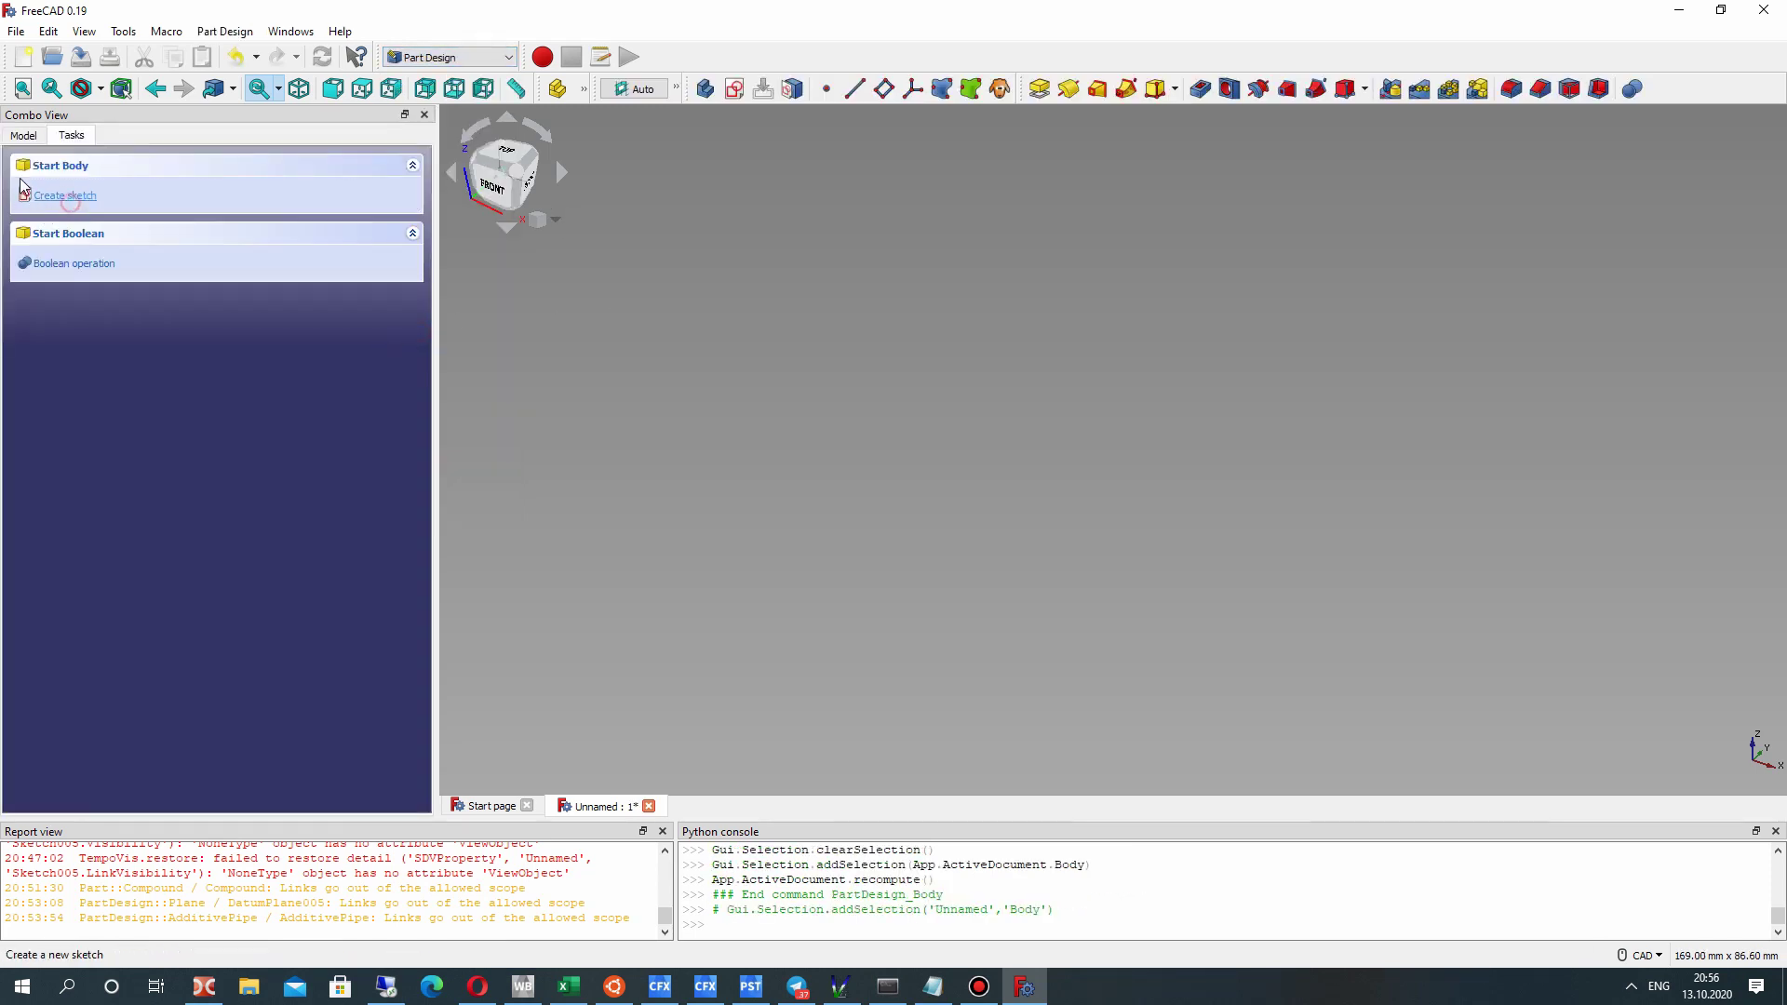
pyautogui.click(23, 135)
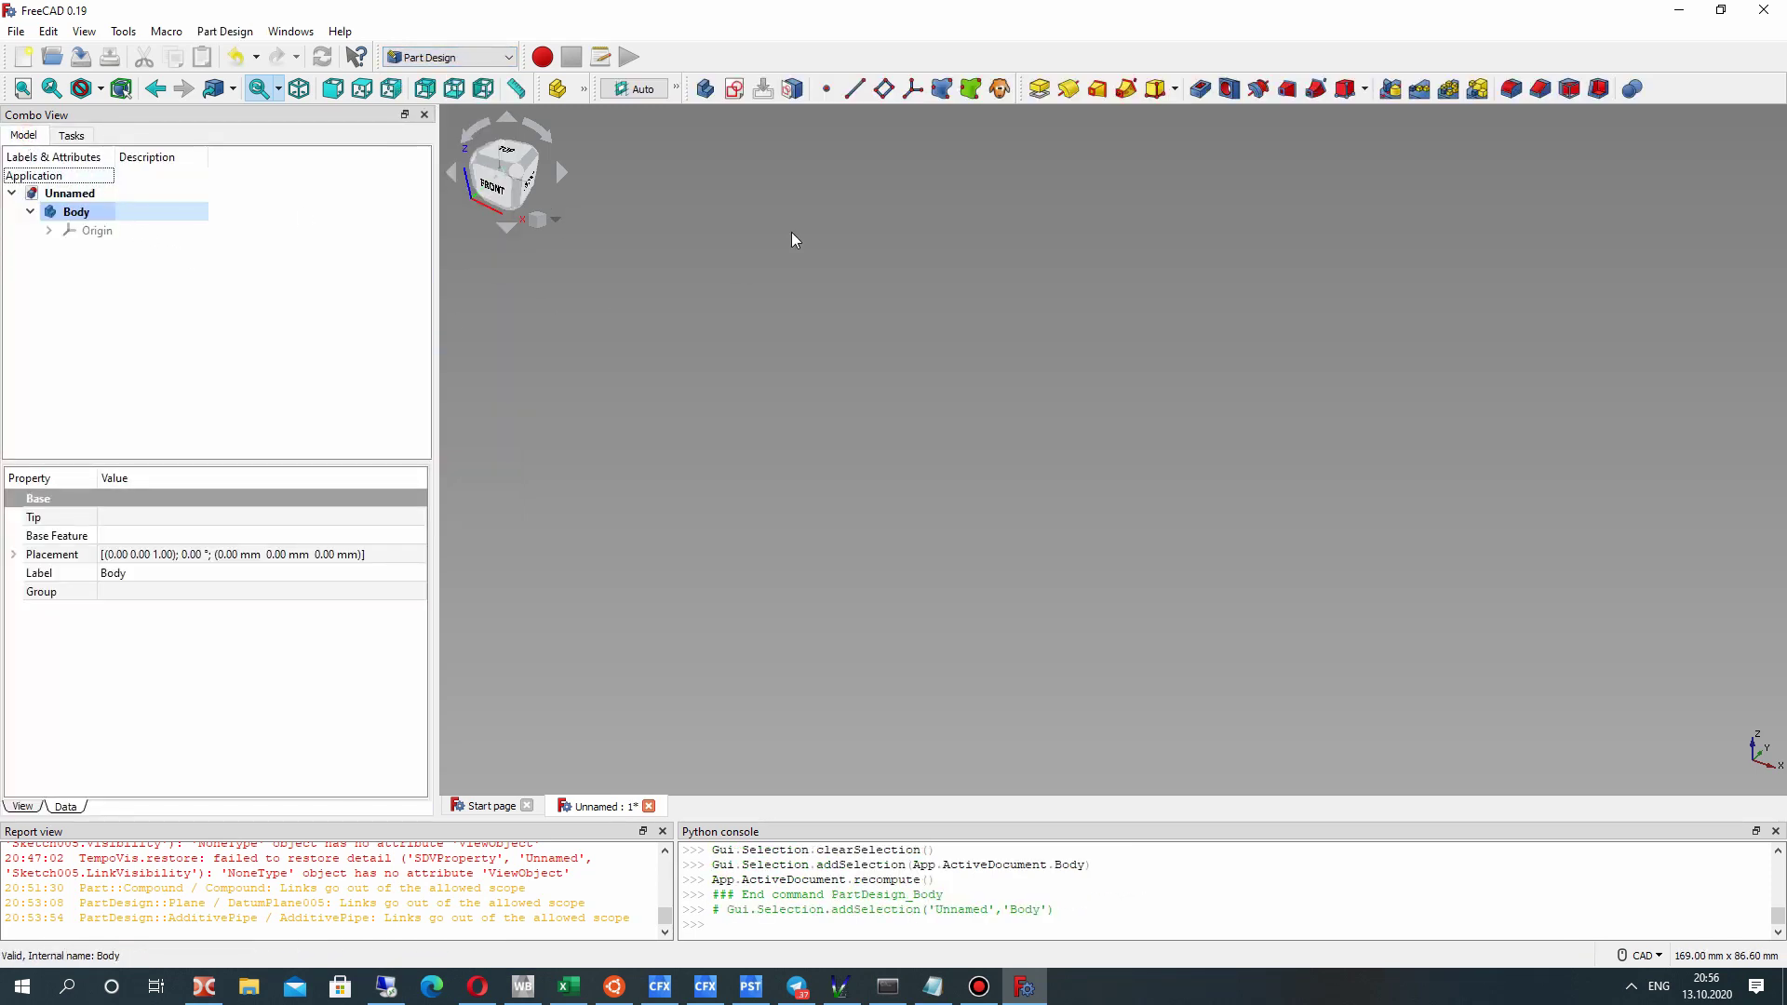
pyautogui.click(734, 88)
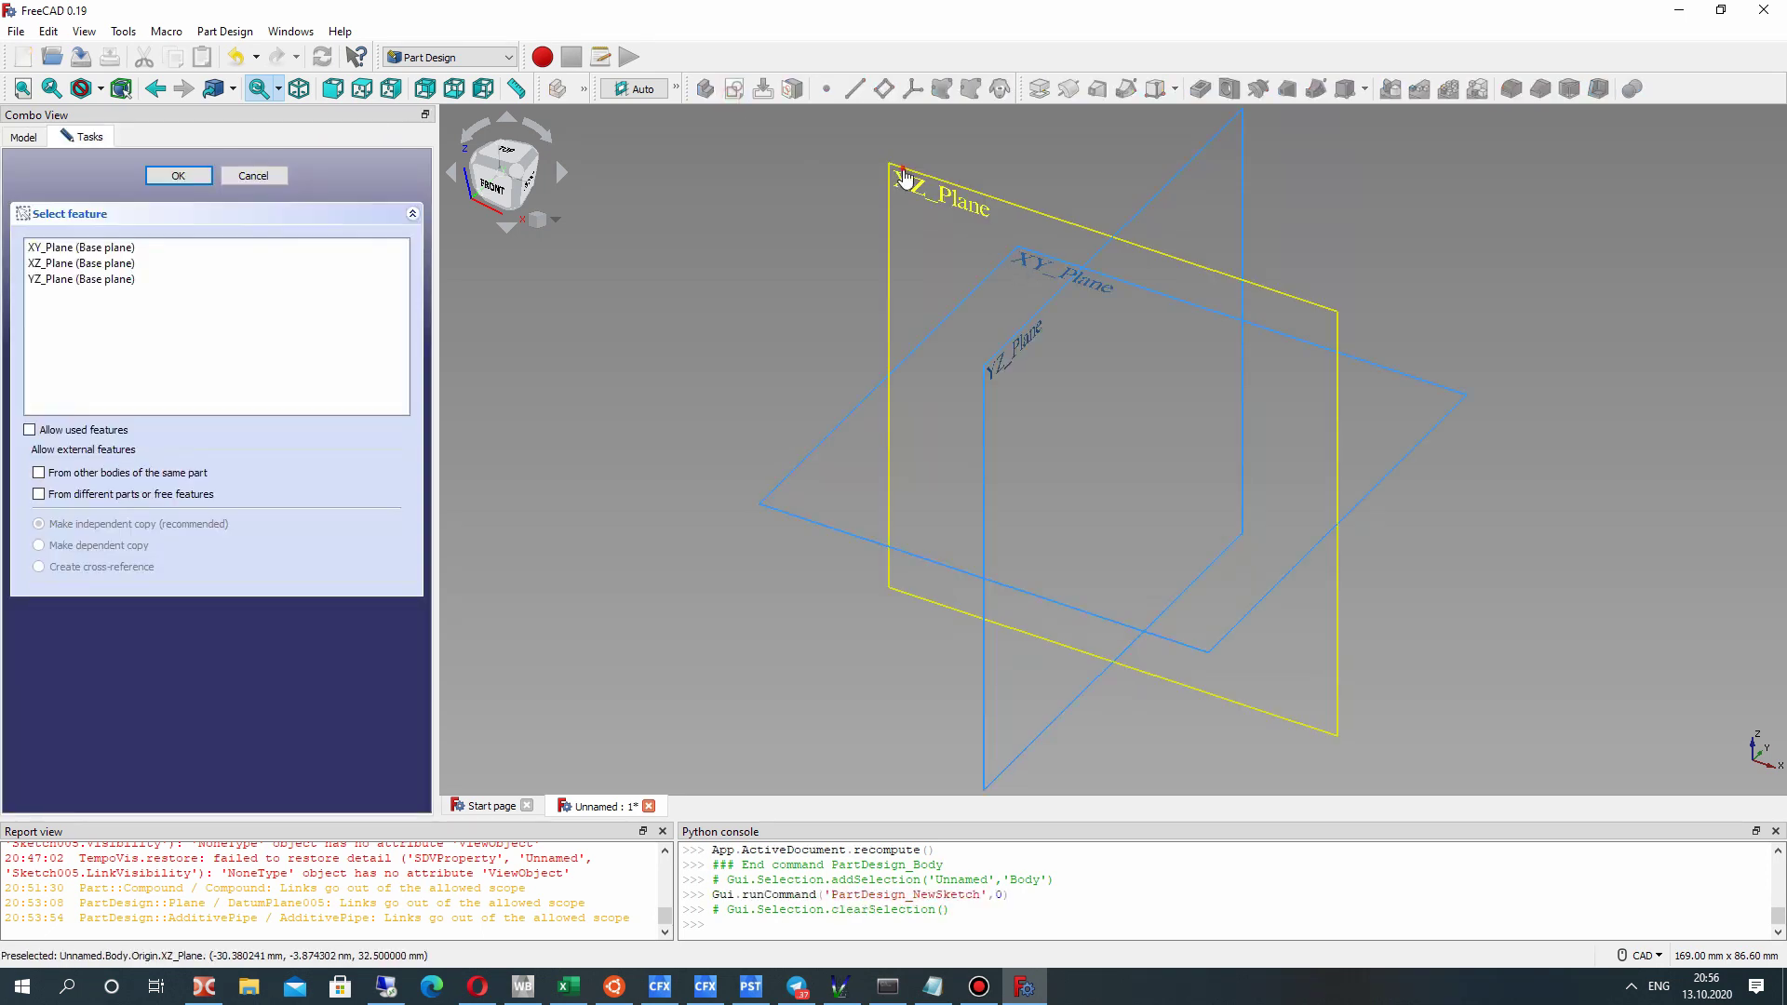
# Start a sketch on XZ_Plane and draw a slanted line running down from above the origin.
pyautogui.click(921, 189)
pyautogui.click(163, 177)
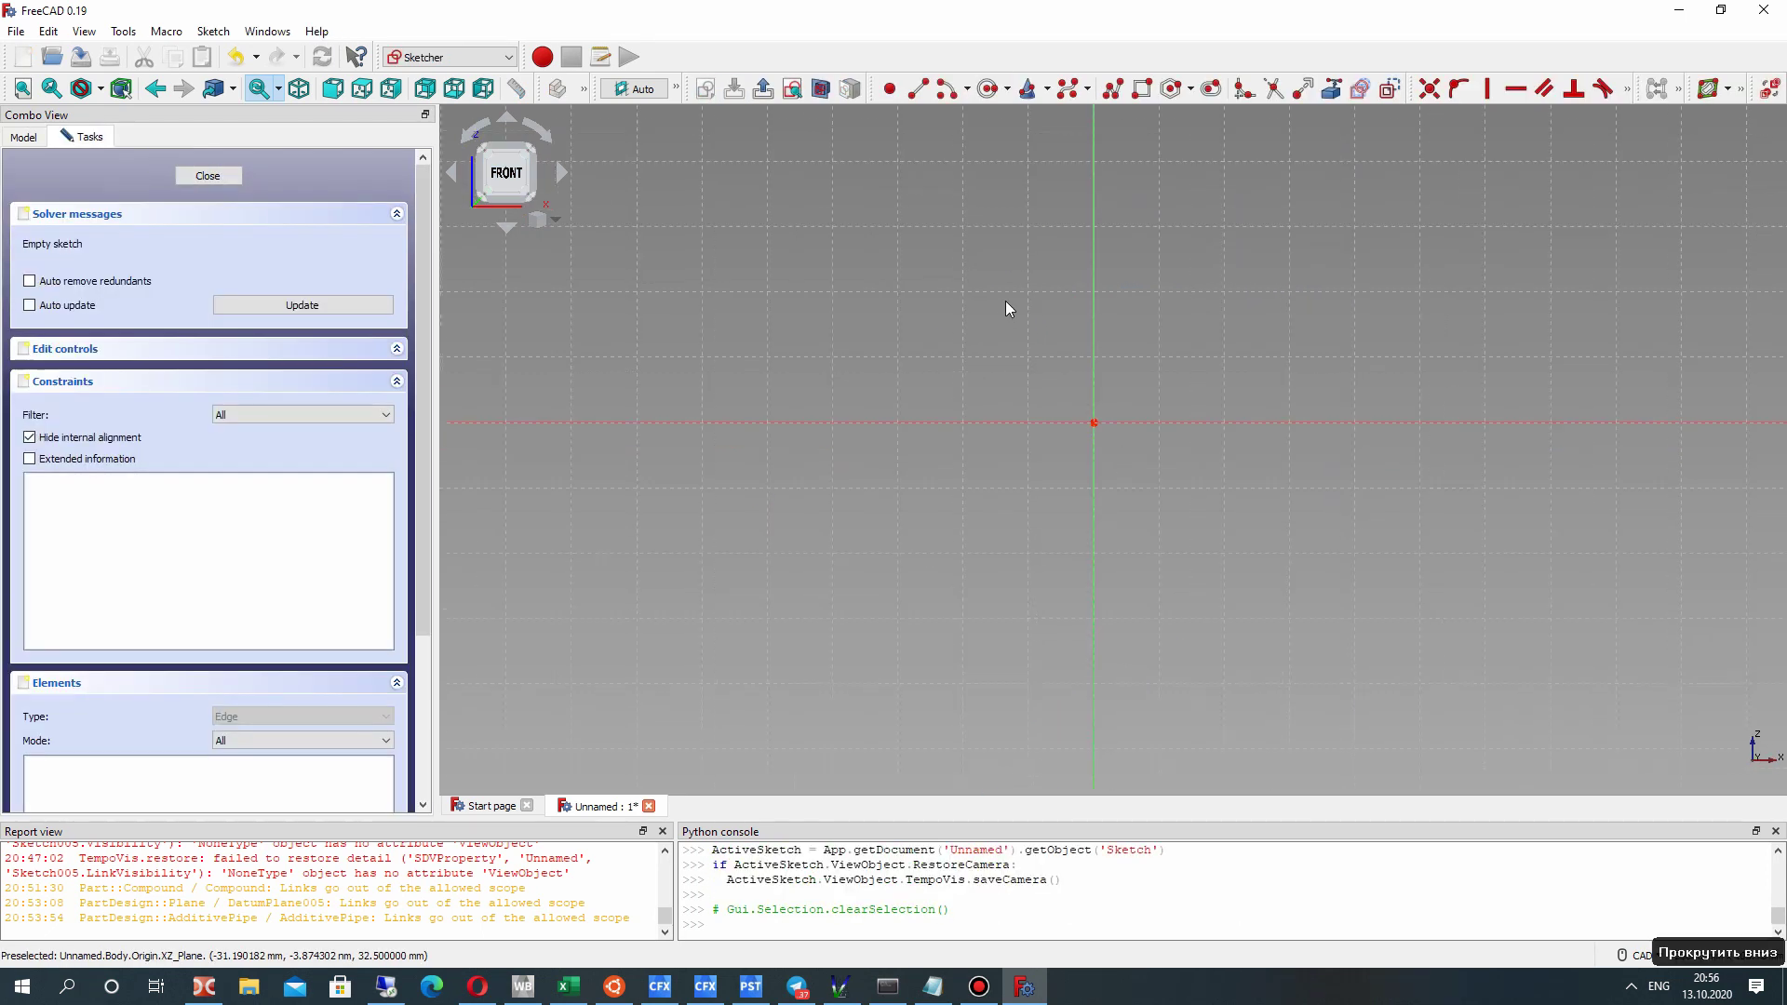
pyautogui.moveTo(760, 421); pyautogui.dragTo(906, 494, button='middle')
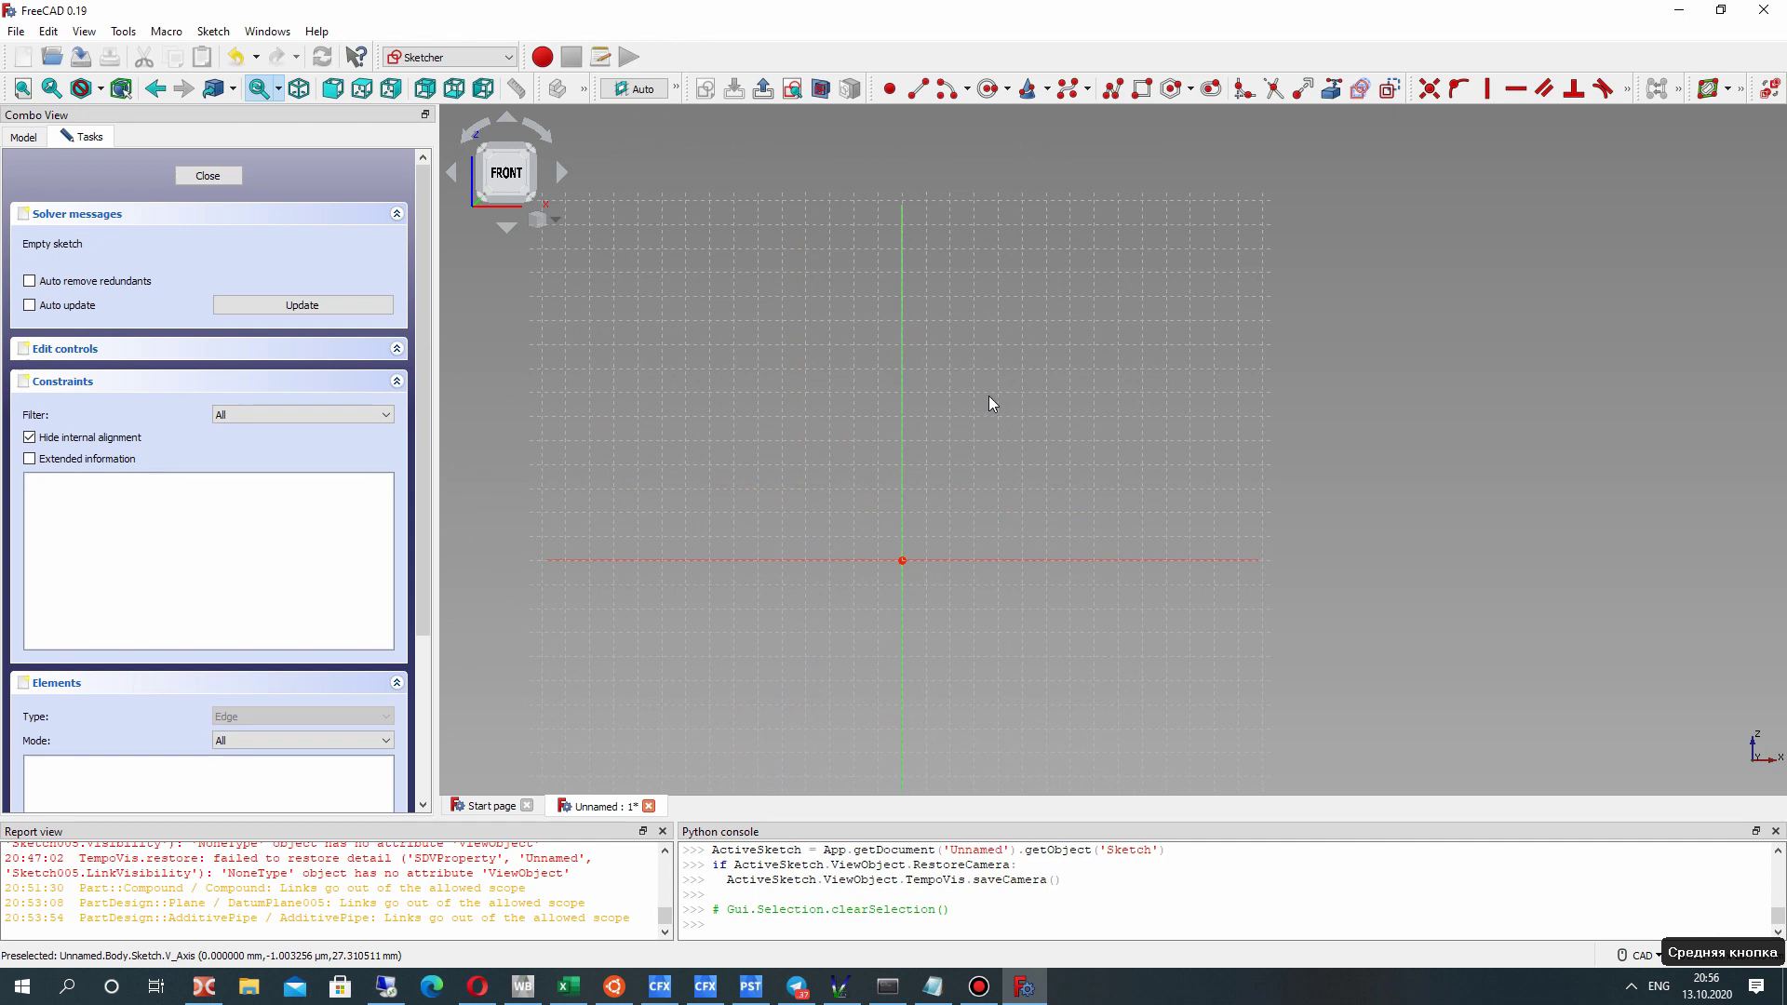
pyautogui.scroll(1, 1016, 340)
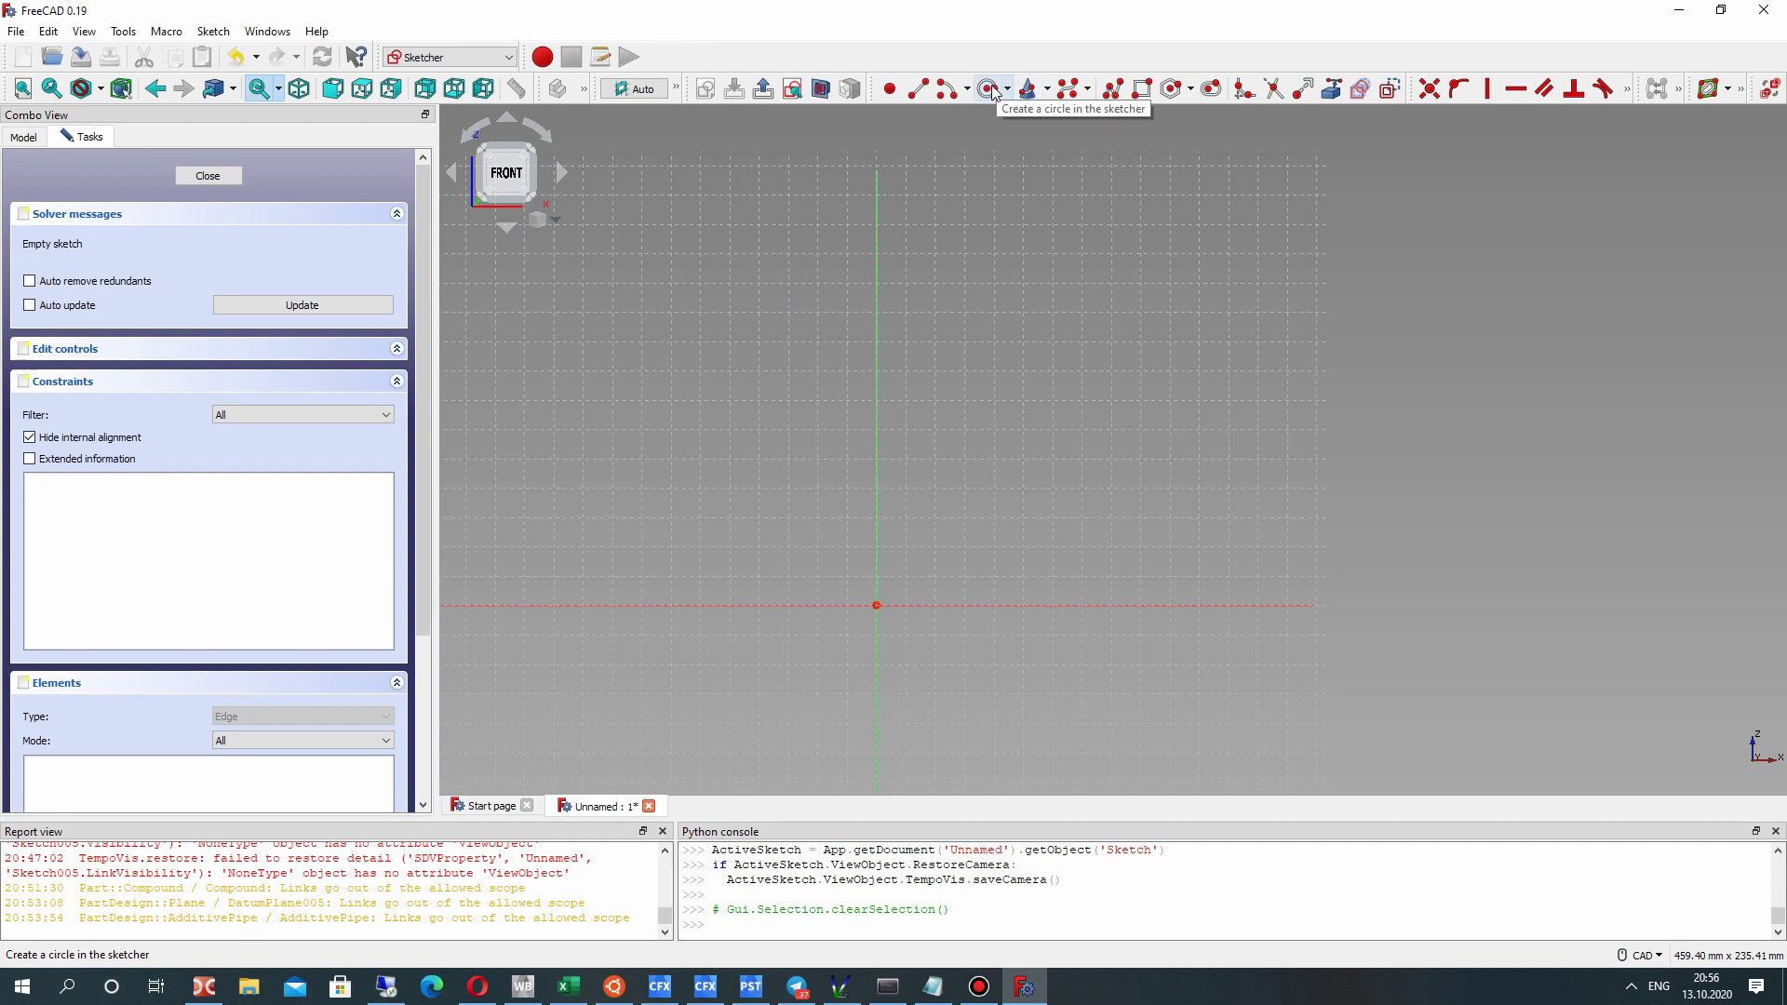
pyautogui.click(918, 89)
pyautogui.click(1050, 300)
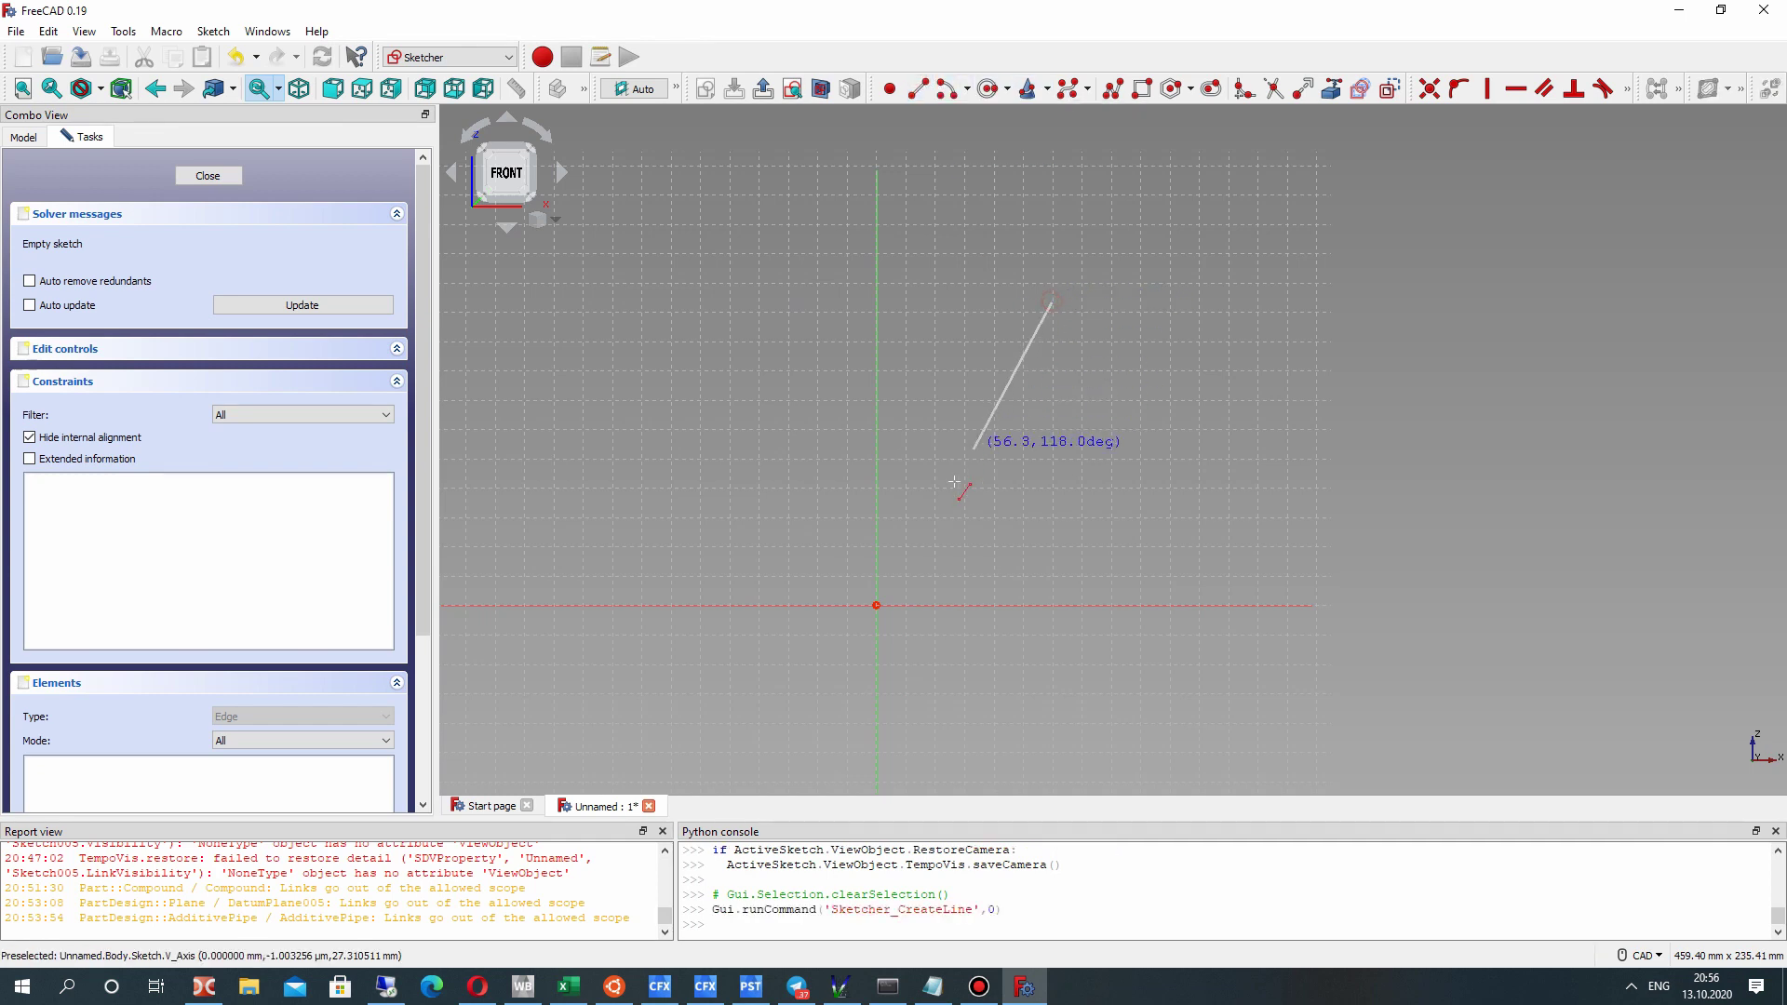
pyautogui.click(948, 519)
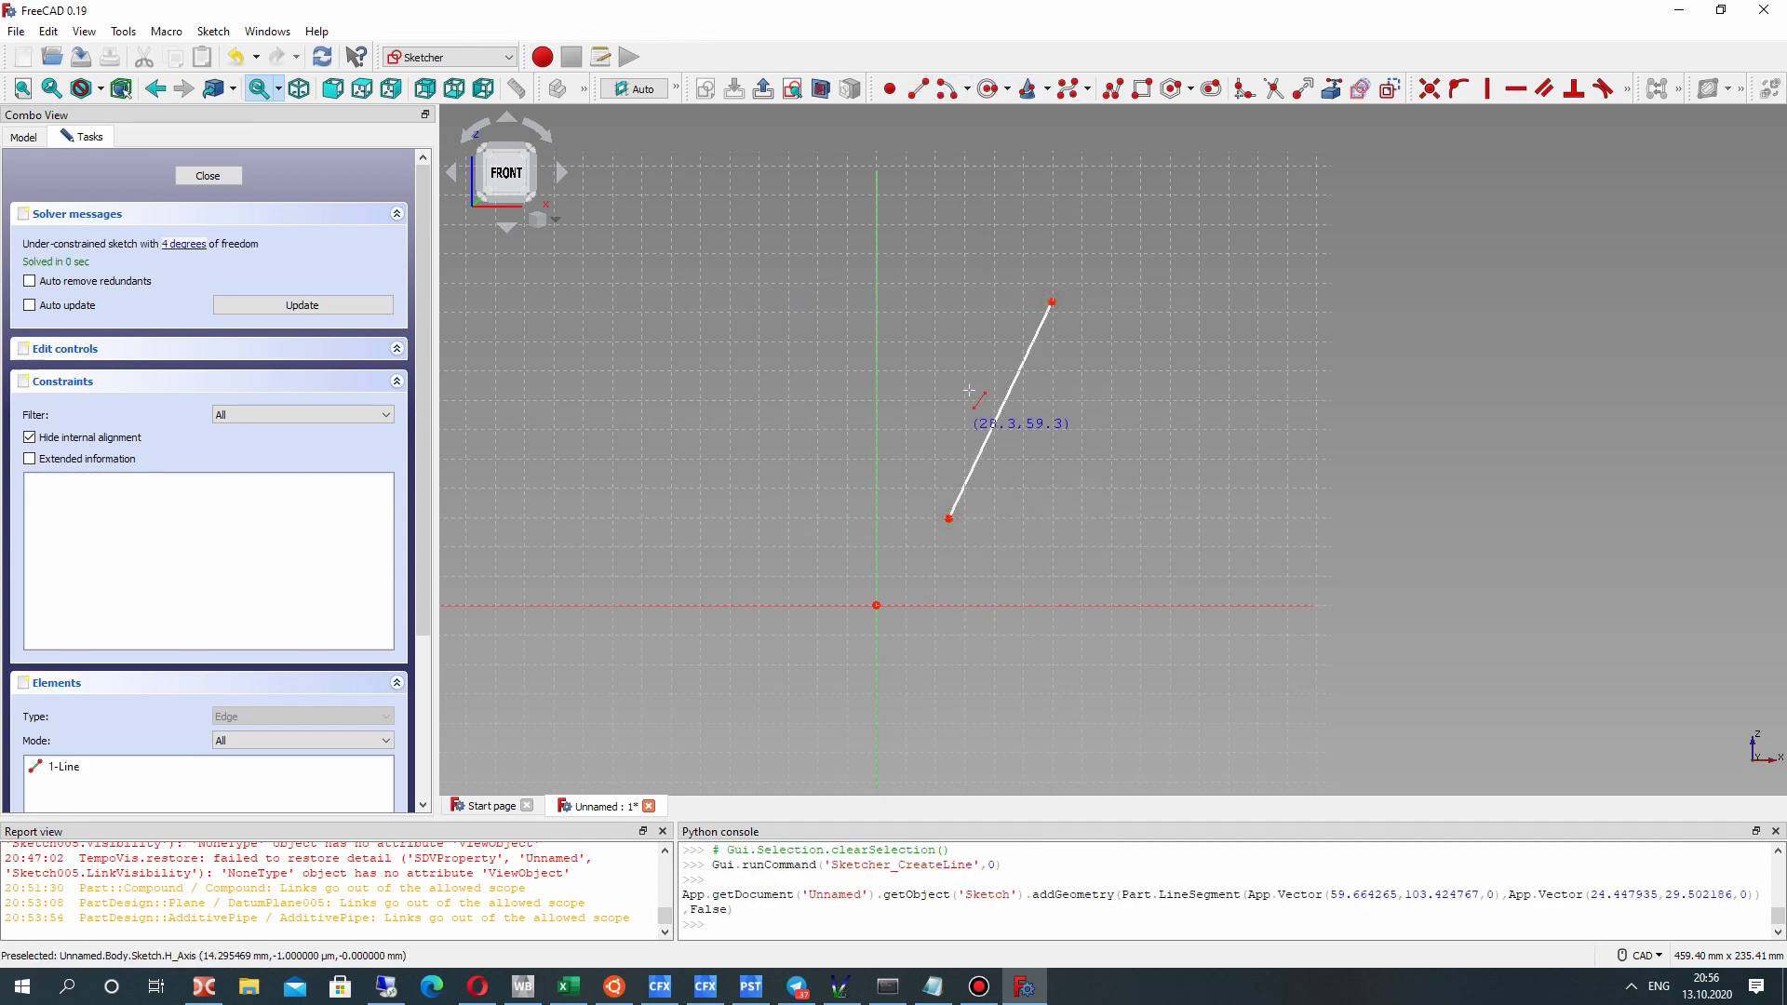
# Constrain the line's top endpoint 55 mm horizontally from the vertical axis.
pyautogui.click(1053, 302)
pyautogui.click(875, 281)
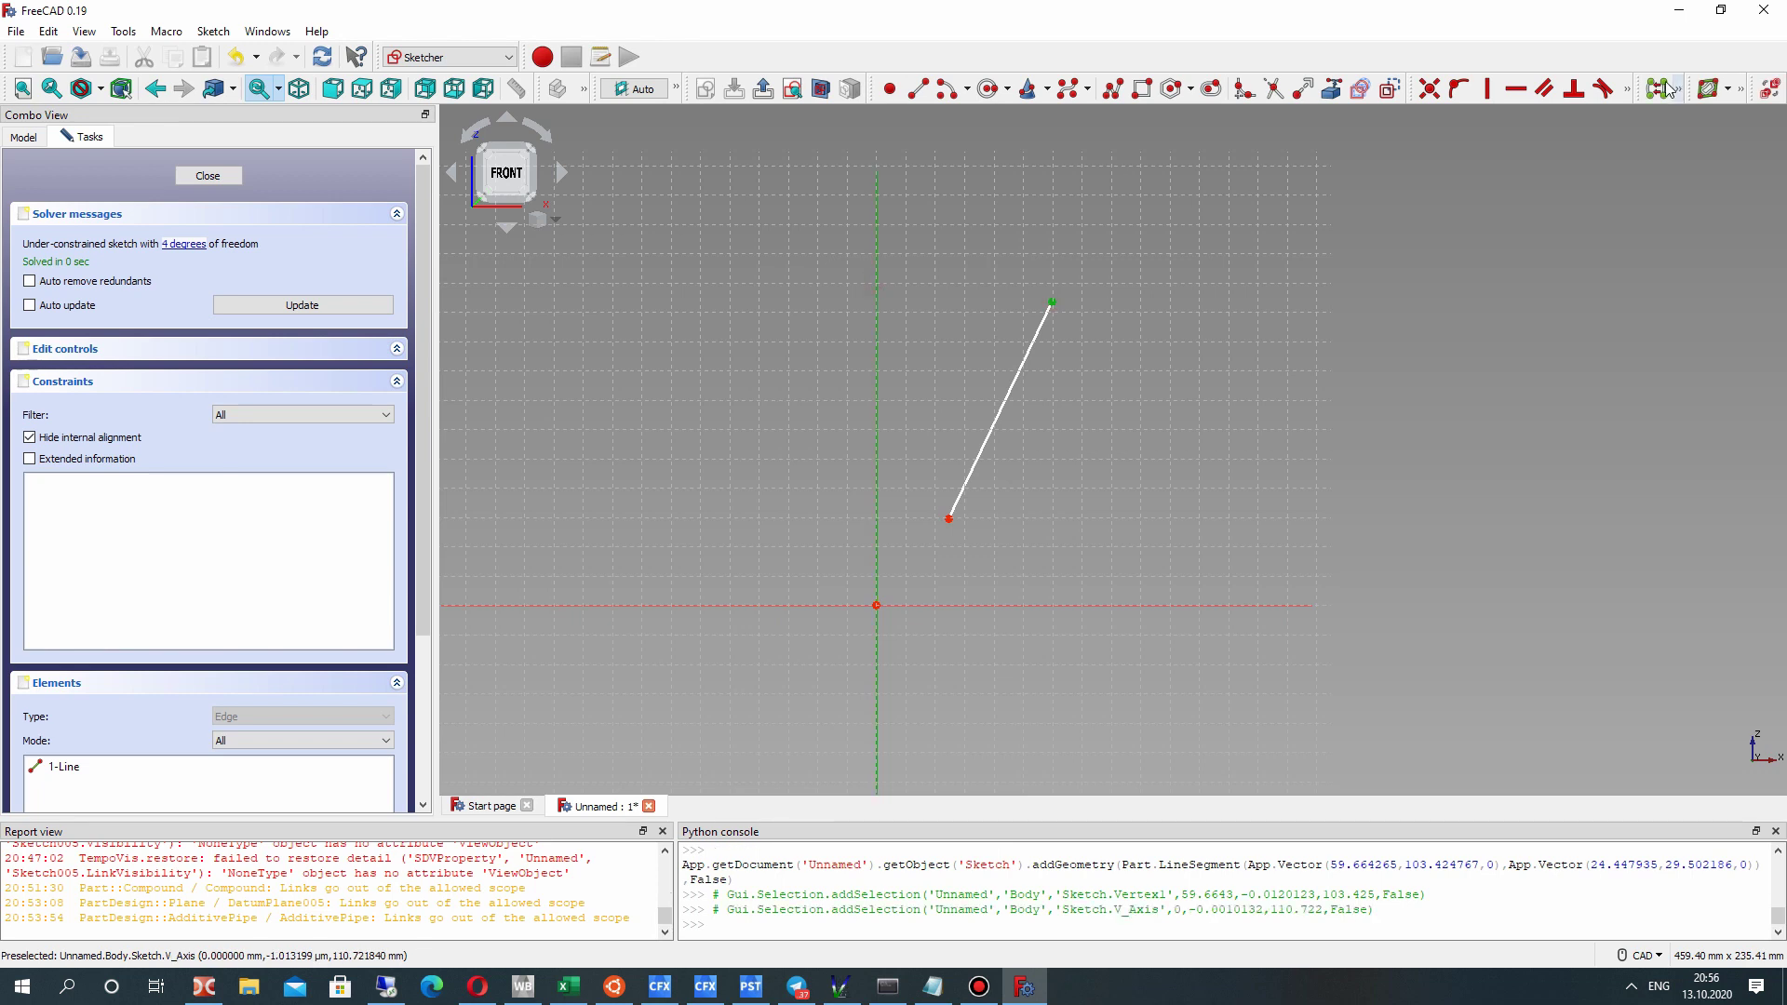
pyautogui.click(1628, 92)
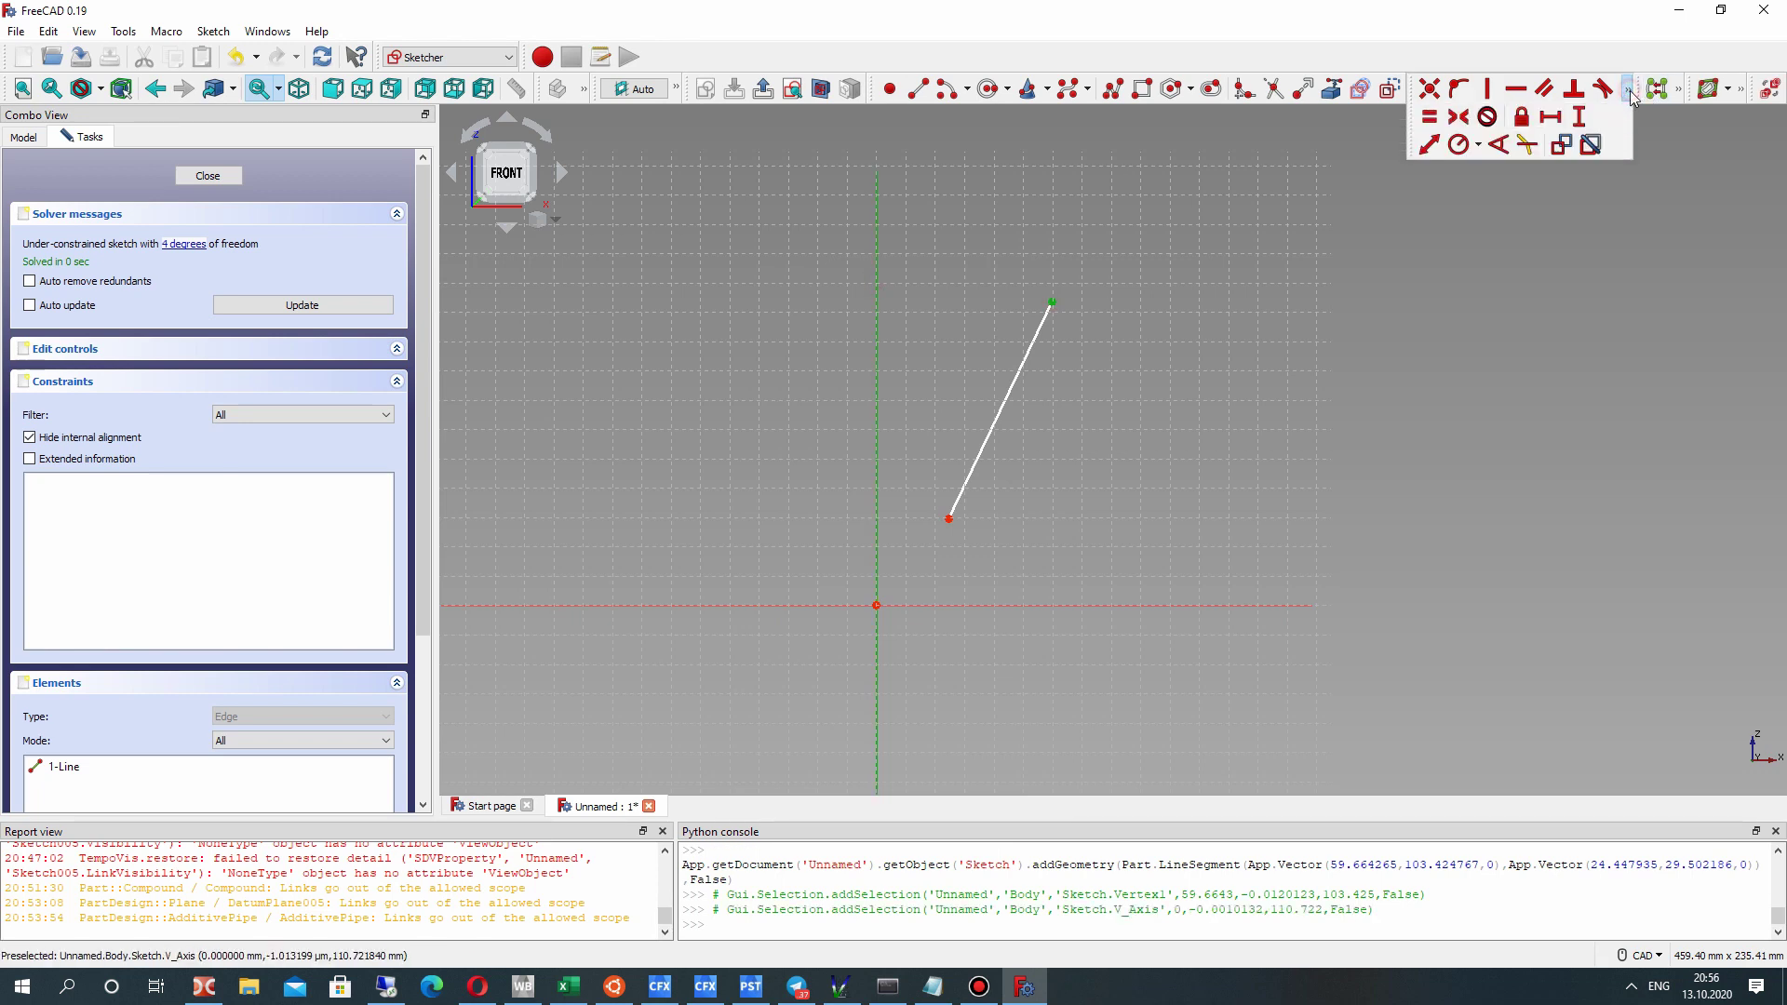
pyautogui.click(1557, 117)
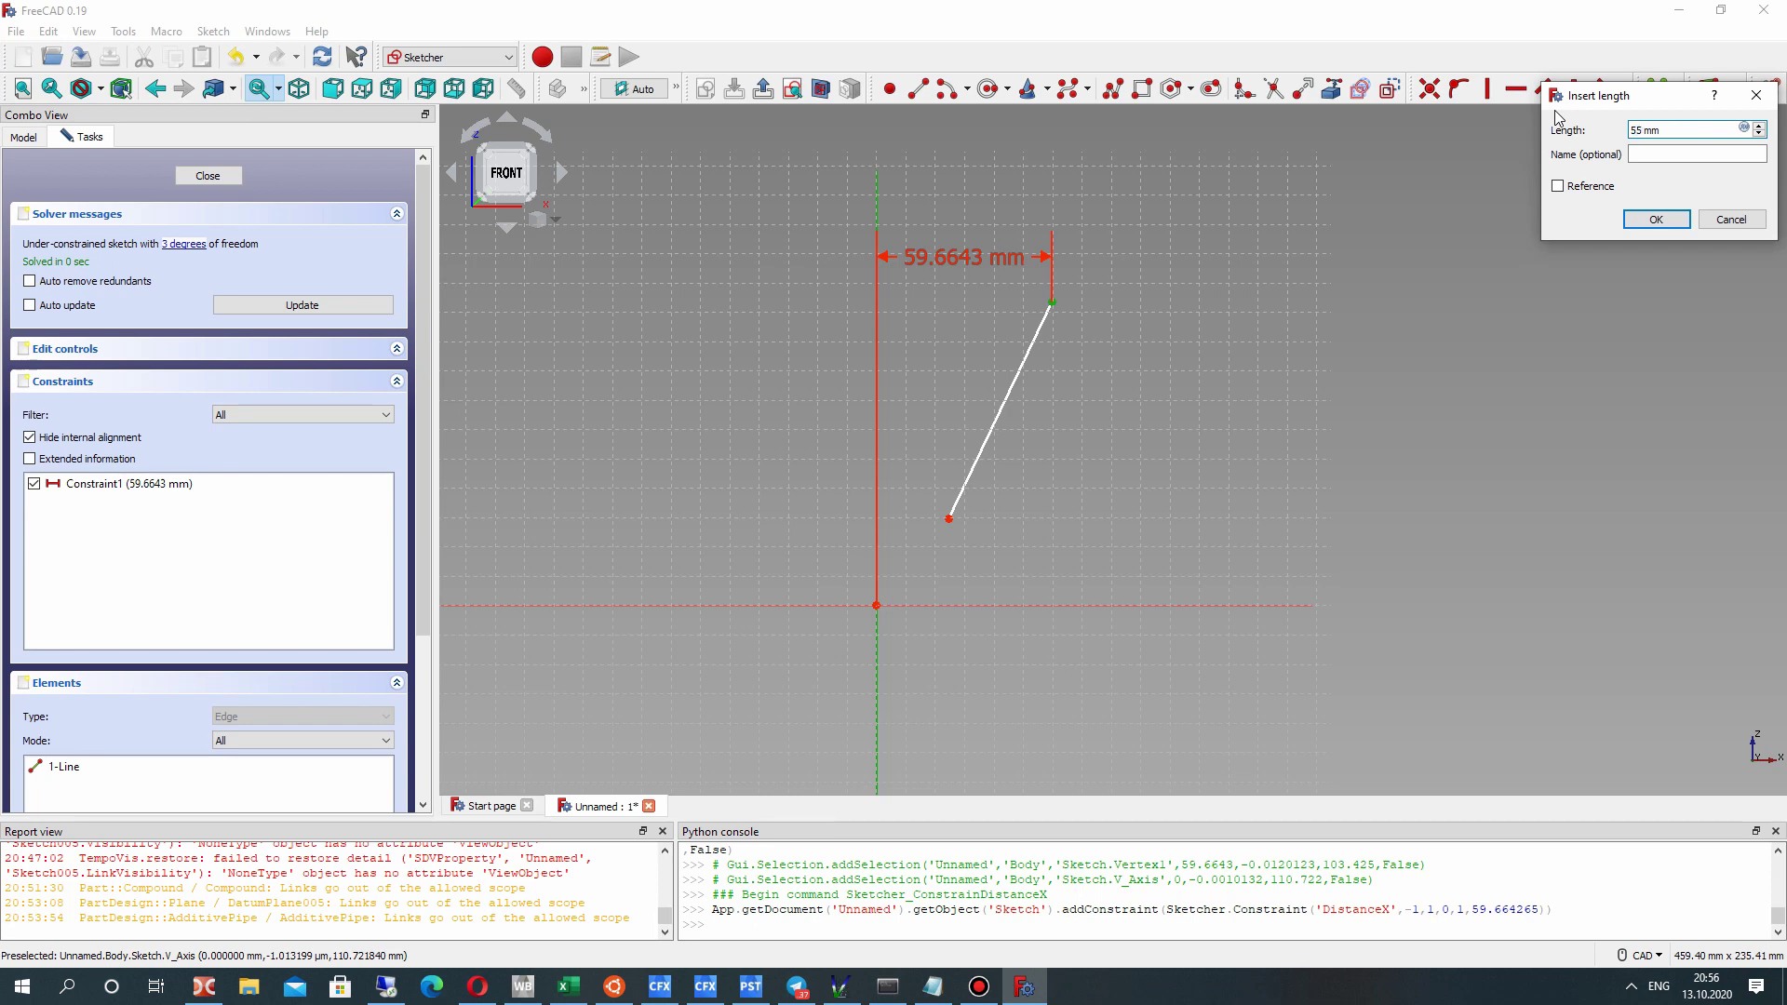
pyautogui.press('Return')
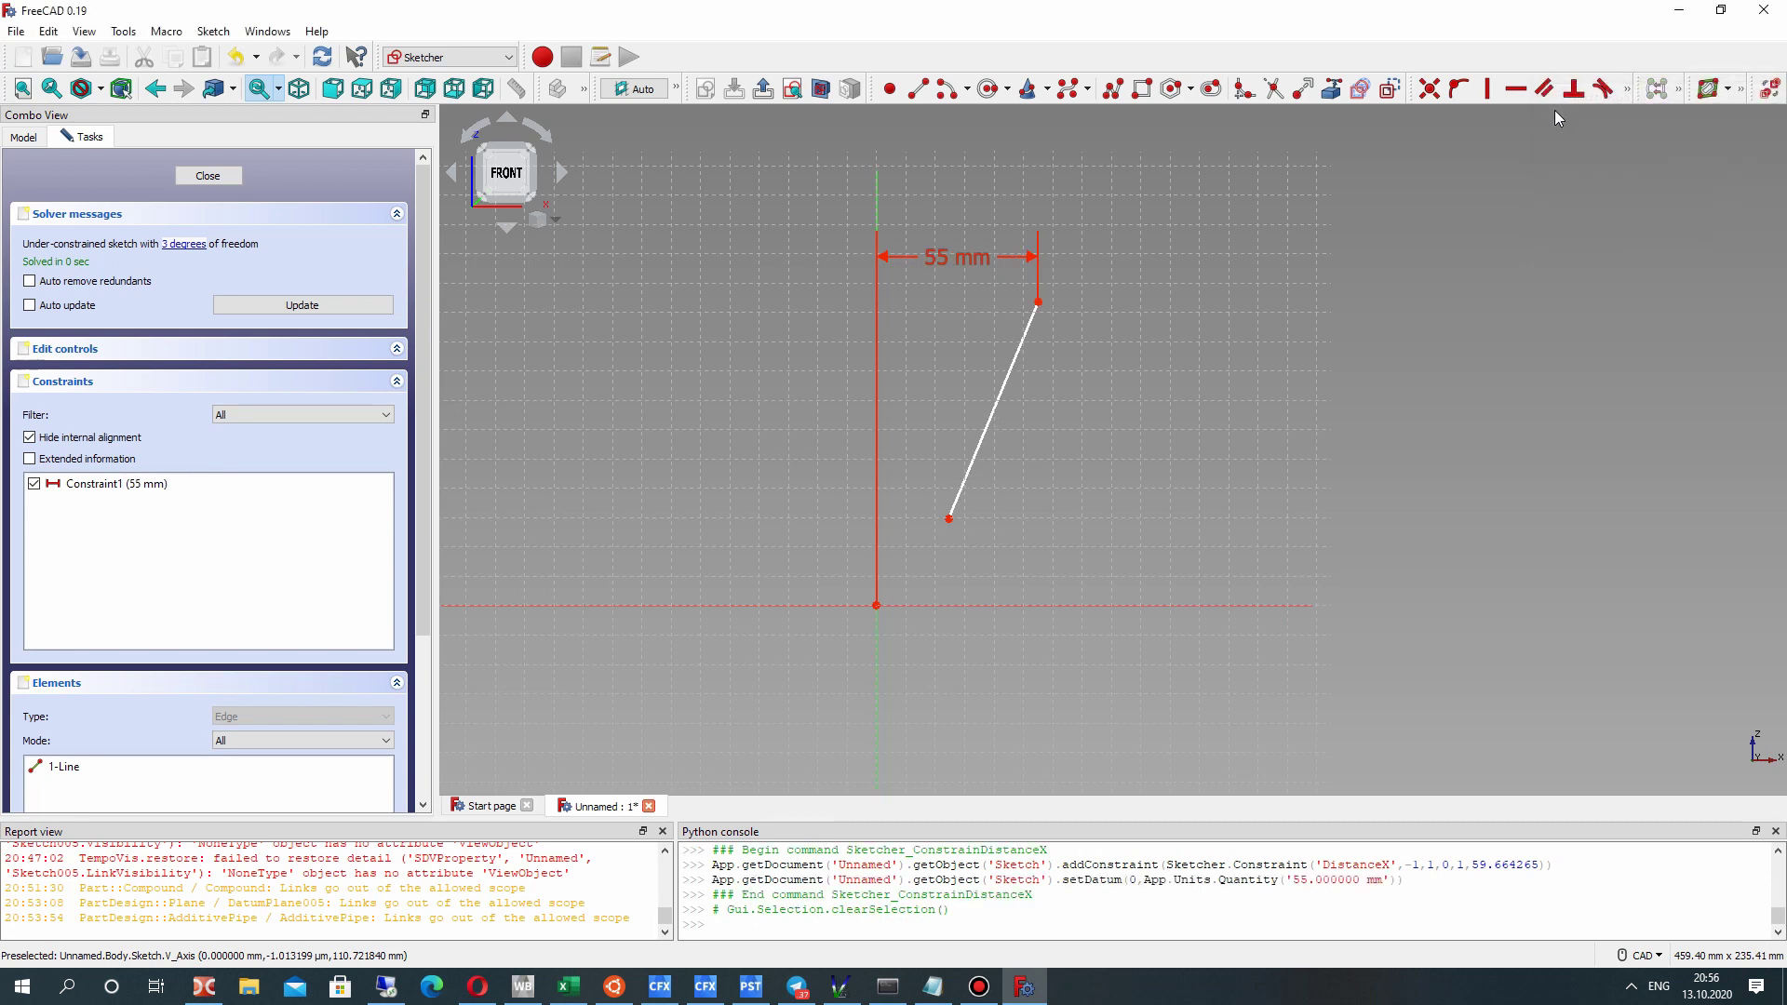
# Constrain the line's lower endpoint 5 mm horizontally from the vertical axis.
pyautogui.click(948, 519)
pyautogui.click(877, 506)
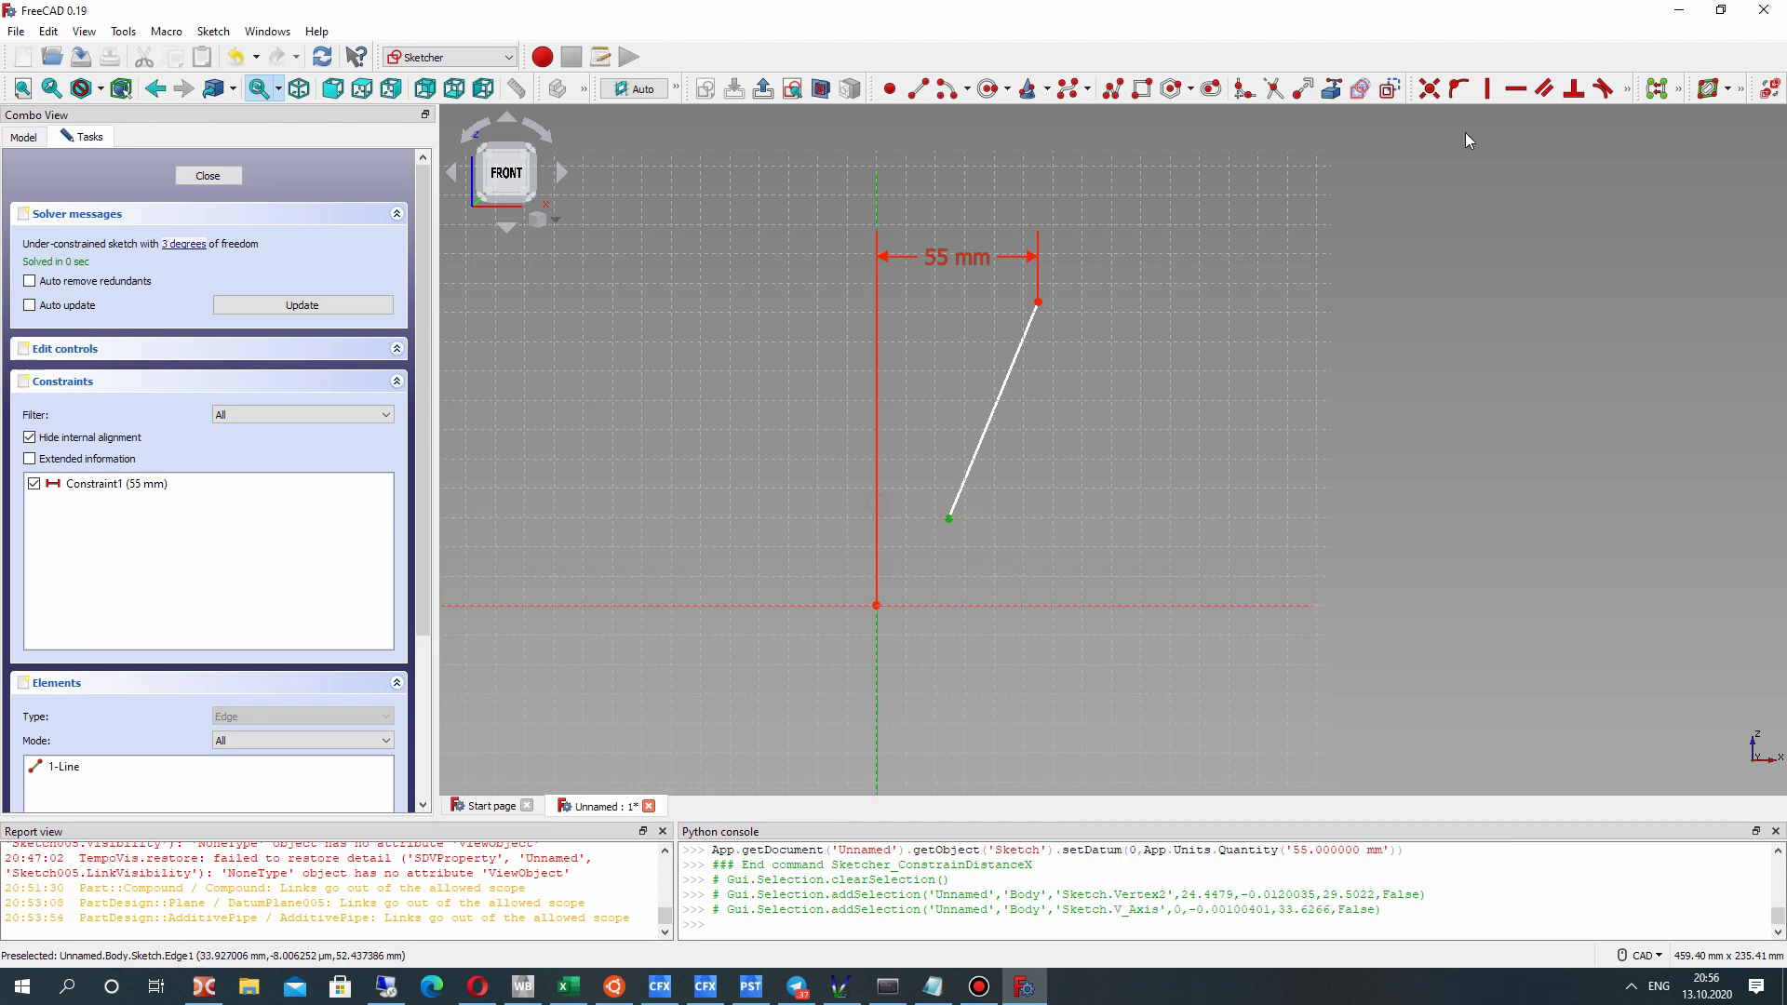
pyautogui.click(1628, 88)
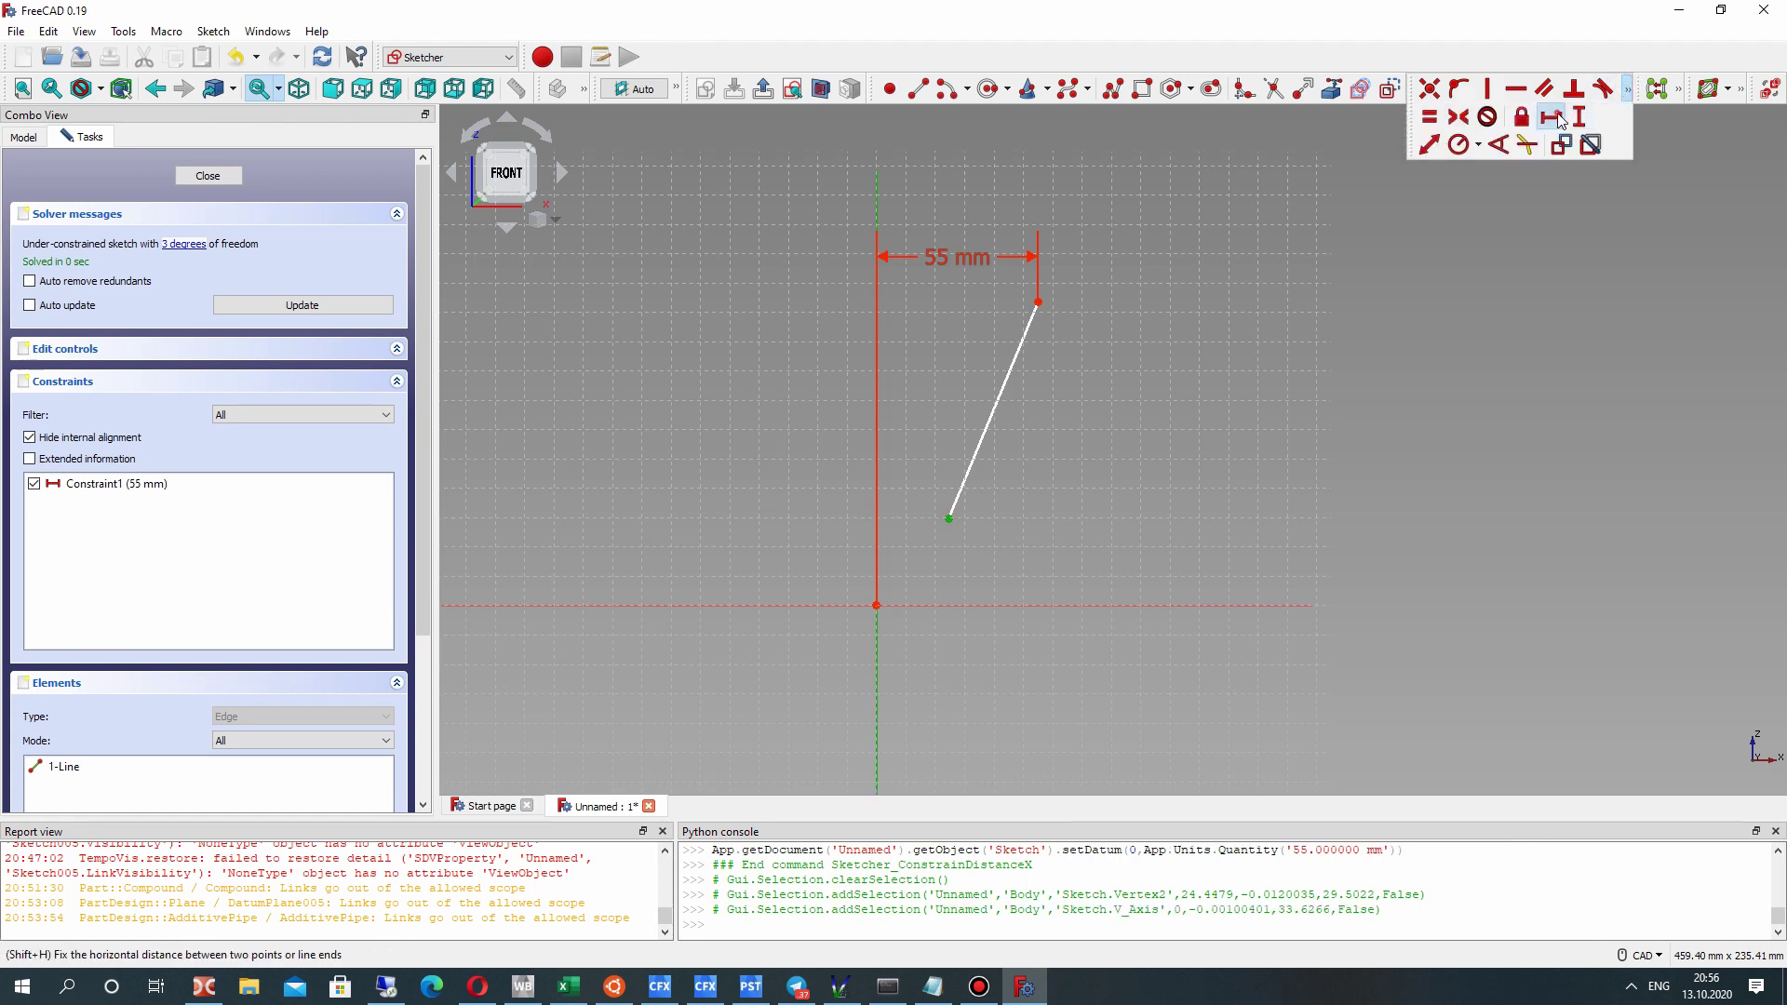
pyautogui.click(1561, 119)
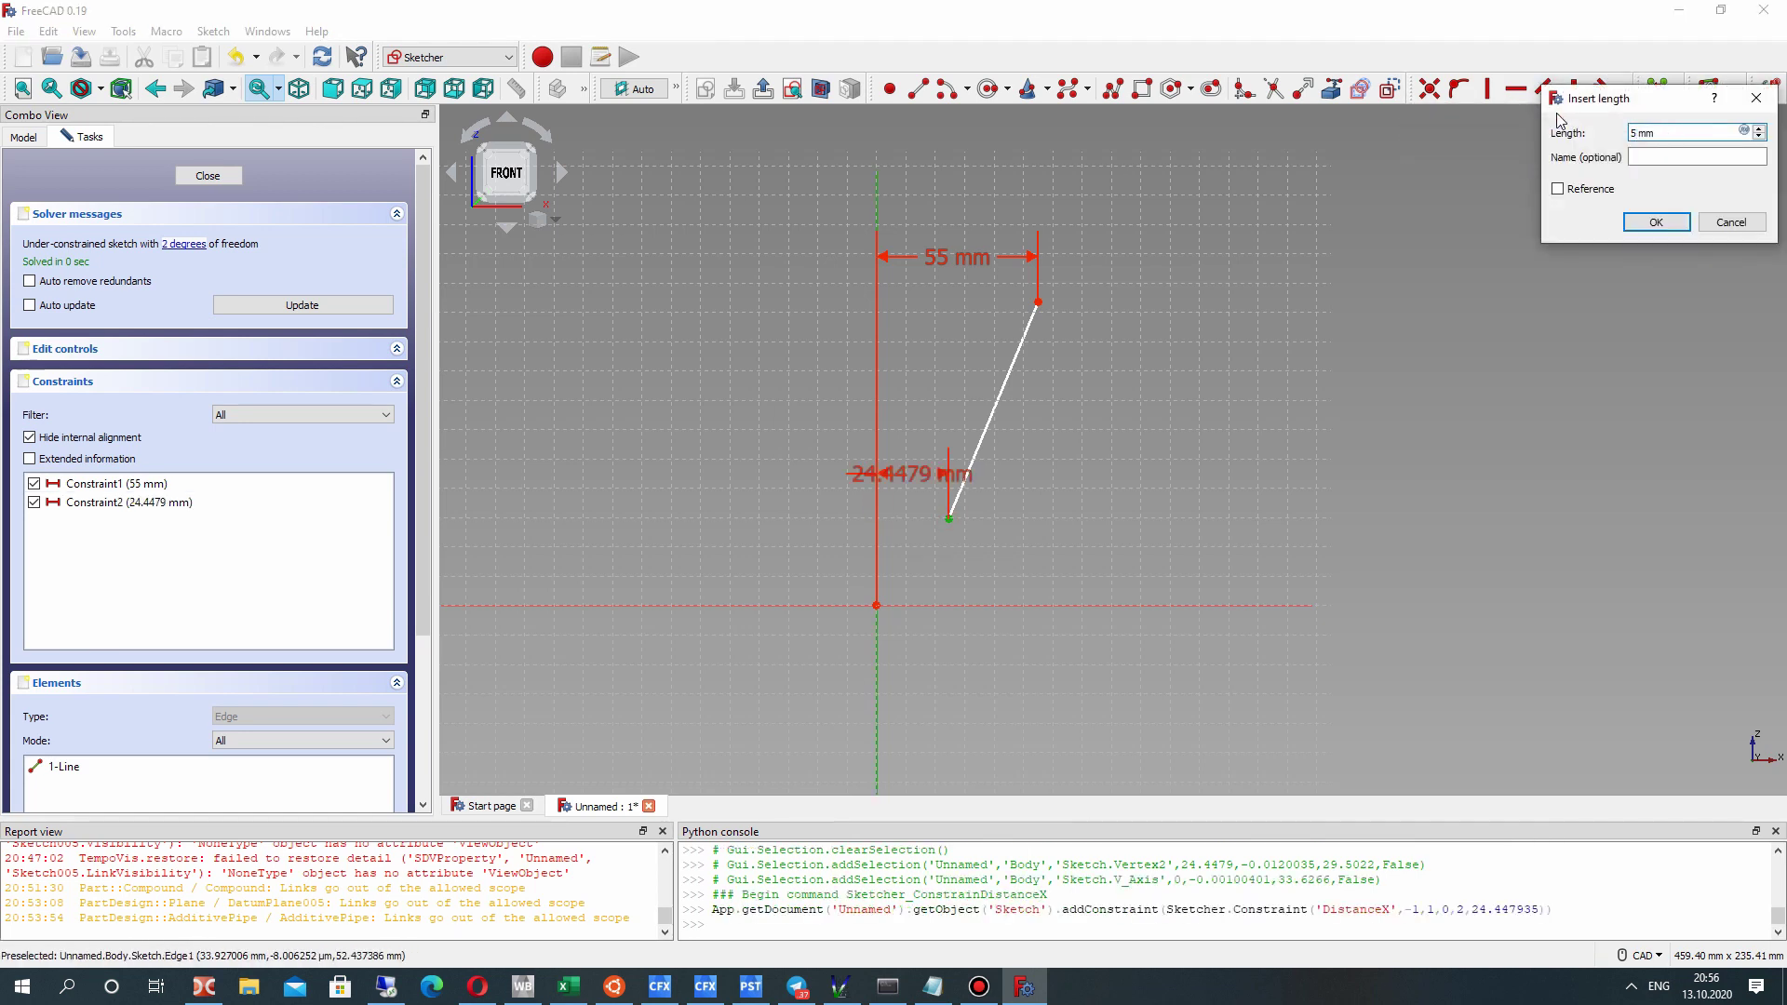
pyautogui.write('5')
pyautogui.press('Return')
# Set an 85 mm vertical distance between the line's two endpoints.
pyautogui.scroll(3, 827, 533)
pyautogui.scroll(-2, 1019, 515)
pyautogui.scroll(-2, 1019, 516)
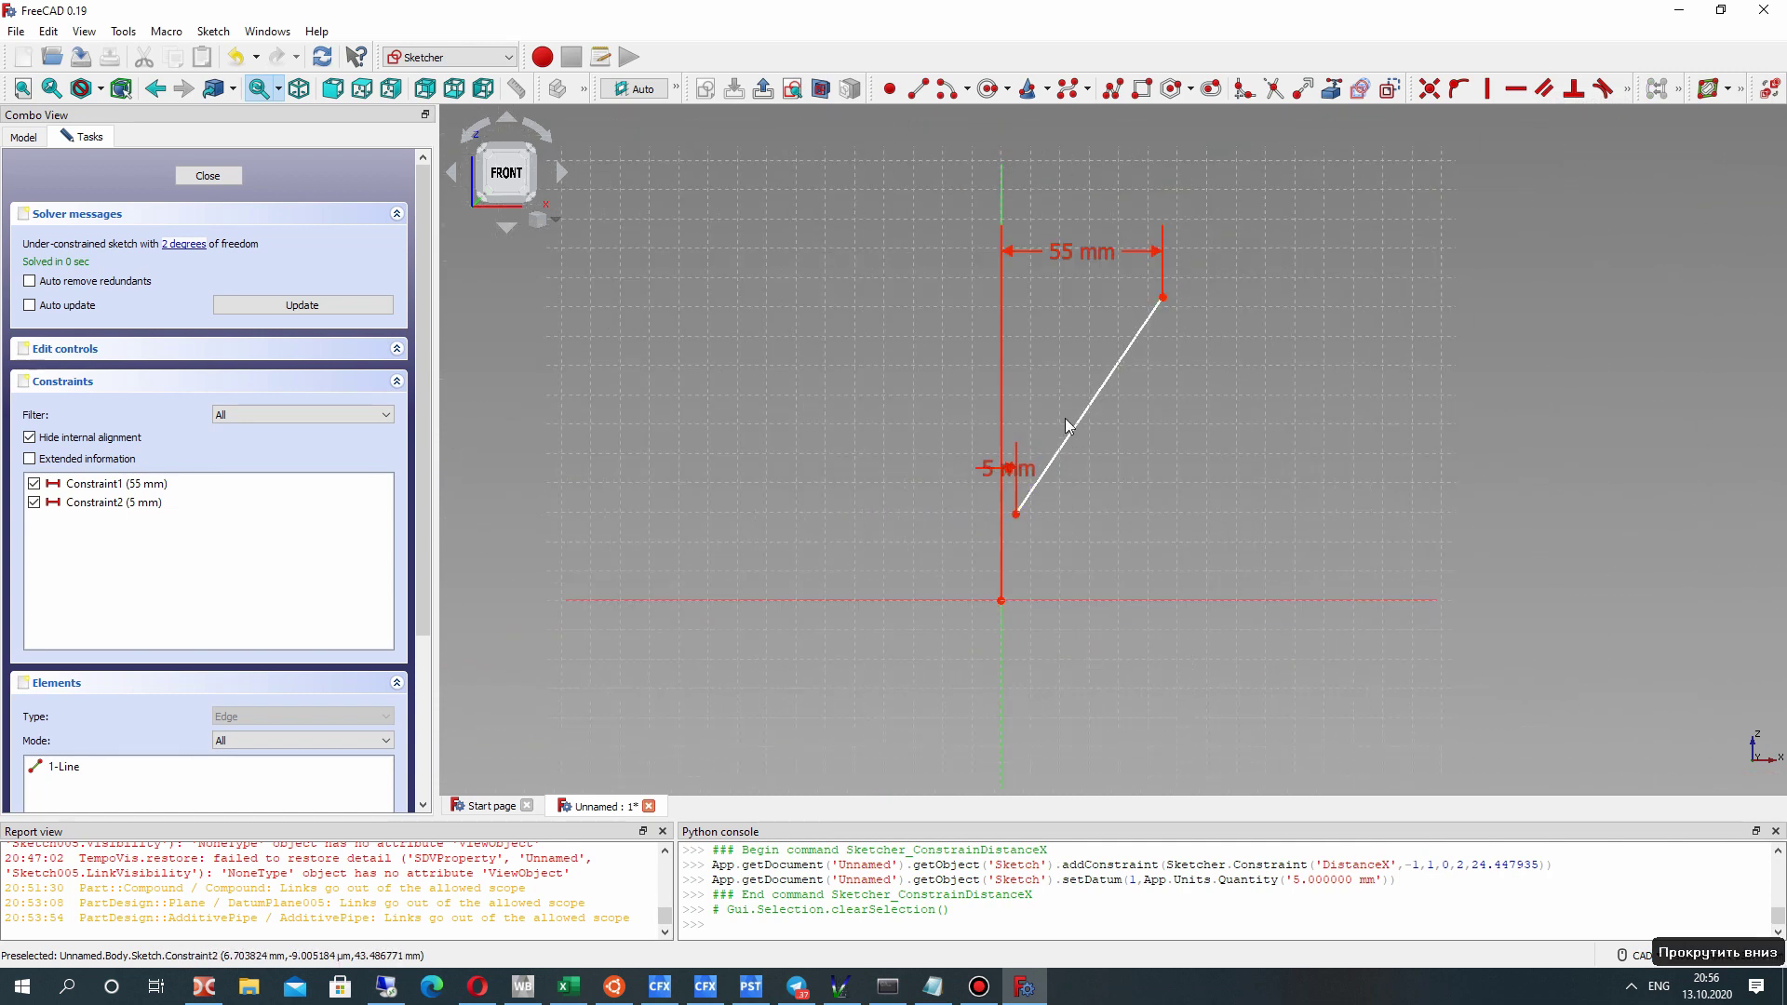
pyautogui.scroll(1, 1098, 320)
pyautogui.click(1183, 278)
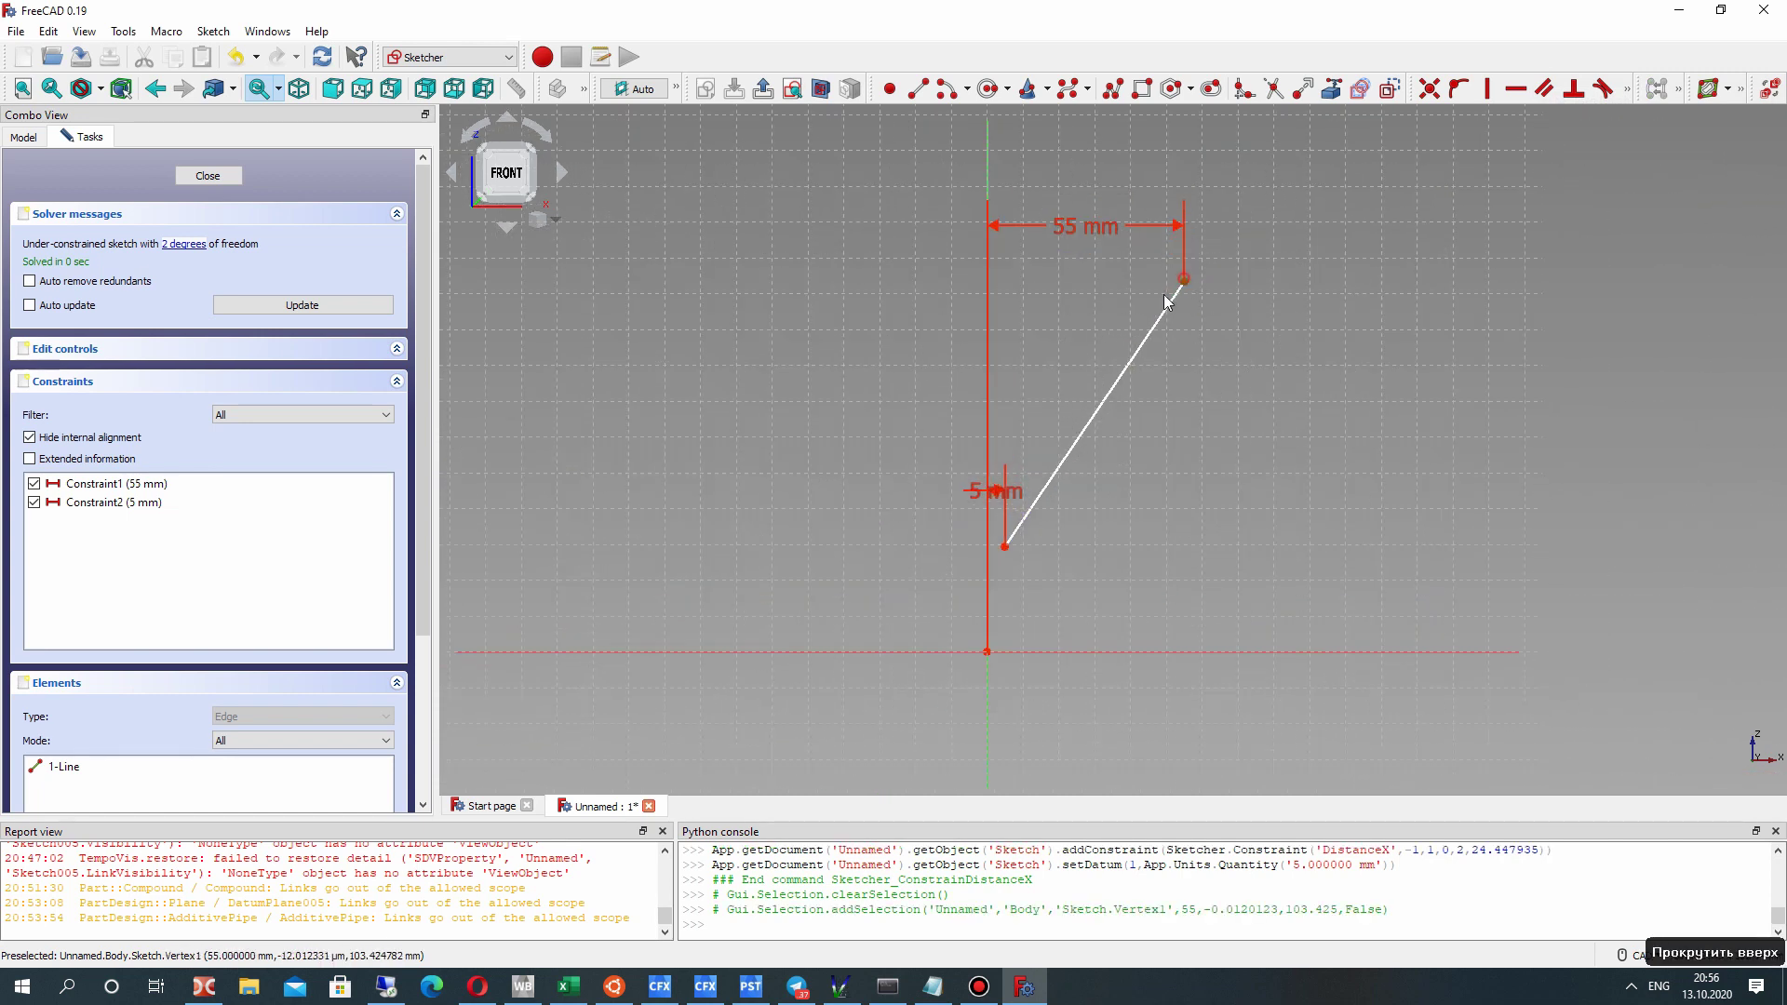
pyautogui.click(1003, 546)
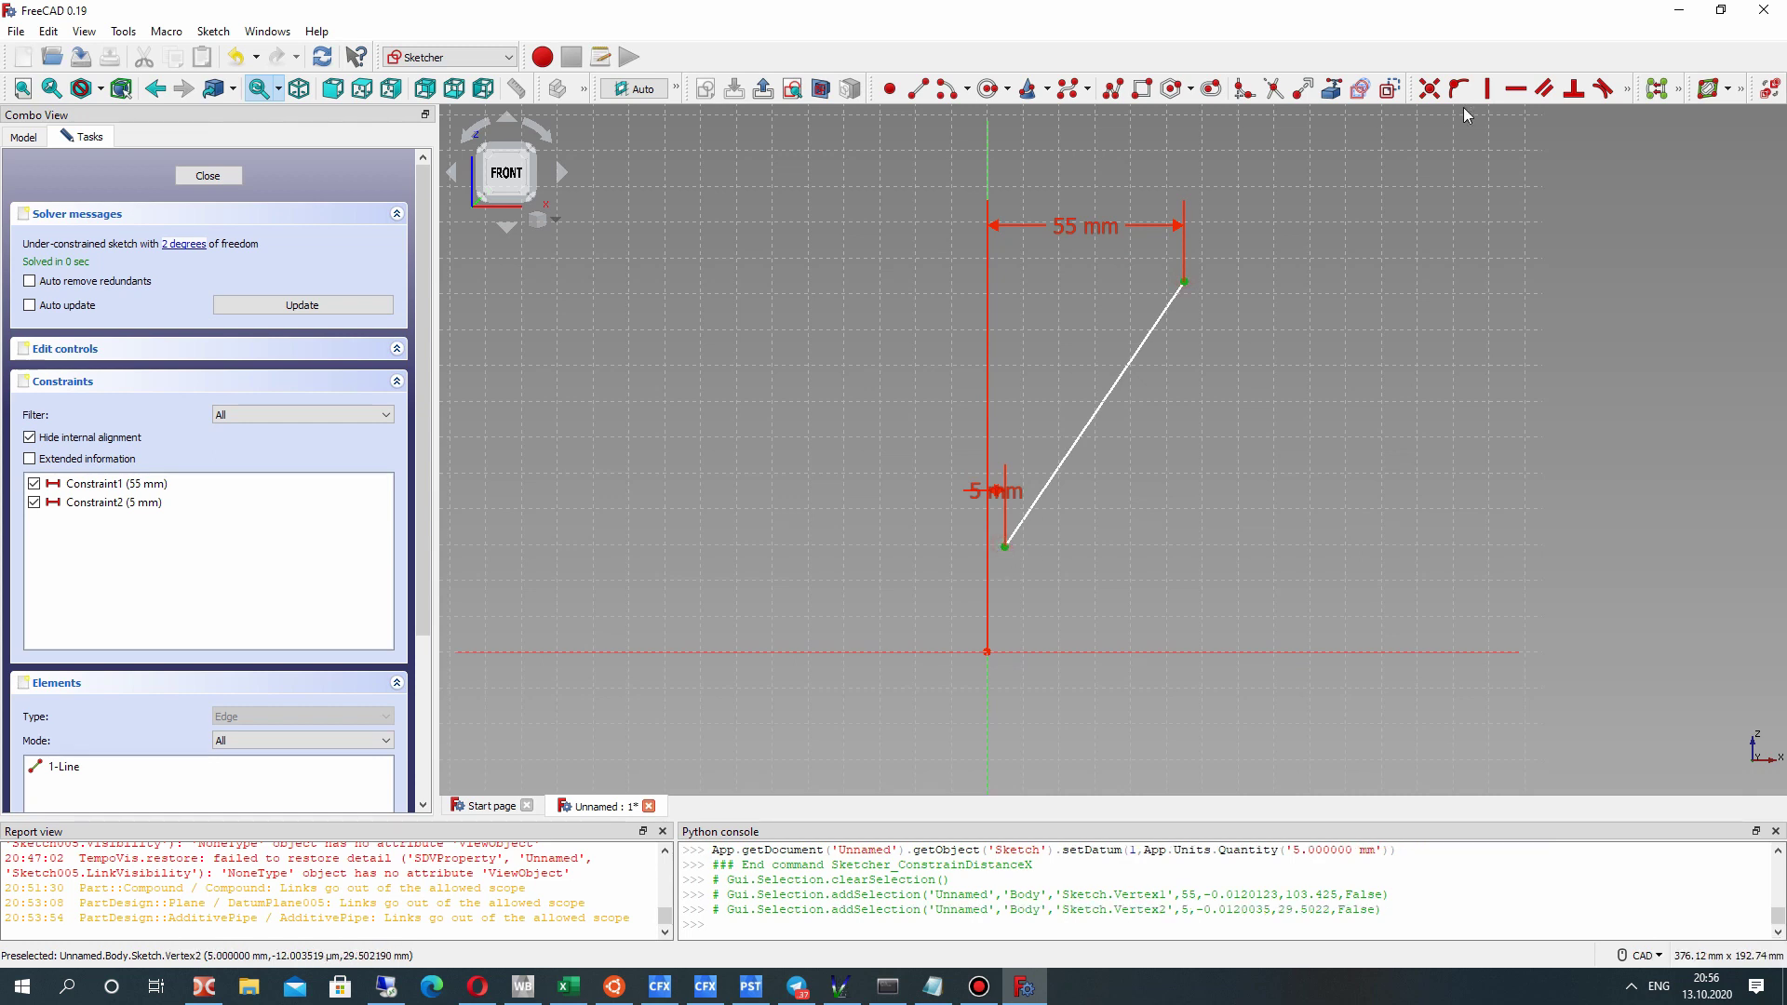
pyautogui.click(1627, 89)
pyautogui.click(1573, 119)
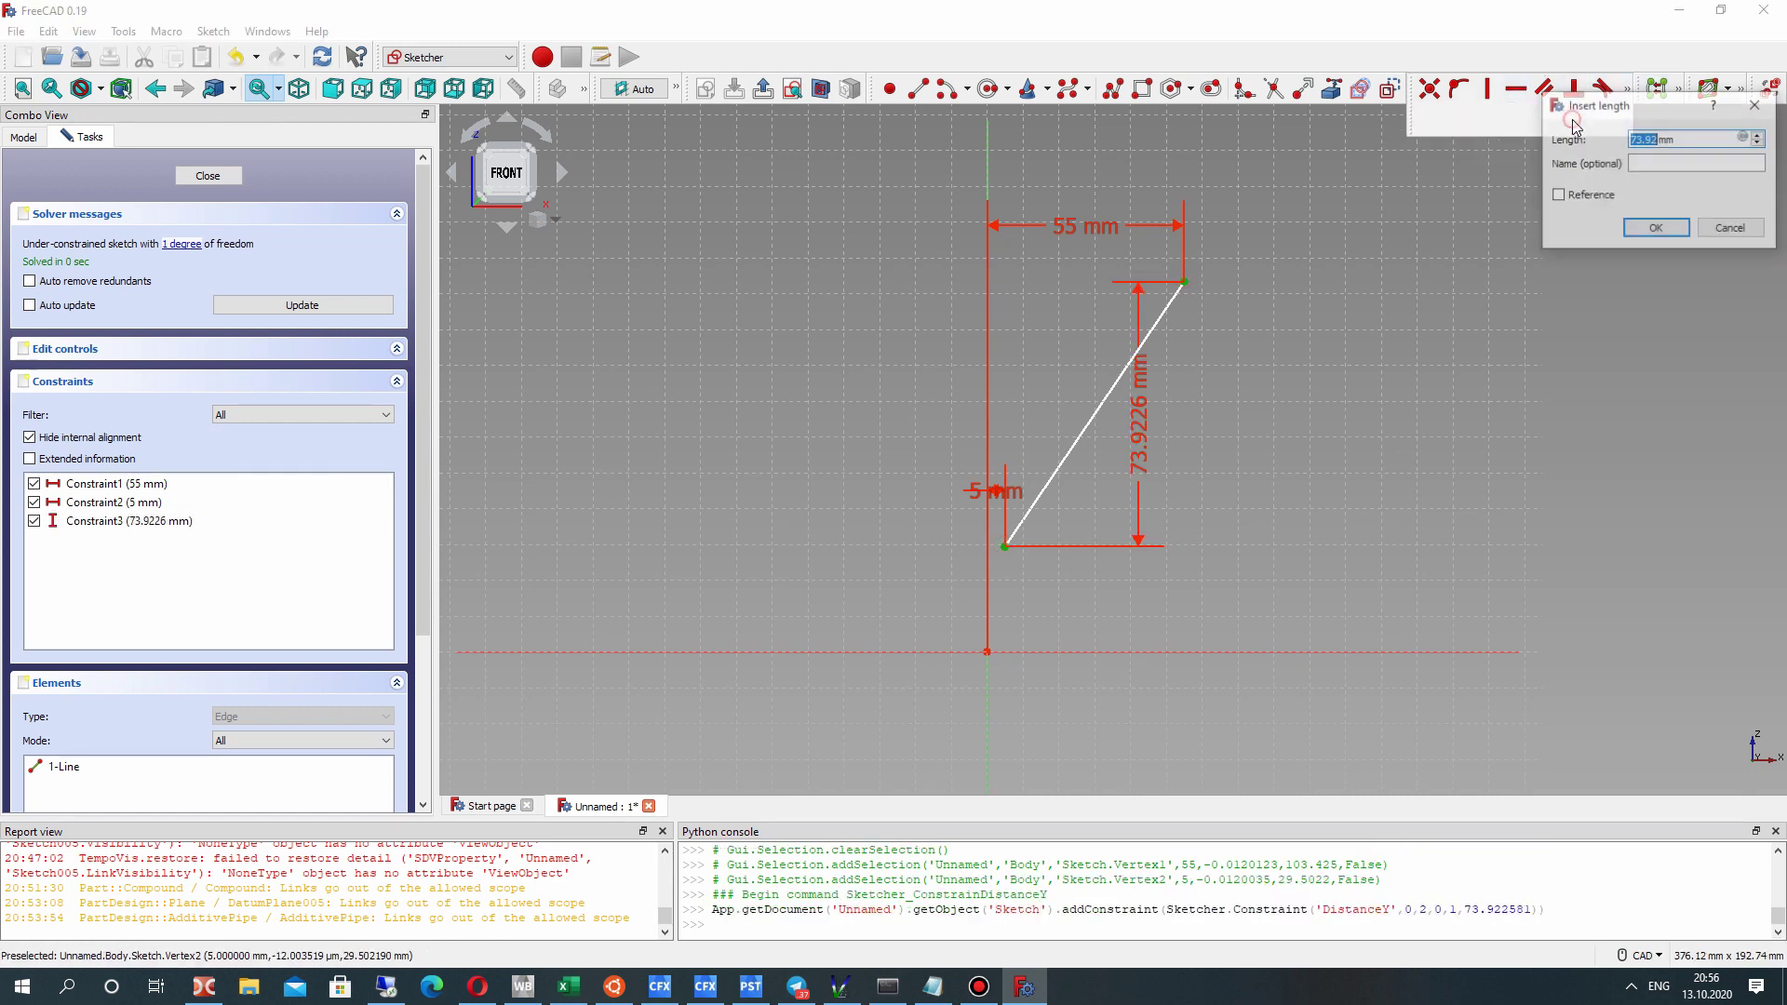
pyautogui.write('85')
pyautogui.press('Return')
# Move the 85 mm dimension aside and select the lower endpoint with the horizontal axis.
pyautogui.moveTo(1143, 432); pyautogui.dragTo(1338, 405)
pyautogui.click(1004, 576)
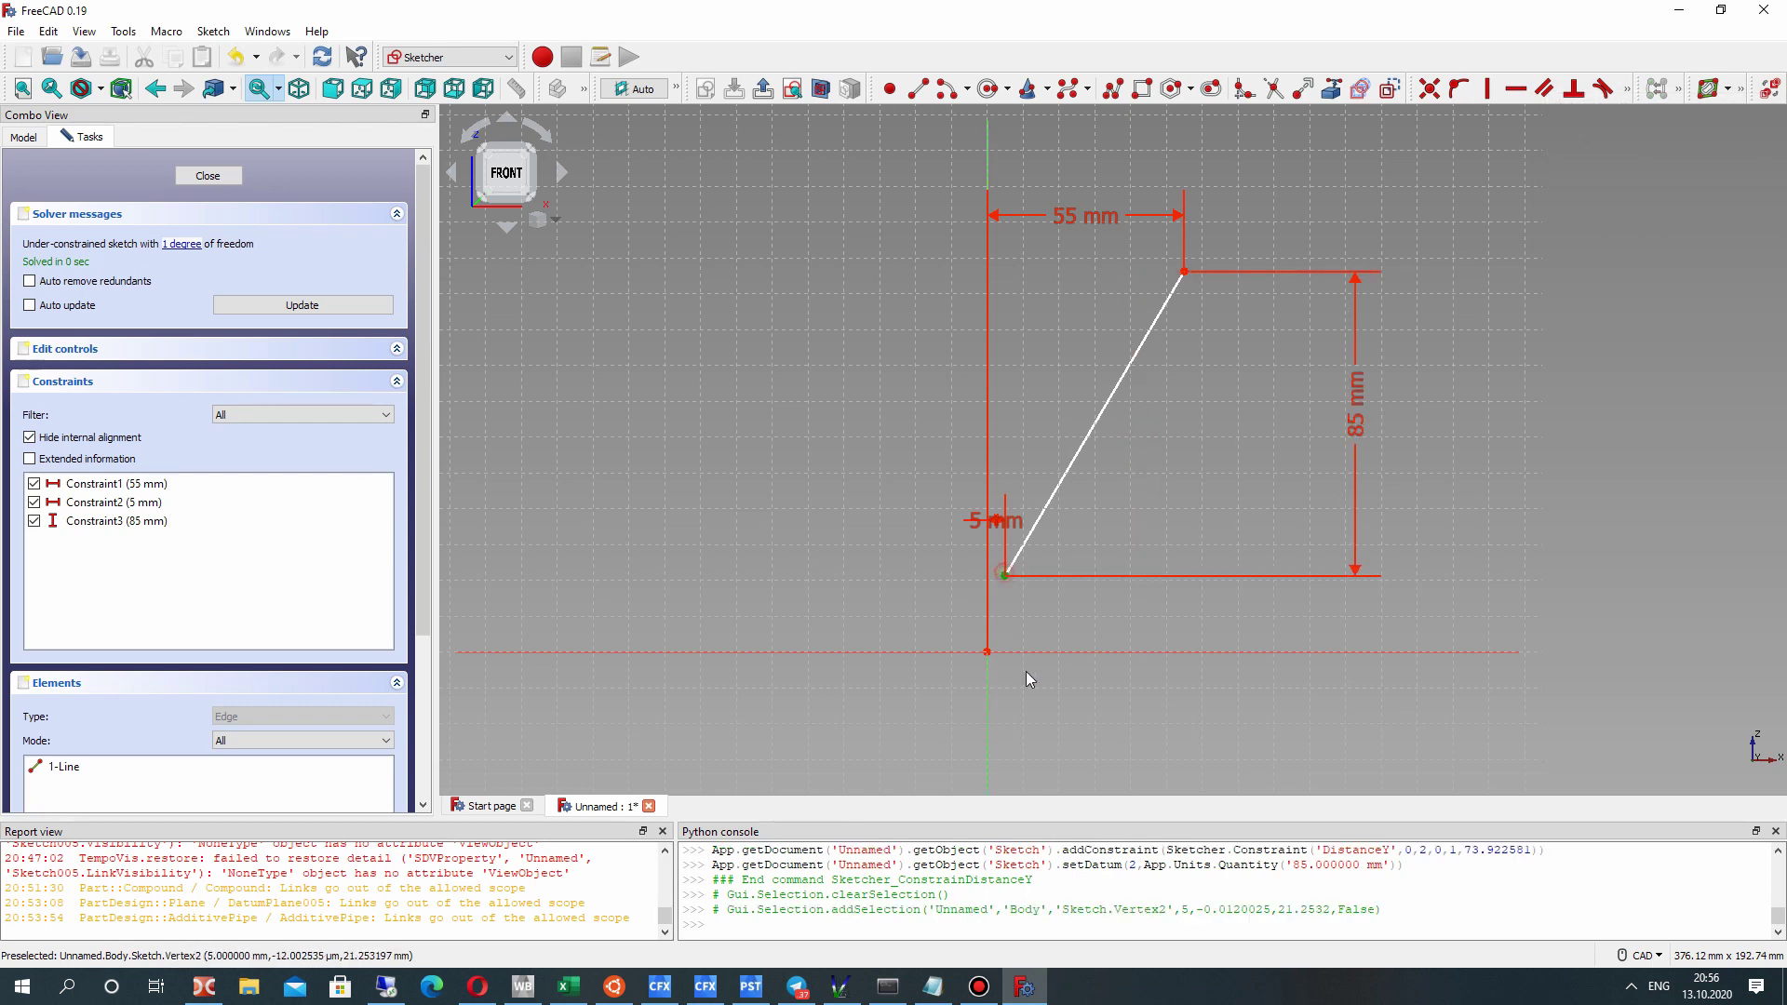
pyautogui.click(1025, 652)
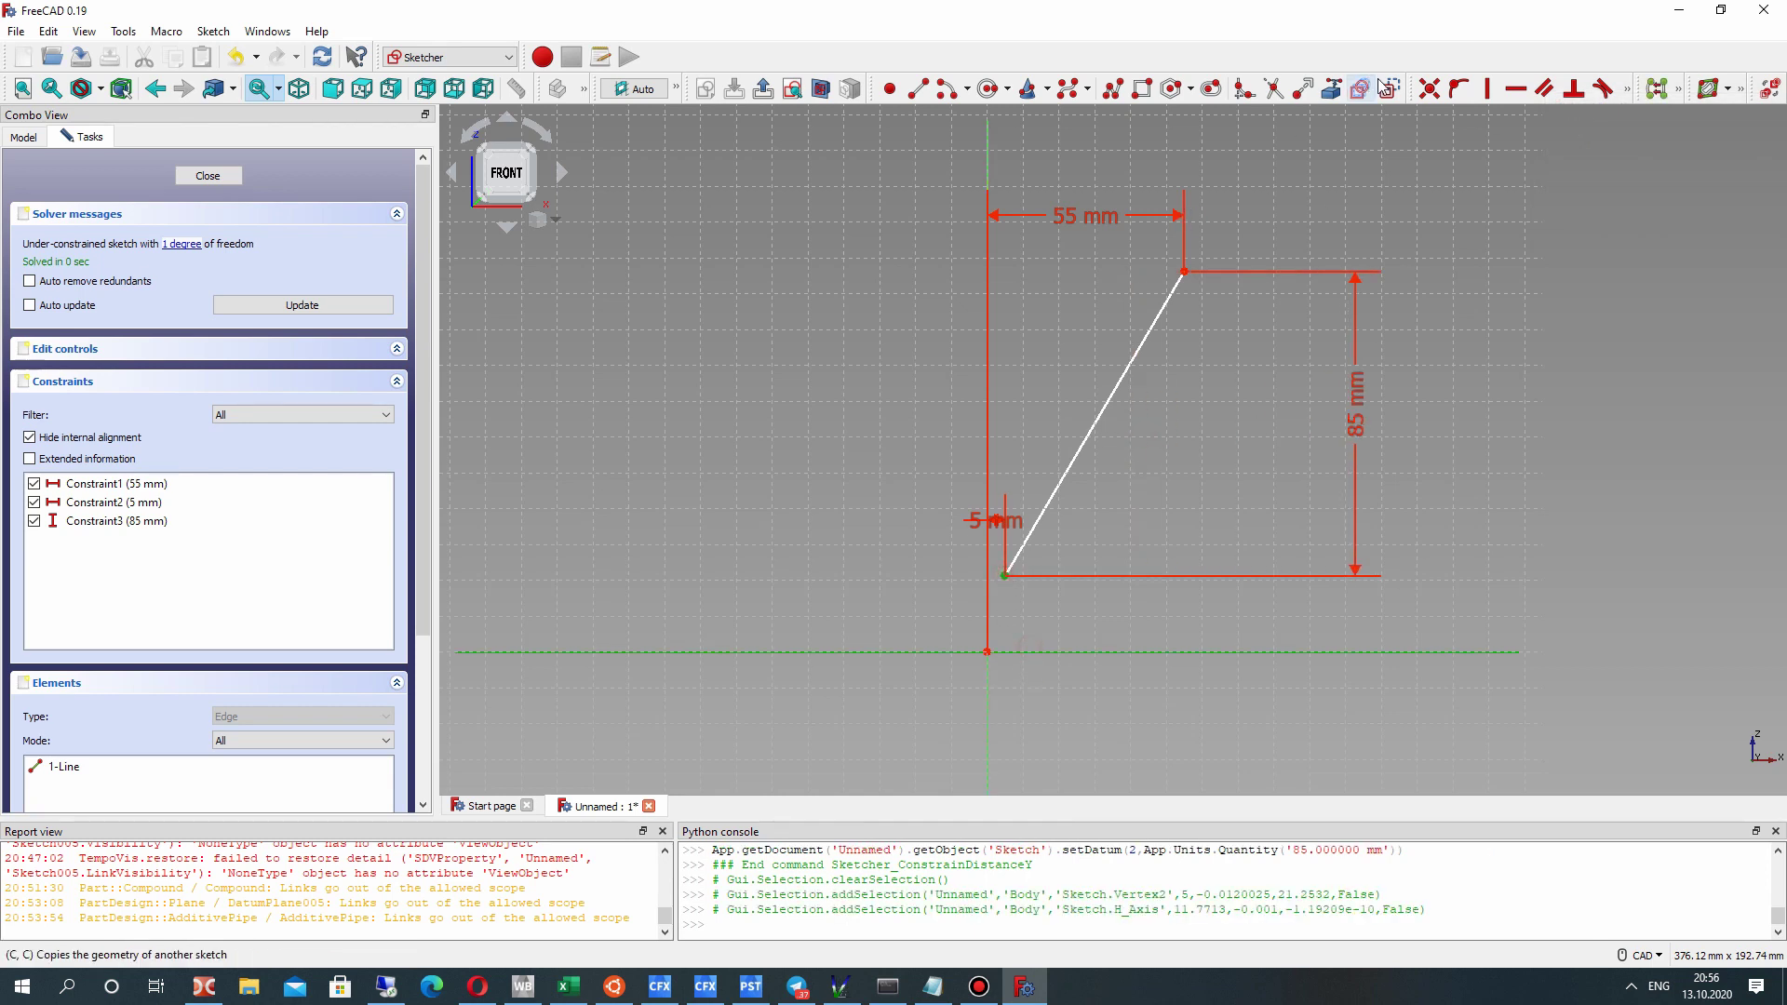
# Pin the line's lower endpoint onto the horizontal axis.
pyautogui.click(1459, 91)
pyautogui.moveTo(864, 504)
pyautogui.mouseDown(button='middle')
pyautogui.moveTo(959, 652)
pyautogui.moveTo(288, 137)
pyautogui.mouseUp(button='middle')
pyautogui.moveTo(1135, 316); pyautogui.dragTo(968, 506, button='middle')
# Draw a second line from the top corner running parallel down to the bottom.
pyautogui.click(912, 92)
pyautogui.scroll(4, 866, 626)
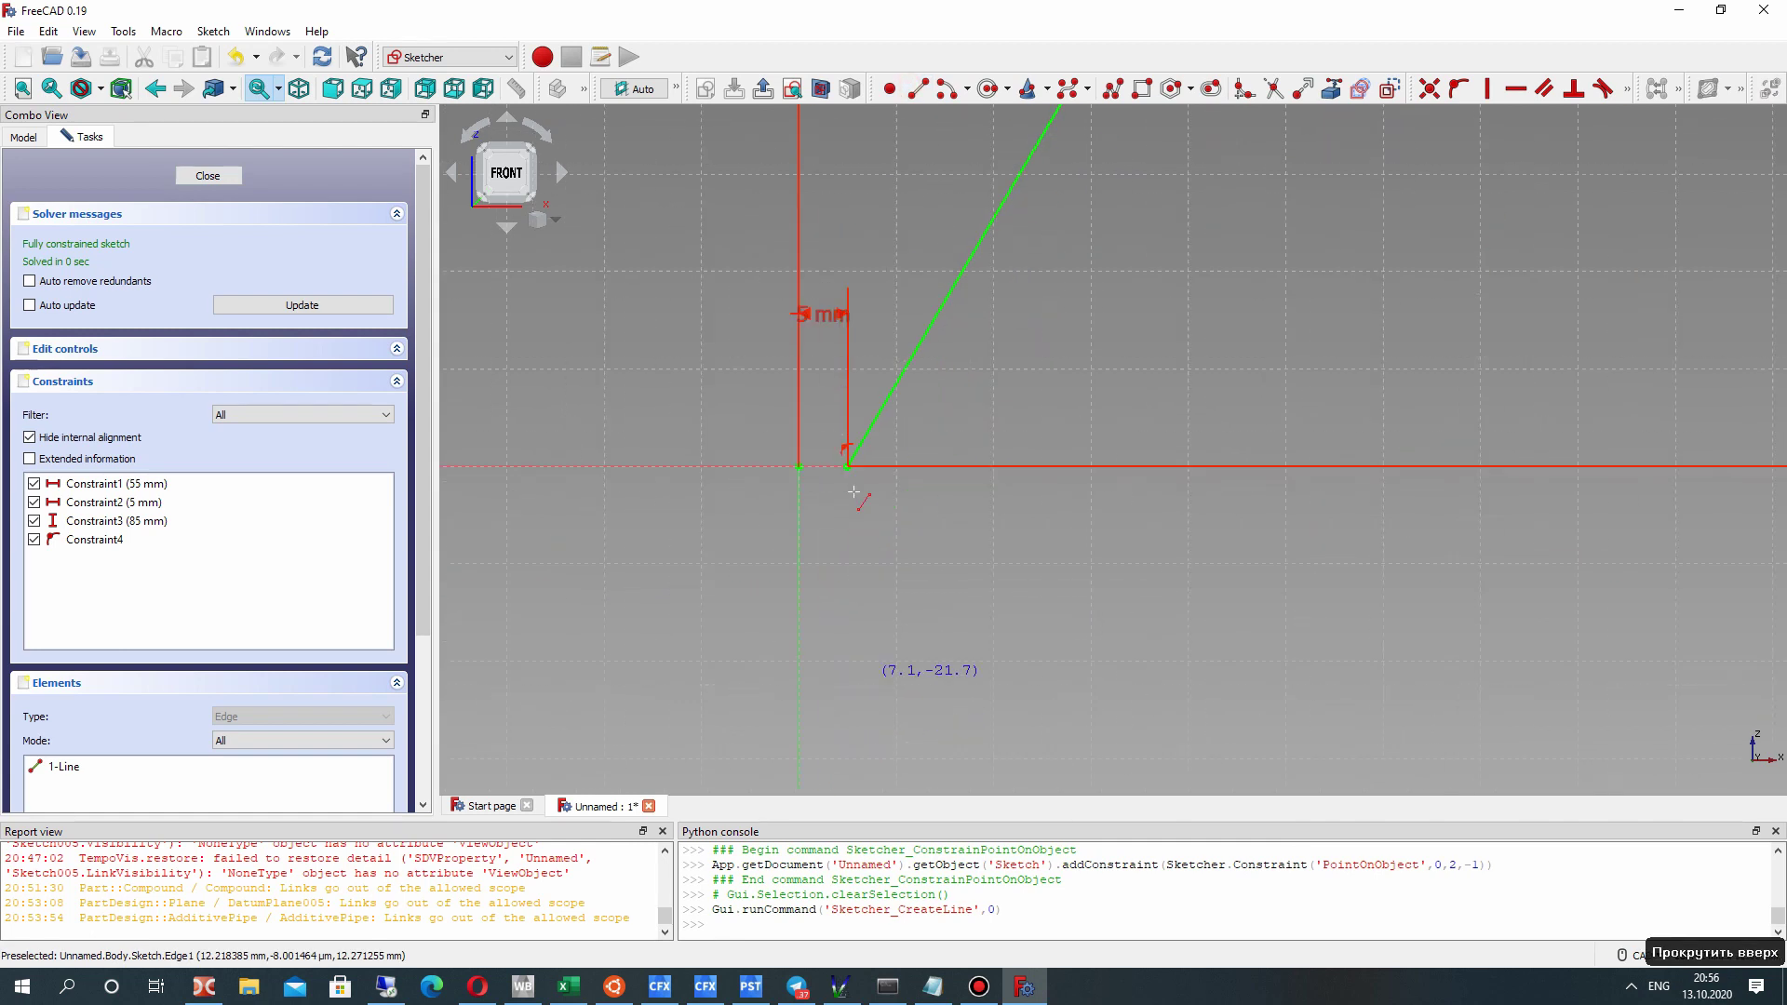
pyautogui.scroll(3, 949, 494)
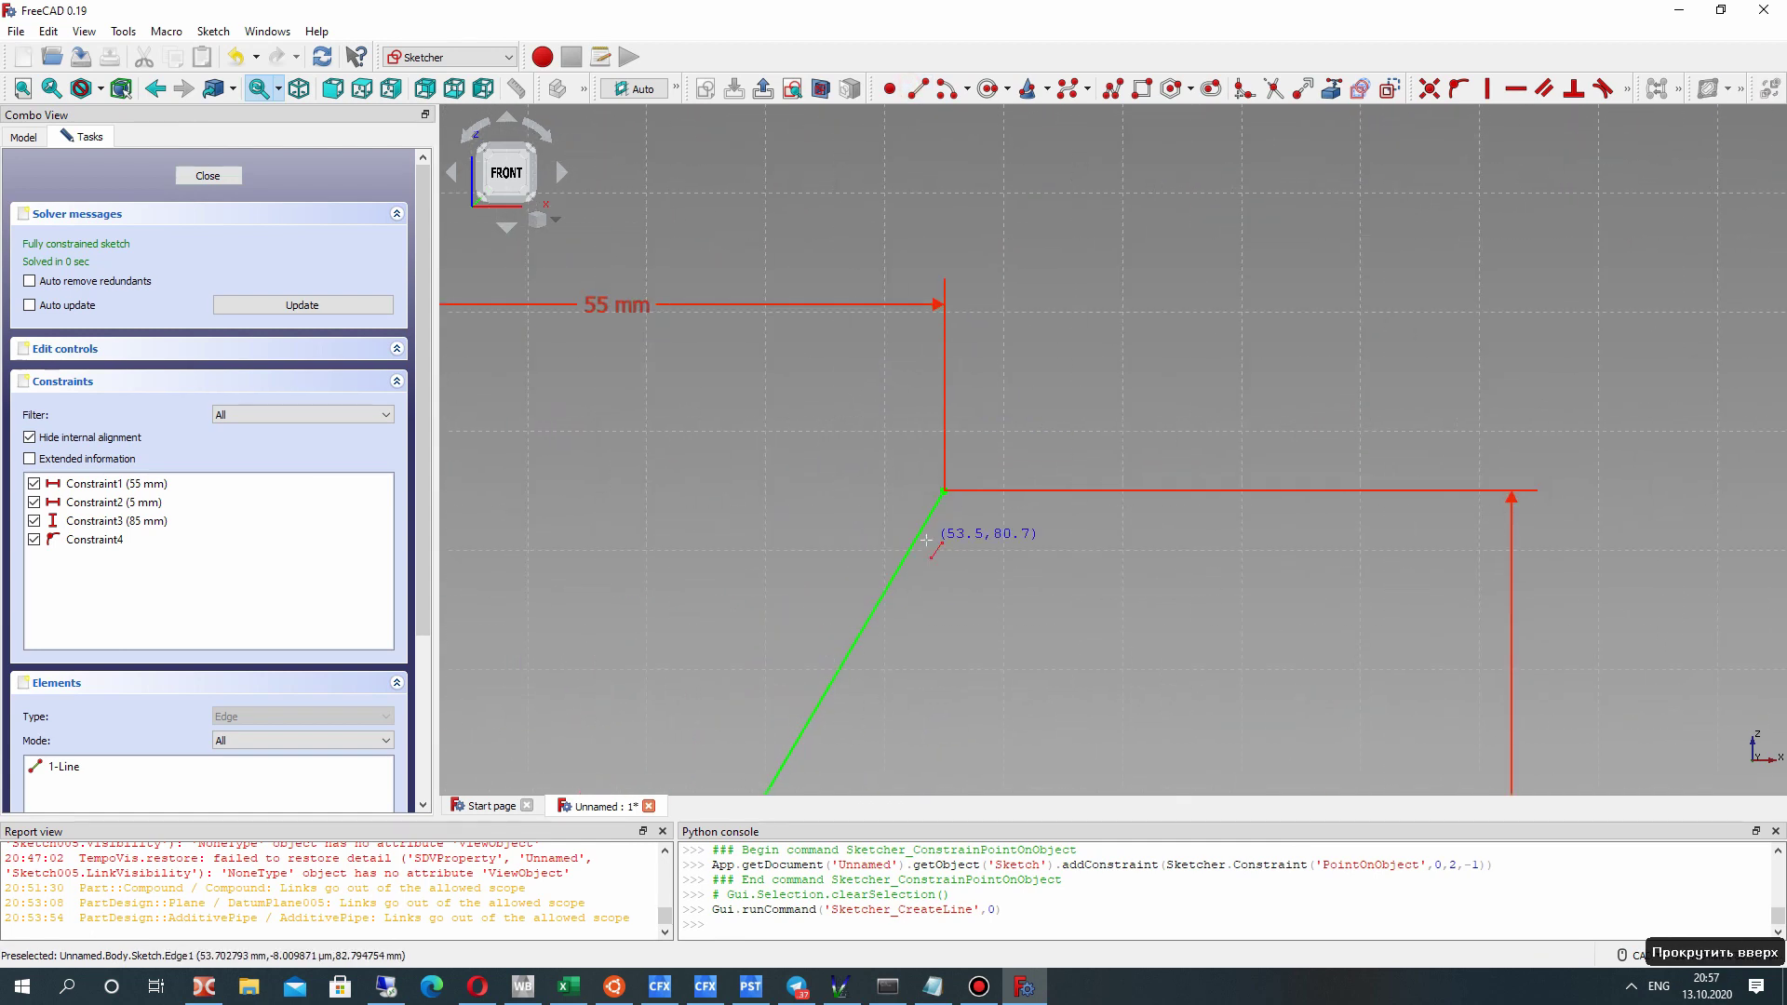
pyautogui.click(946, 490)
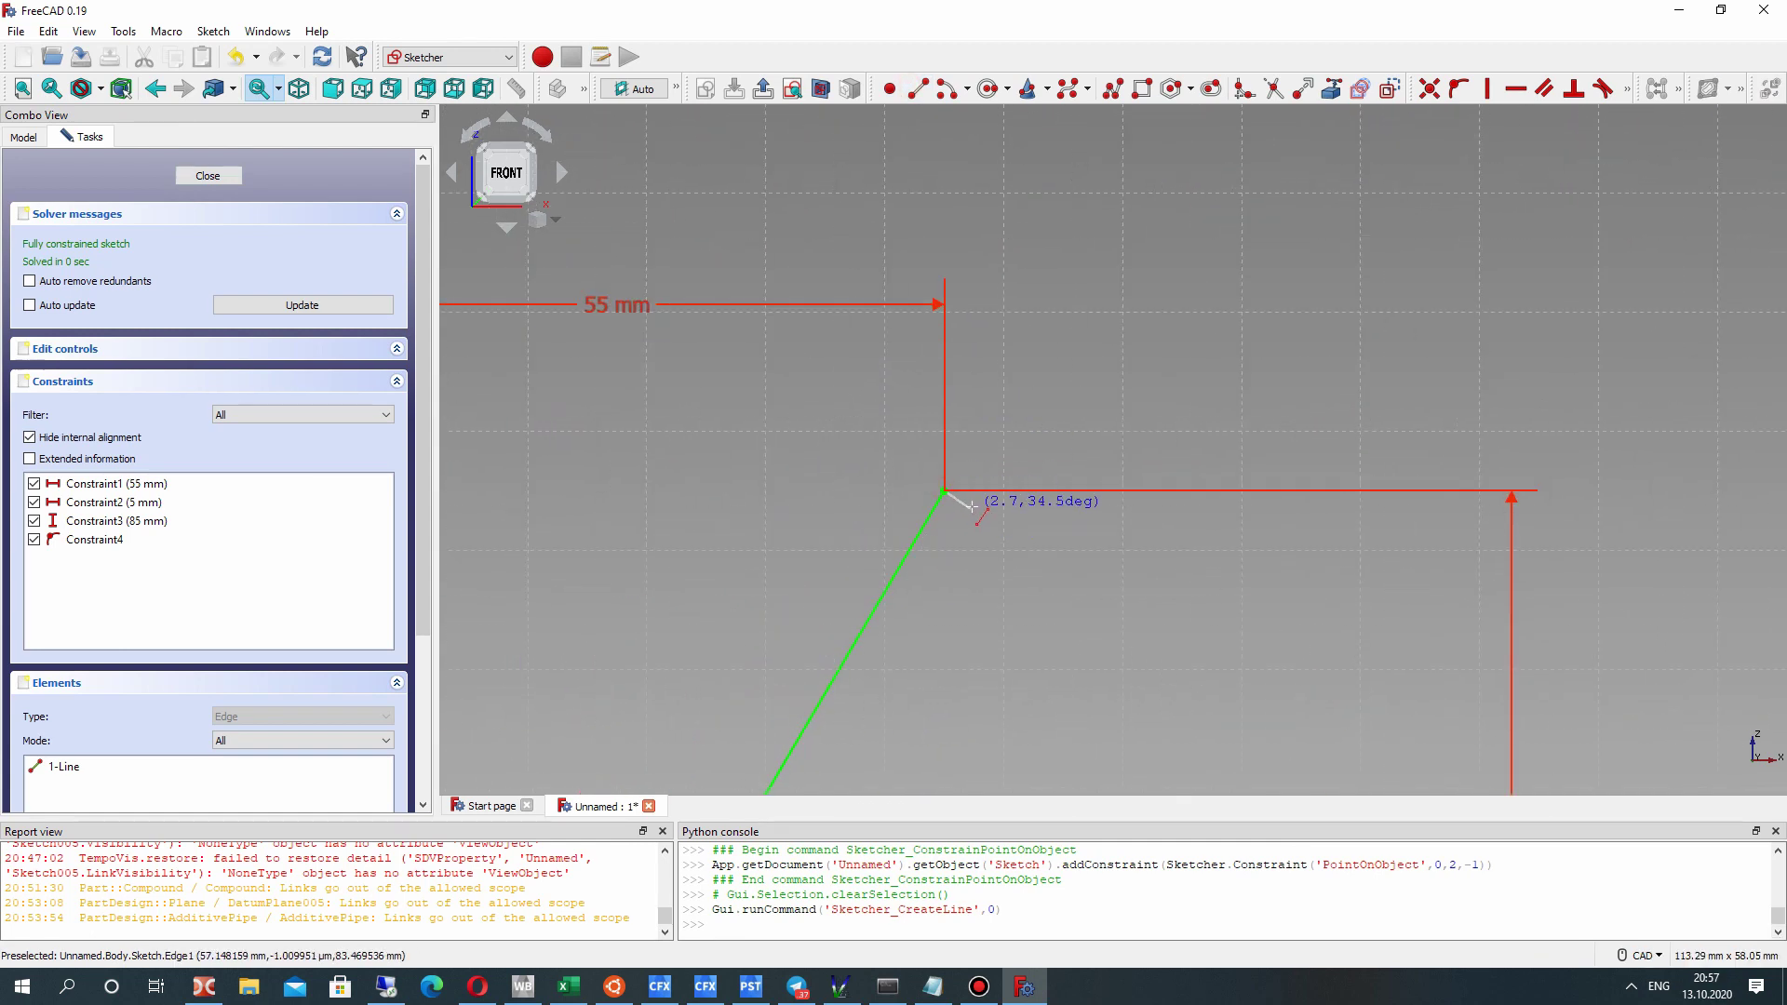
pyautogui.click(971, 508)
pyautogui.scroll(-2, 972, 508)
pyautogui.moveTo(968, 502)
pyautogui.mouseDown(button='middle')
pyautogui.moveTo(931, 586)
pyautogui.moveTo(969, 582)
pyautogui.moveTo(1085, 488)
pyautogui.mouseUp(button='middle')
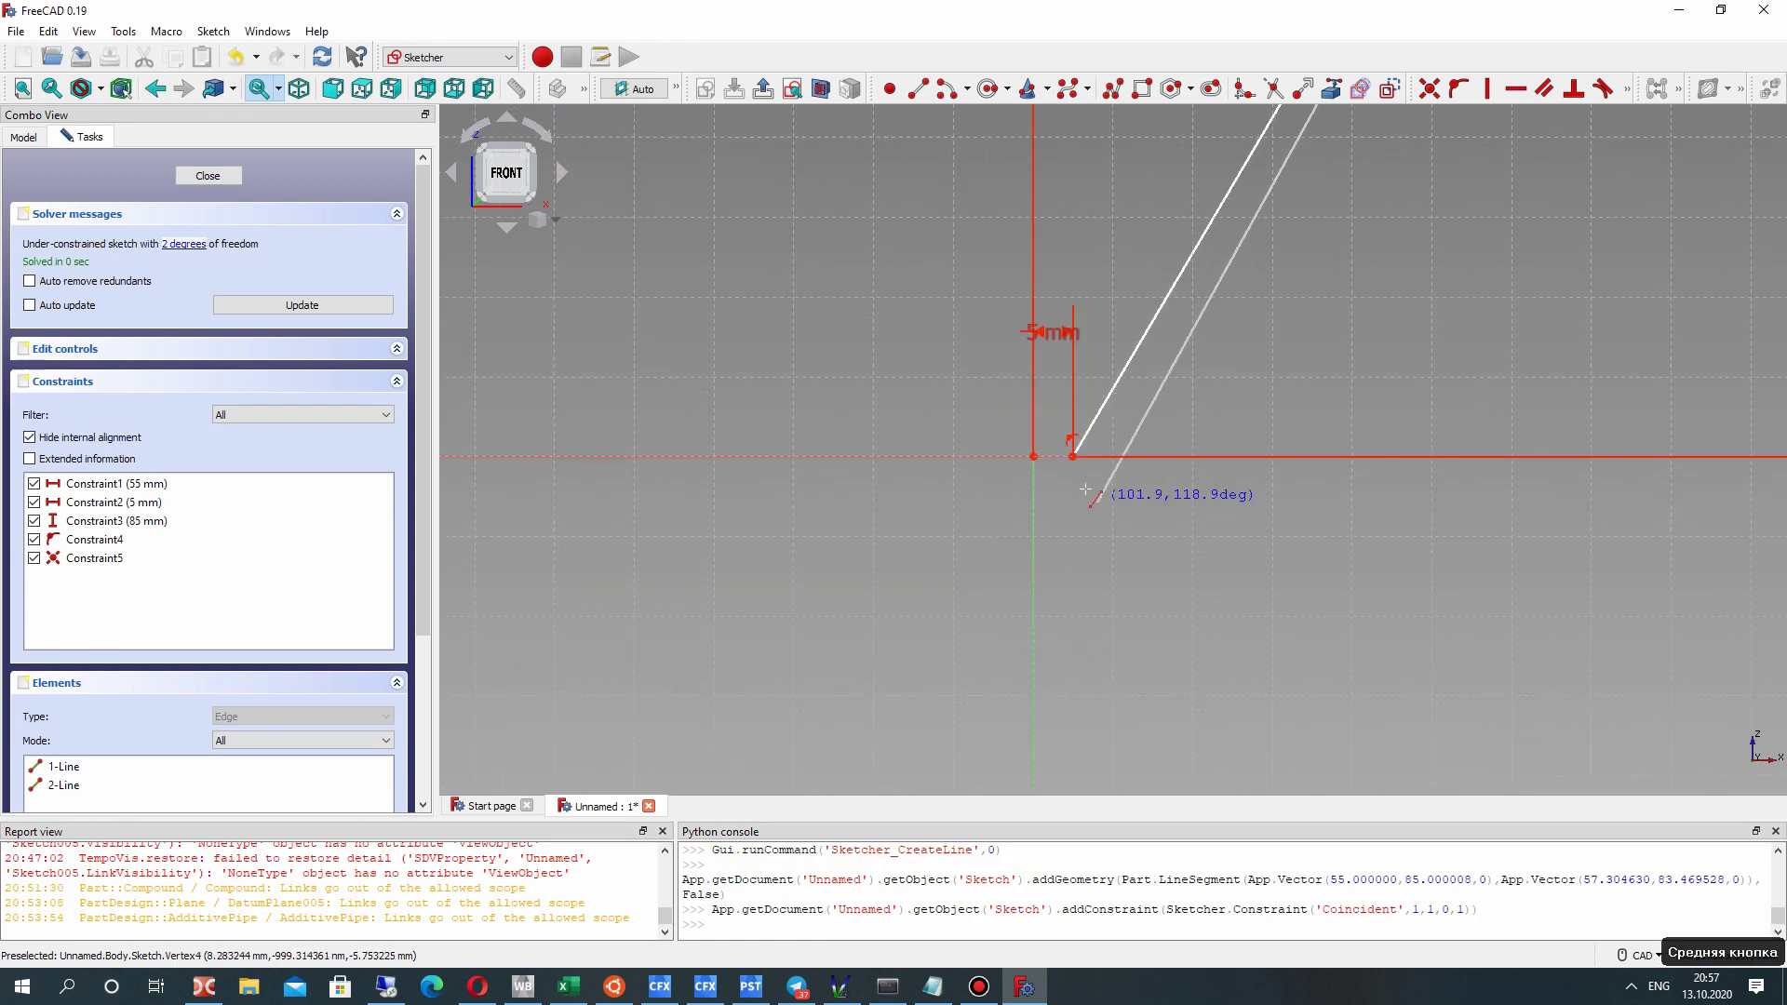
pyautogui.click(1109, 446)
pyautogui.scroll(2, 1093, 465)
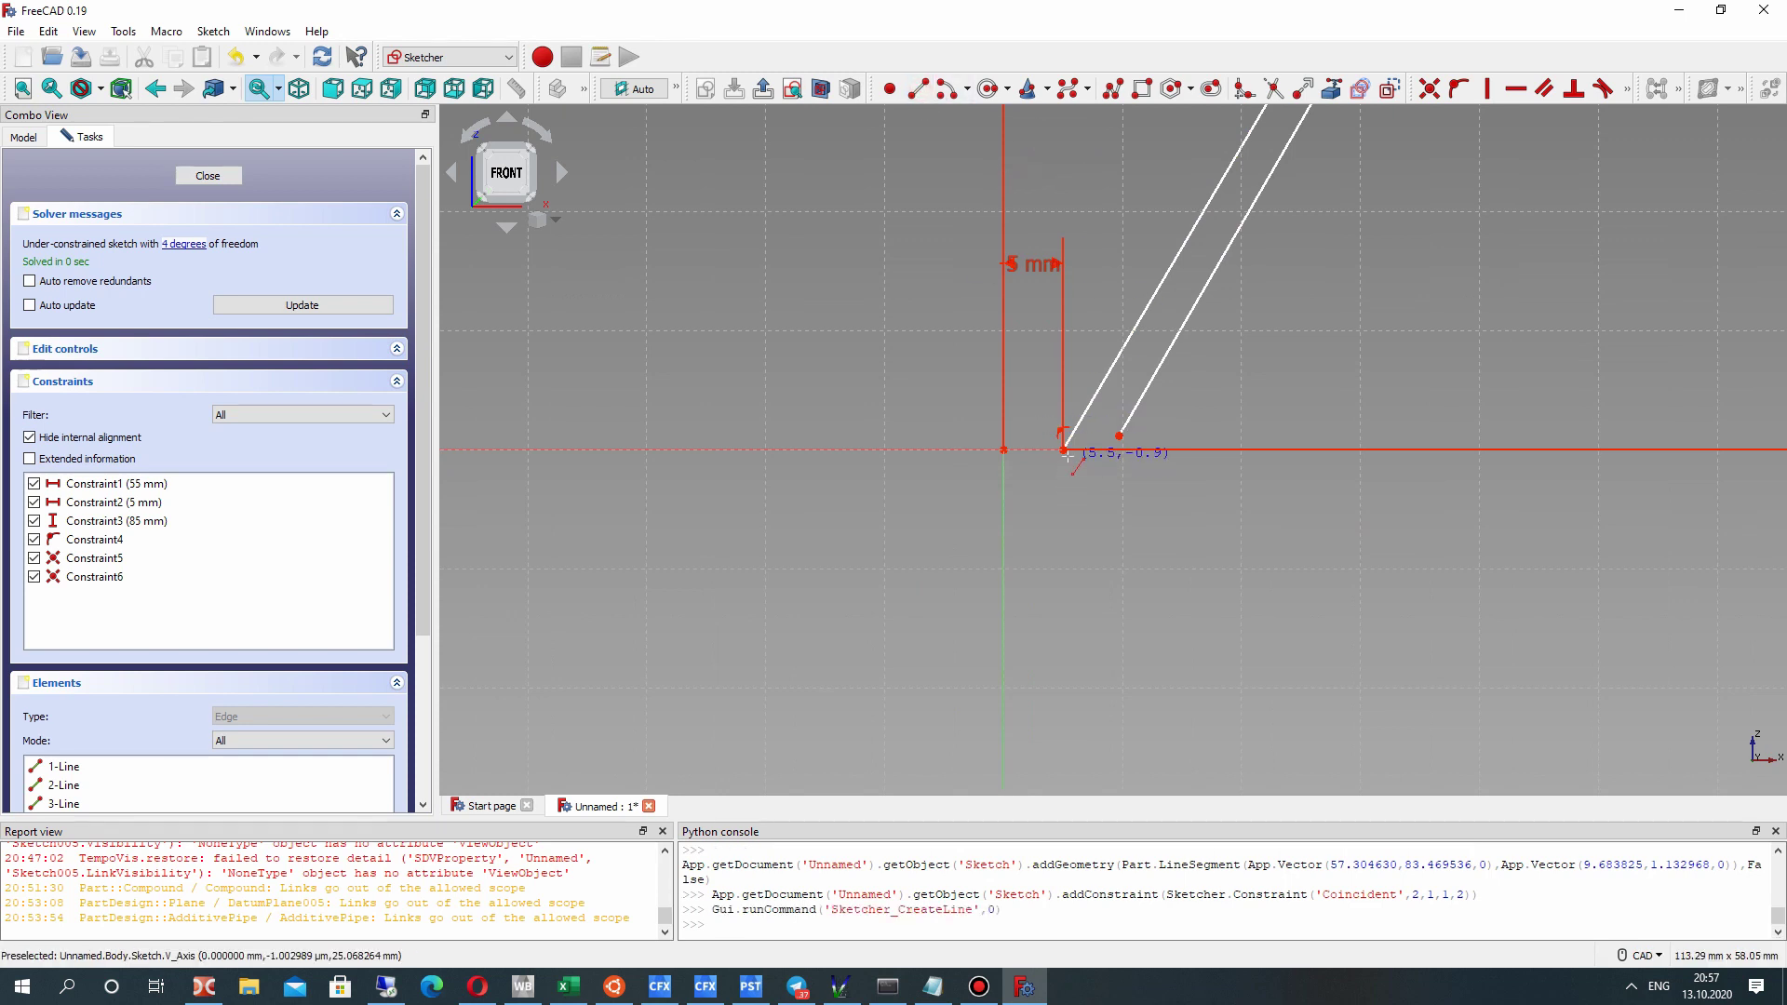
# Join the two lines' lower ends with a short bottom line constrained horizontal.
pyautogui.click(1064, 450)
pyautogui.click(1118, 435)
pyautogui.click(1100, 449)
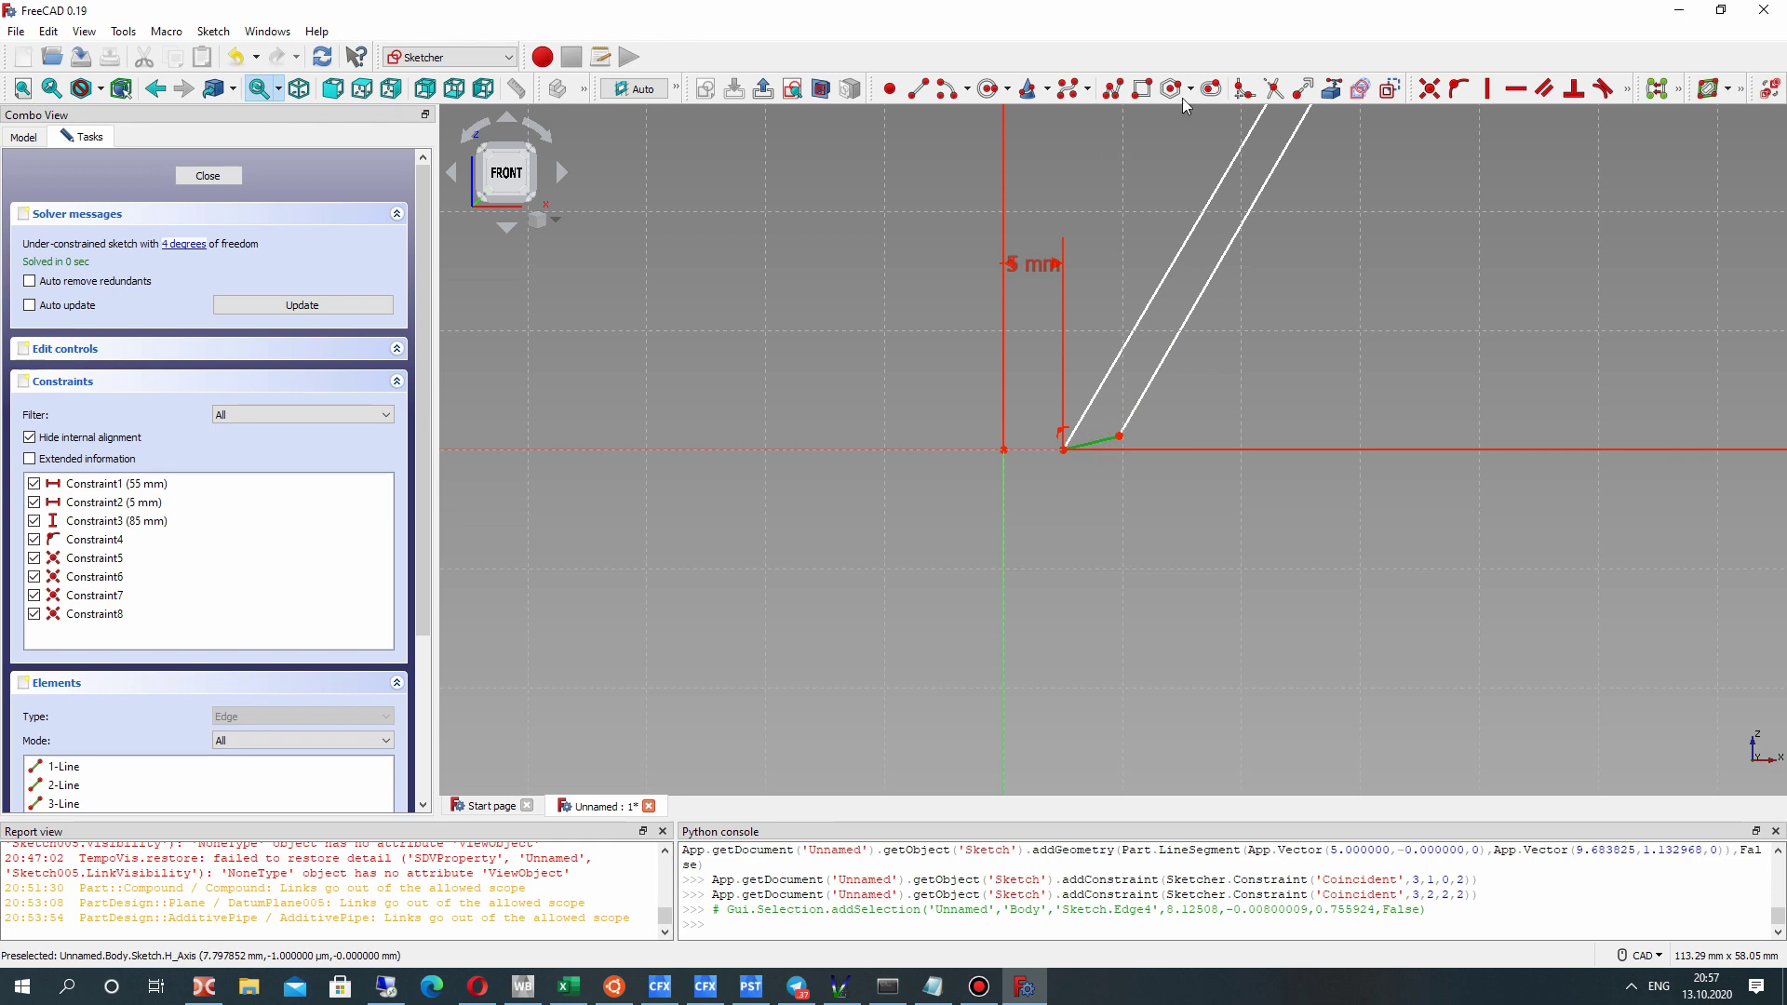
pyautogui.click(1517, 91)
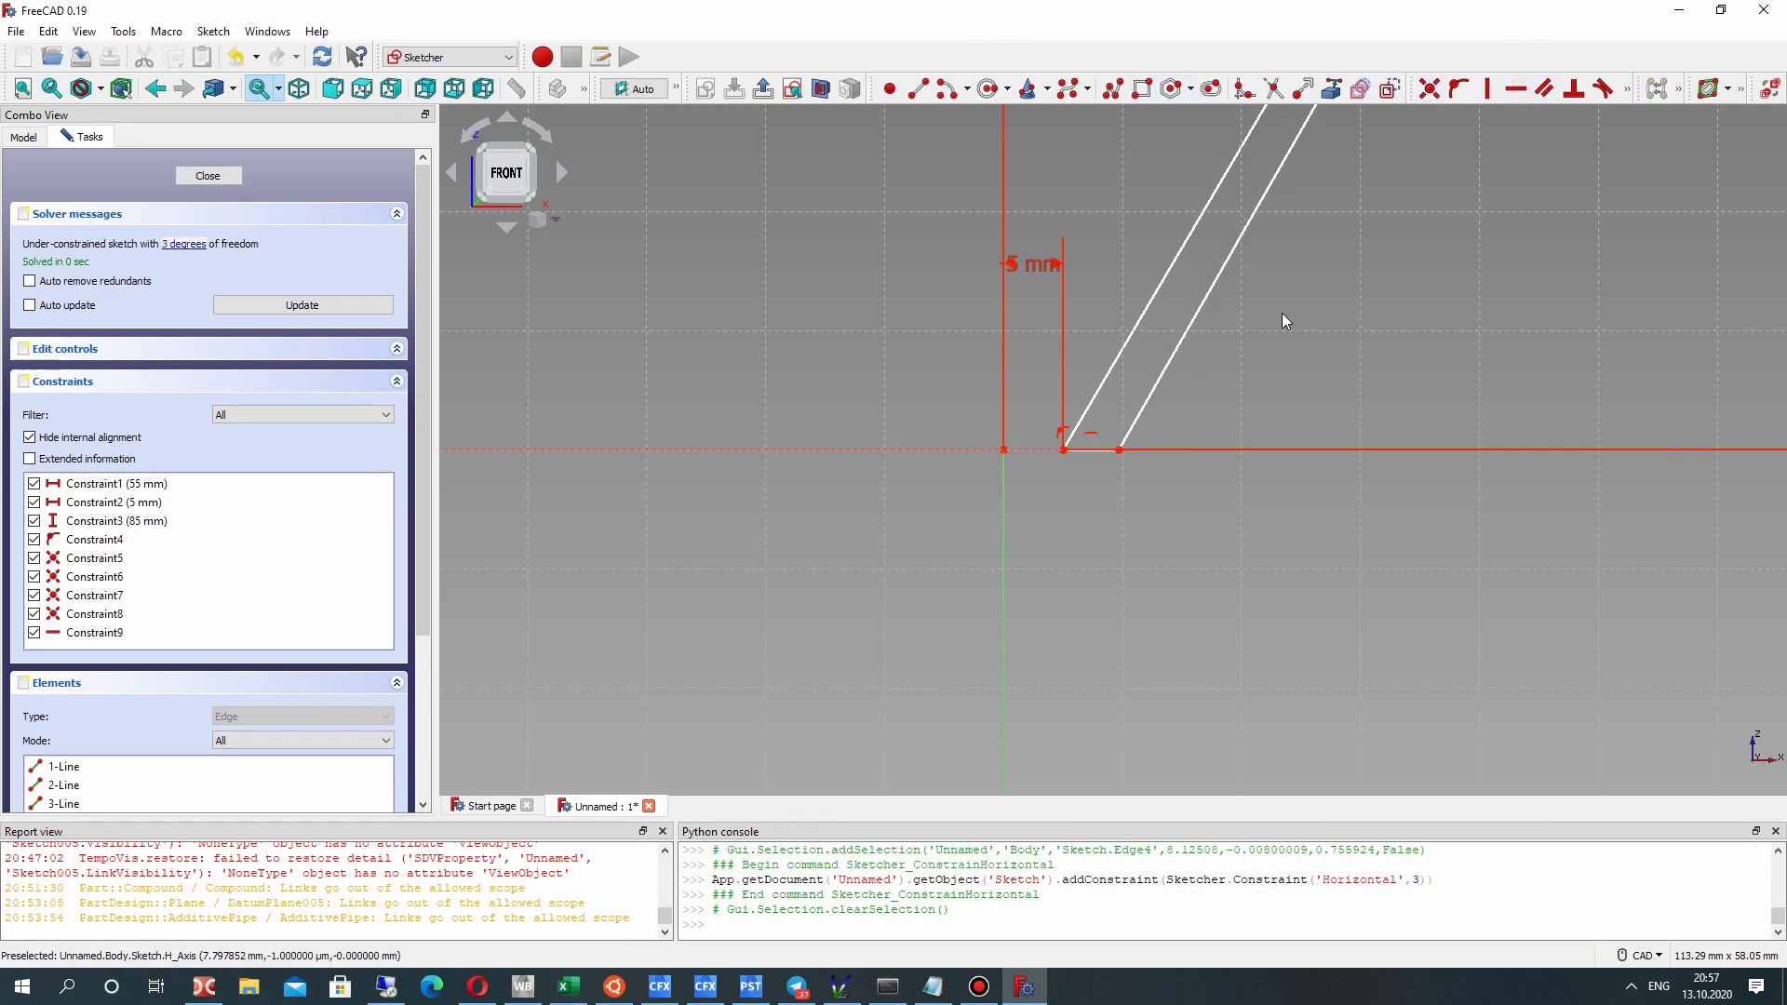
pyautogui.scroll(-3, 871, 711)
pyautogui.scroll(5, 1030, 306)
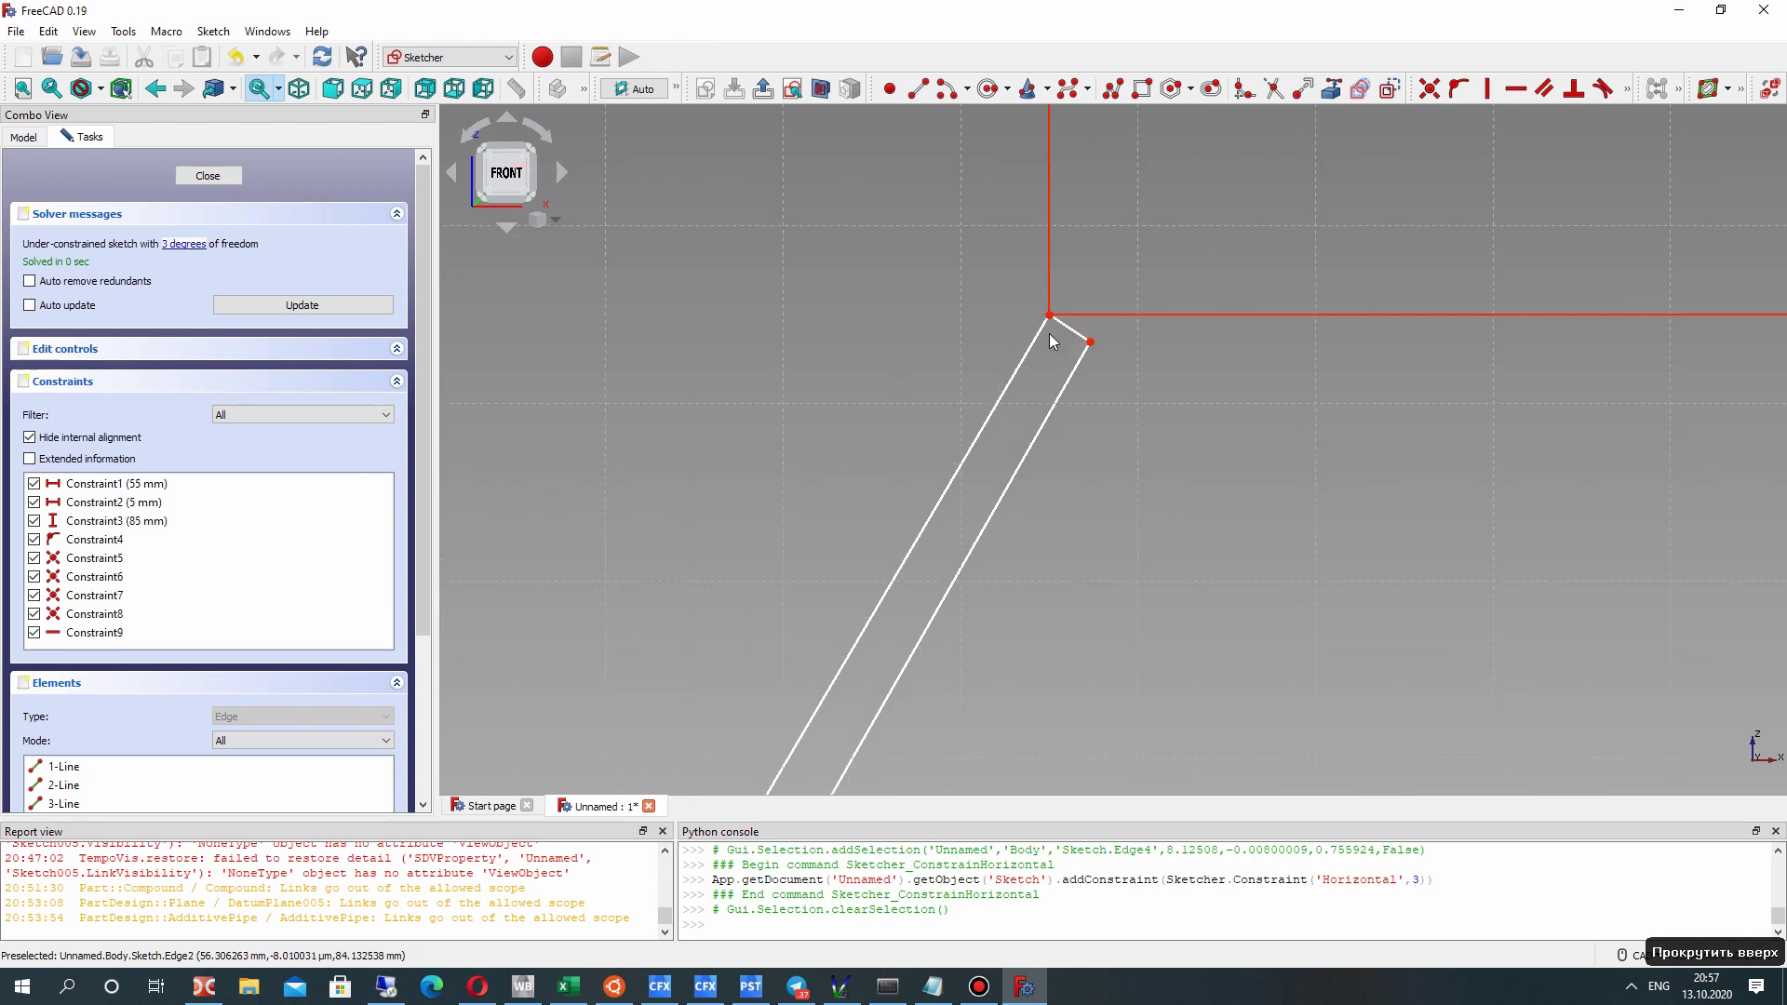
# Make the slanted sides parallel and the short end edge perpendicular to them.
pyautogui.click(1036, 337)
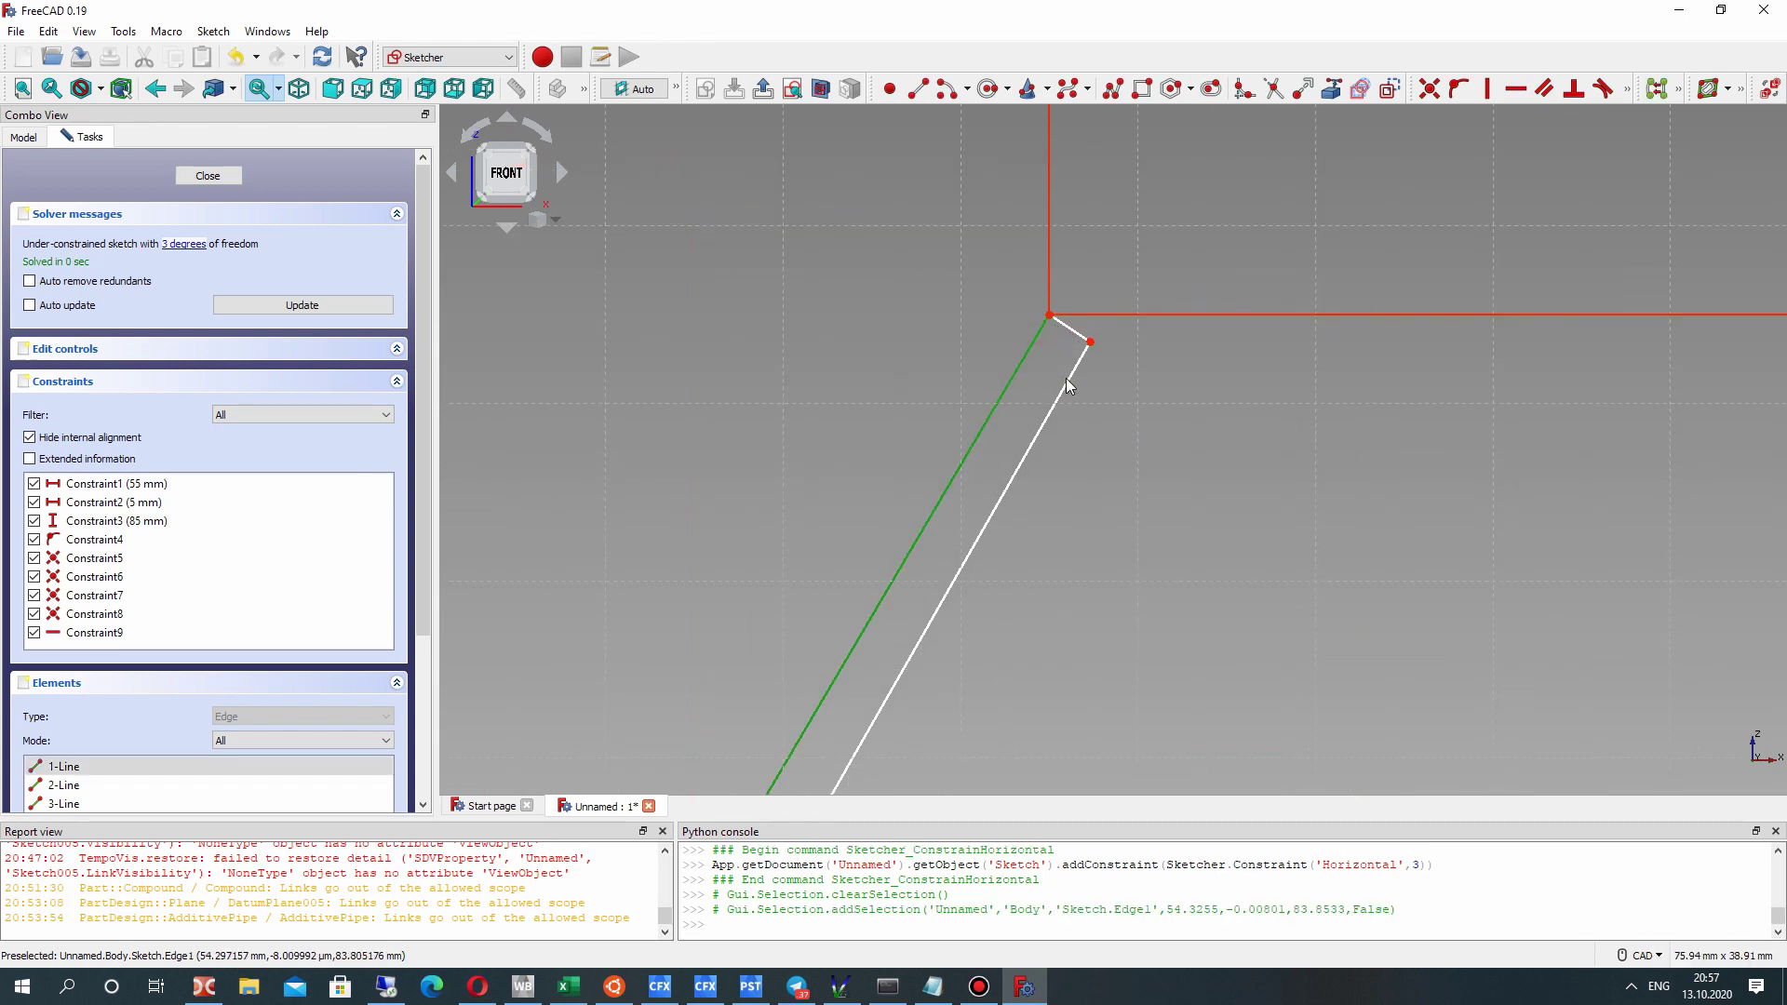
pyautogui.click(1067, 381)
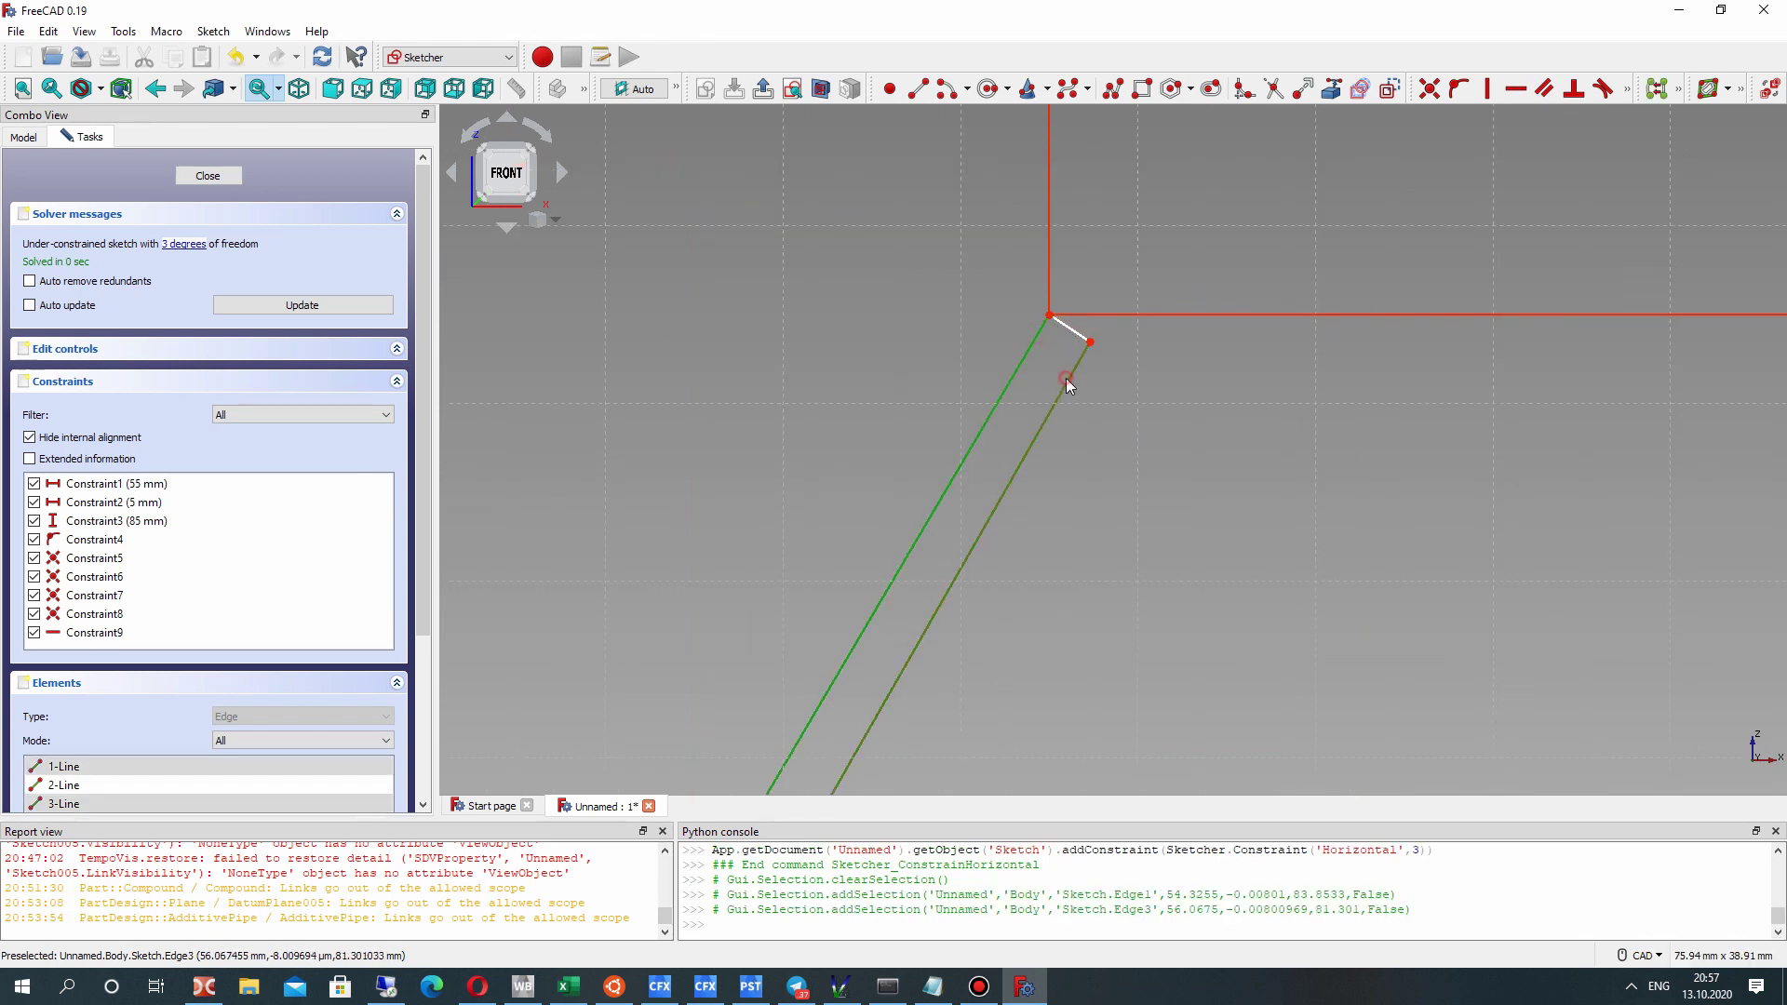
pyautogui.click(1544, 88)
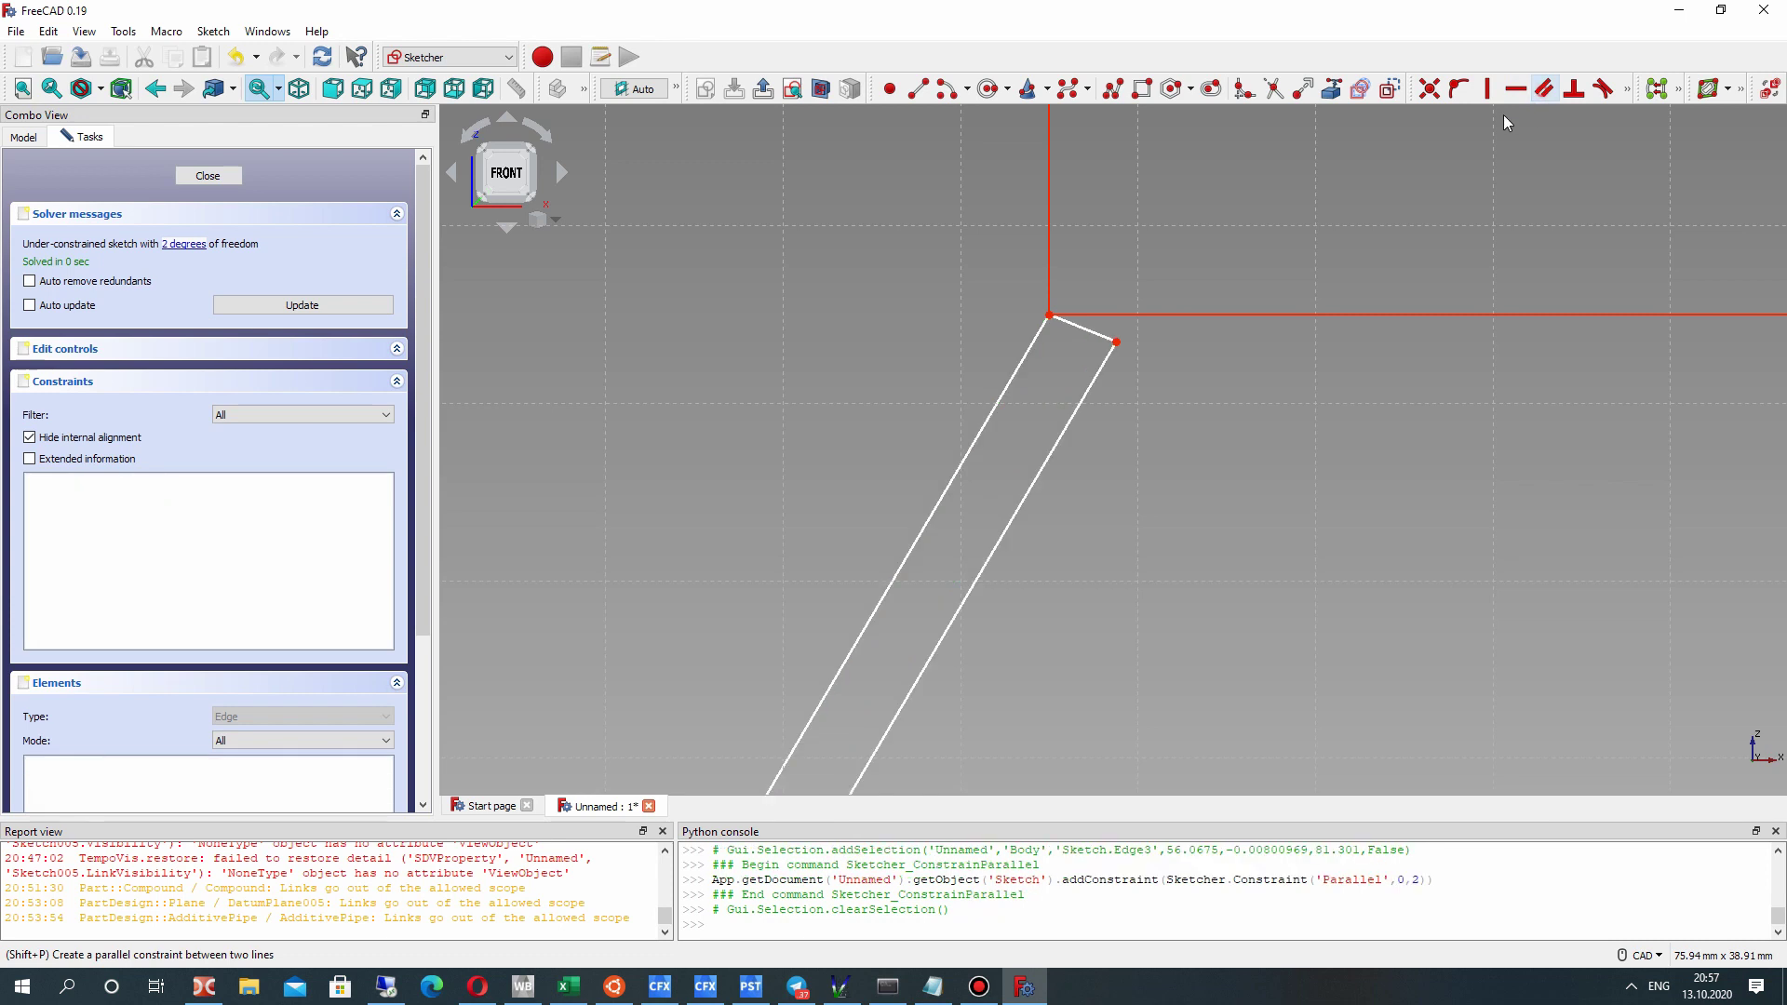
pyautogui.click(1068, 332)
pyautogui.click(1035, 339)
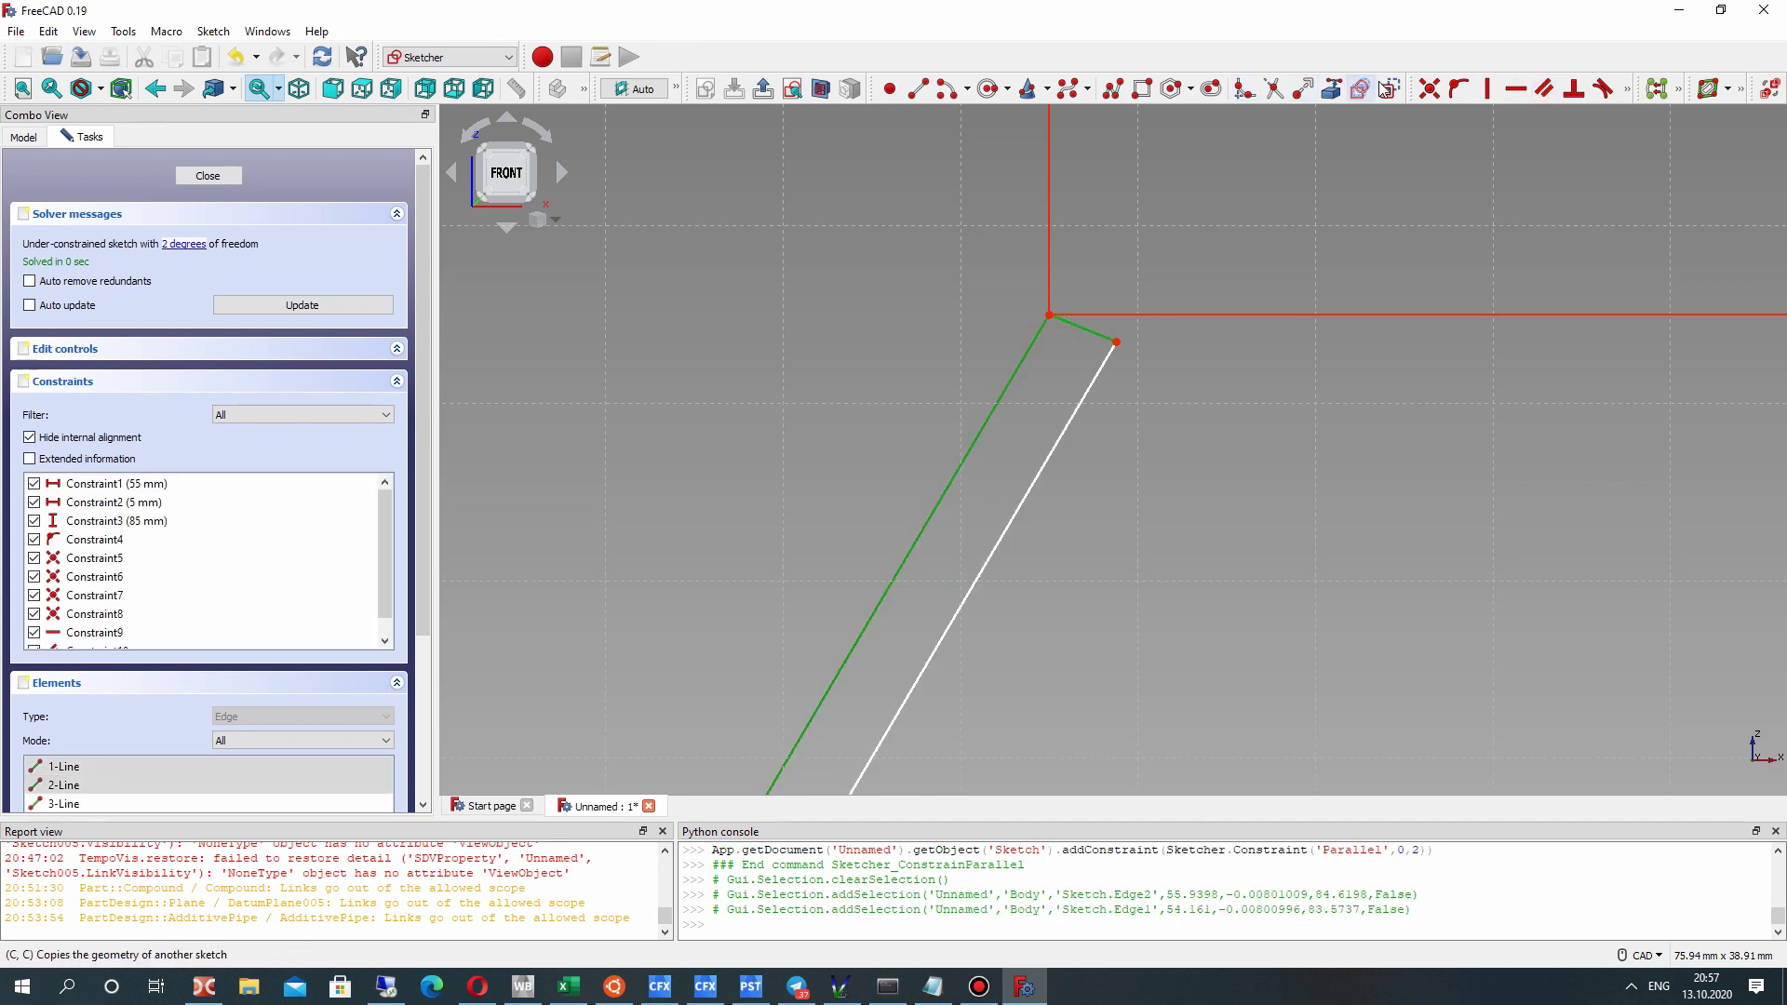
pyautogui.click(1573, 88)
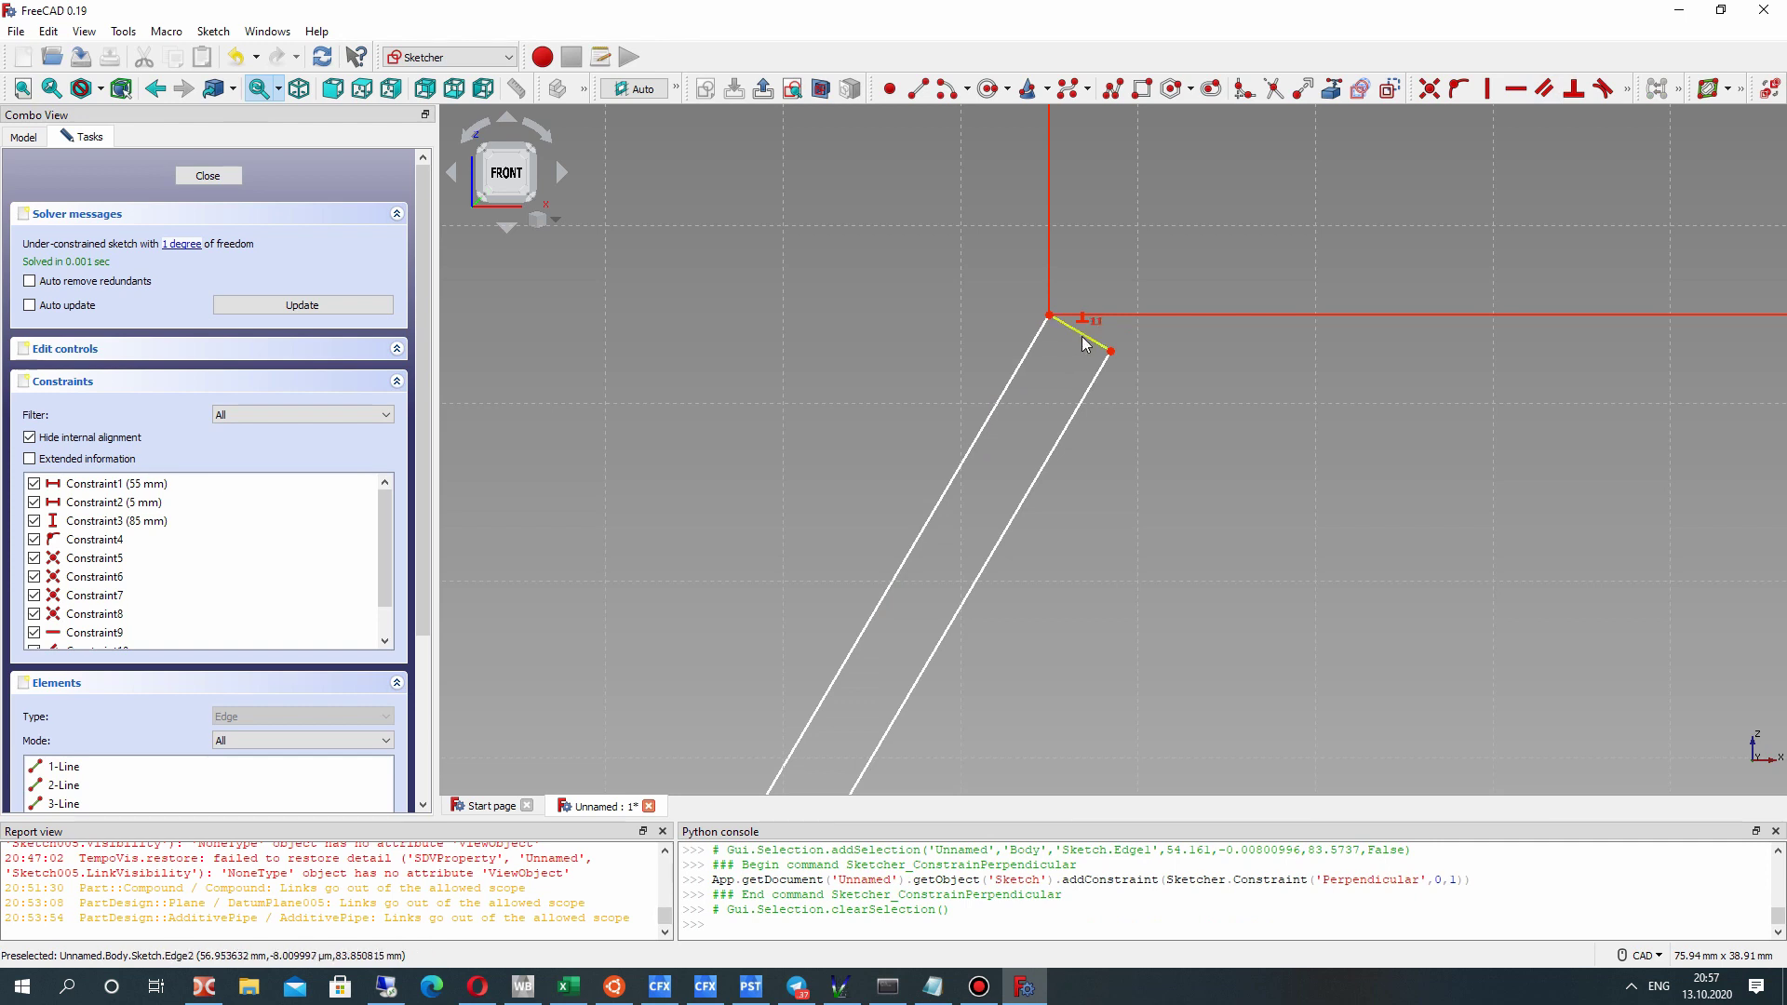
# Give the short end edge a 2 mm length.
pyautogui.click(1086, 344)
pyautogui.click(1627, 91)
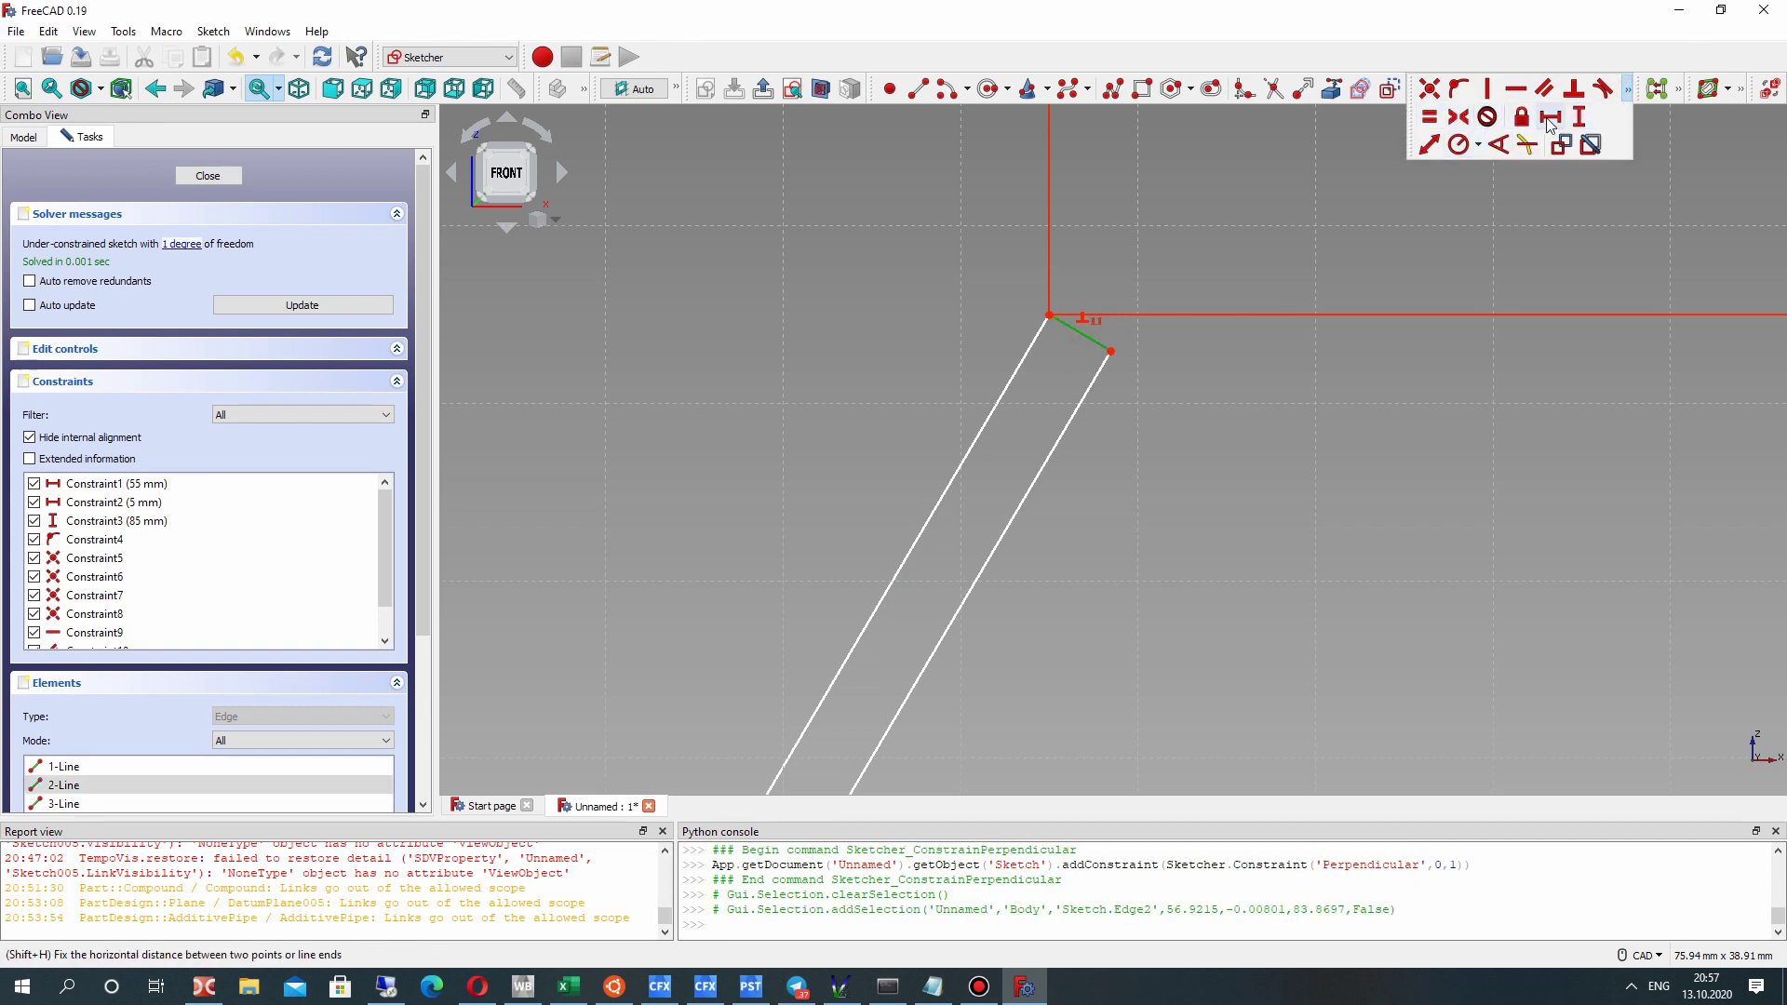
pyautogui.click(1430, 143)
pyautogui.write('2mm')
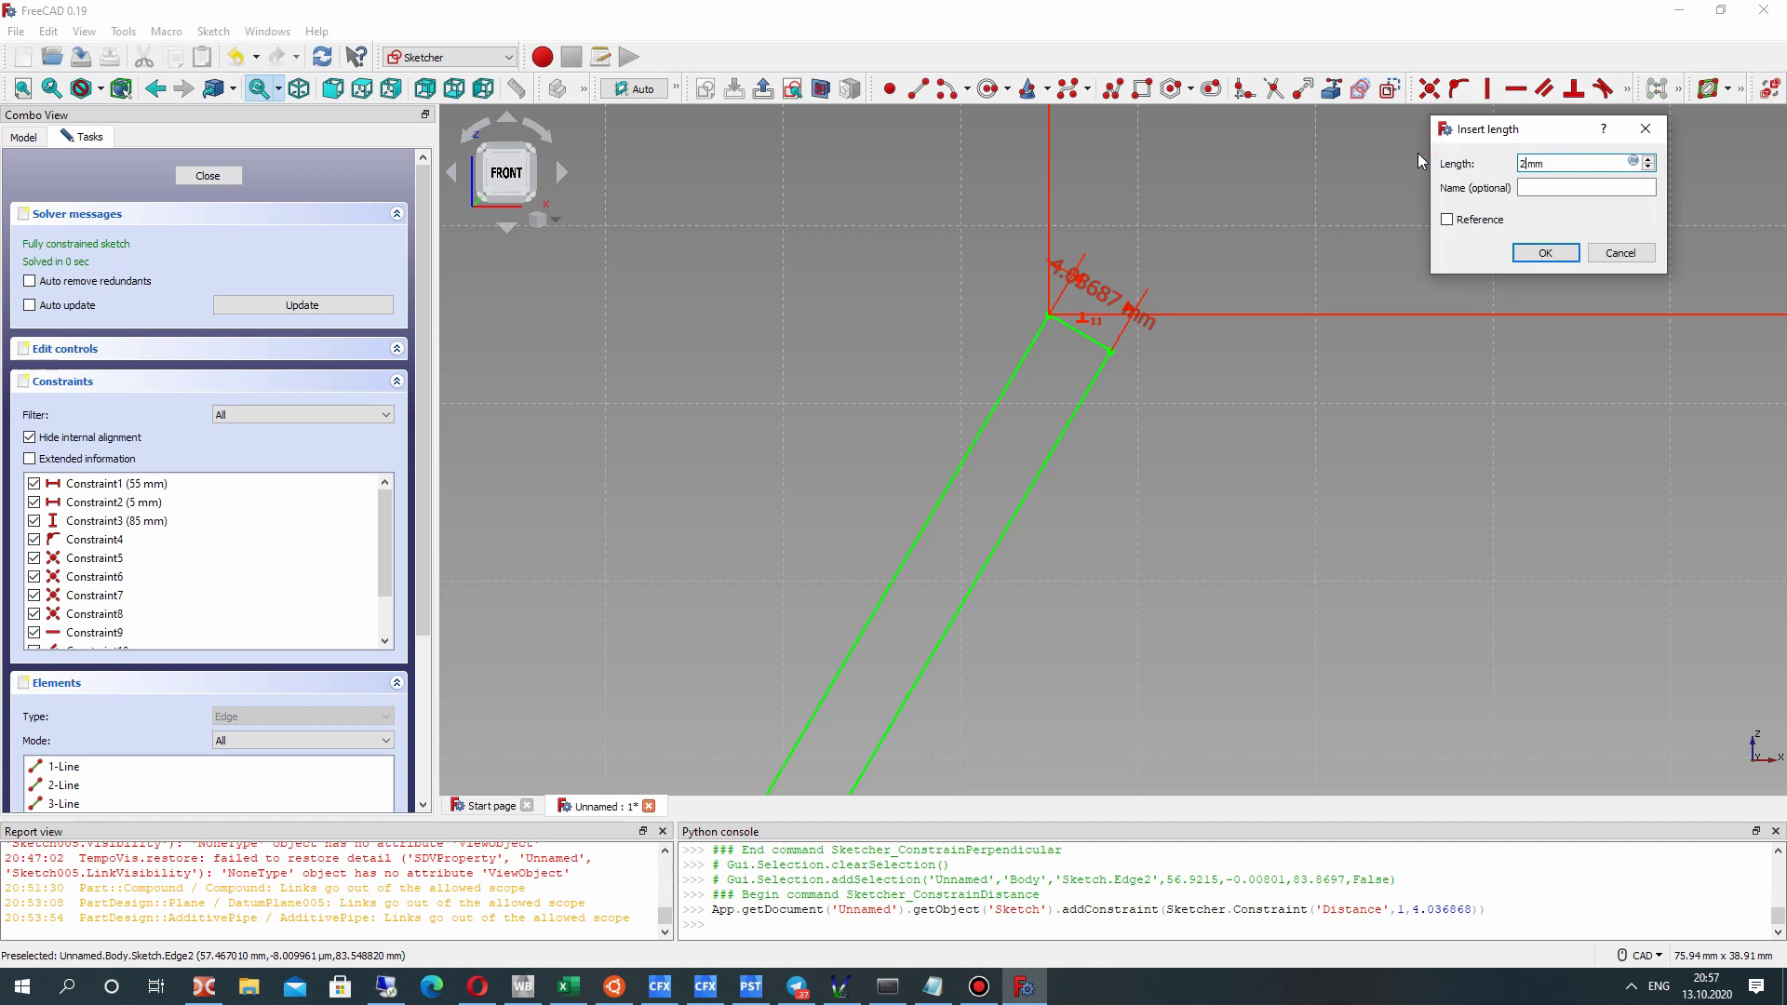
pyautogui.press('Return')
pyautogui.scroll(-5, 1050, 324)
pyautogui.scroll(5, 1008, 415)
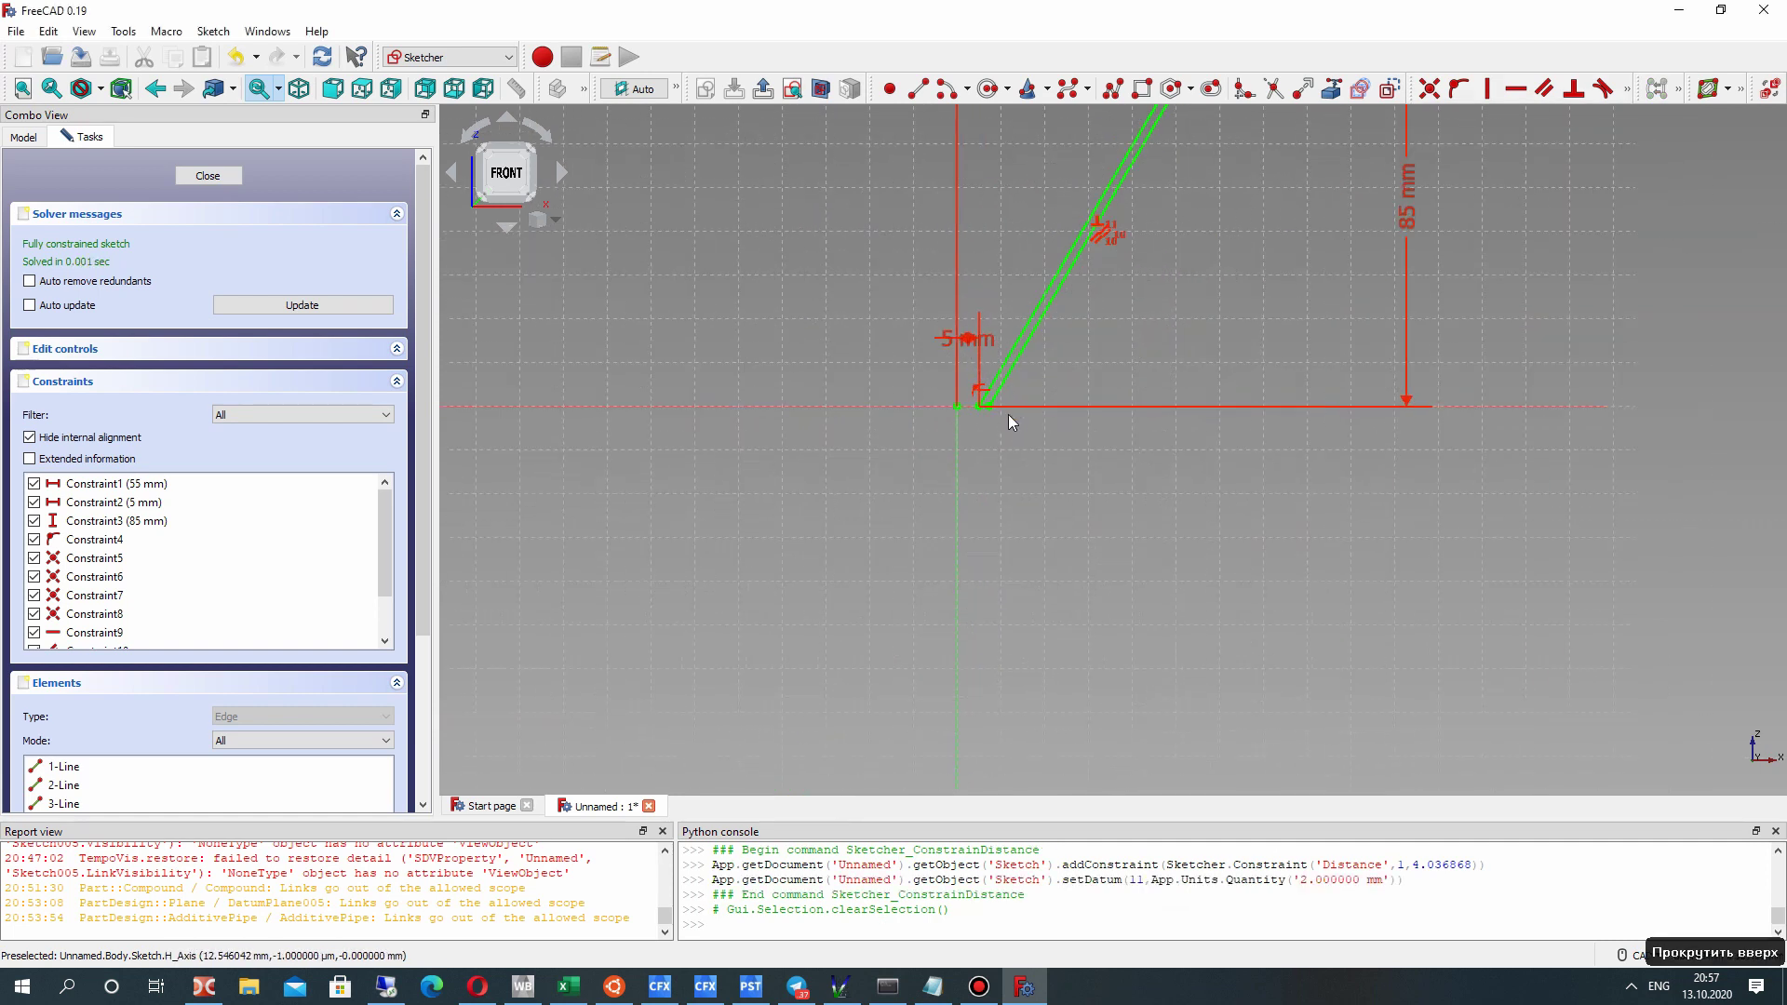
# Change the 5 mm lower offset to 4 mm and close the sketch.
pyautogui.moveTo(1007, 346); pyautogui.dragTo(1025, 522, button='middle')
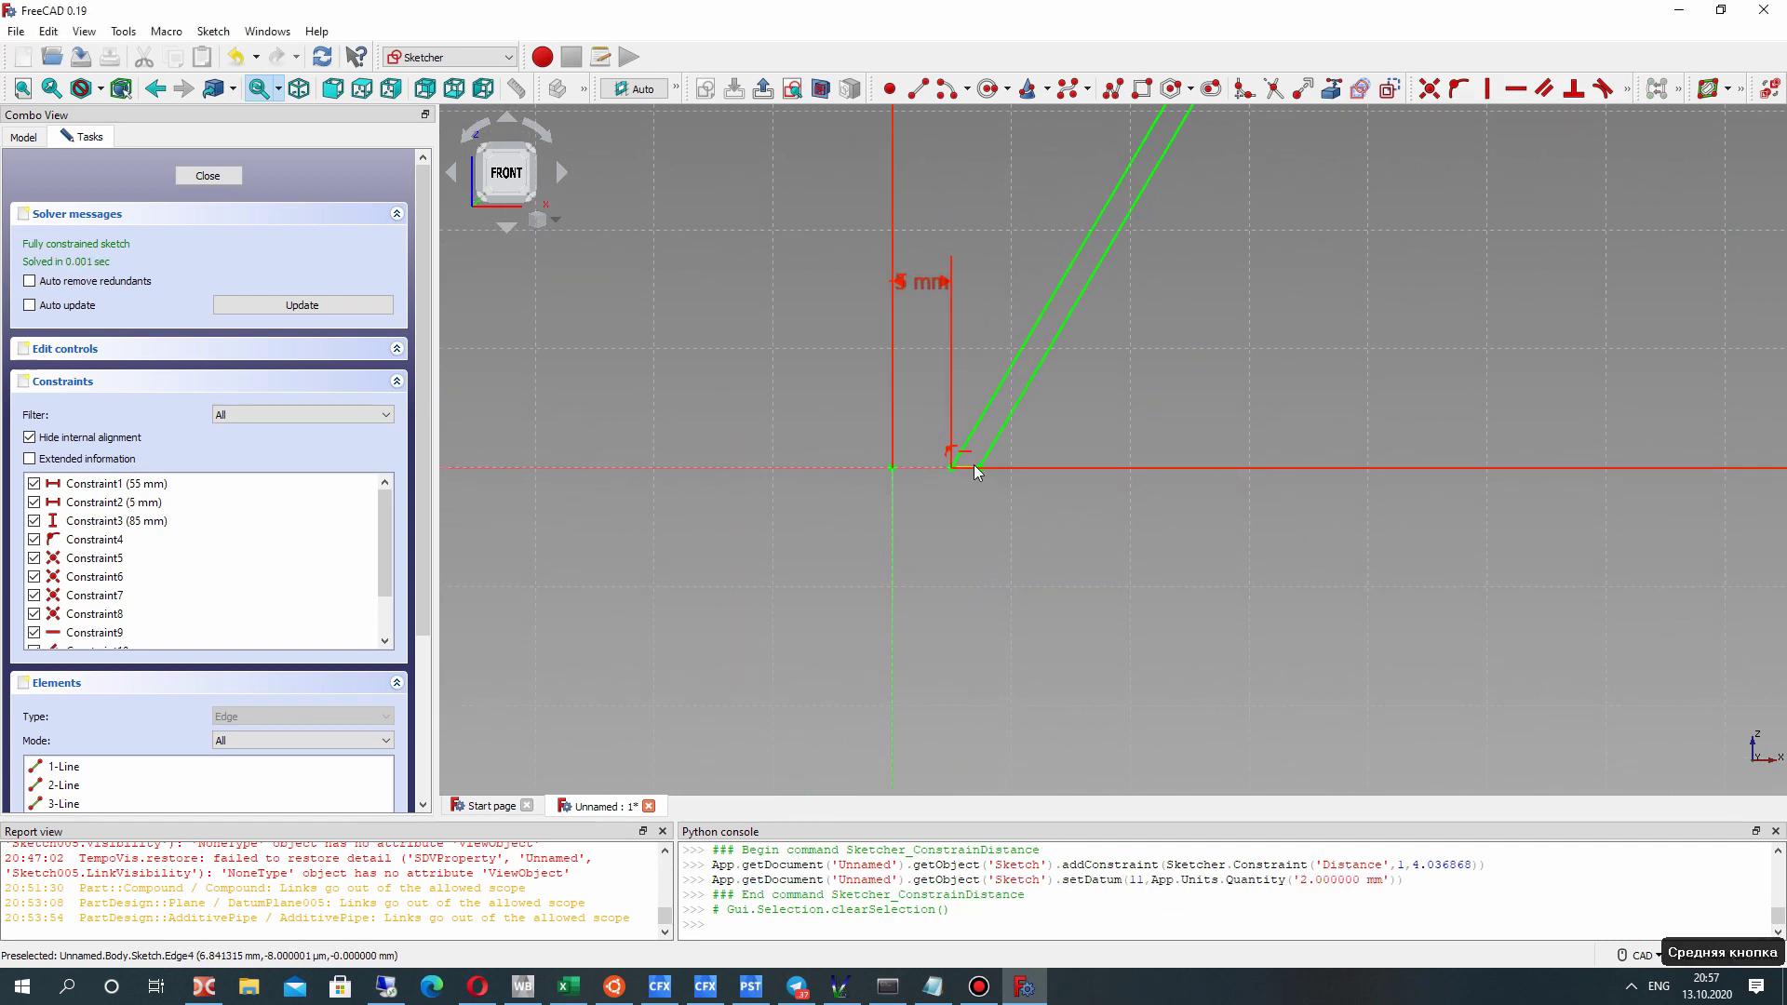
pyautogui.moveTo(948, 454); pyautogui.dragTo(936, 434)
pyautogui.scroll(-3, 949, 442)
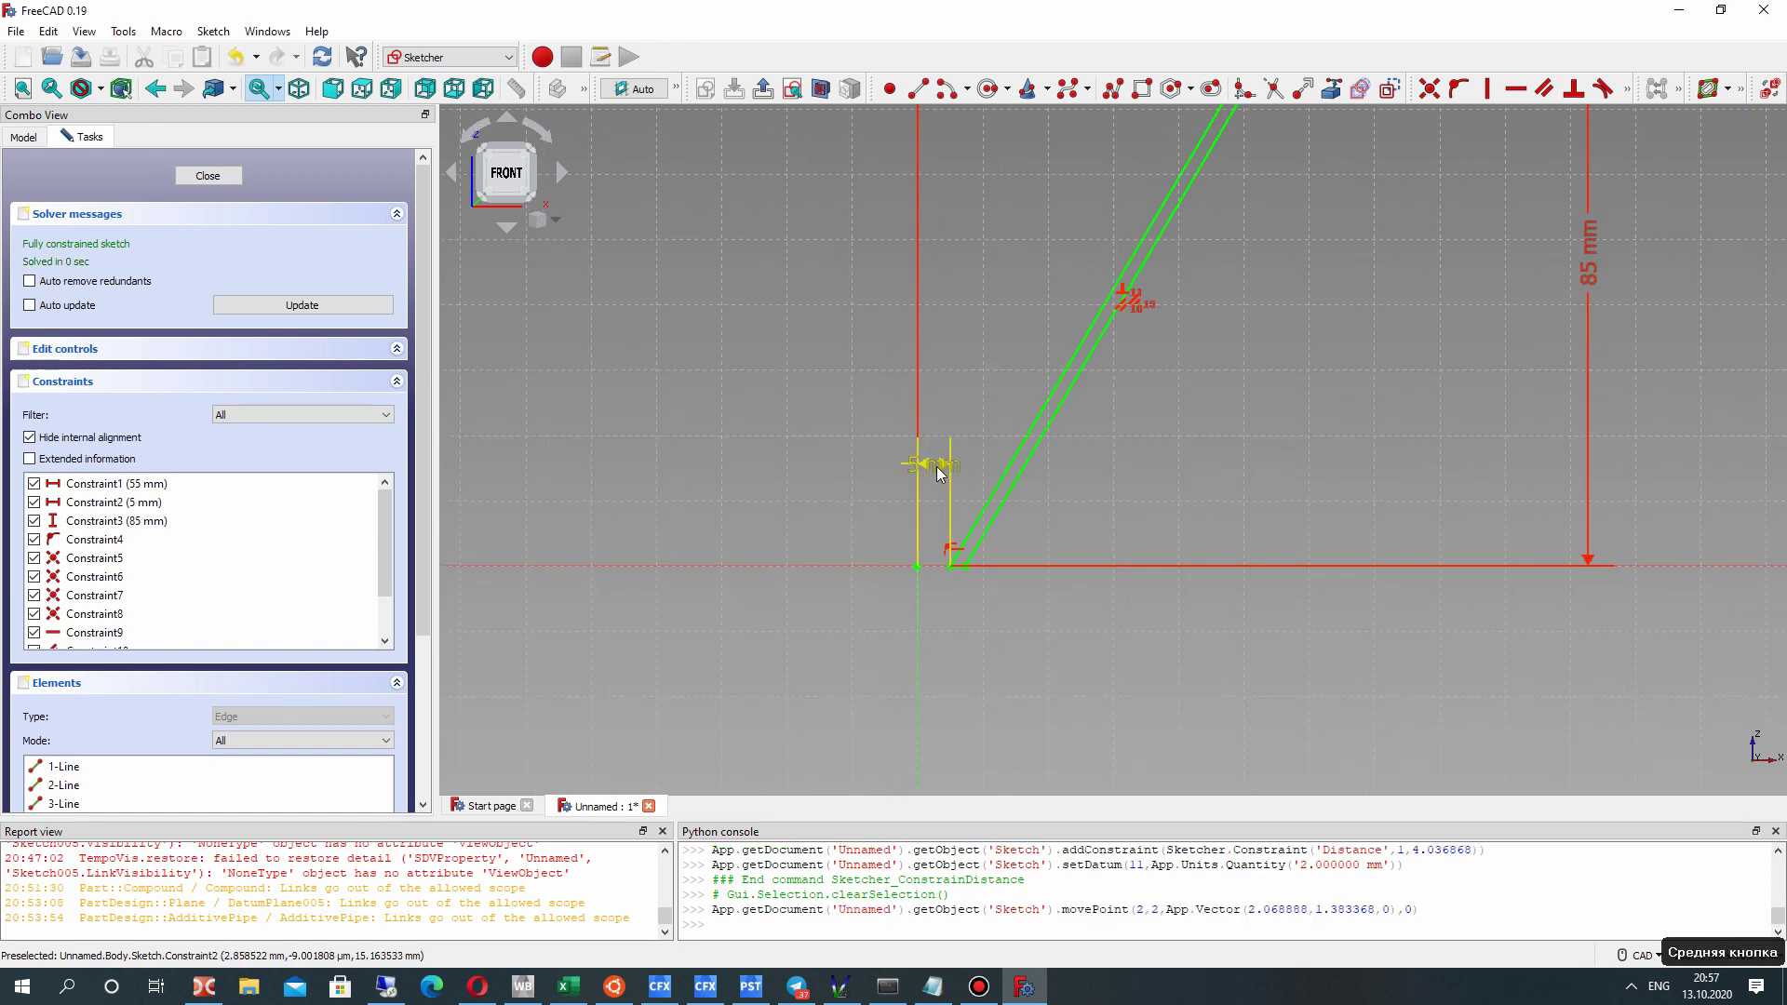
pyautogui.doubleClick(938, 474)
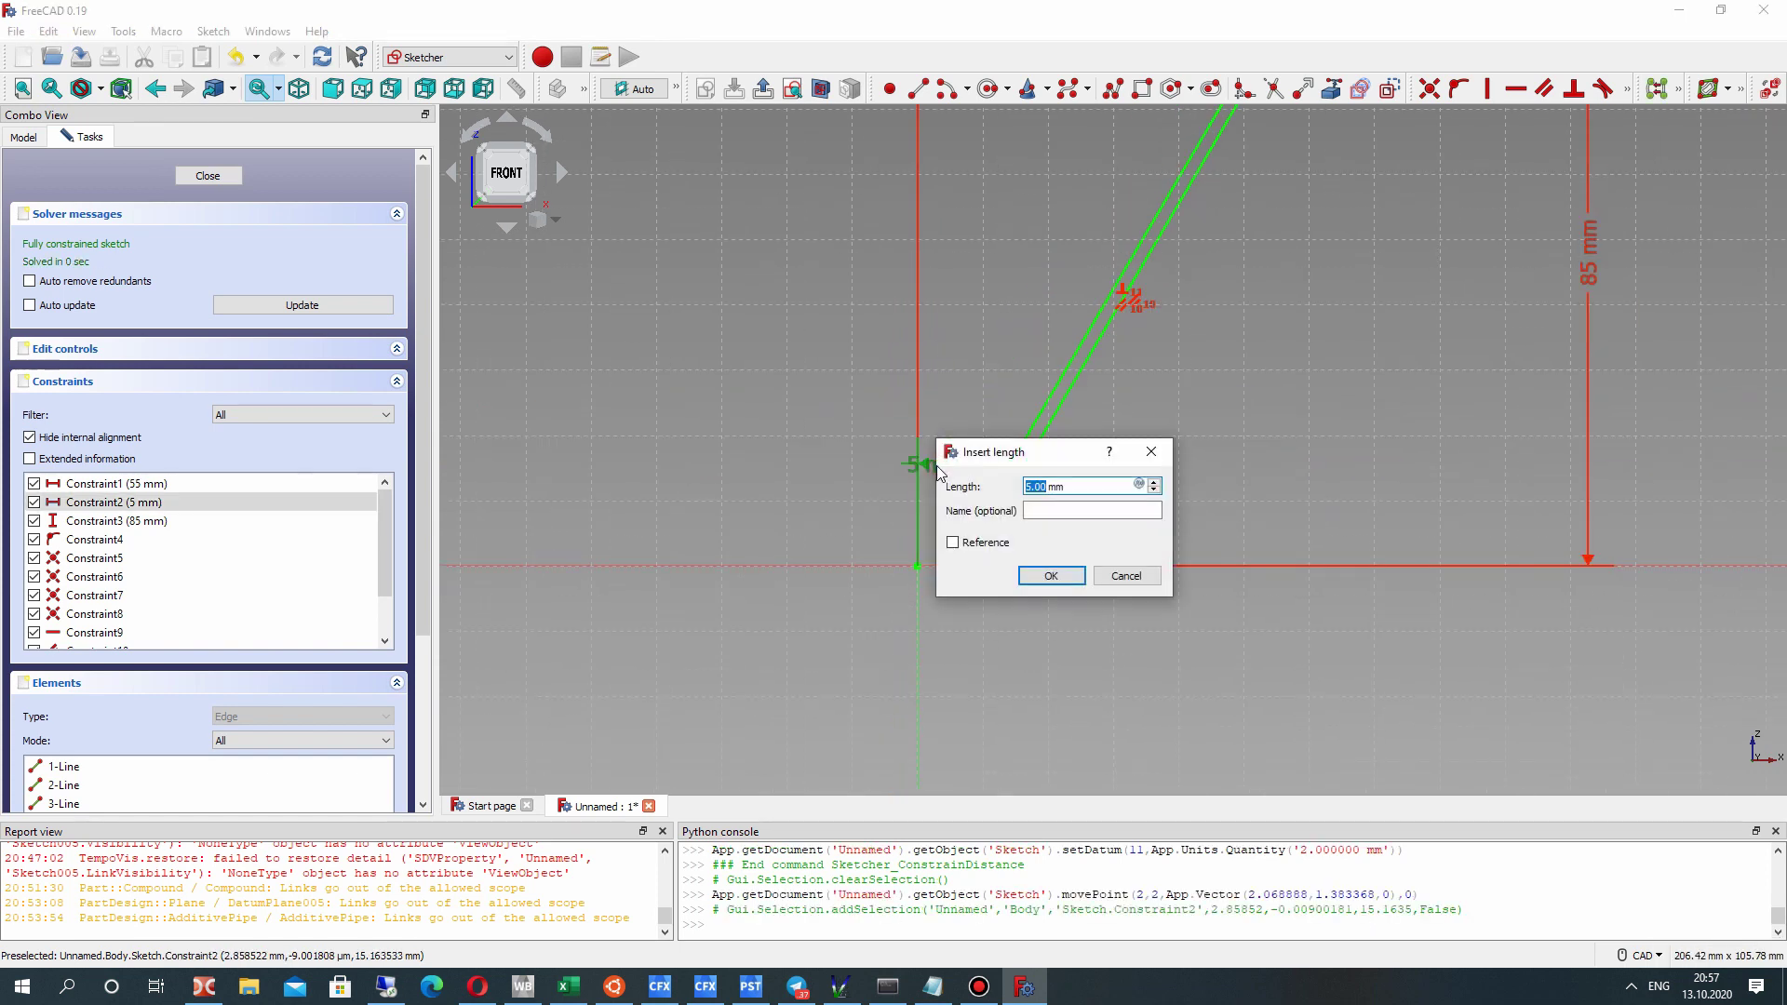
pyautogui.write('4')
pyautogui.press('Return')
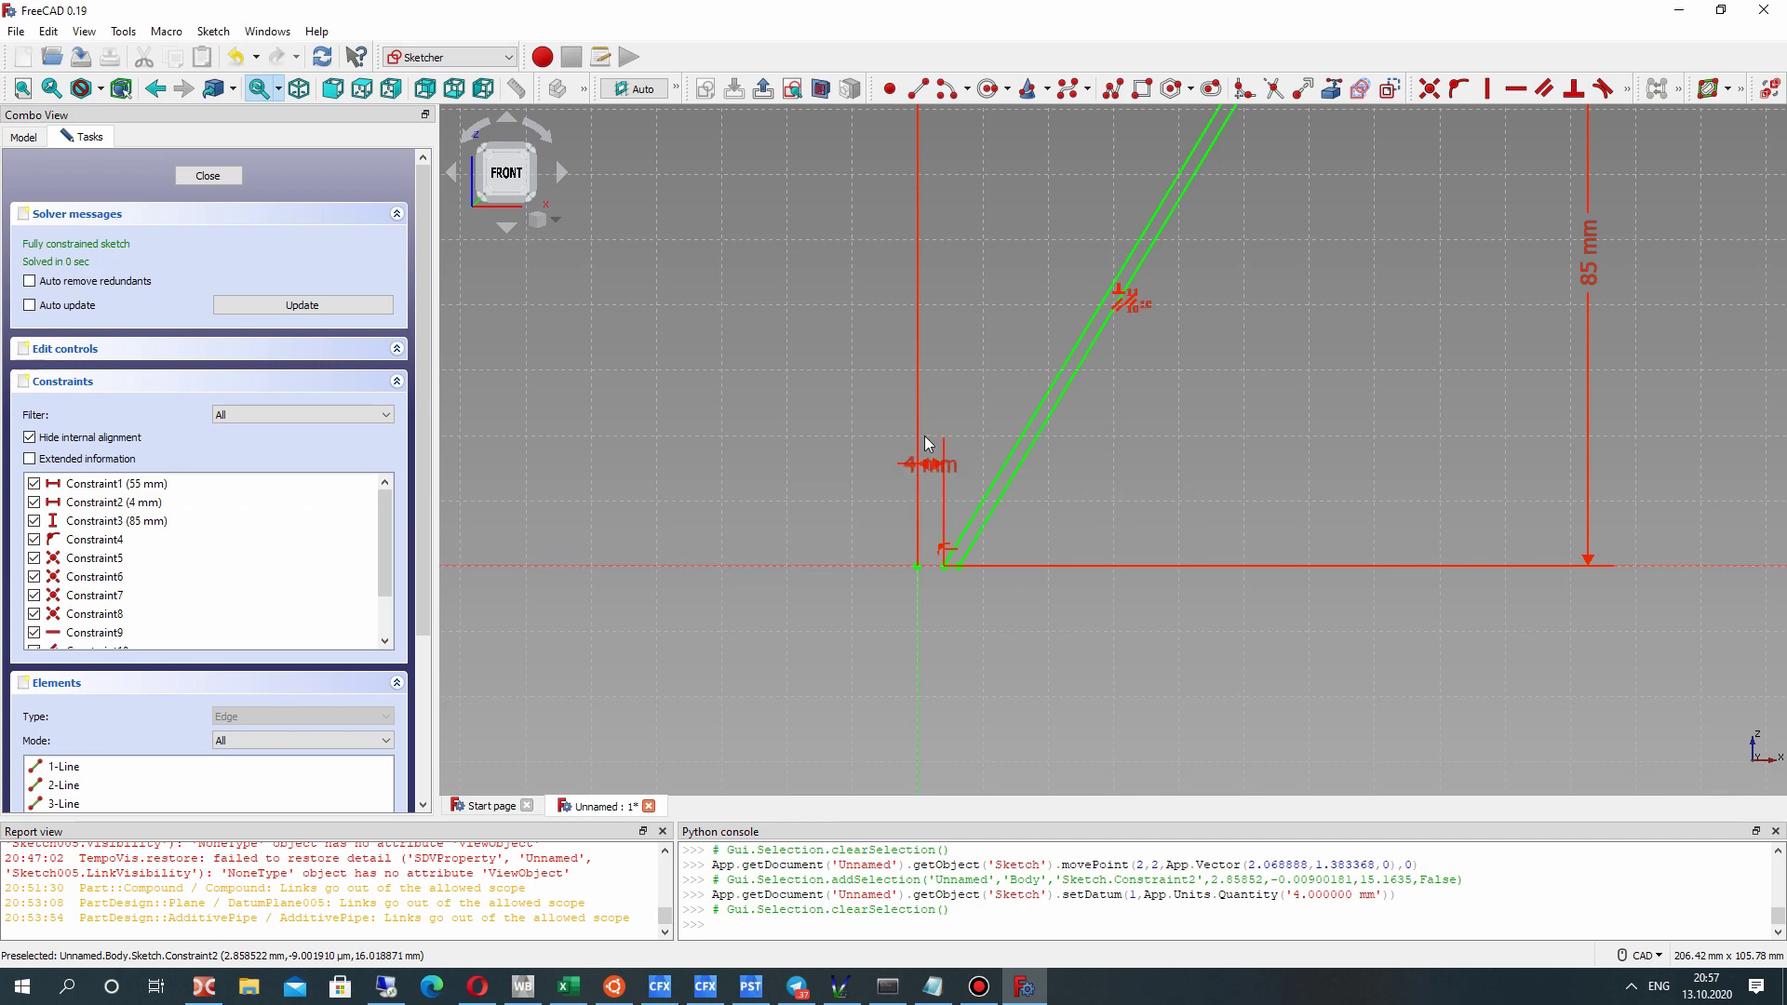
pyautogui.scroll(-3, 974, 378)
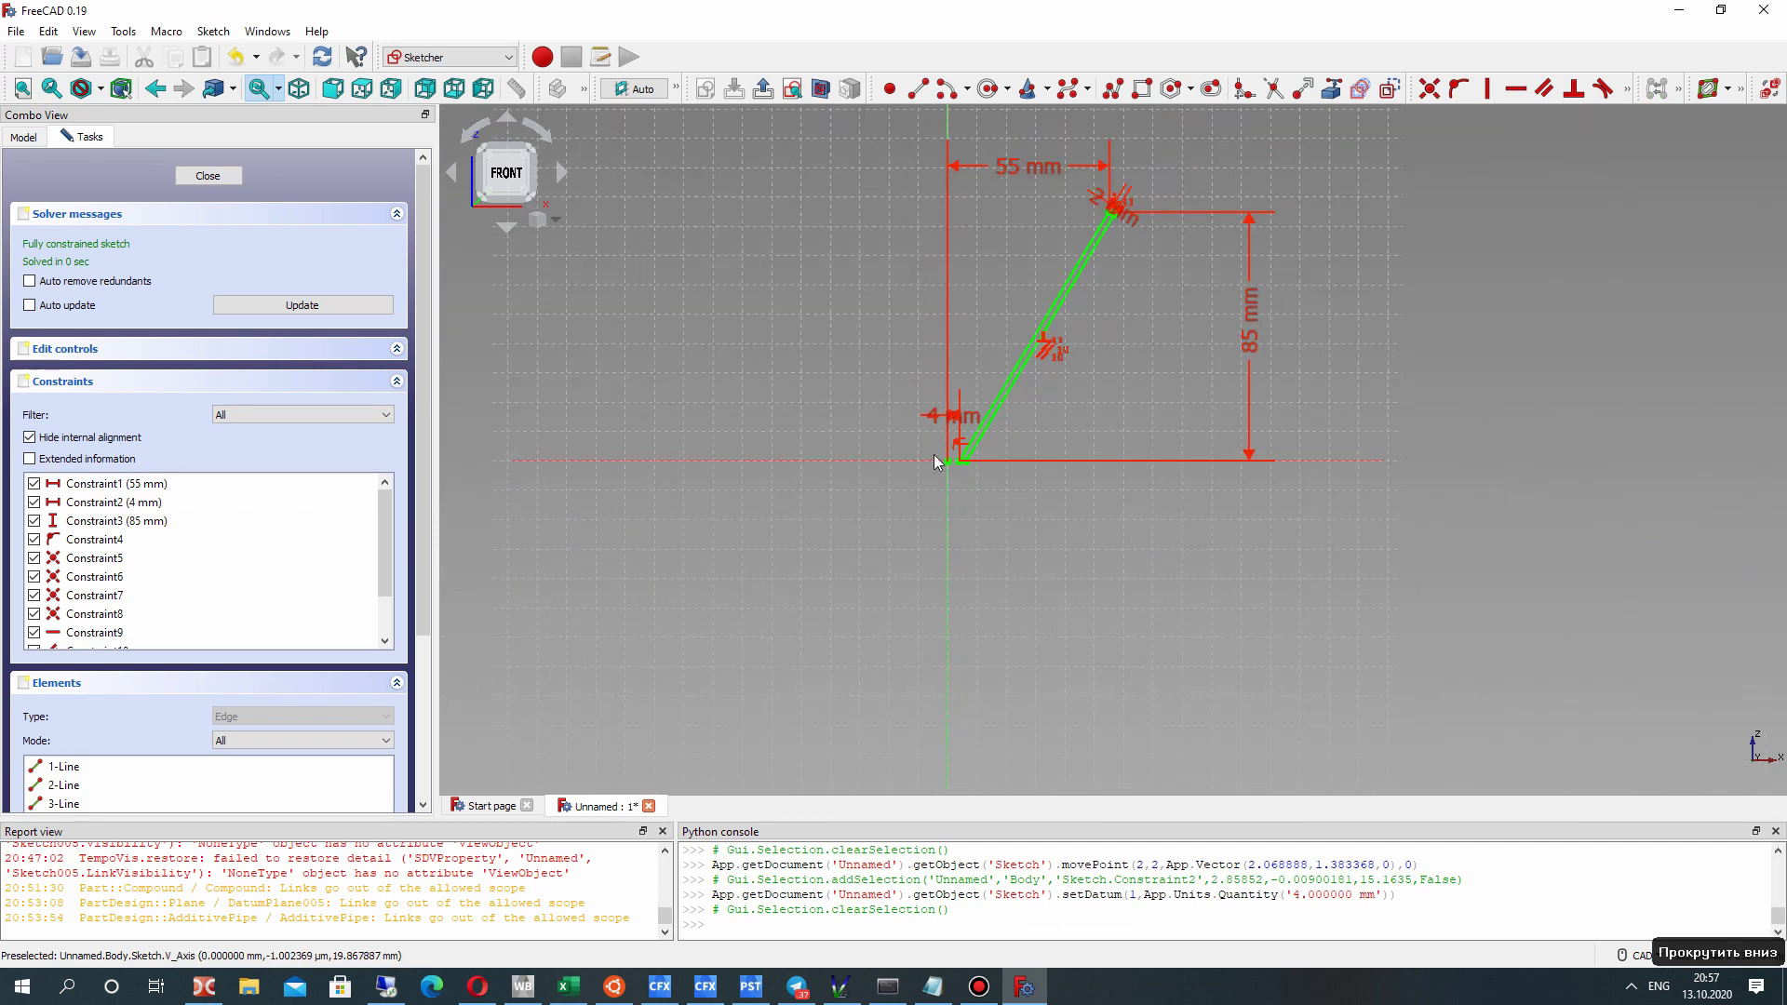
pyautogui.scroll(3, 906, 450)
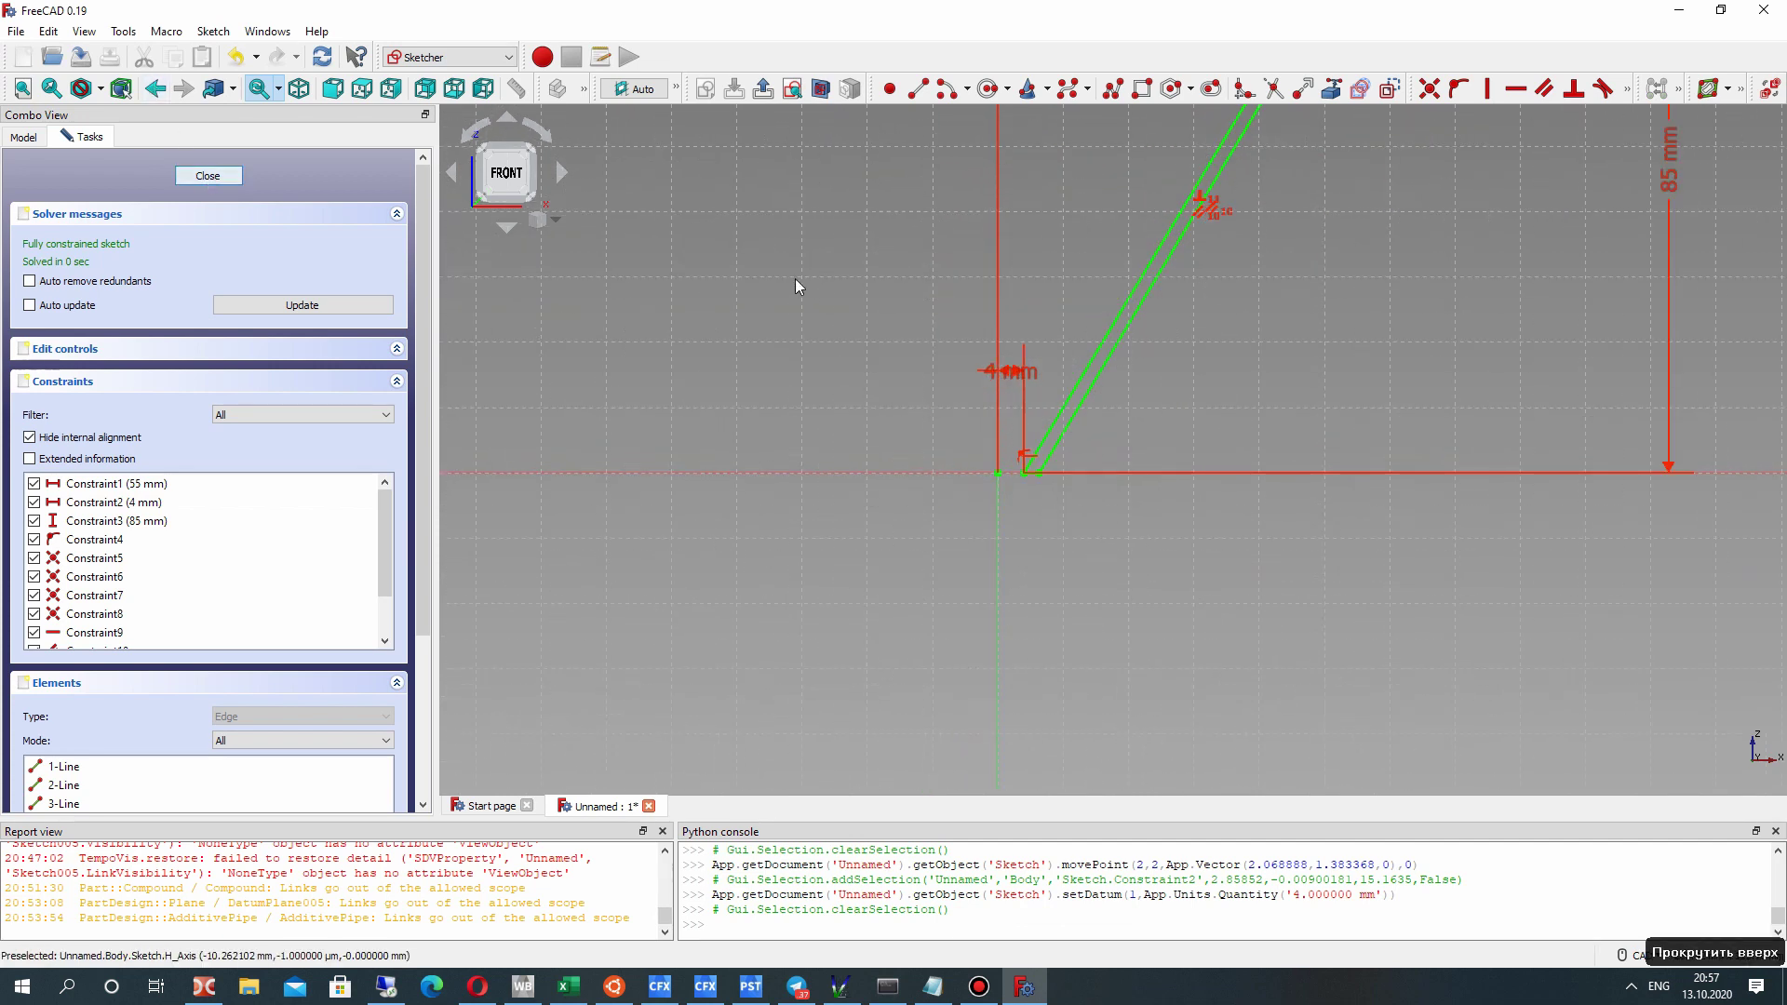
pyautogui.click(207, 176)
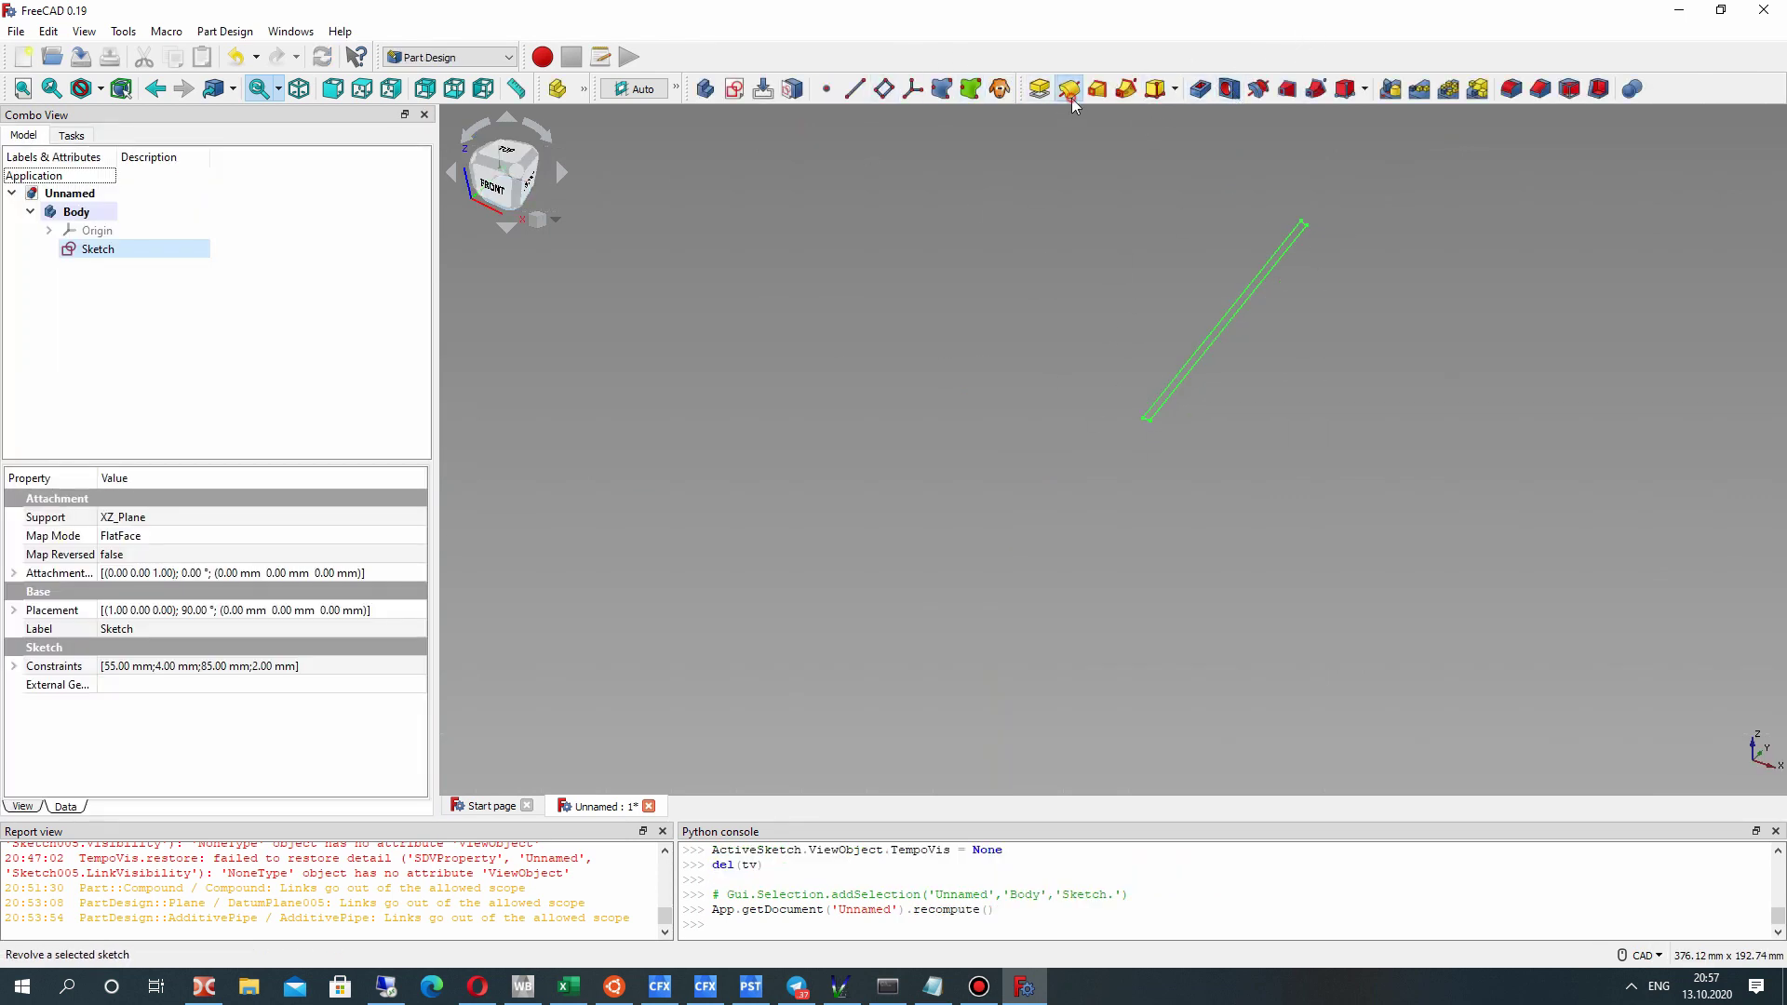
# Revolve the profile 360° about the base Z axis into a thin-walled cone.
pyautogui.click(1042, 88)
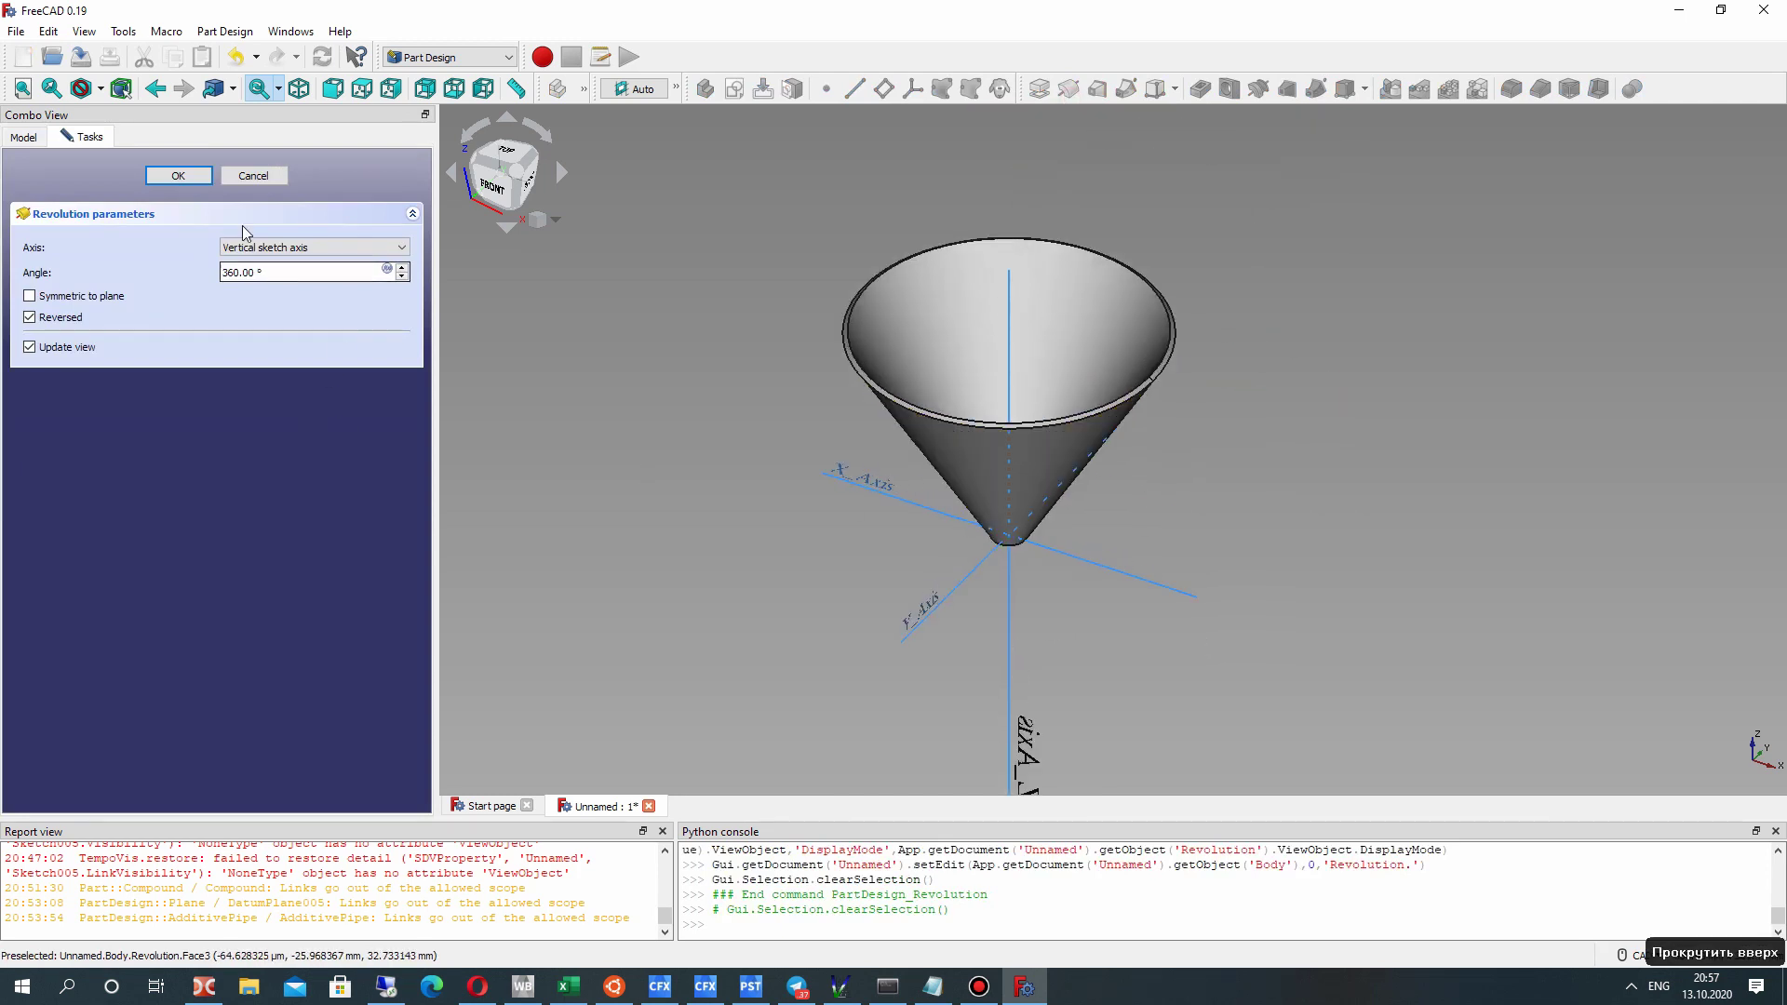
pyautogui.click(270, 247)
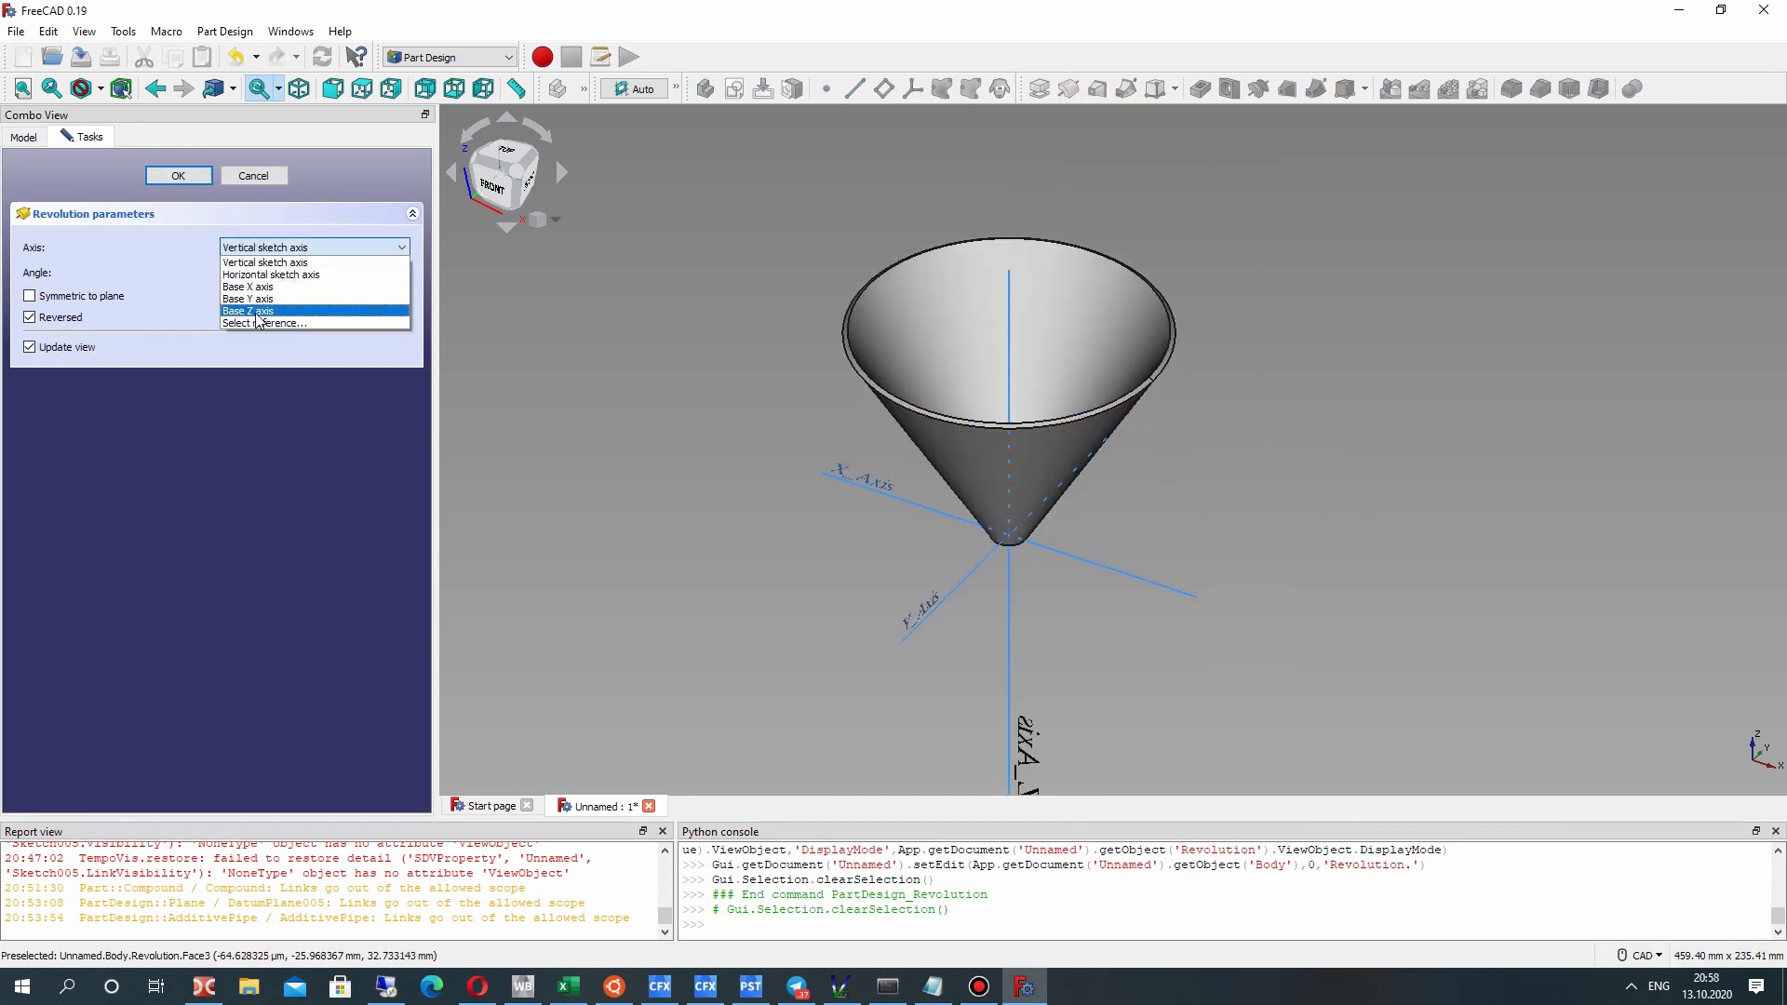
pyautogui.click(265, 311)
pyautogui.click(179, 175)
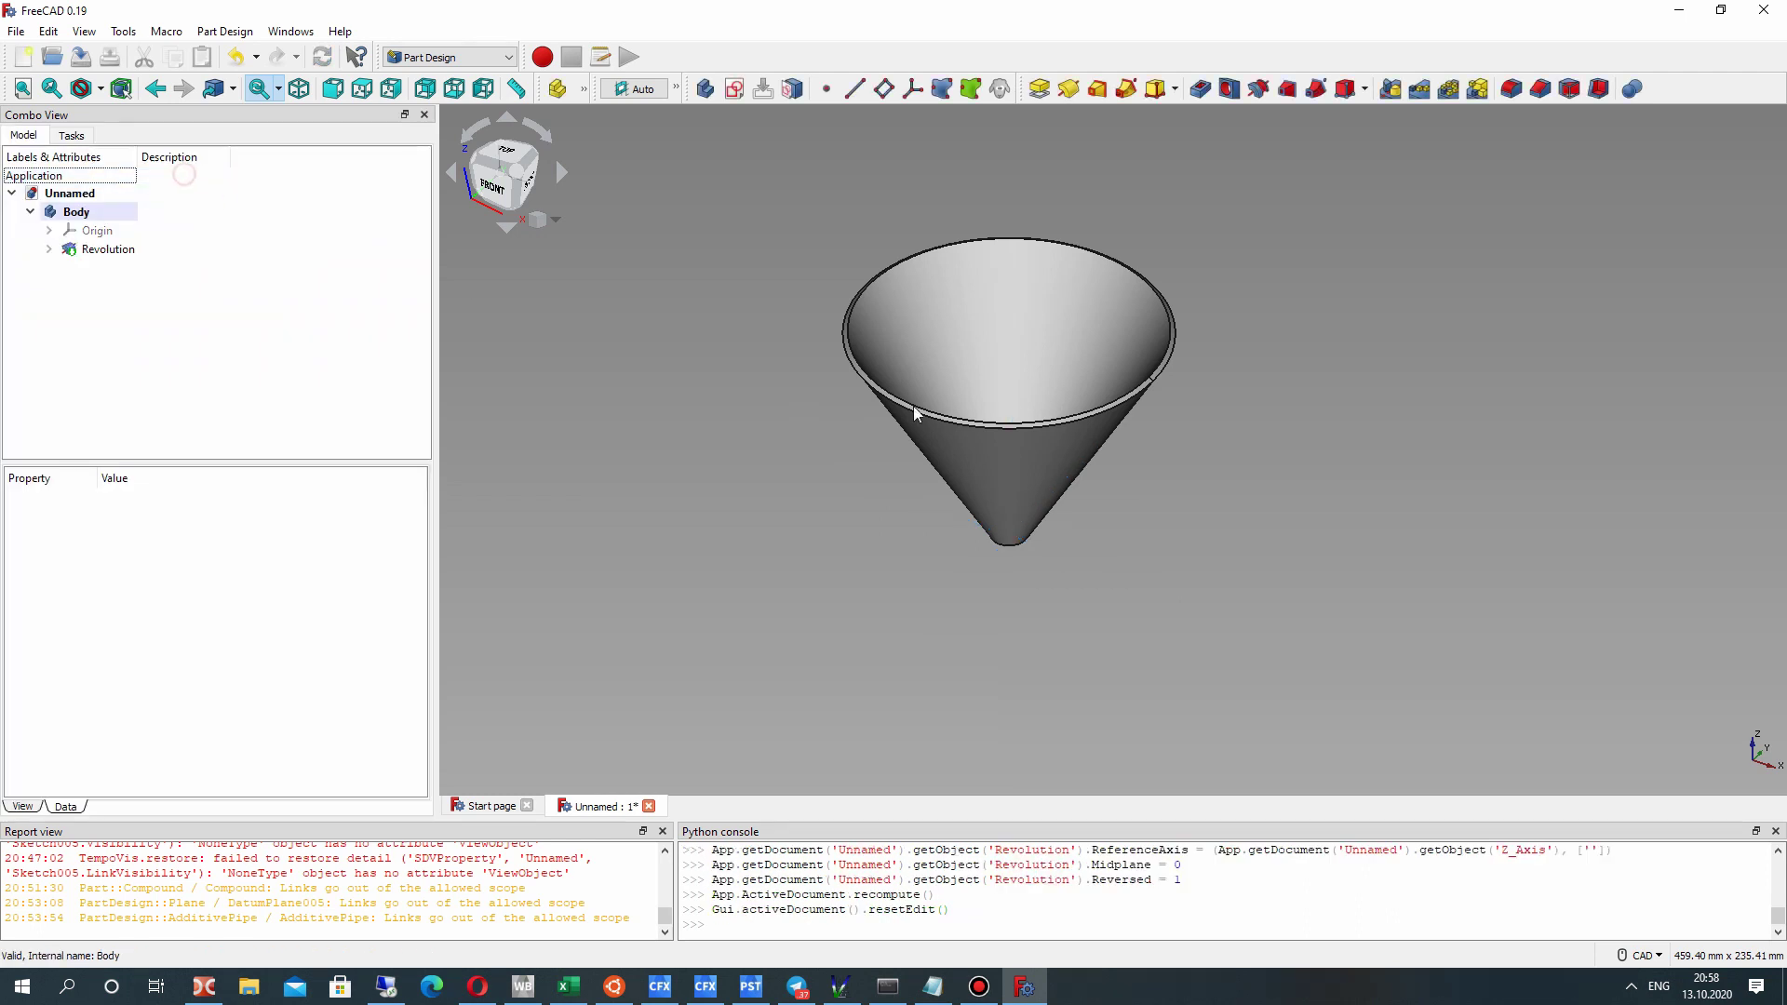
pyautogui.moveTo(1161, 459); pyautogui.dragTo(1137, 356, button='right')
pyautogui.scroll(6, 1186, 301)
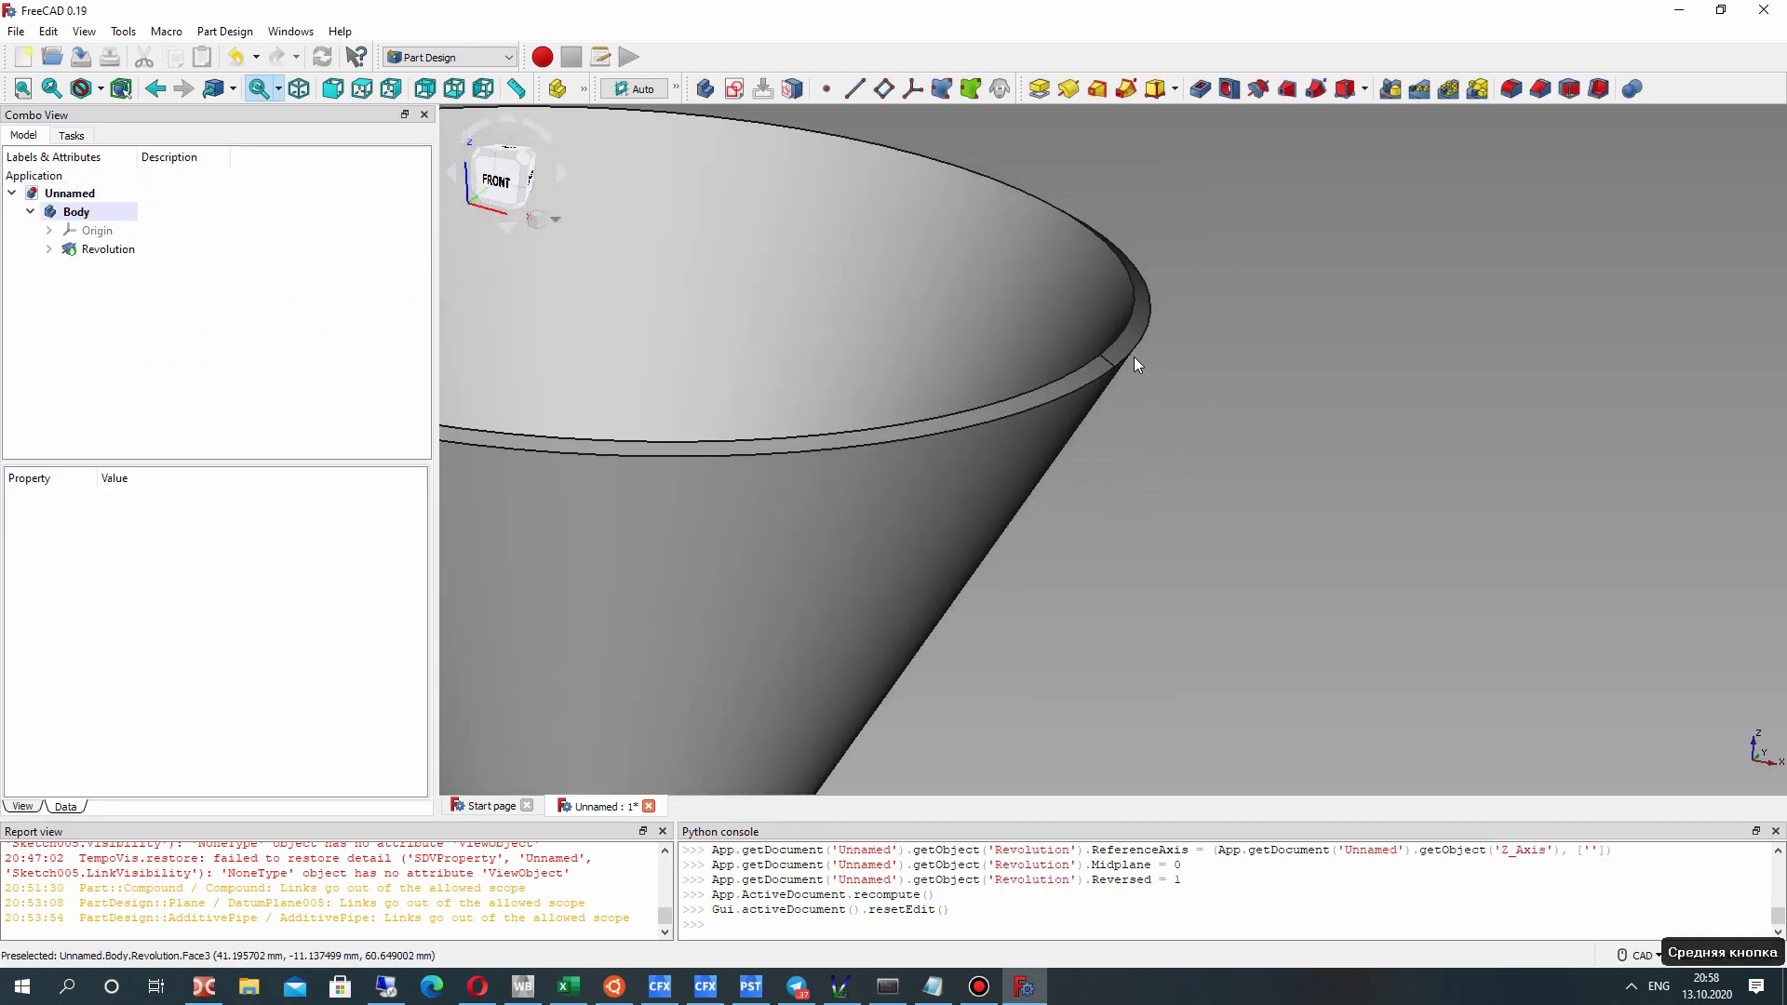
# Fillet the cone's outer and inner rim edges with a 0.5 mm radius.
pyautogui.click(1130, 356)
pyautogui.keyDown('ctrl'); pyautogui.click(1126, 352); pyautogui.keyUp('ctrl')
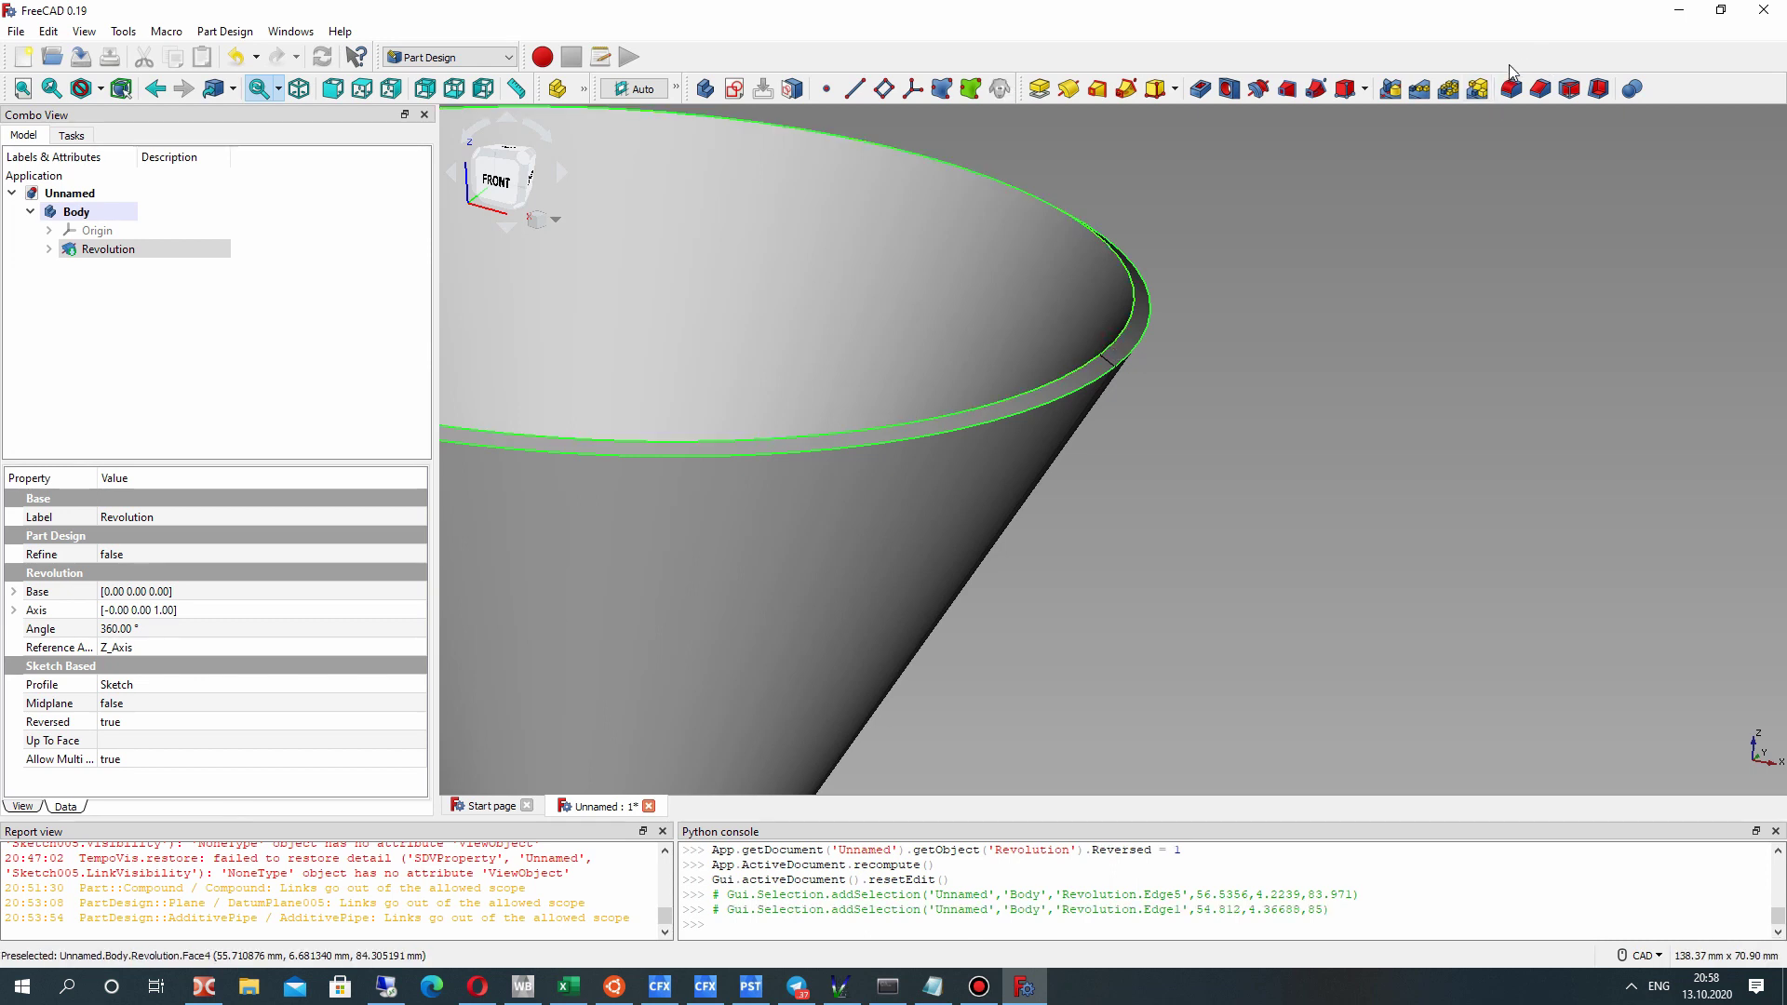
pyautogui.click(1512, 88)
pyautogui.write('0.5')
pyautogui.press('Return')
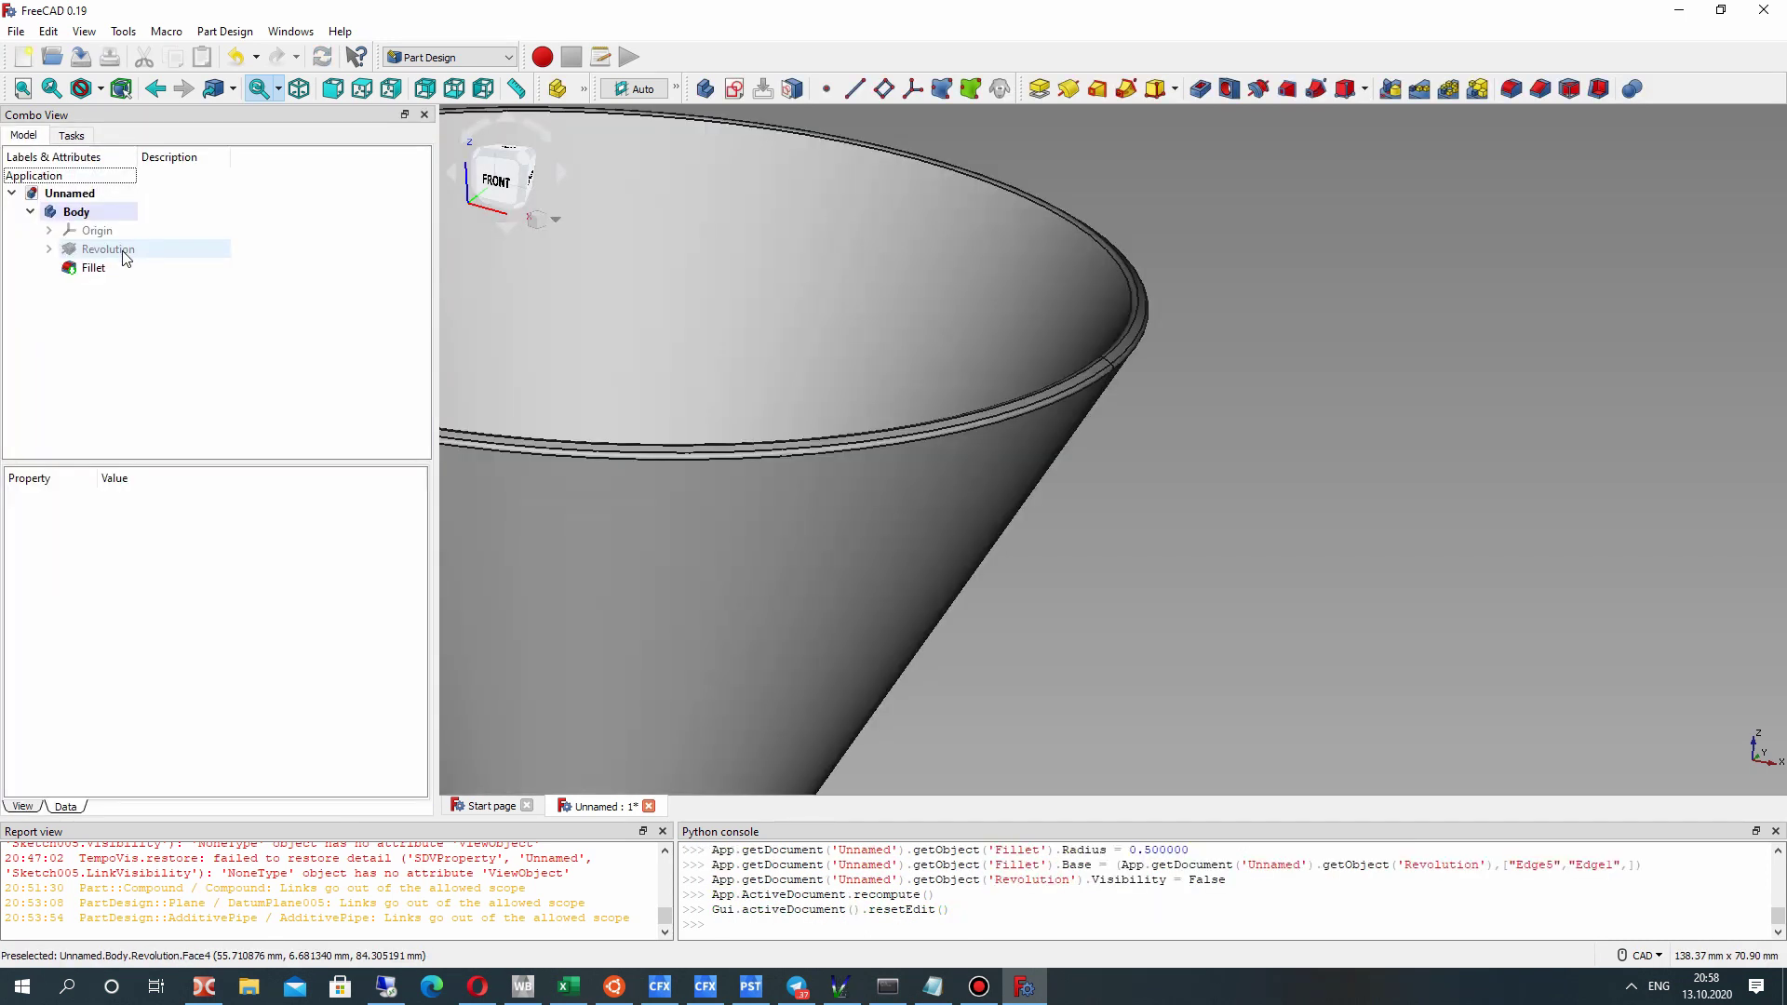
# Edit the Fillet feature and change its radius to 0.9 mm.
pyautogui.rightClick(92, 268)
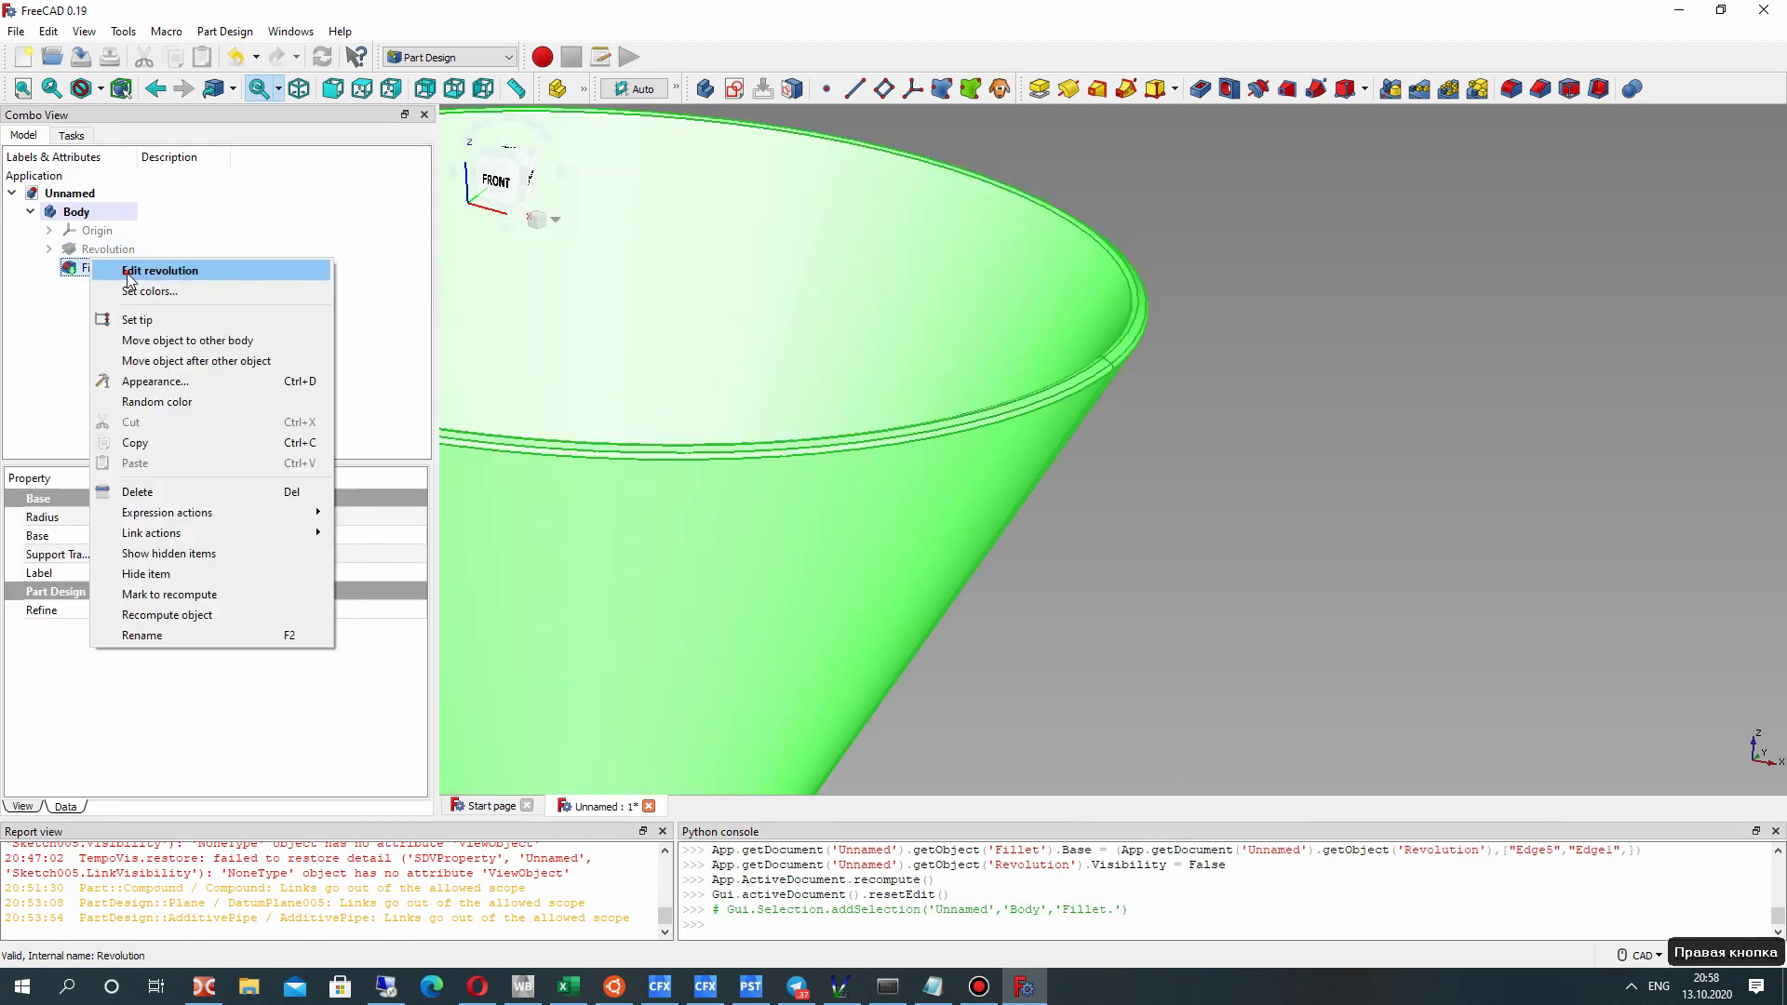
pyautogui.click(126, 272)
pyautogui.click(254, 176)
pyautogui.click(93, 268)
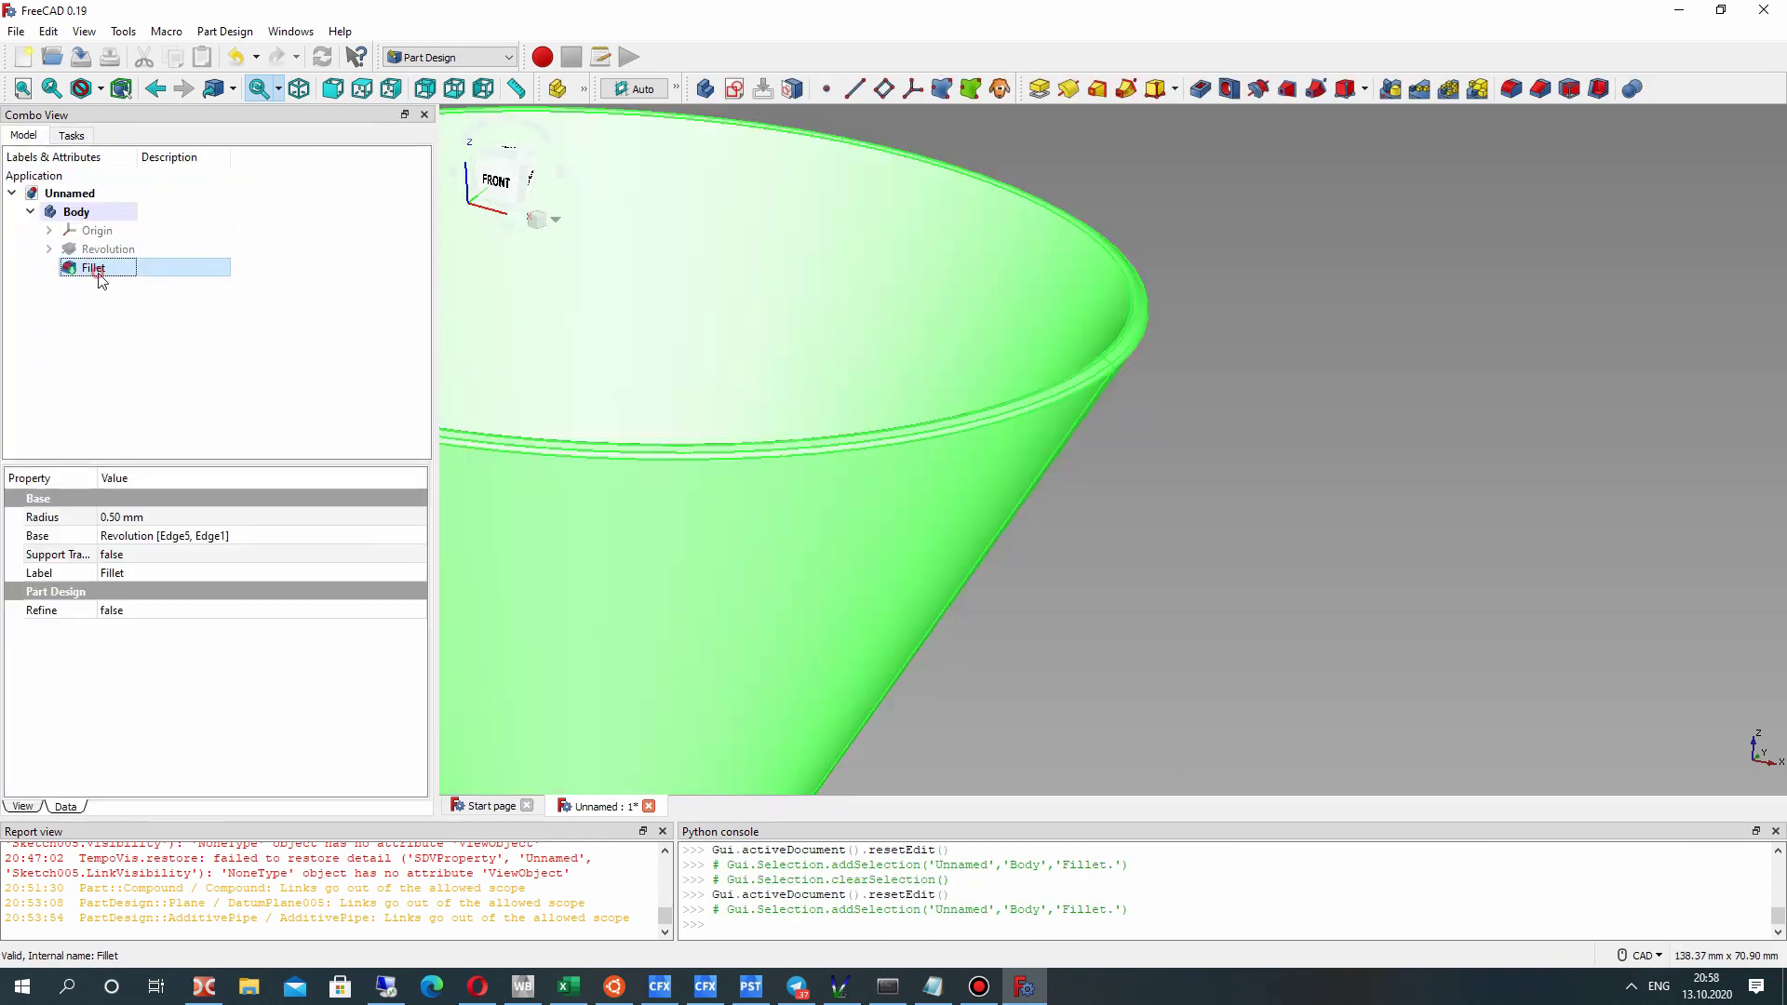
pyautogui.rightClick(93, 268)
pyautogui.click(125, 275)
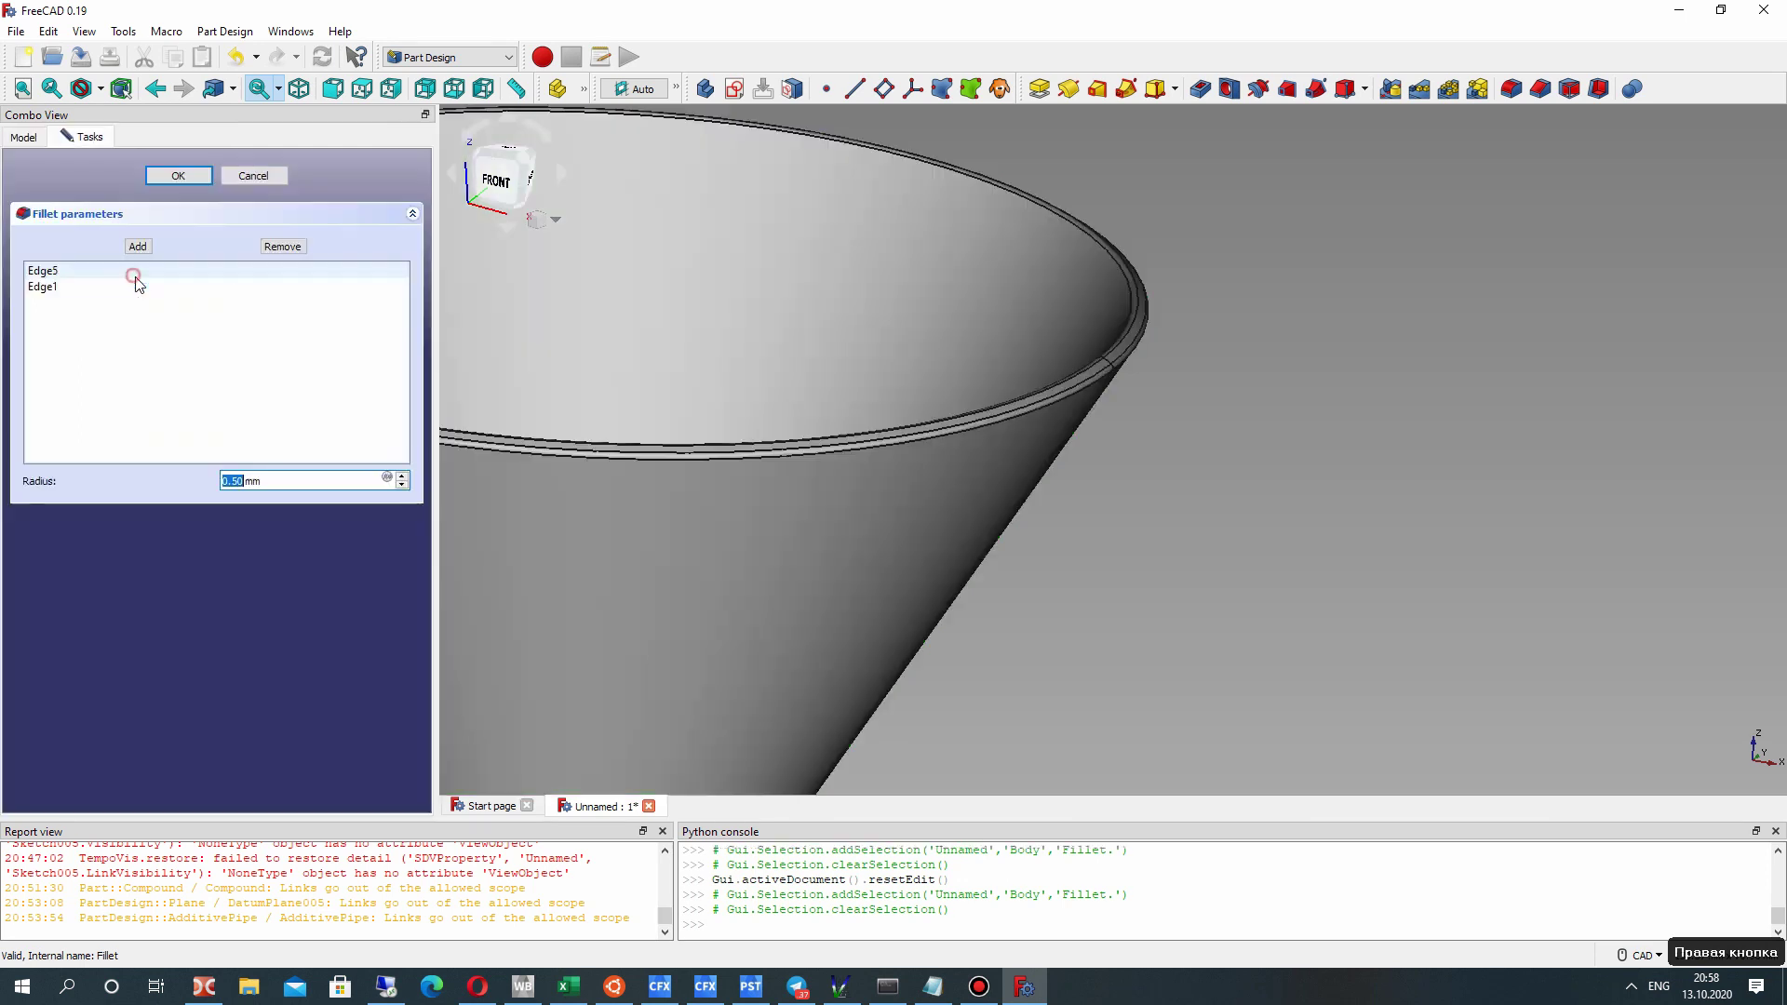
pyautogui.doubleClick(239, 482)
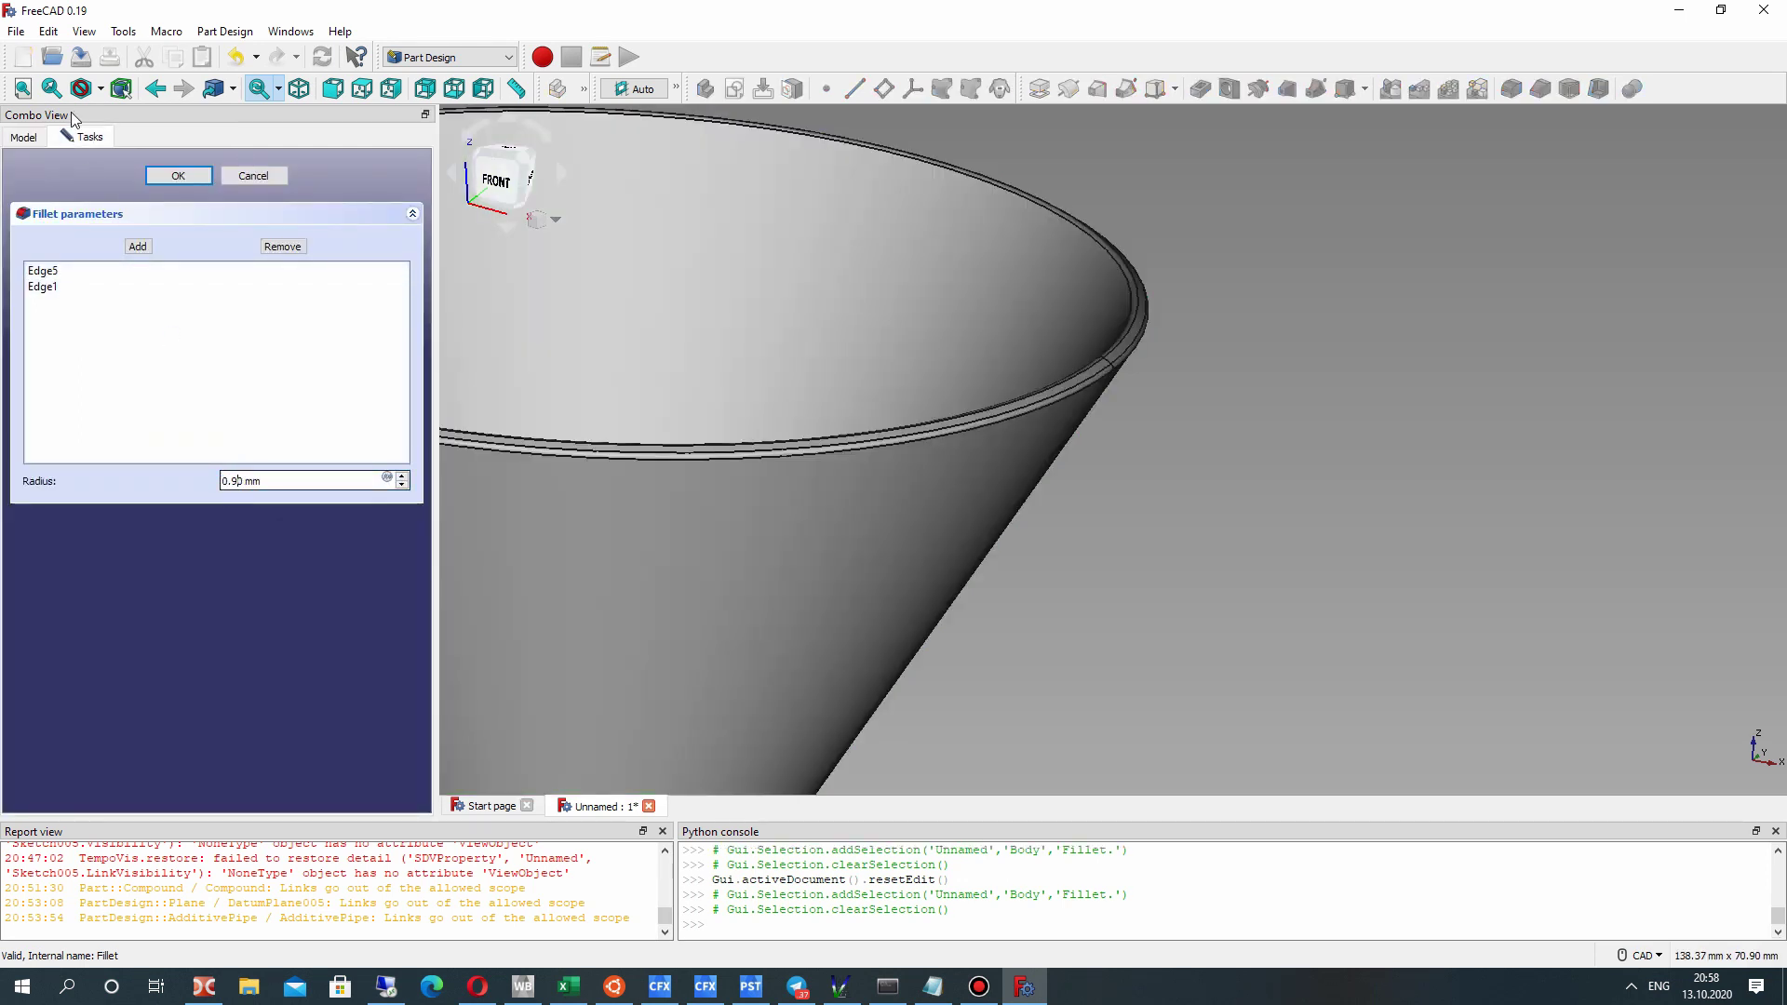
pyautogui.click(178, 176)
pyautogui.scroll(-4, 1052, 442)
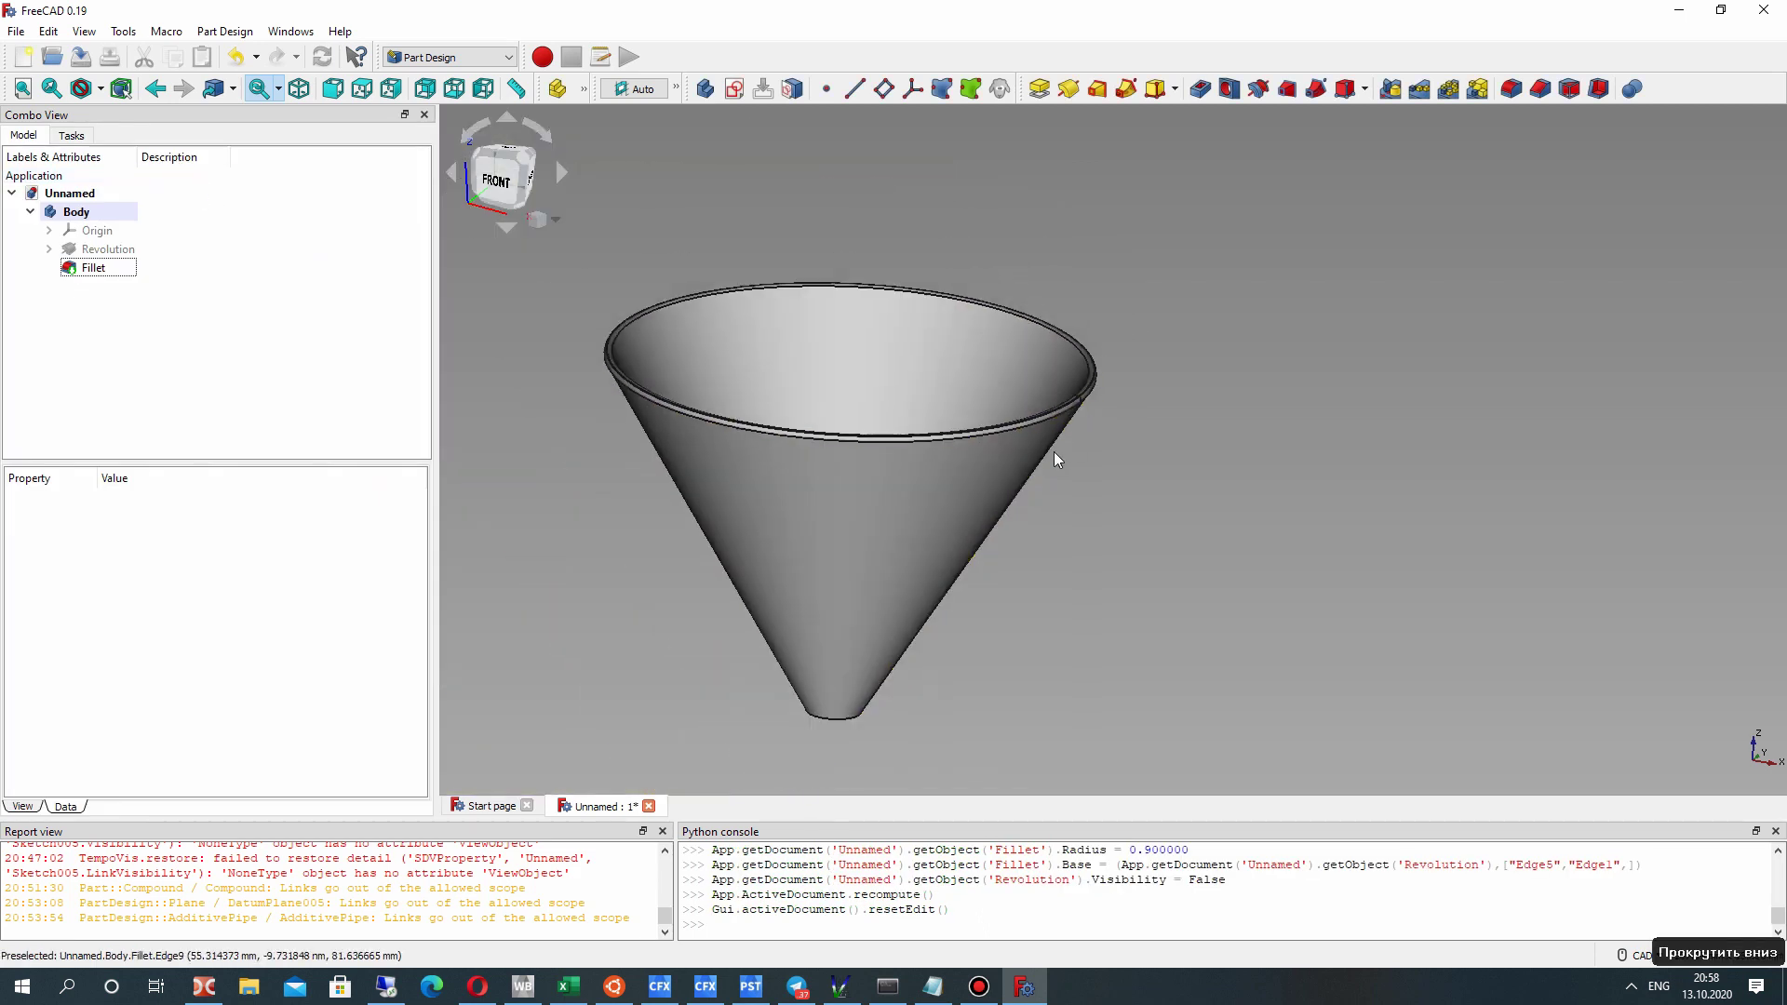
# Orbit around the filleted funnel, then start a second sketch showing the XY, XZ, YZ planes.
pyautogui.moveTo(1032, 413)
pyautogui.mouseDown(button='middle')
pyautogui.moveTo(1100, 383)
pyautogui.moveTo(1229, 438)
pyautogui.moveTo(1049, 570)
pyautogui.moveTo(976, 448)
pyautogui.mouseUp(button='middle')
pyautogui.scroll(6, 1260, 387)
pyautogui.scroll(-4, 907, 495)
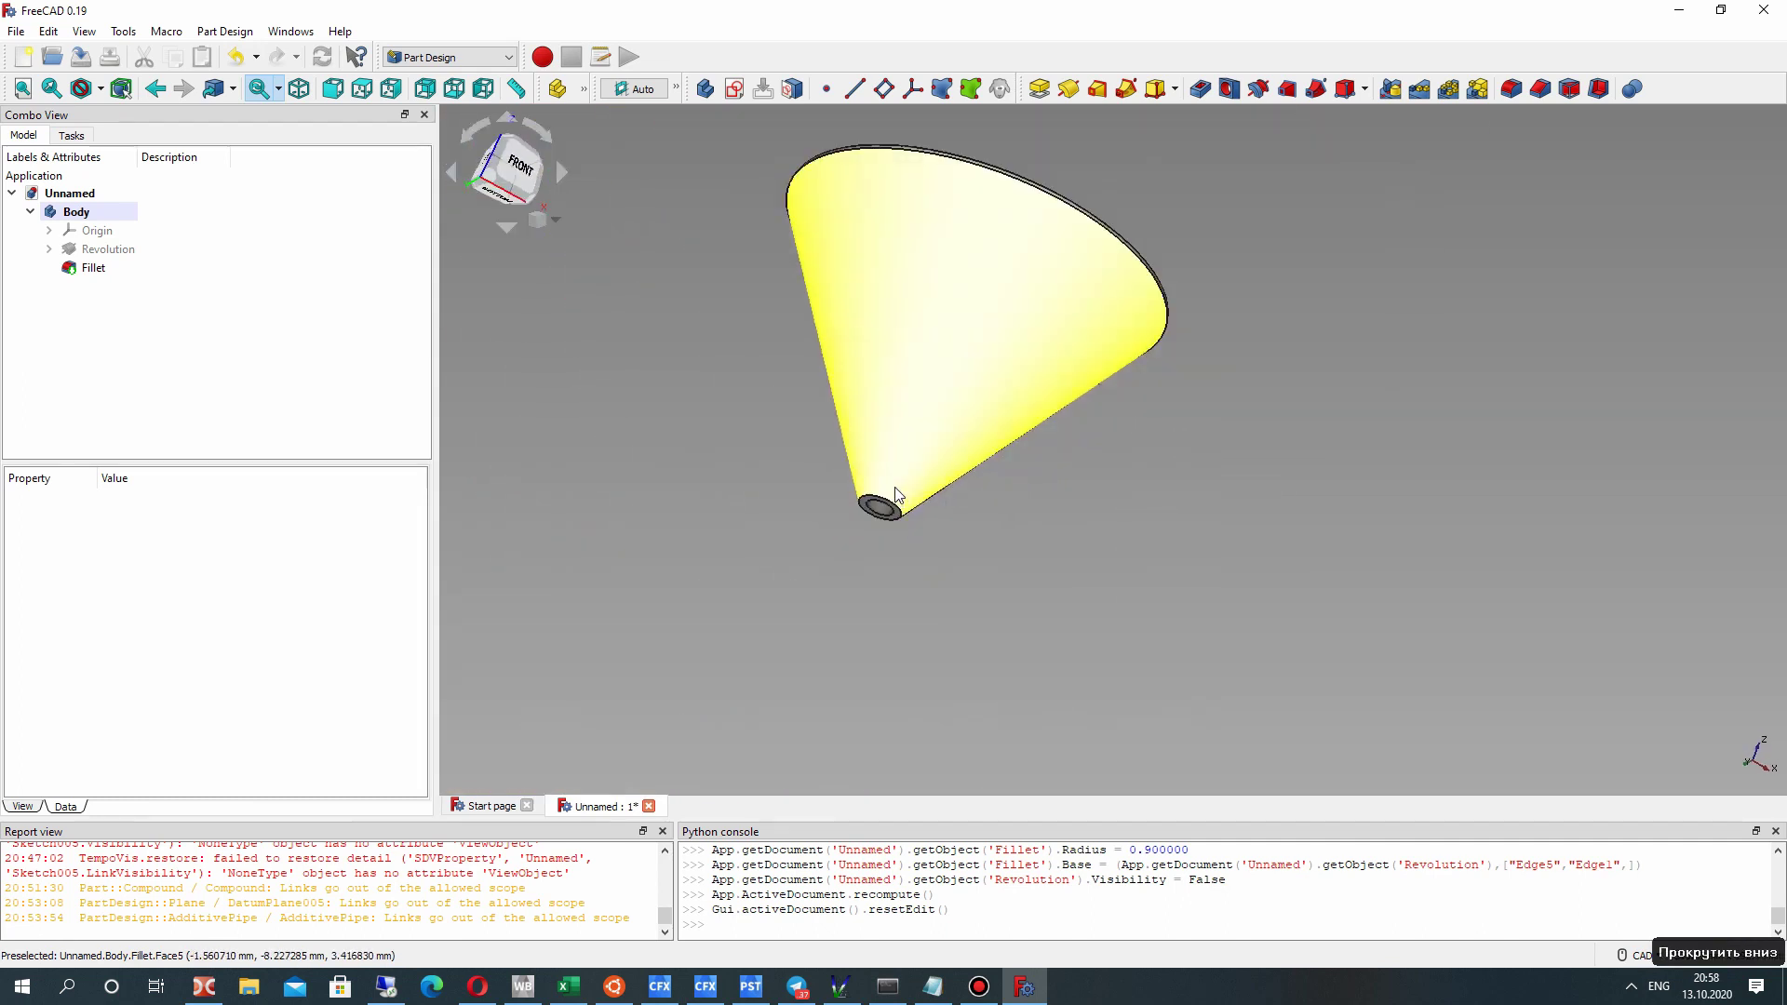
pyautogui.scroll(4, 855, 517)
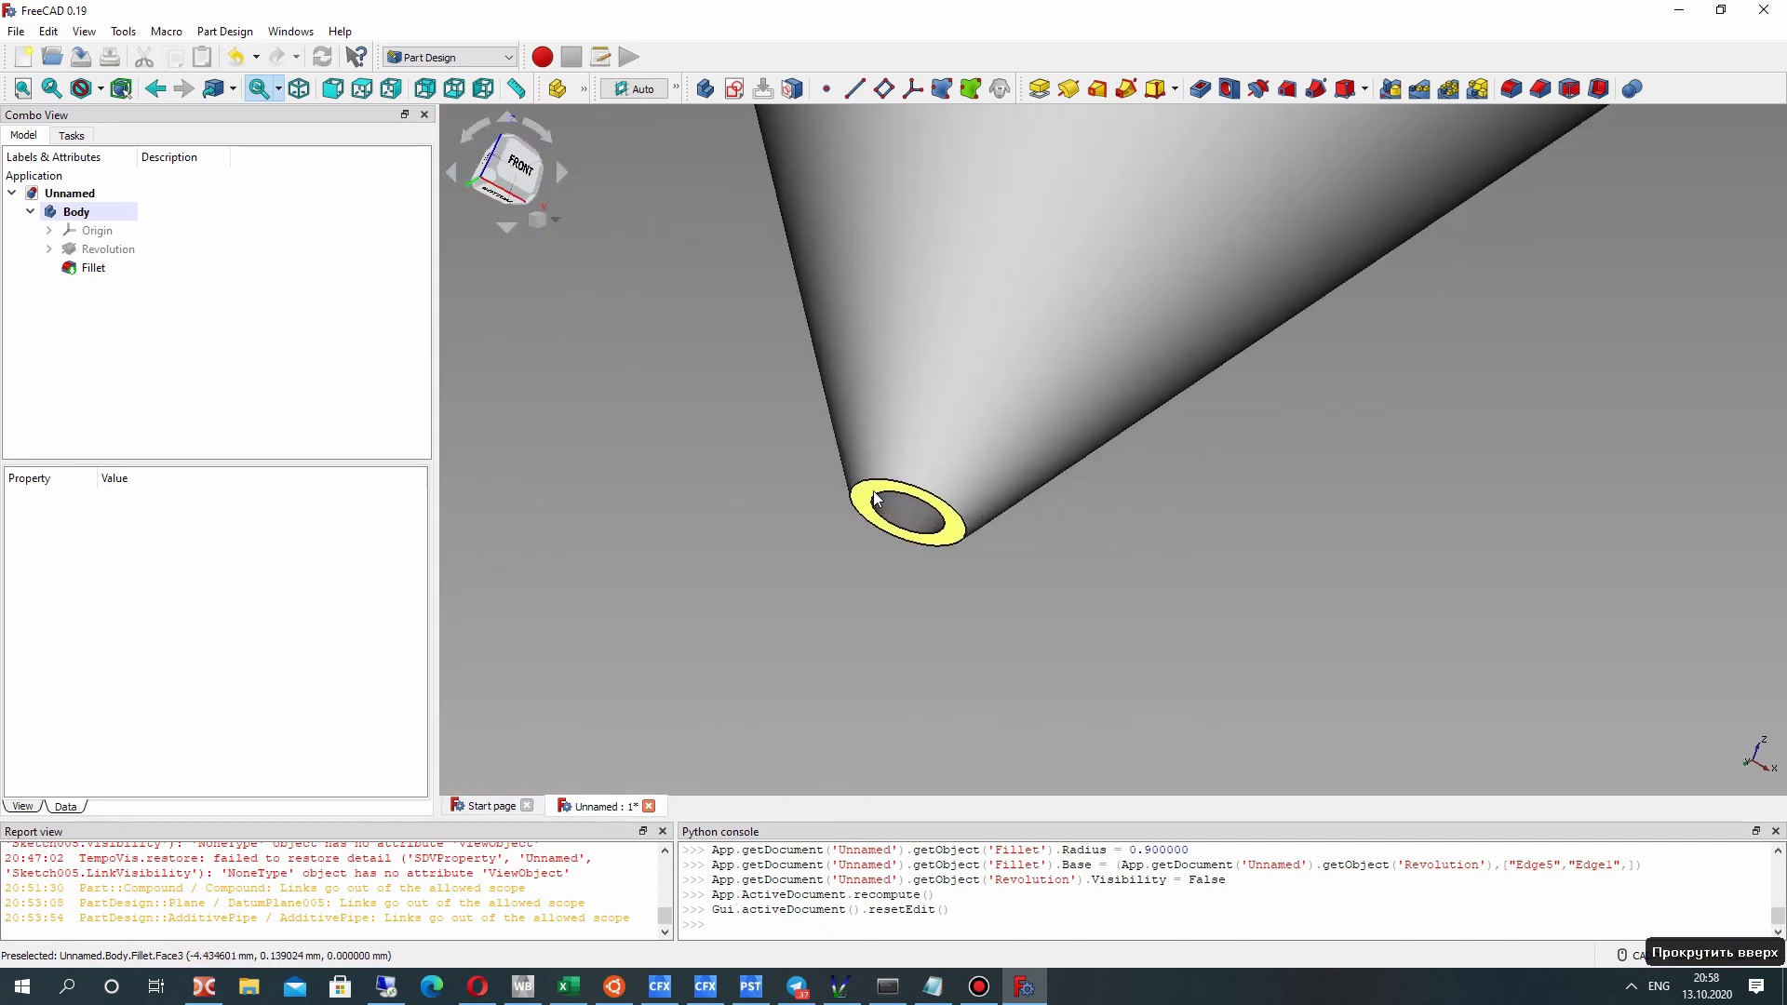
pyautogui.scroll(-4, 872, 489)
pyautogui.moveTo(879, 490)
pyautogui.mouseDown(button='middle')
pyautogui.moveTo(940, 456)
pyautogui.moveTo(908, 491)
pyautogui.moveTo(688, 102)
pyautogui.mouseUp(button='middle')
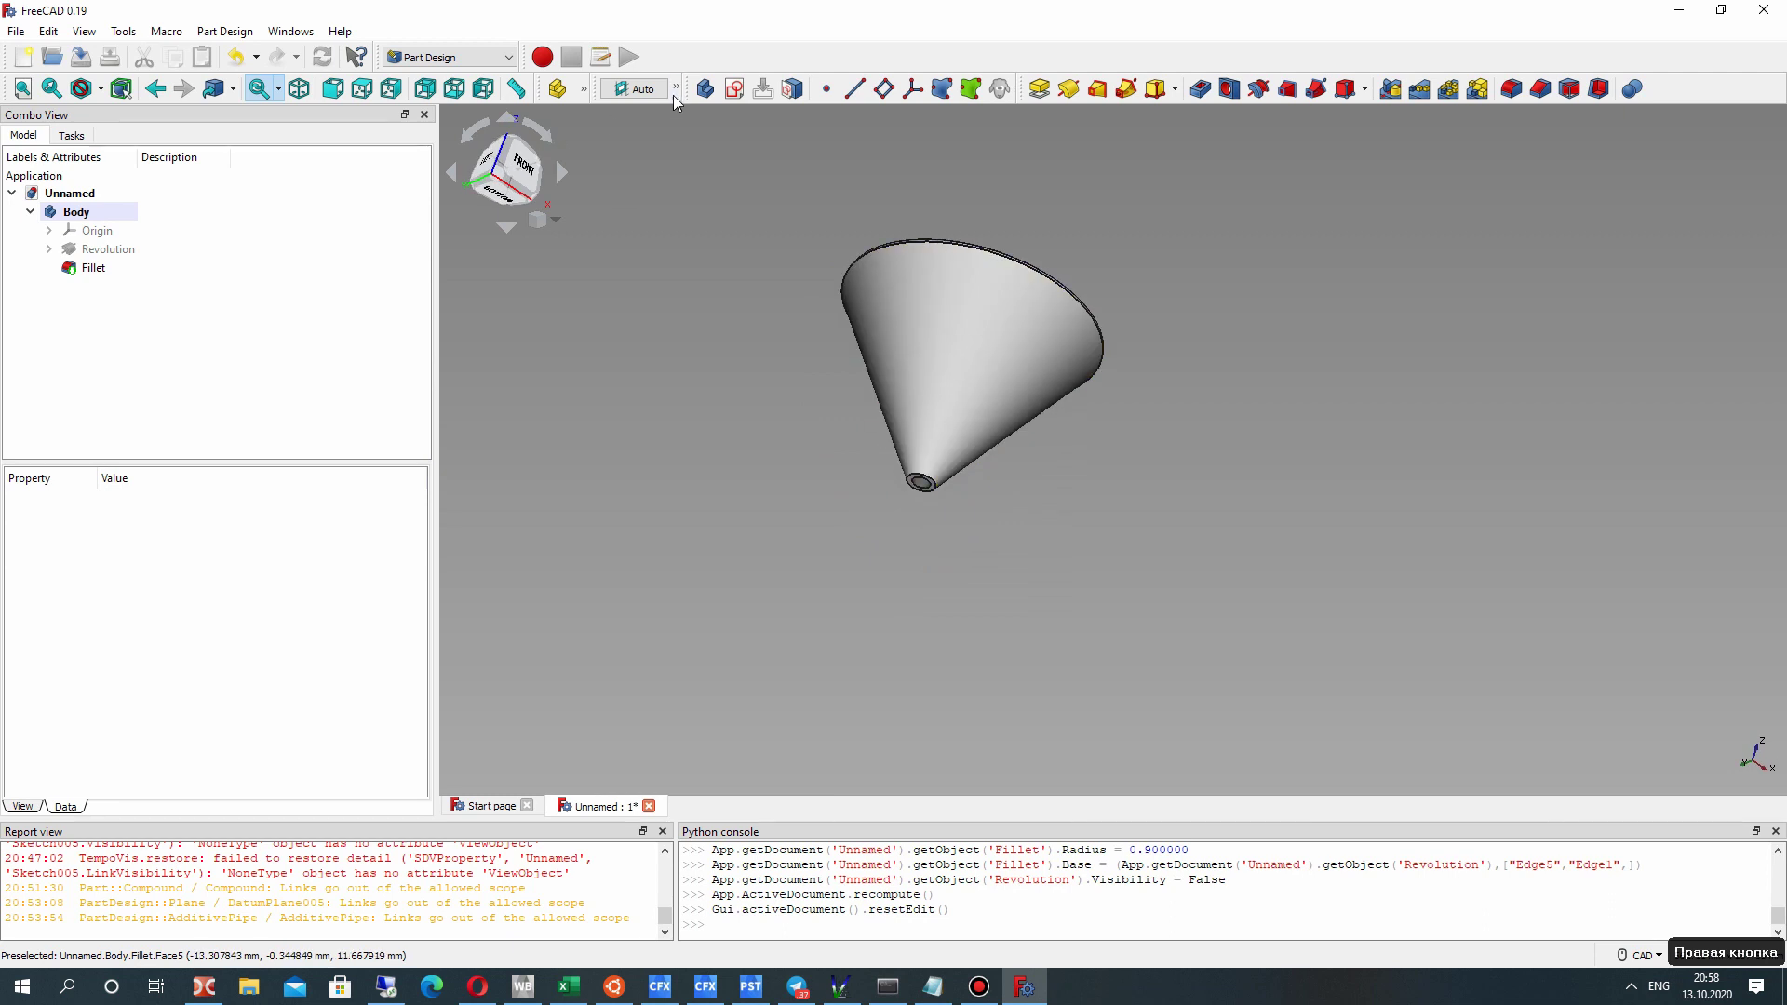
pyautogui.click(730, 89)
pyautogui.moveTo(717, 336); pyautogui.dragTo(795, 208, button='middle')
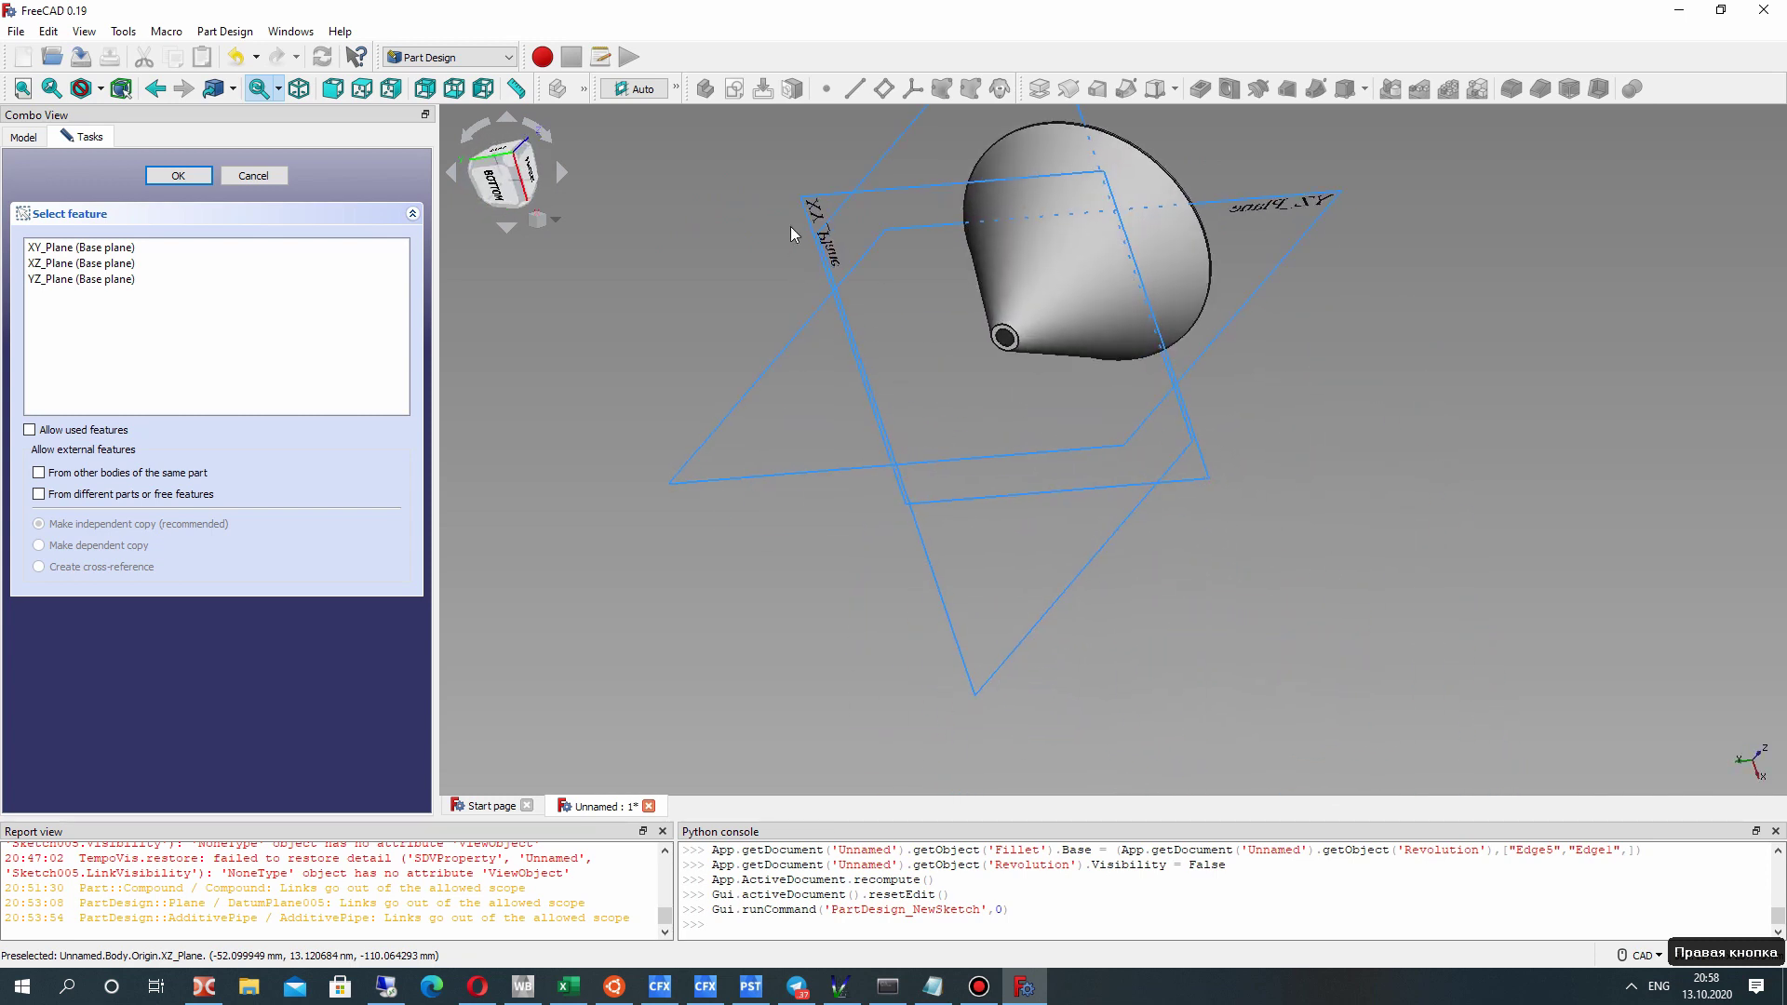
# Place the new sketch on the XY plane.
pyautogui.click(797, 208)
pyautogui.click(180, 177)
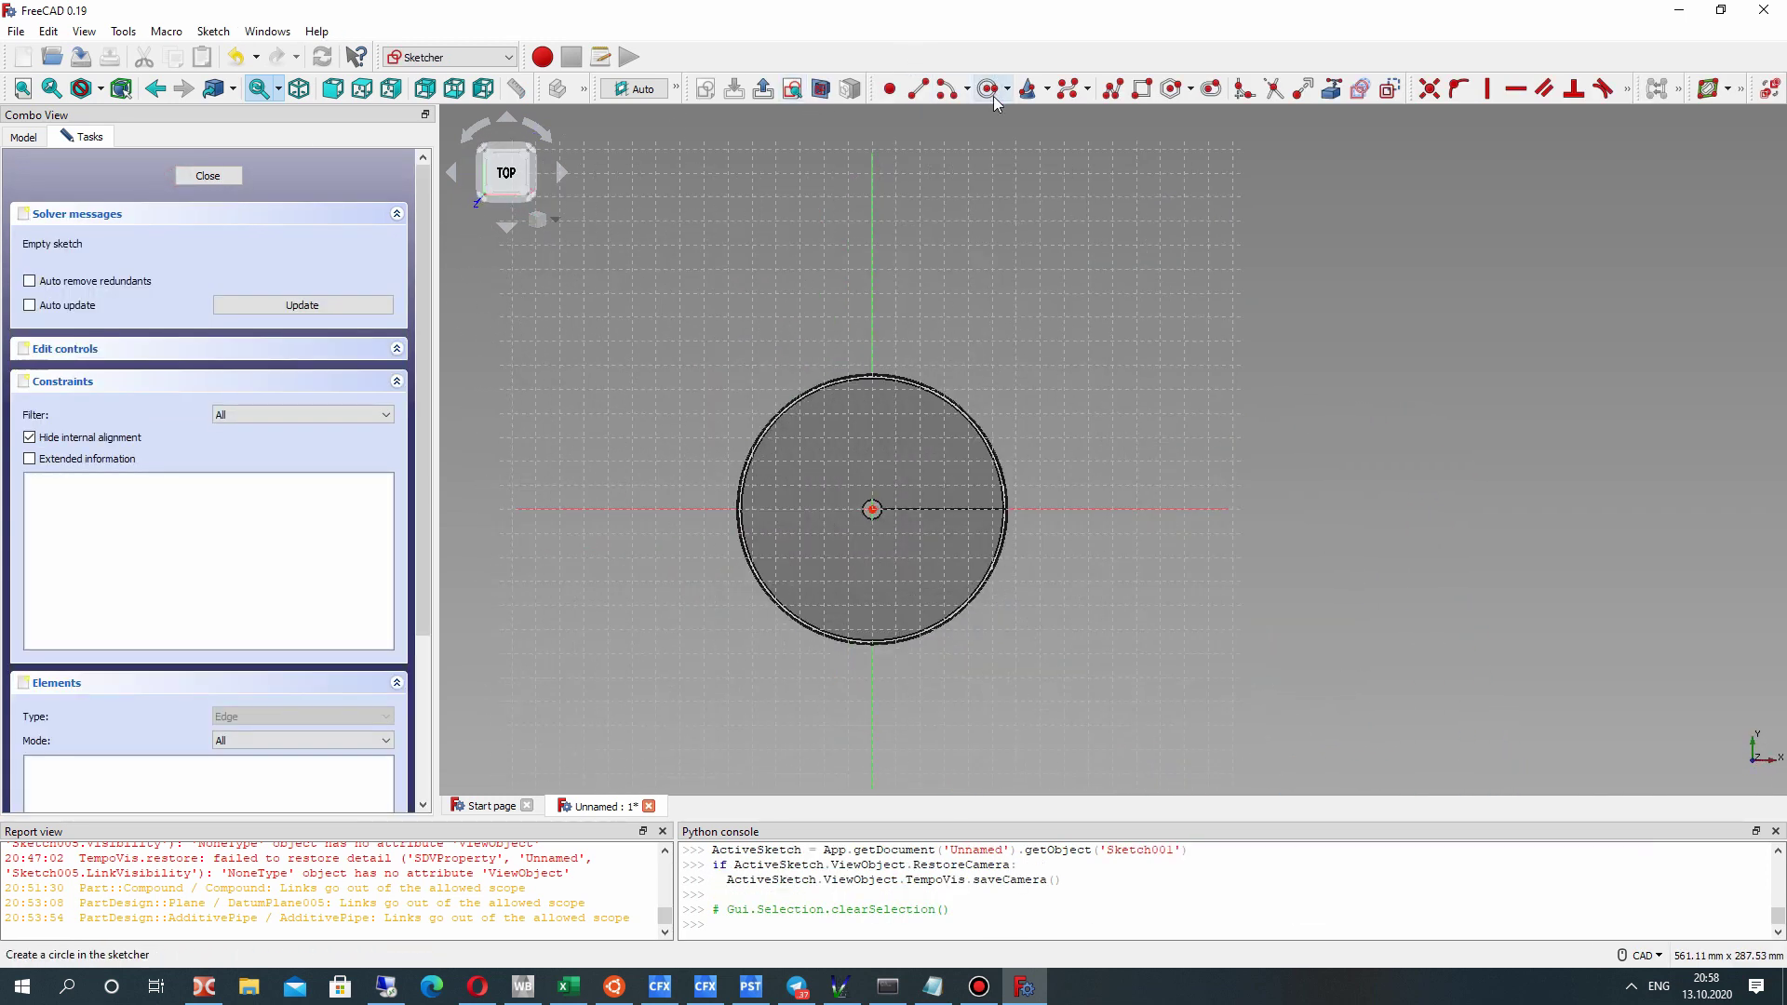
pyautogui.click(989, 88)
pyautogui.scroll(5, 894, 494)
pyautogui.moveTo(980, 372)
pyautogui.mouseDown(button='middle')
pyautogui.moveTo(1061, 279)
pyautogui.moveTo(1010, 514)
pyautogui.moveTo(1005, 466)
pyautogui.mouseUp(button='middle')
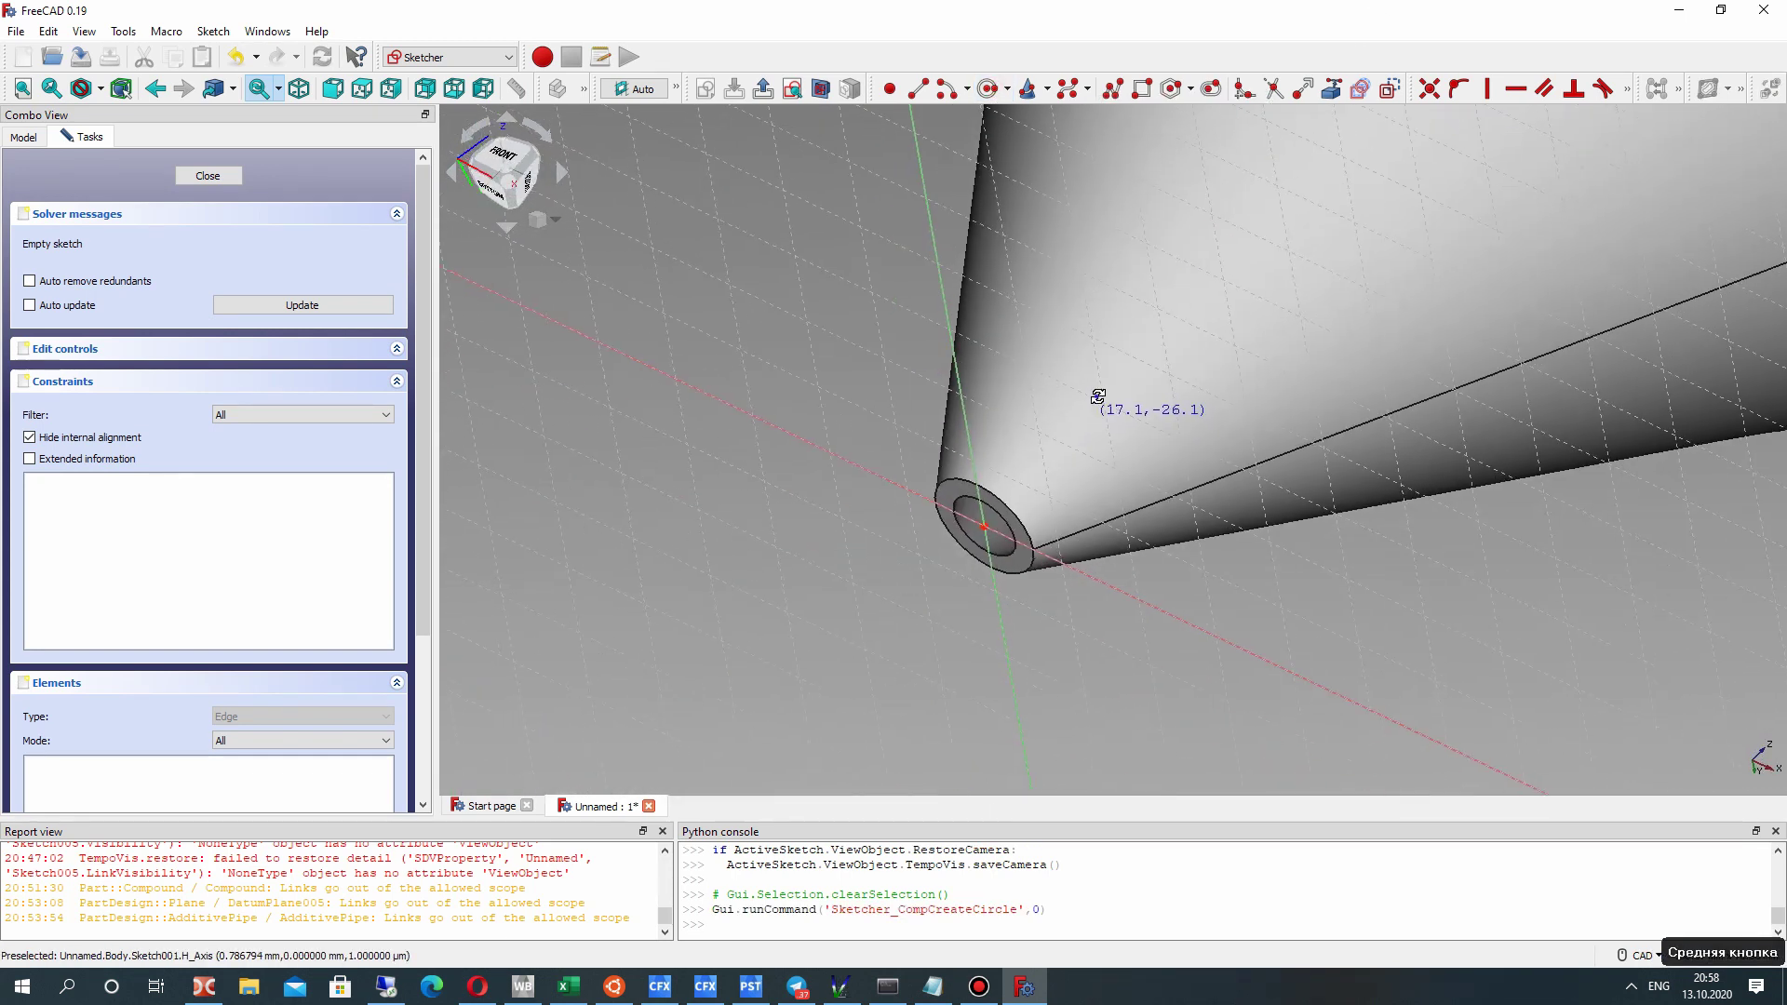
pyautogui.scroll(5, 1005, 419)
# Draw a circle centred on the origin, resize it to the tip hole's edge, and copy it.
pyautogui.click(990, 90)
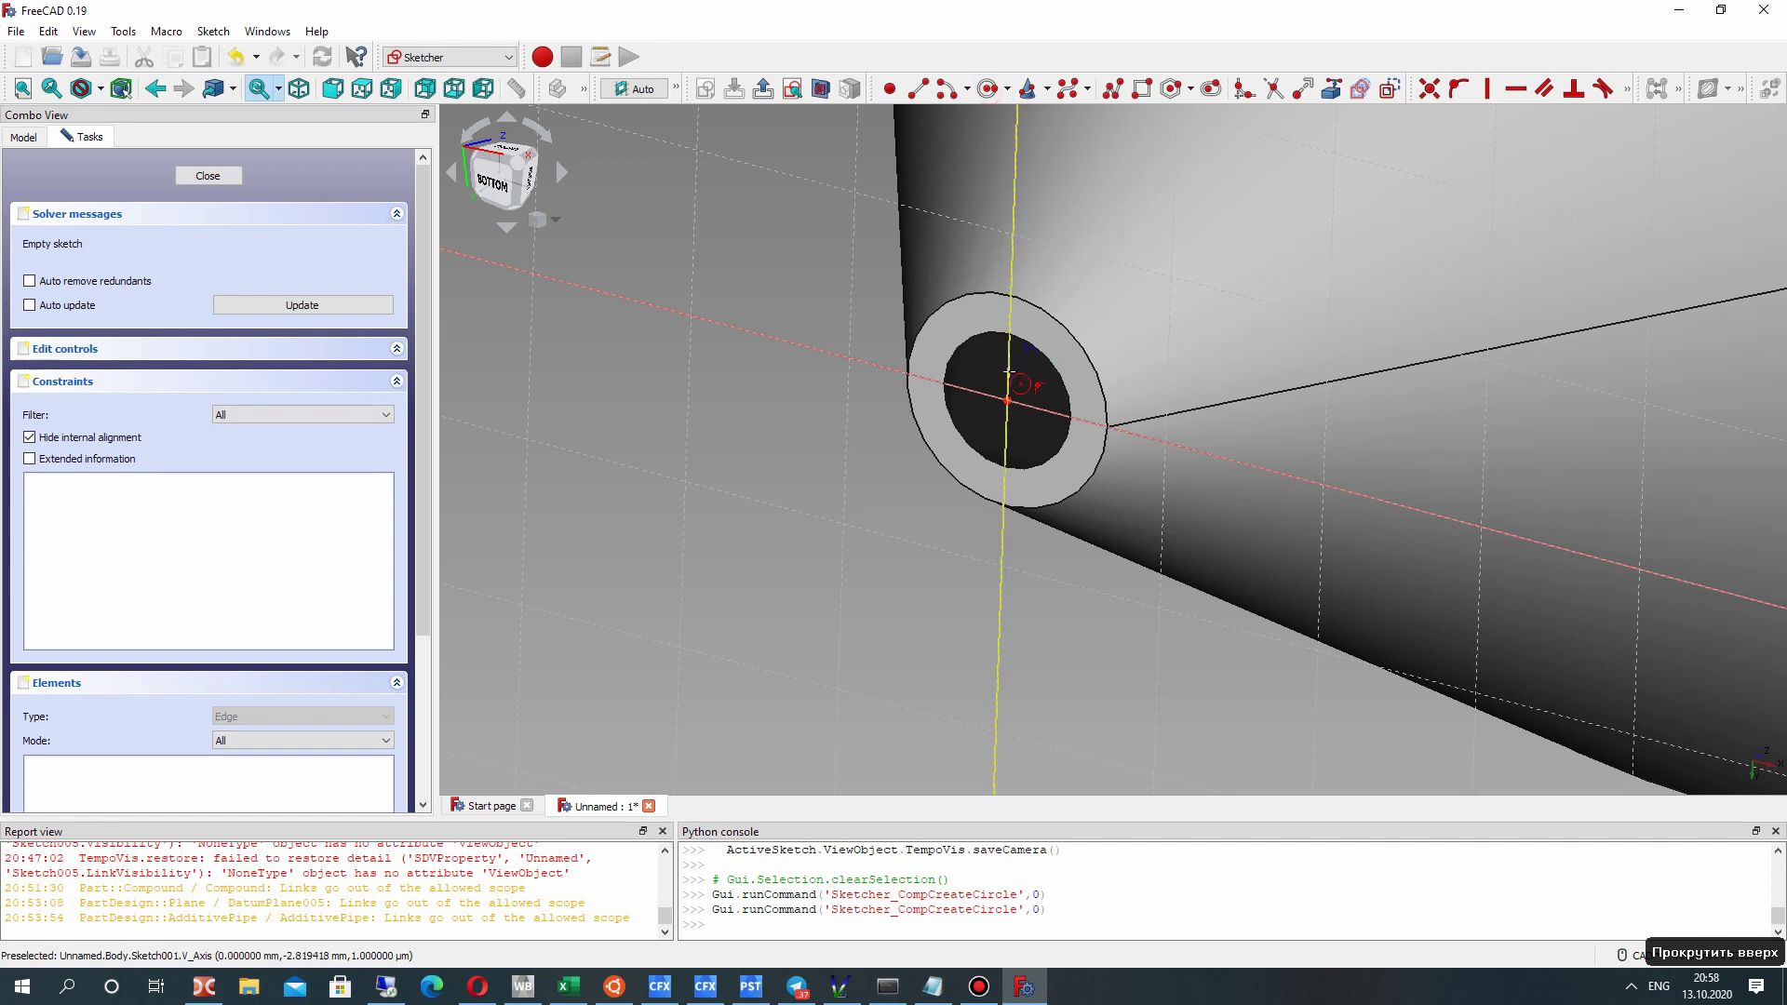
pyautogui.click(1007, 400)
pyautogui.click(1050, 357)
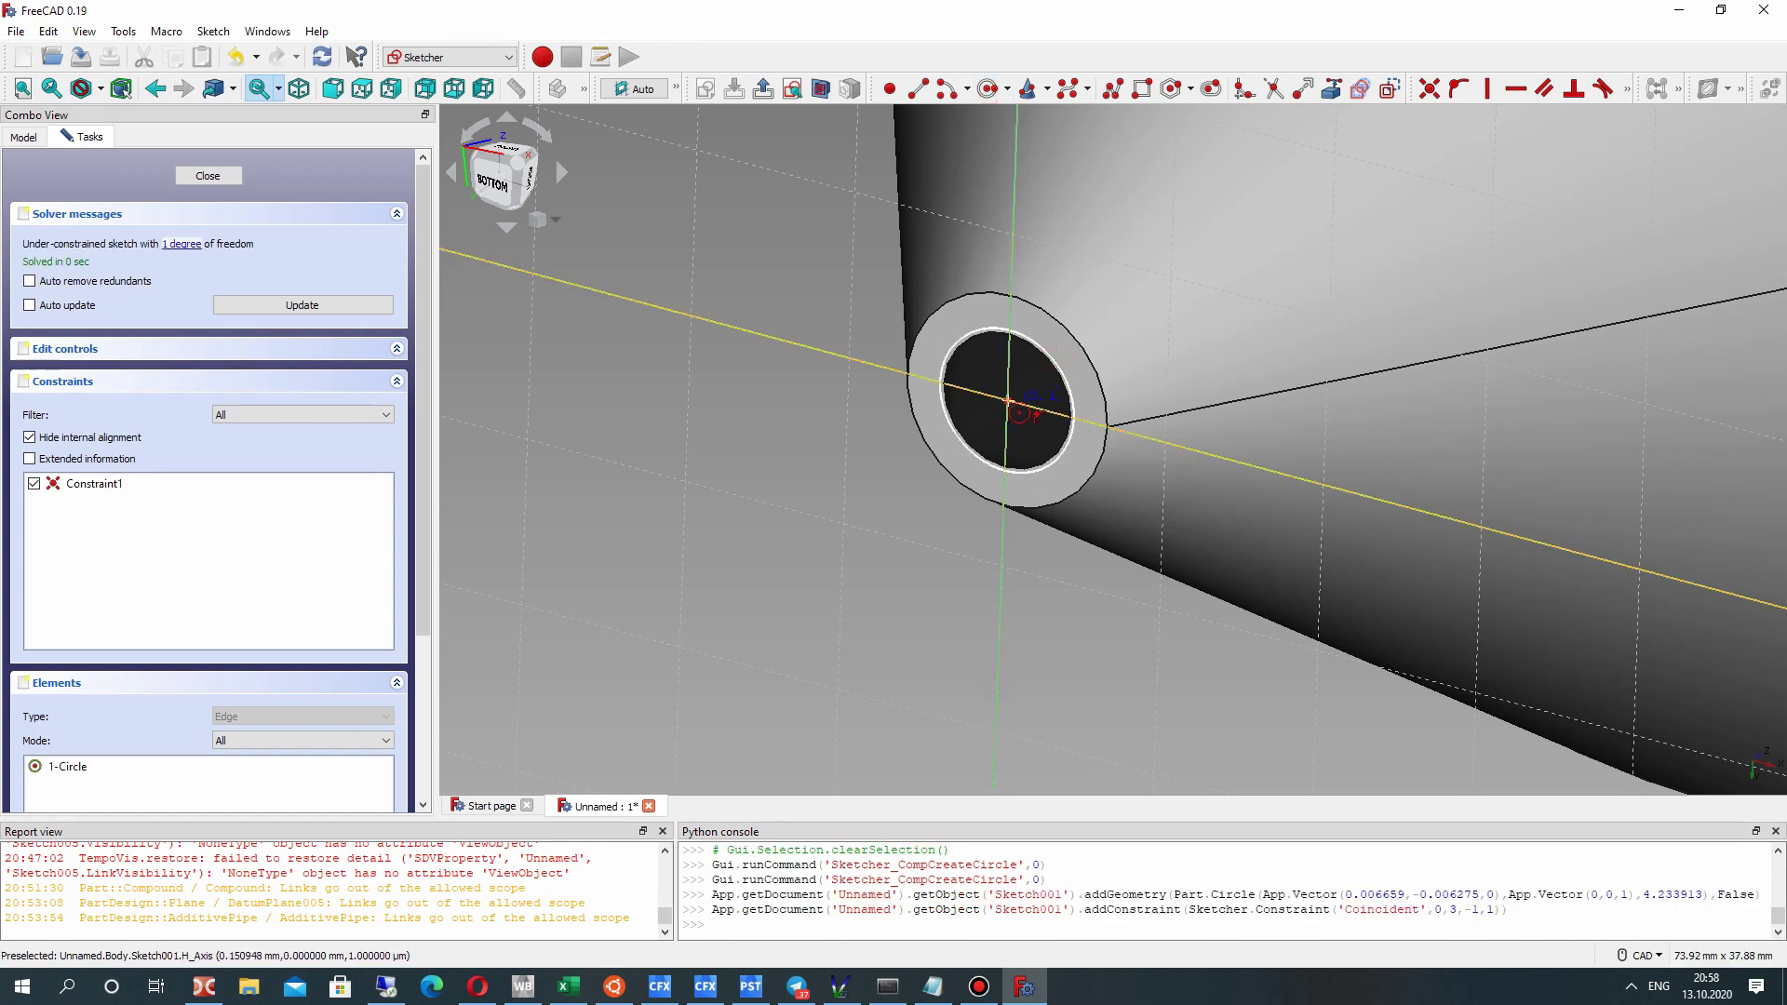
pyautogui.scroll(1, 1007, 401)
pyautogui.scroll(2, 1006, 400)
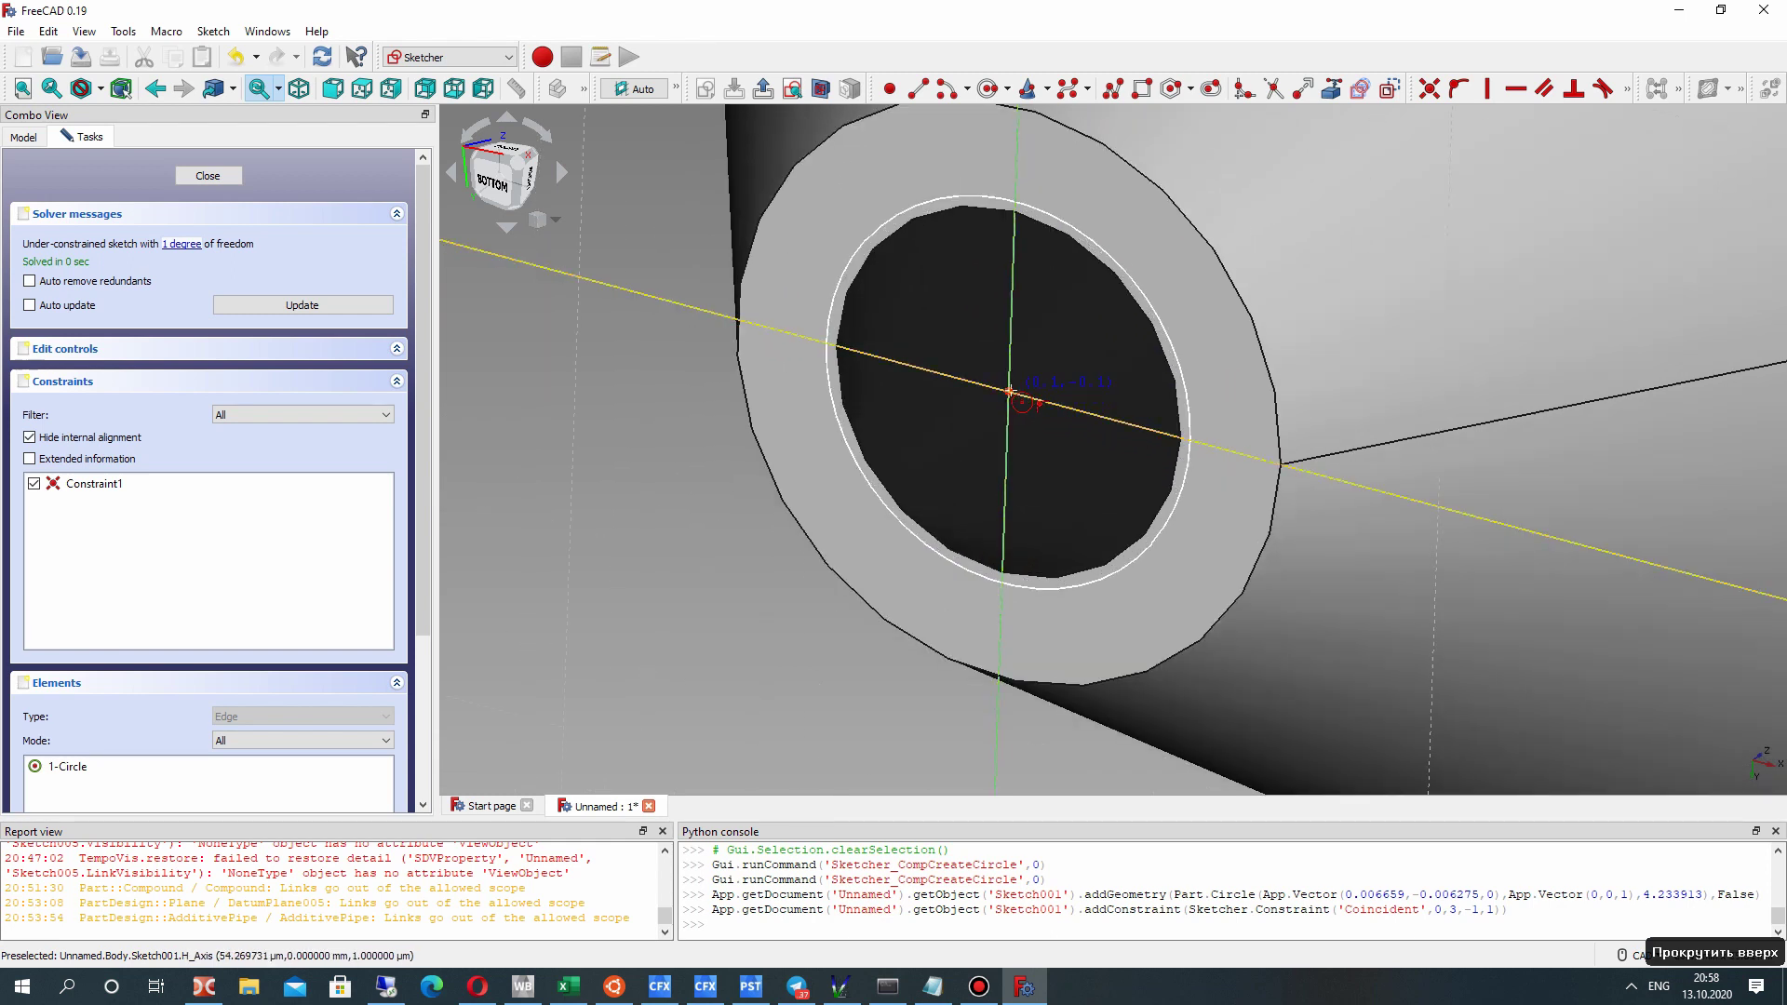
pyautogui.scroll(2, 1008, 391)
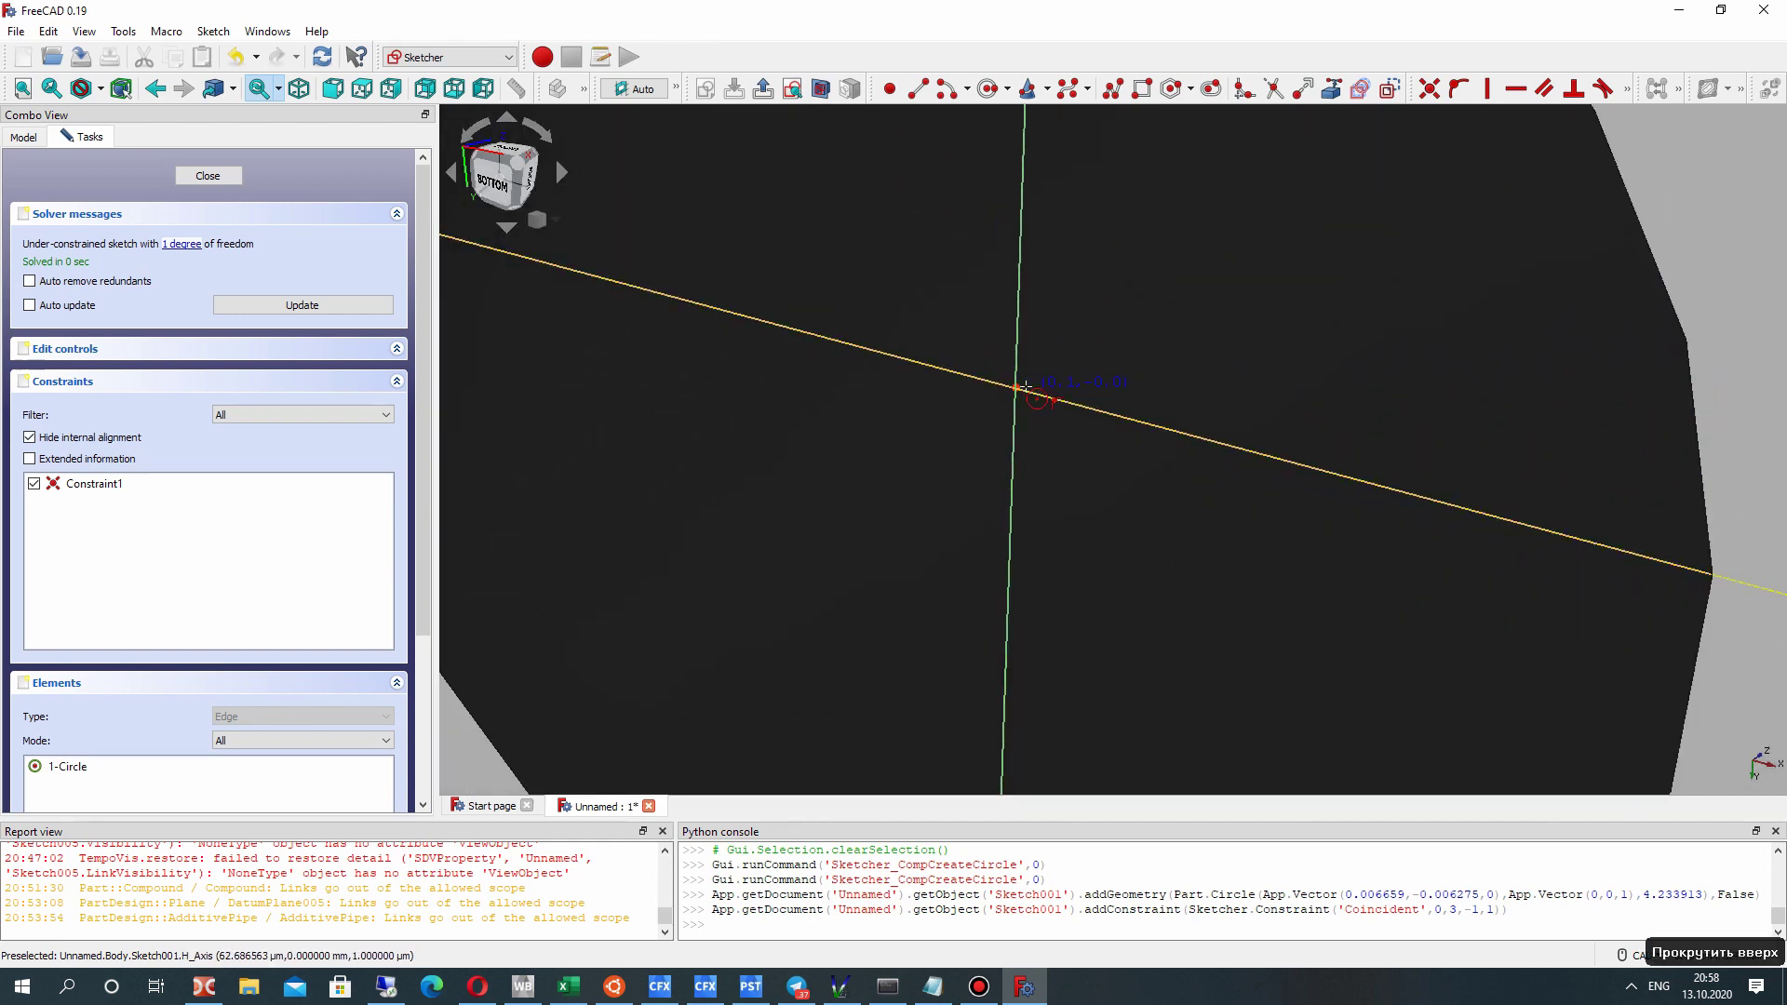
pyautogui.scroll(-3, 1019, 389)
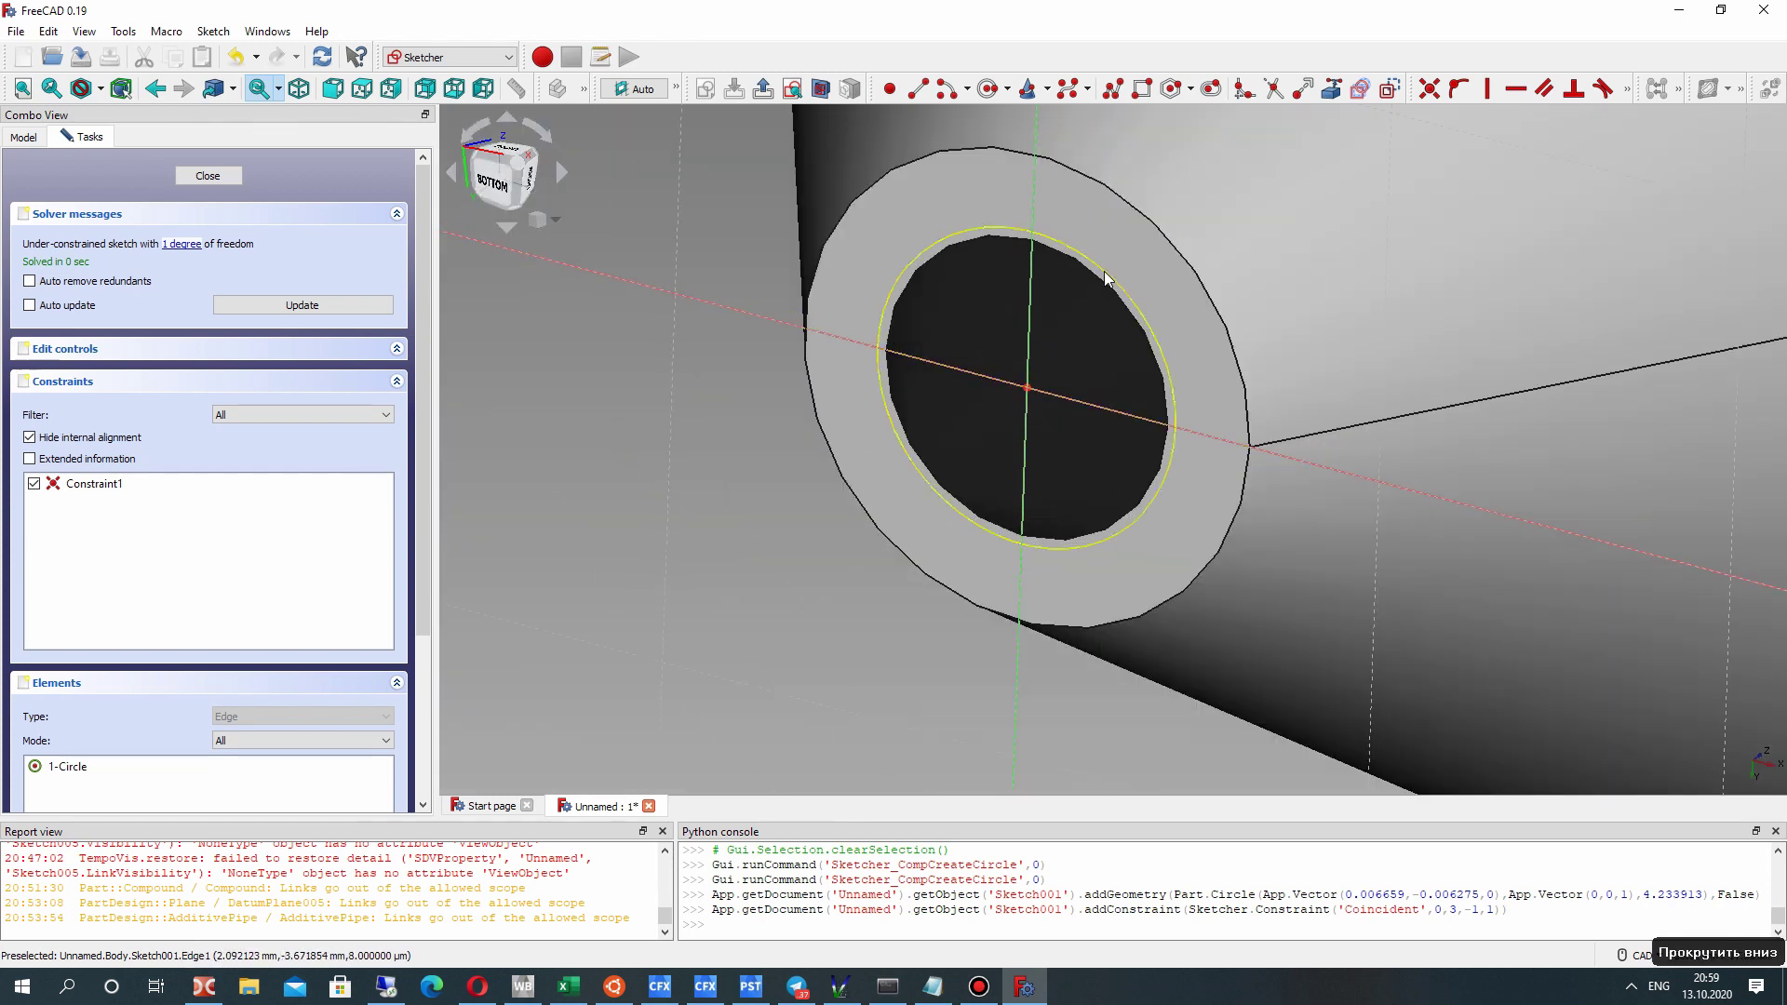
pyautogui.moveTo(1086, 296); pyautogui.dragTo(1110, 276)
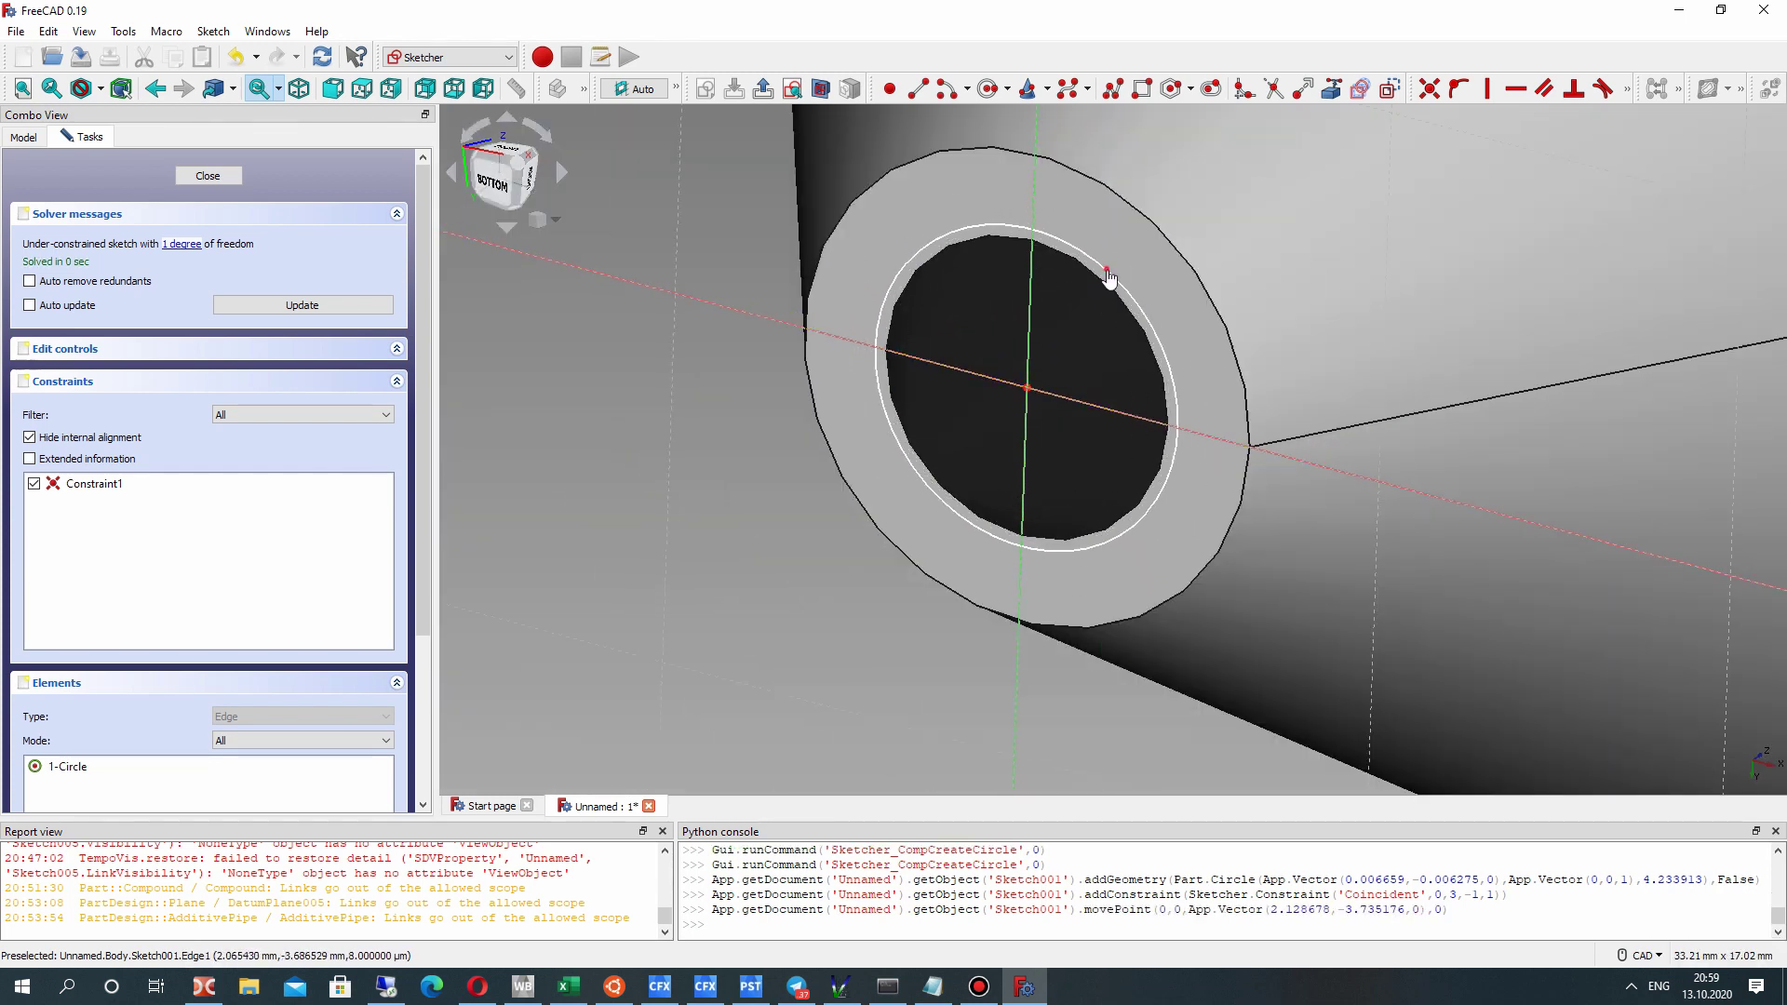
pyautogui.hotkey('ctrl', 'c')
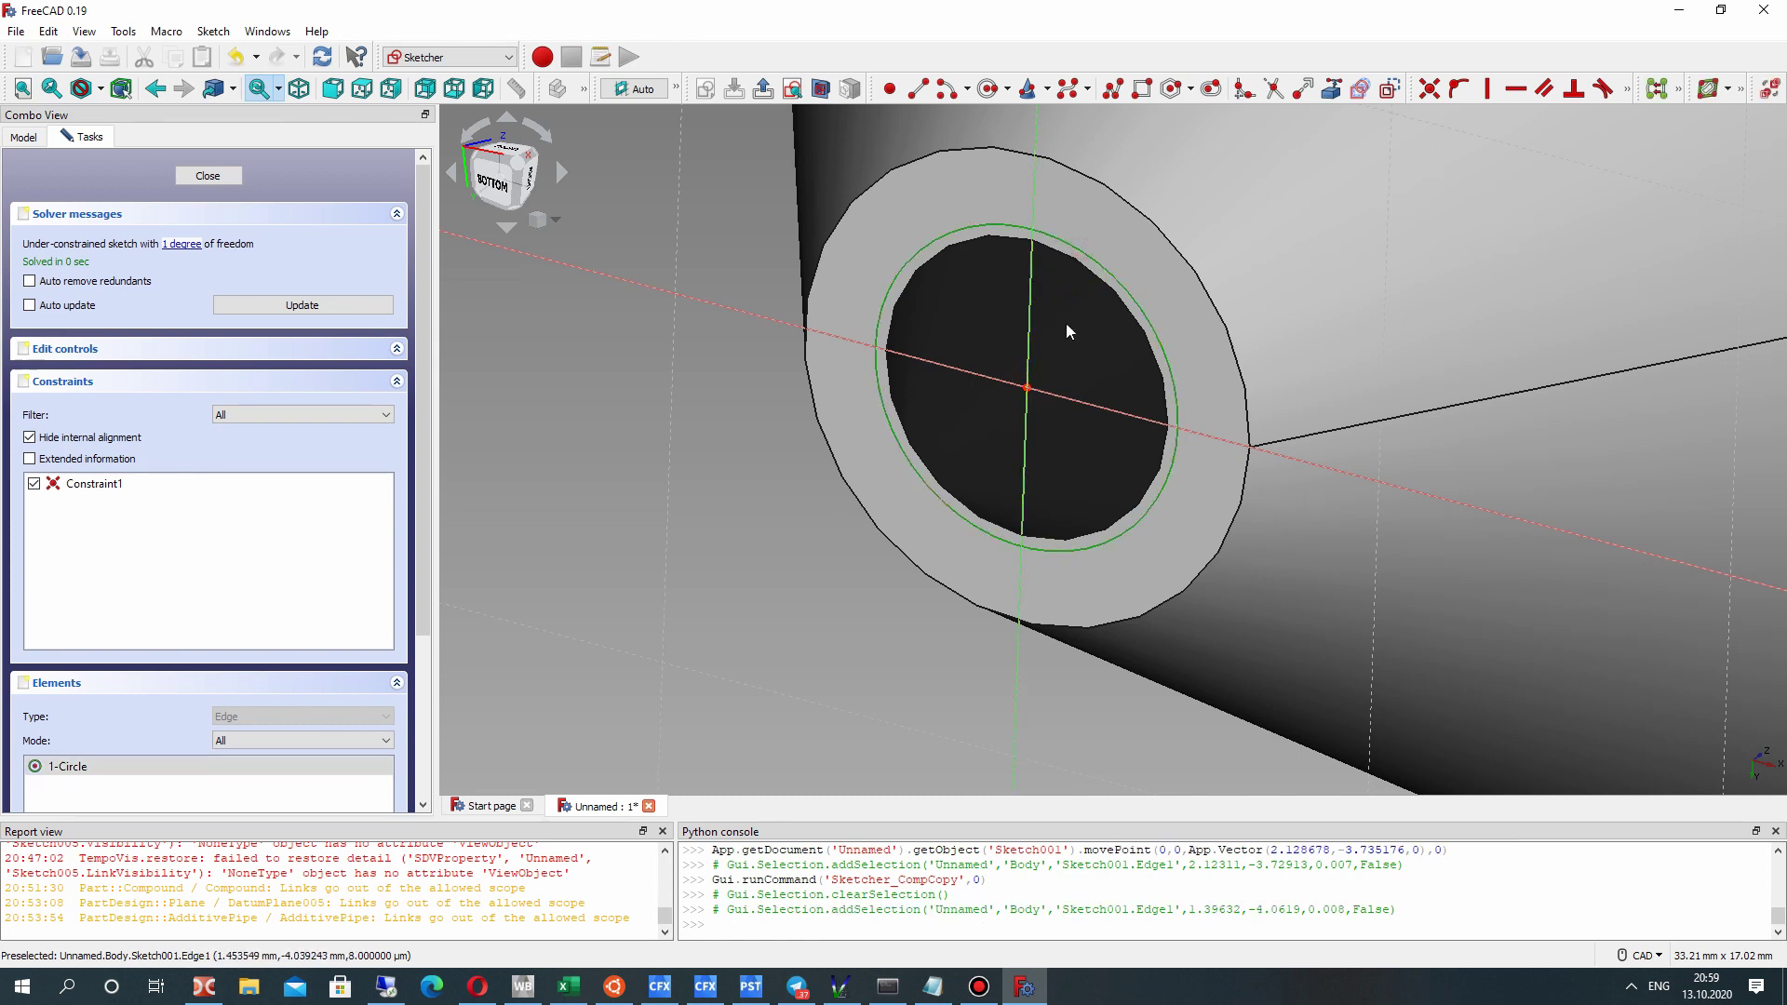
# Draw a second circle concentric with the first one on the tip sketch.
pyautogui.click(1063, 360)
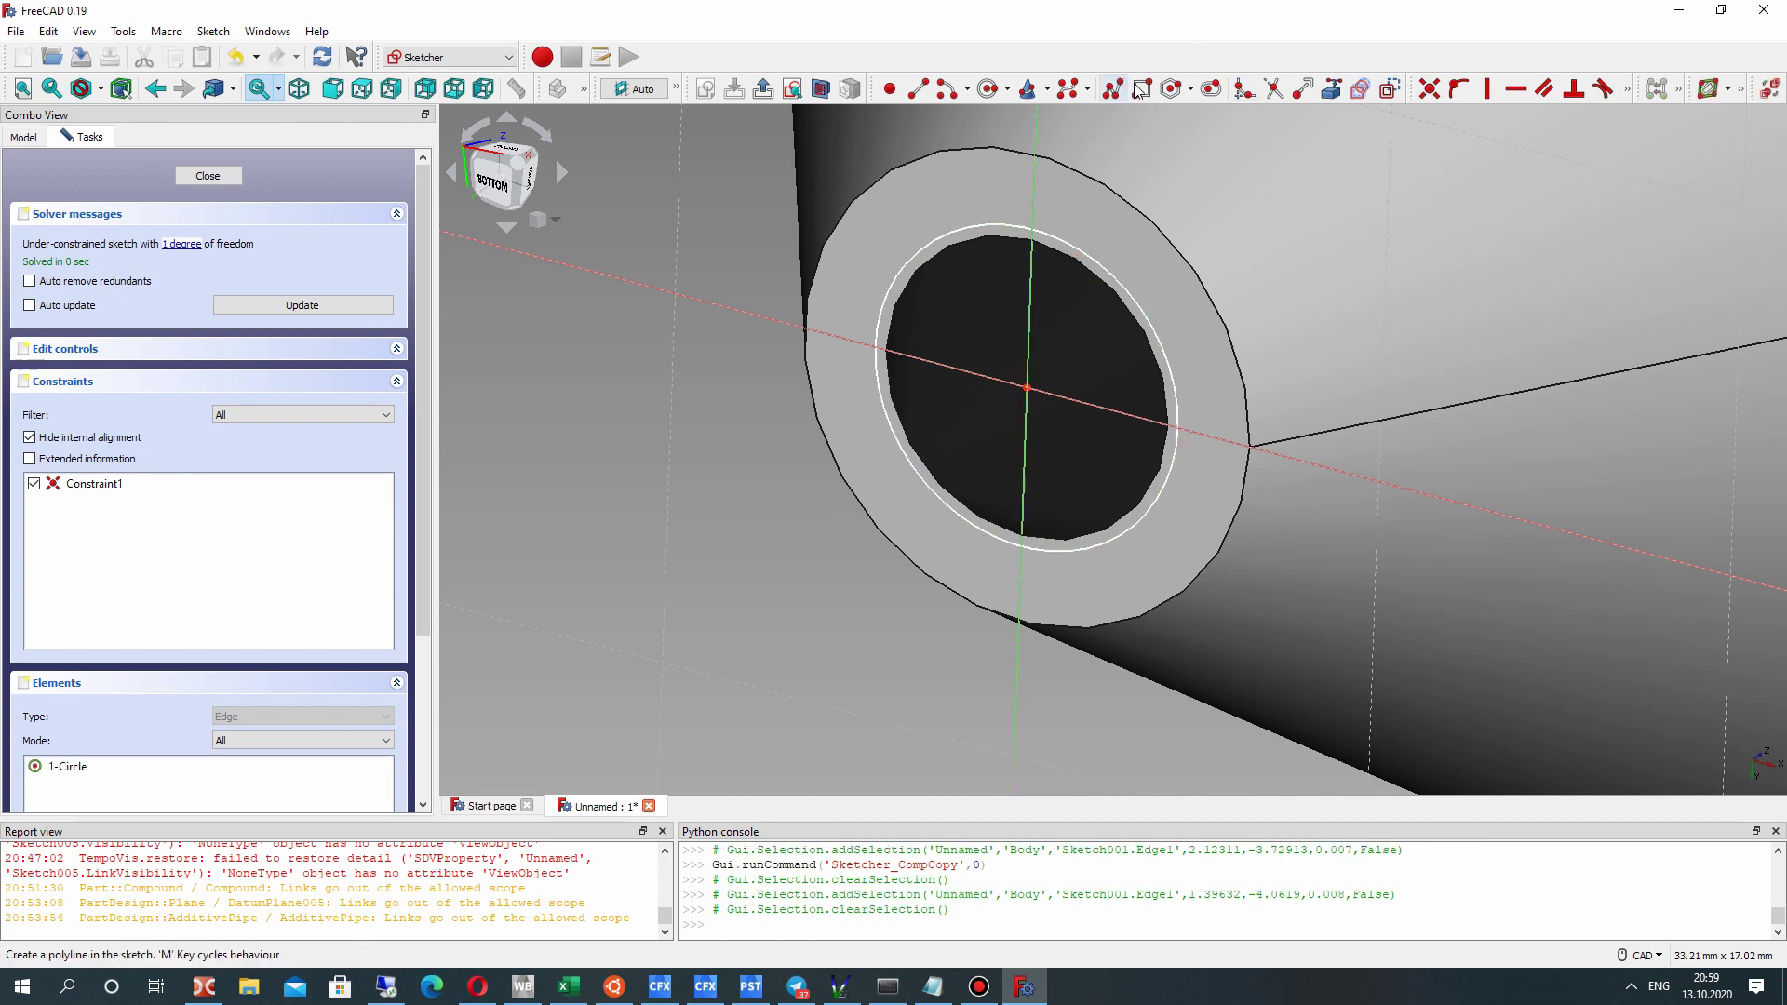
pyautogui.click(989, 88)
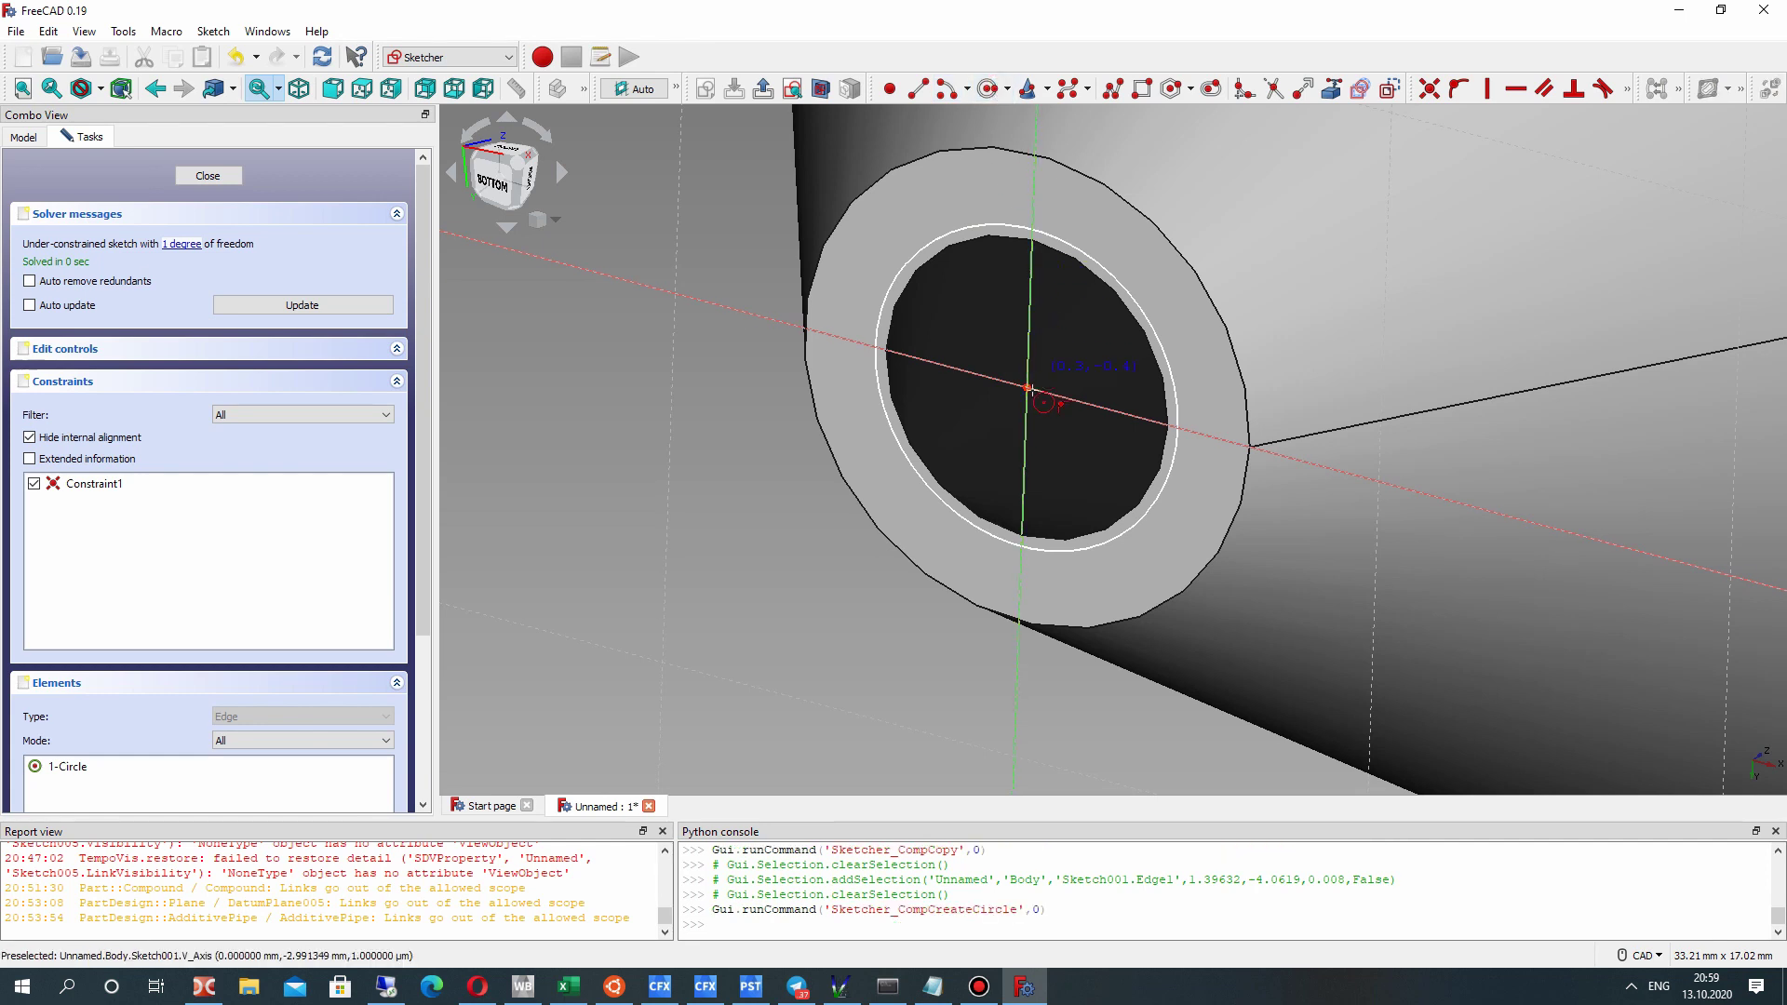
pyautogui.scroll(5, 1070, 387)
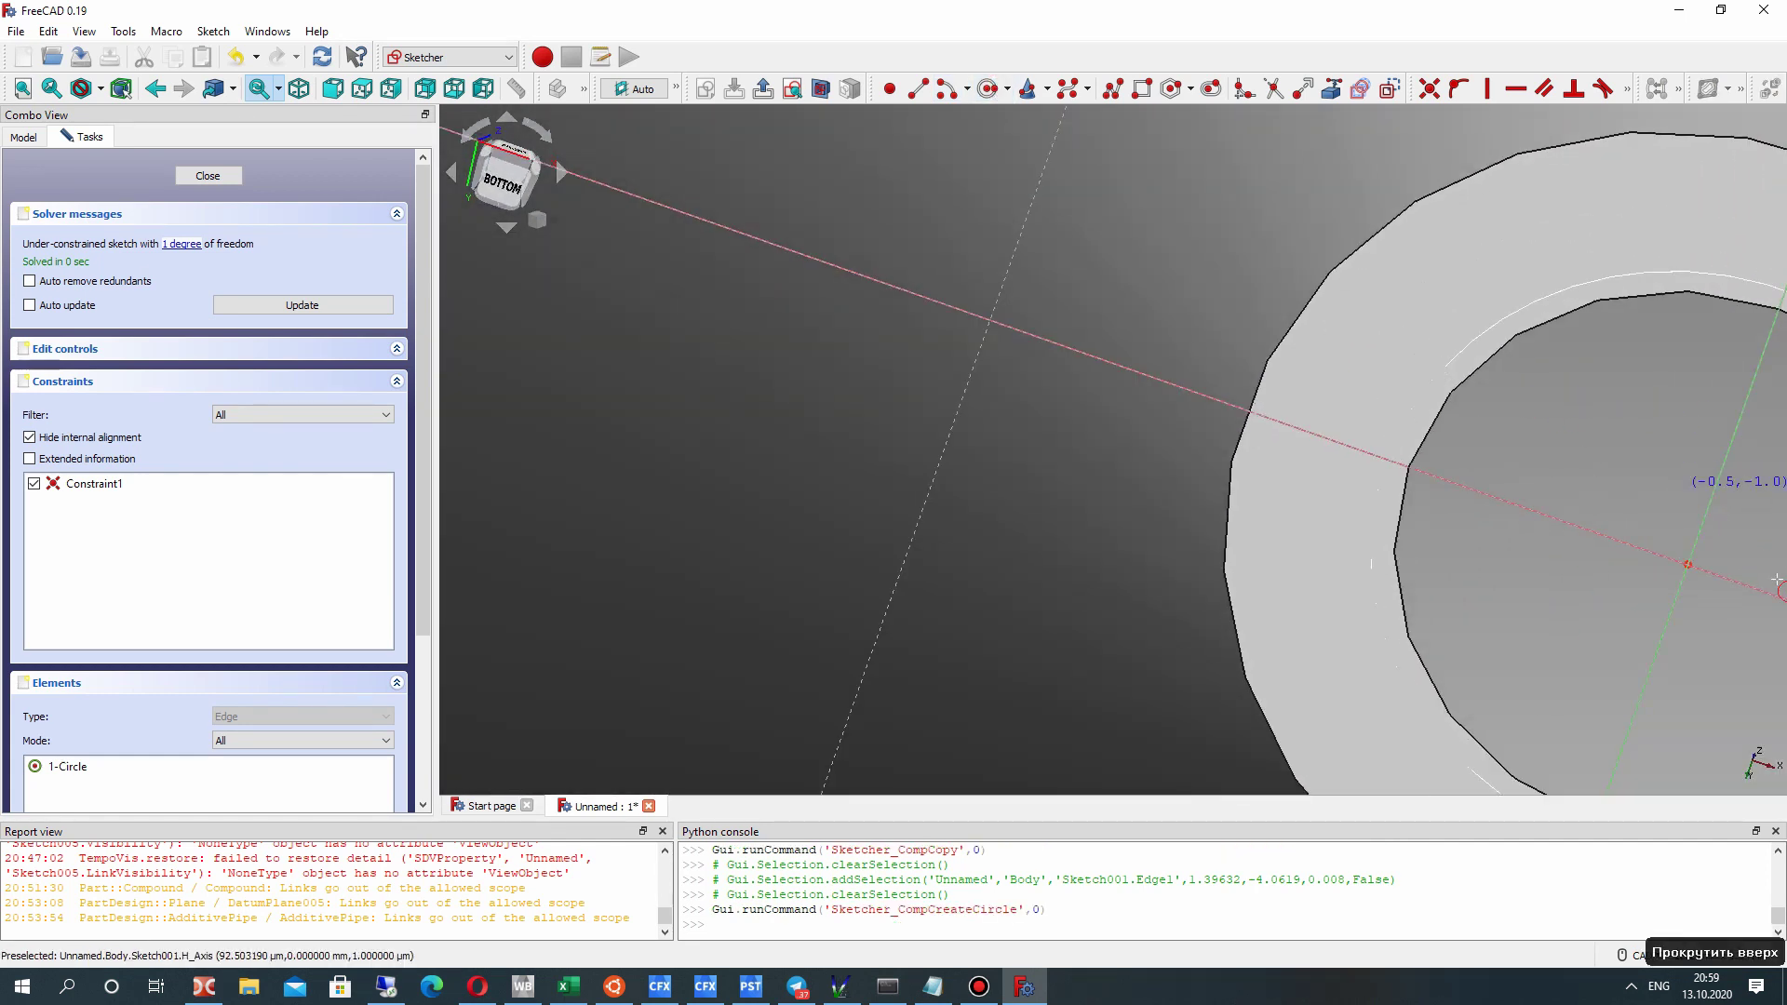
pyautogui.scroll(5, 1583, 571)
pyautogui.moveTo(1486, 448)
pyautogui.mouseDown(button='right')
pyautogui.moveTo(1573, 511)
pyautogui.moveTo(1507, 479)
pyautogui.moveTo(1451, 410)
pyautogui.moveTo(1545, 638)
pyautogui.moveTo(1005, 658)
pyautogui.moveTo(1046, 559)
pyautogui.mouseUp(button='right')
pyautogui.scroll(5, 966, 362)
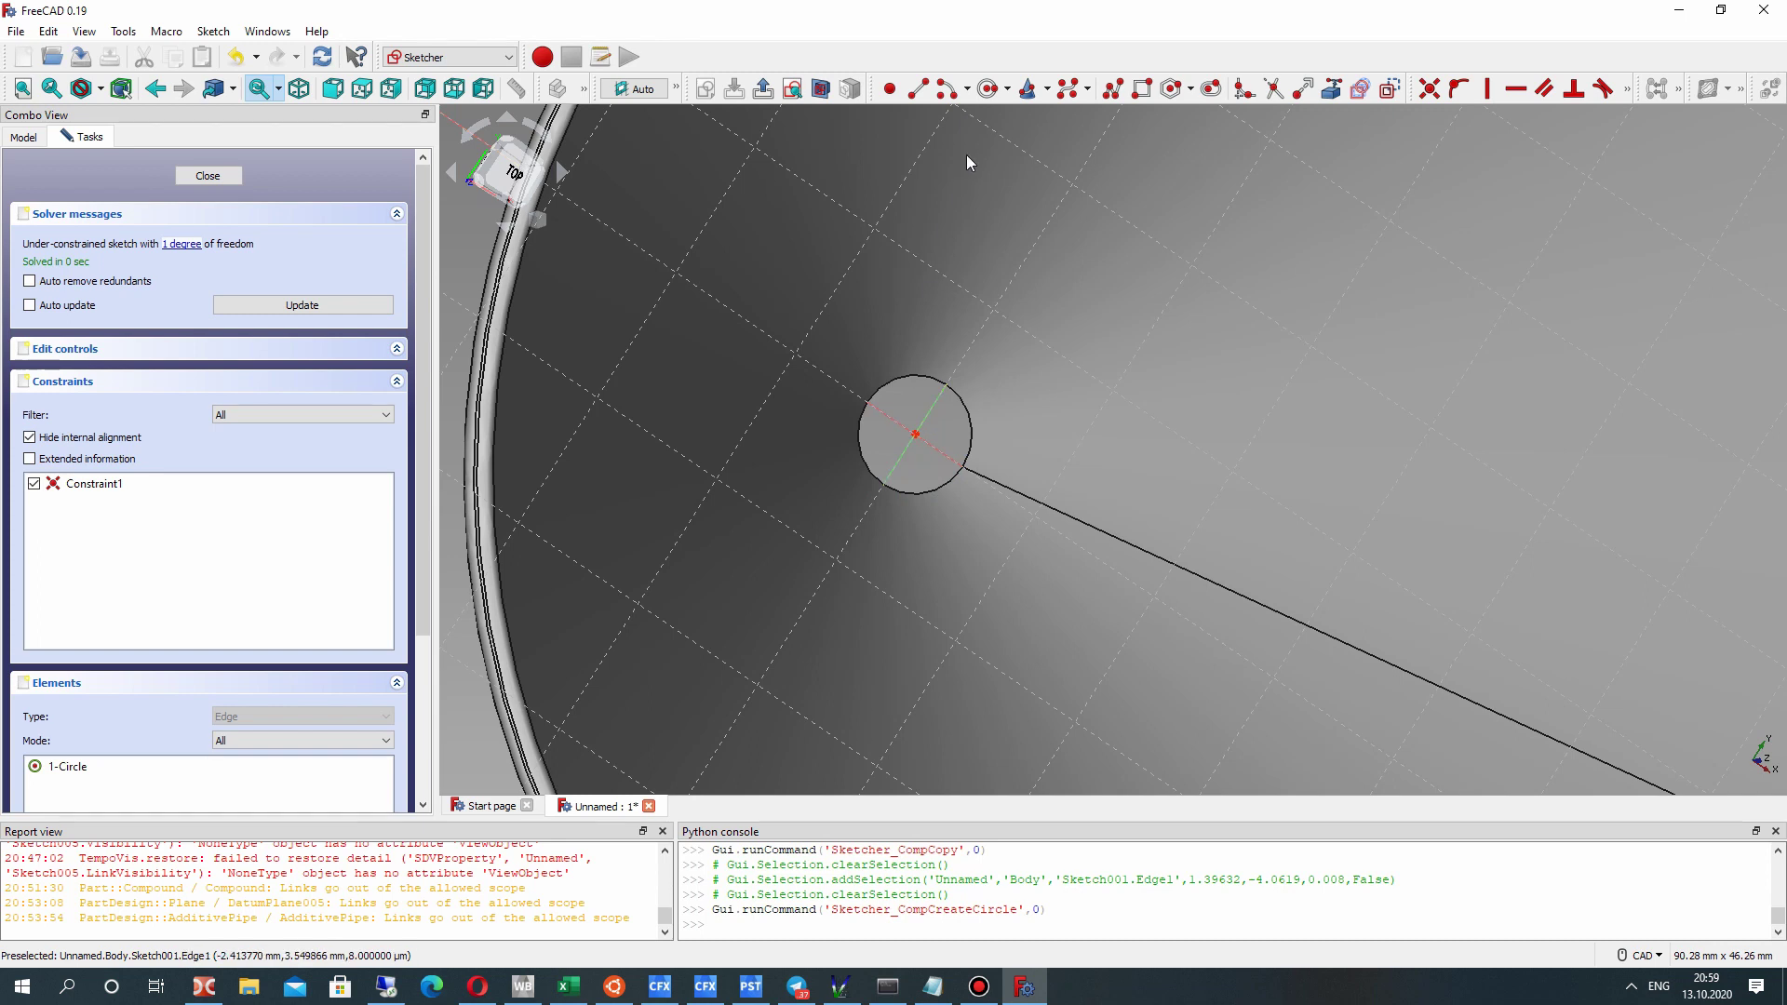
pyautogui.click(988, 89)
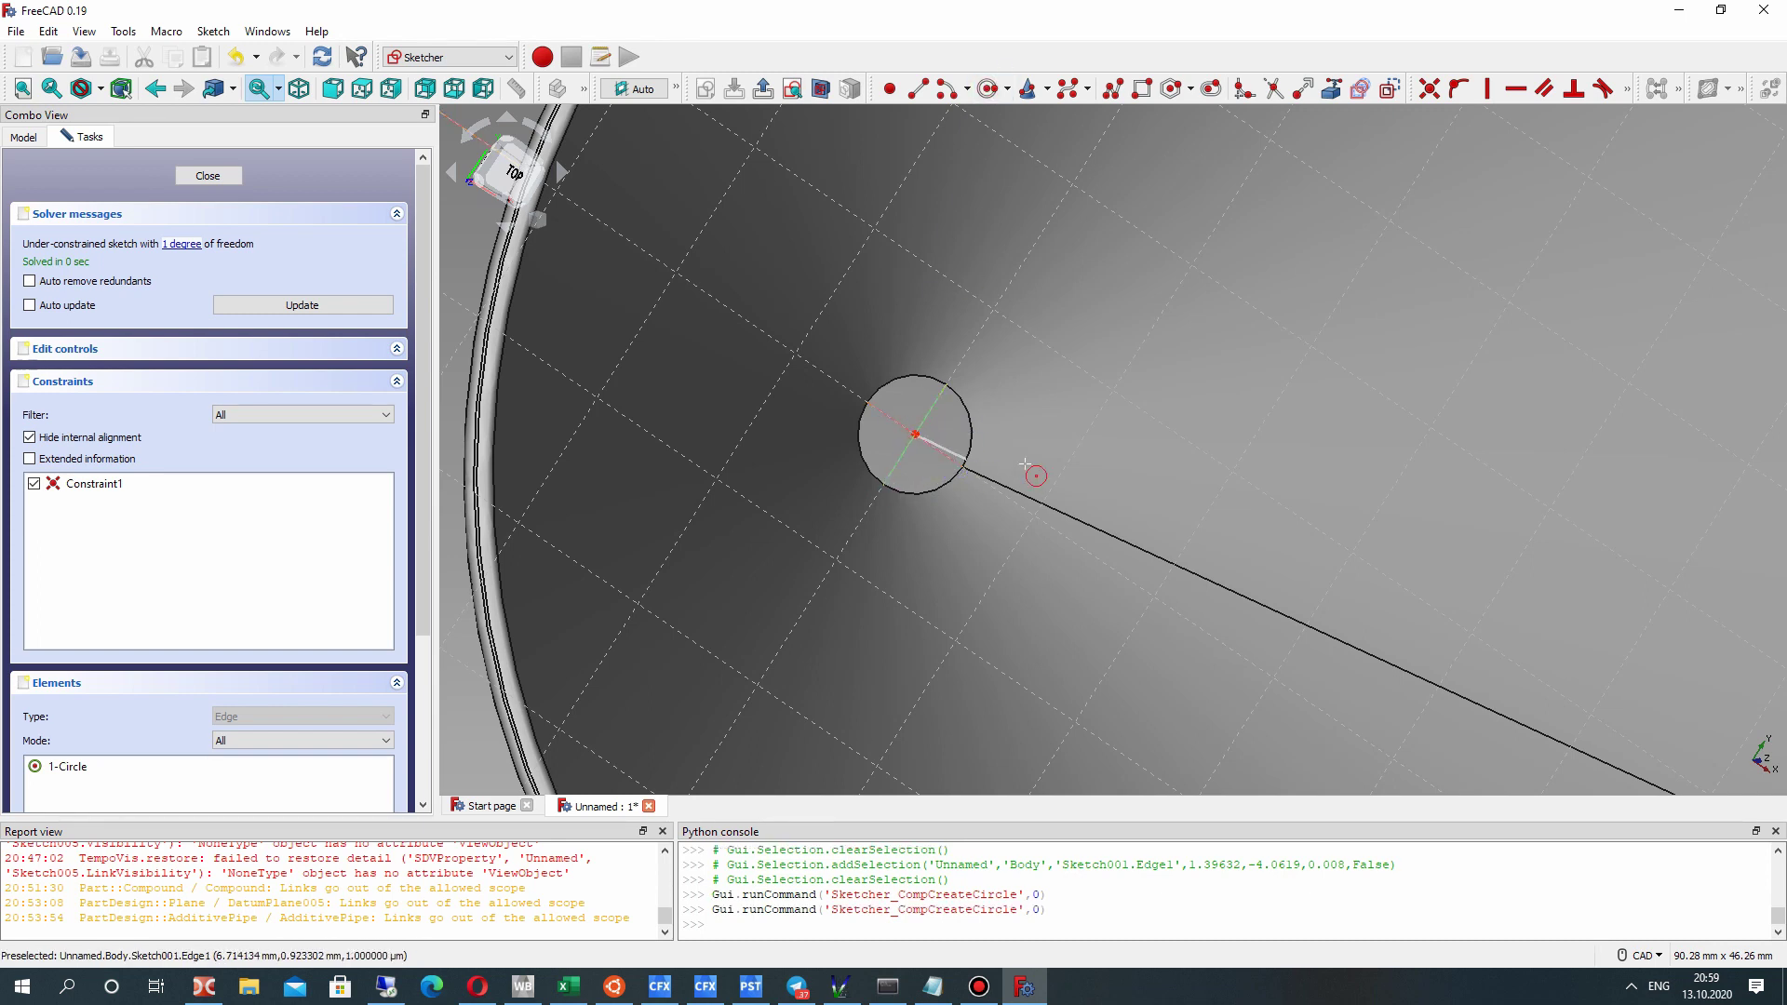
pyautogui.click(1030, 378)
# Constrain the inner circle's radius to 4 mm.
pyautogui.scroll(-3, 1030, 378)
pyautogui.moveTo(931, 447); pyautogui.dragTo(1438, 456, button='middle')
pyautogui.scroll(3, 1175, 361)
pyautogui.scroll(2, 1175, 361)
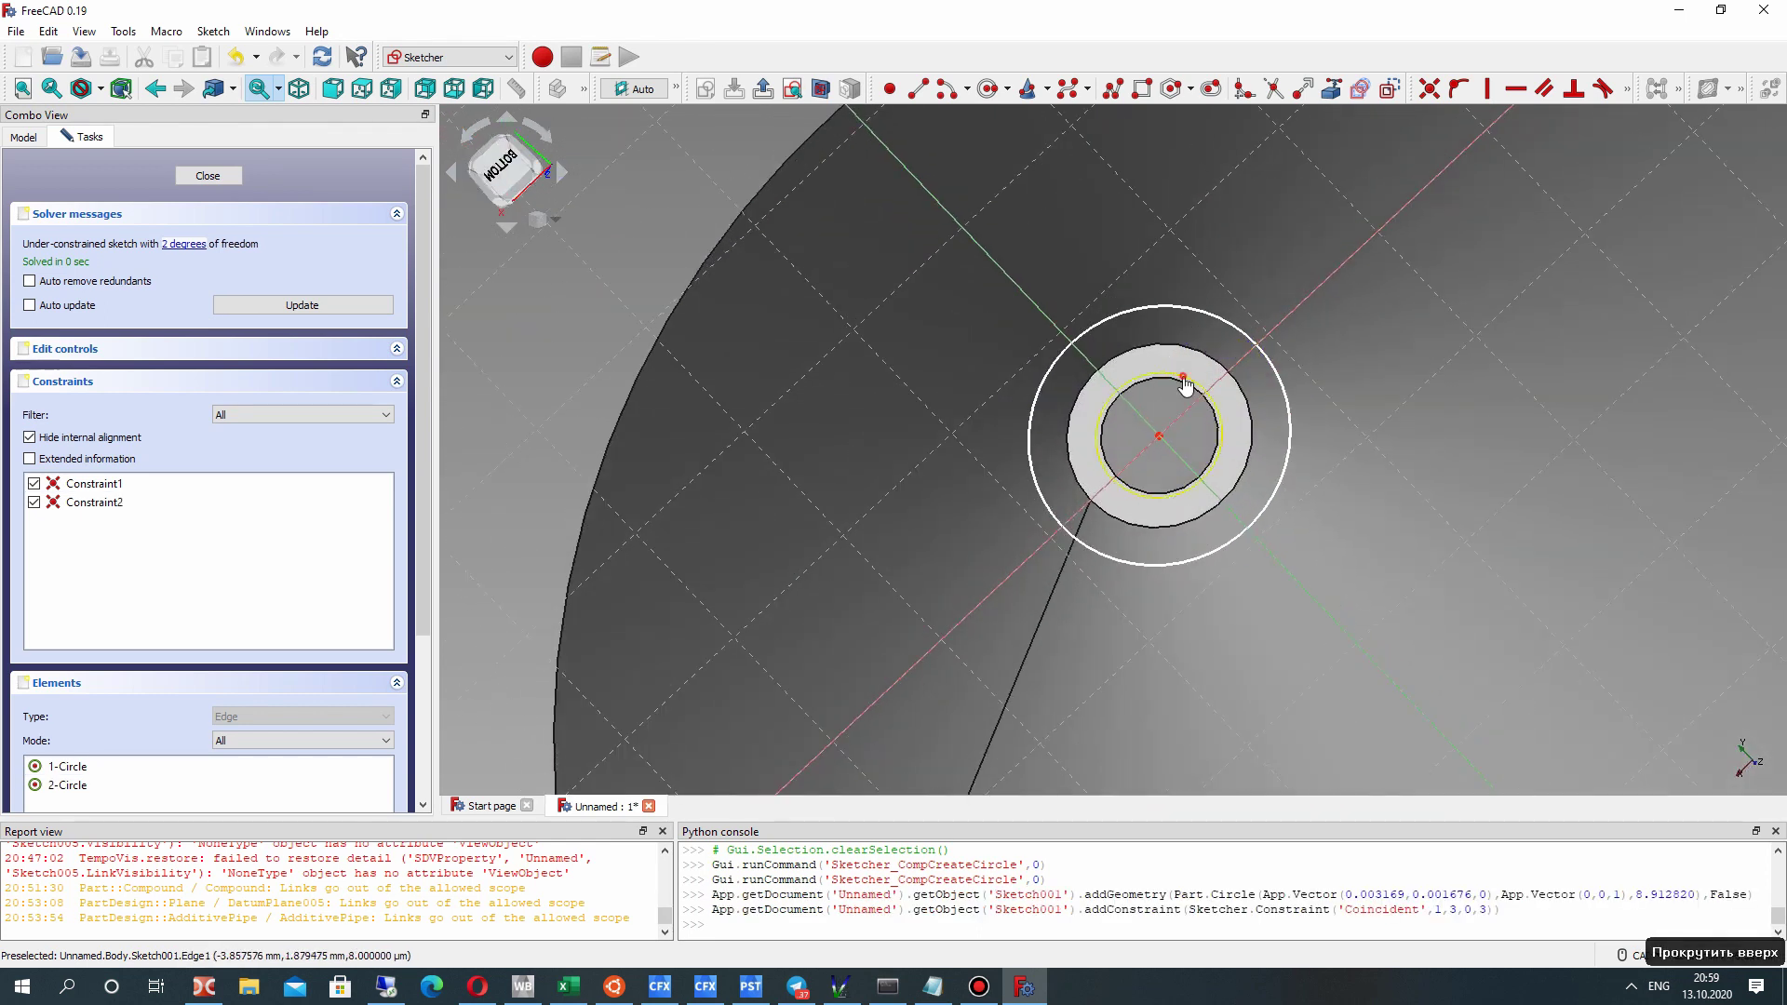
pyautogui.click(1184, 381)
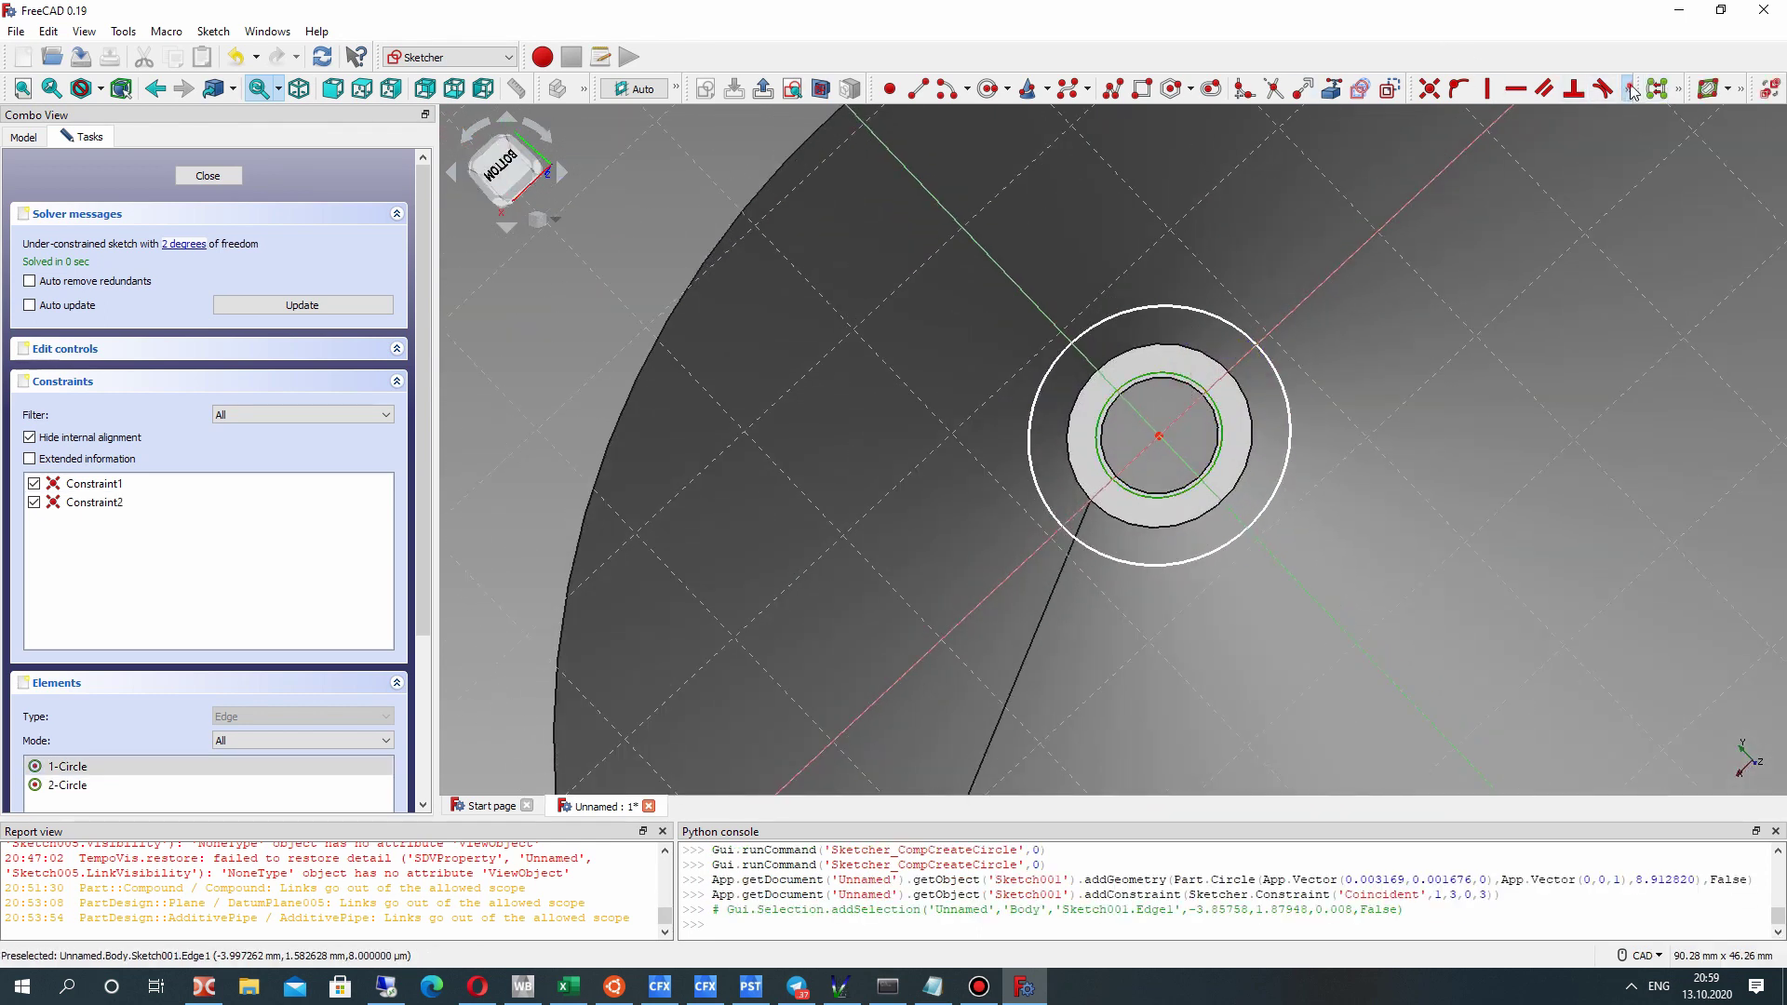
pyautogui.click(1627, 89)
pyautogui.click(1457, 145)
pyautogui.write('4')
pyautogui.press('Return')
# Constrain the outer circle's radius to 6 mm and move its label aside.
pyautogui.click(1163, 319)
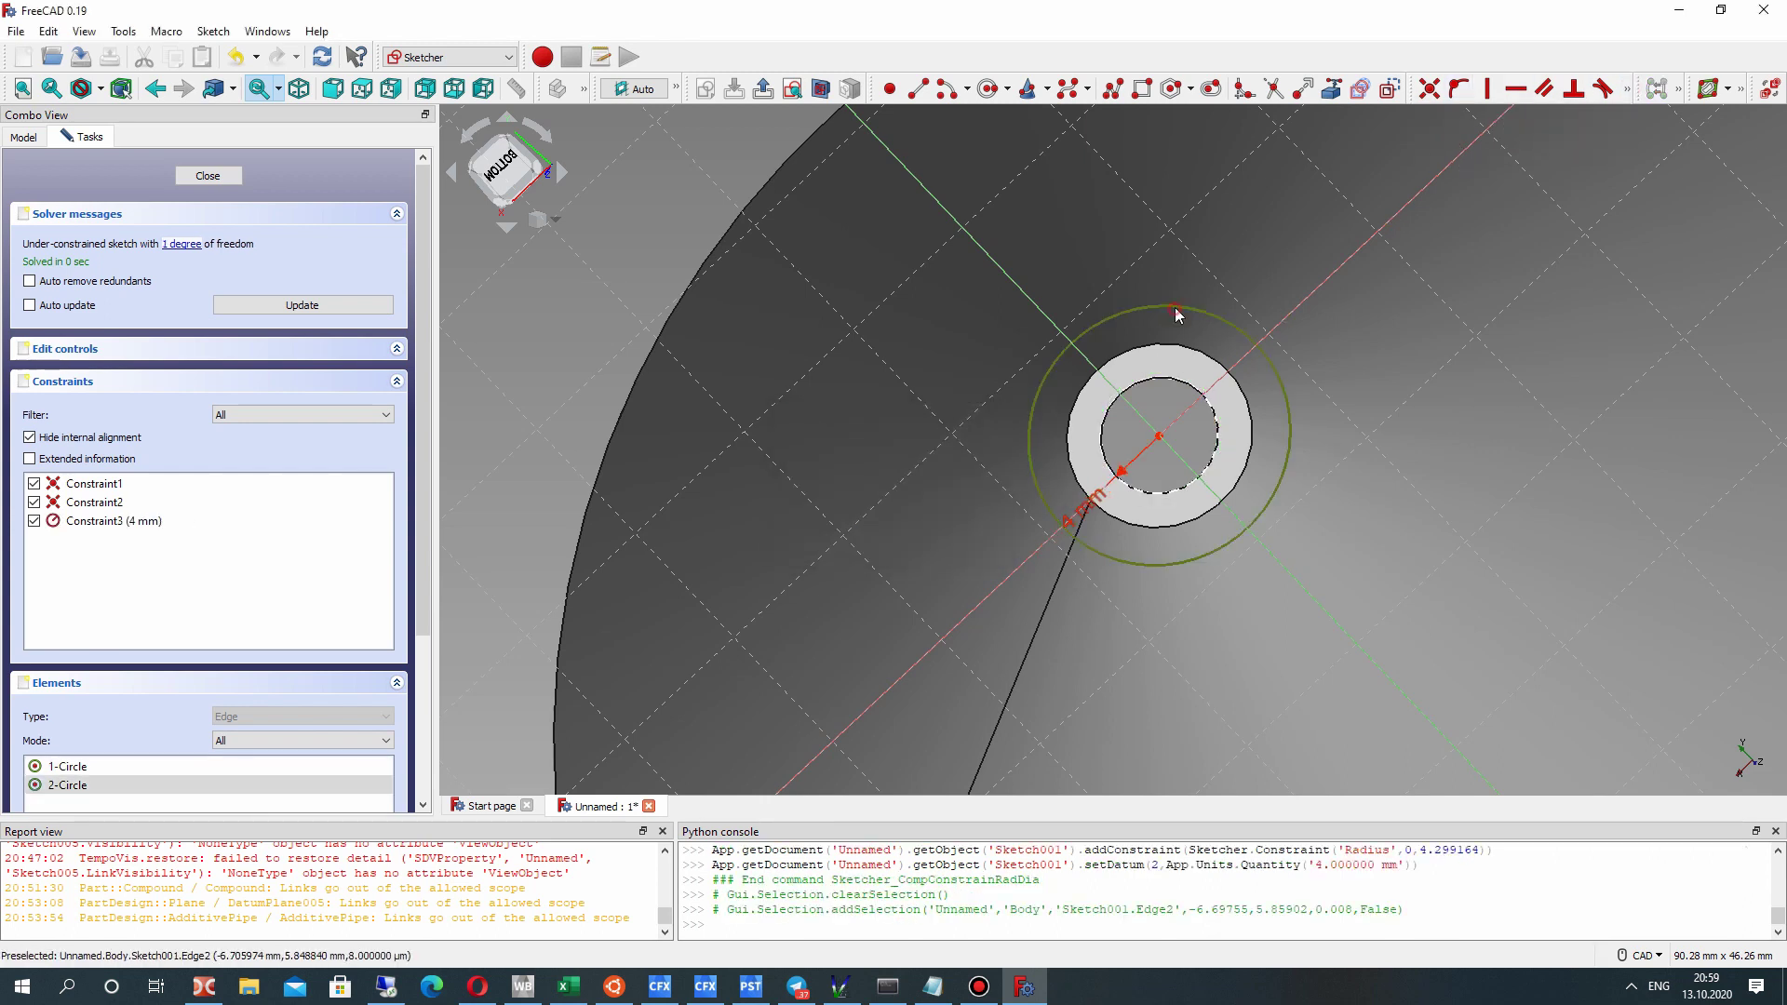
pyautogui.click(1628, 90)
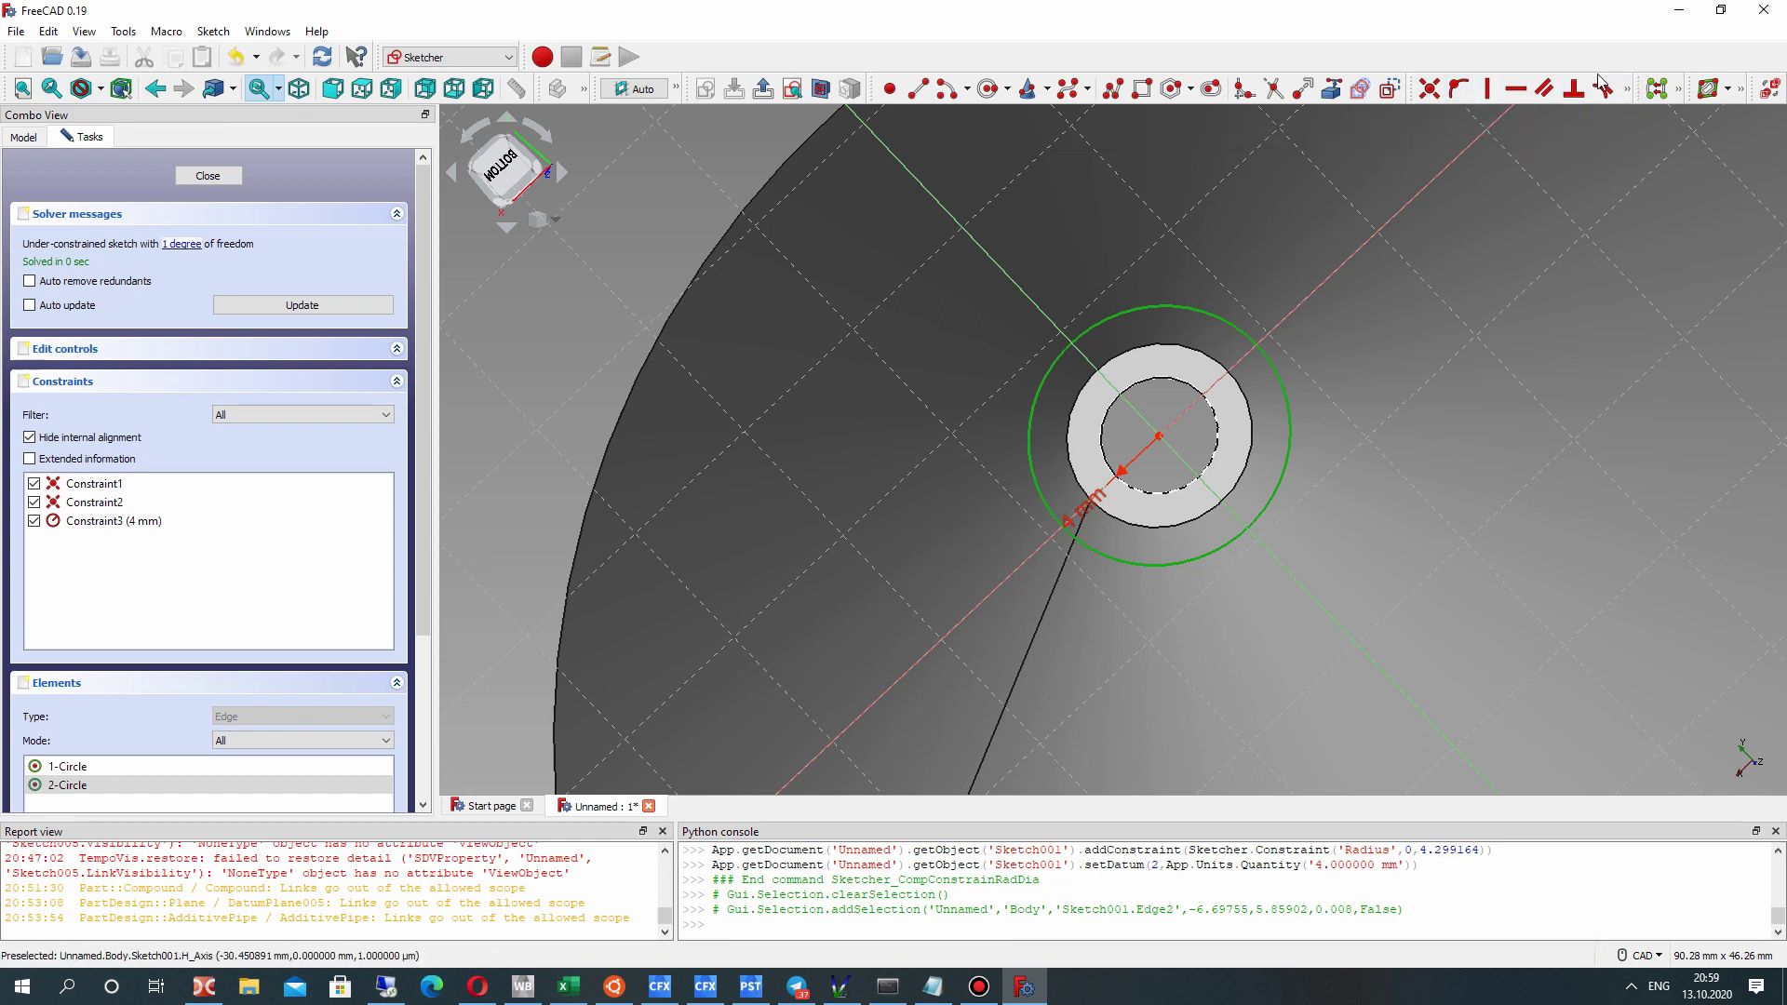
pyautogui.click(1629, 90)
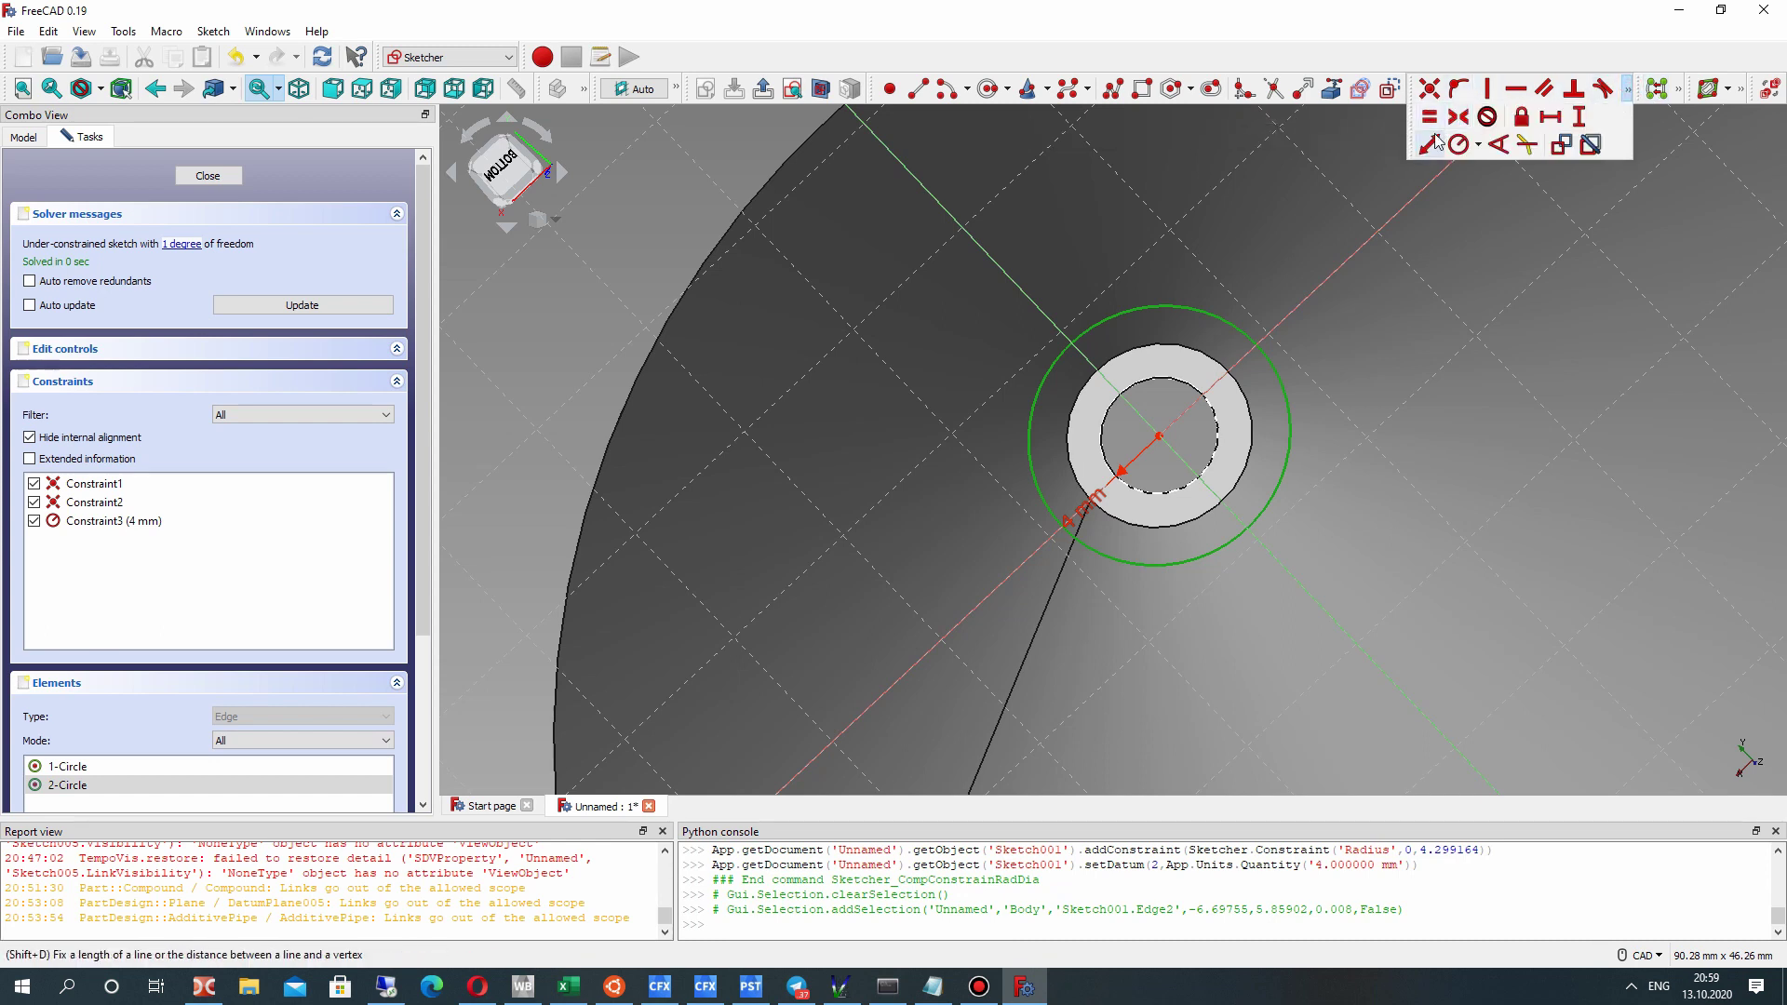
pyautogui.click(1458, 145)
pyautogui.write('6')
pyautogui.press('Return')
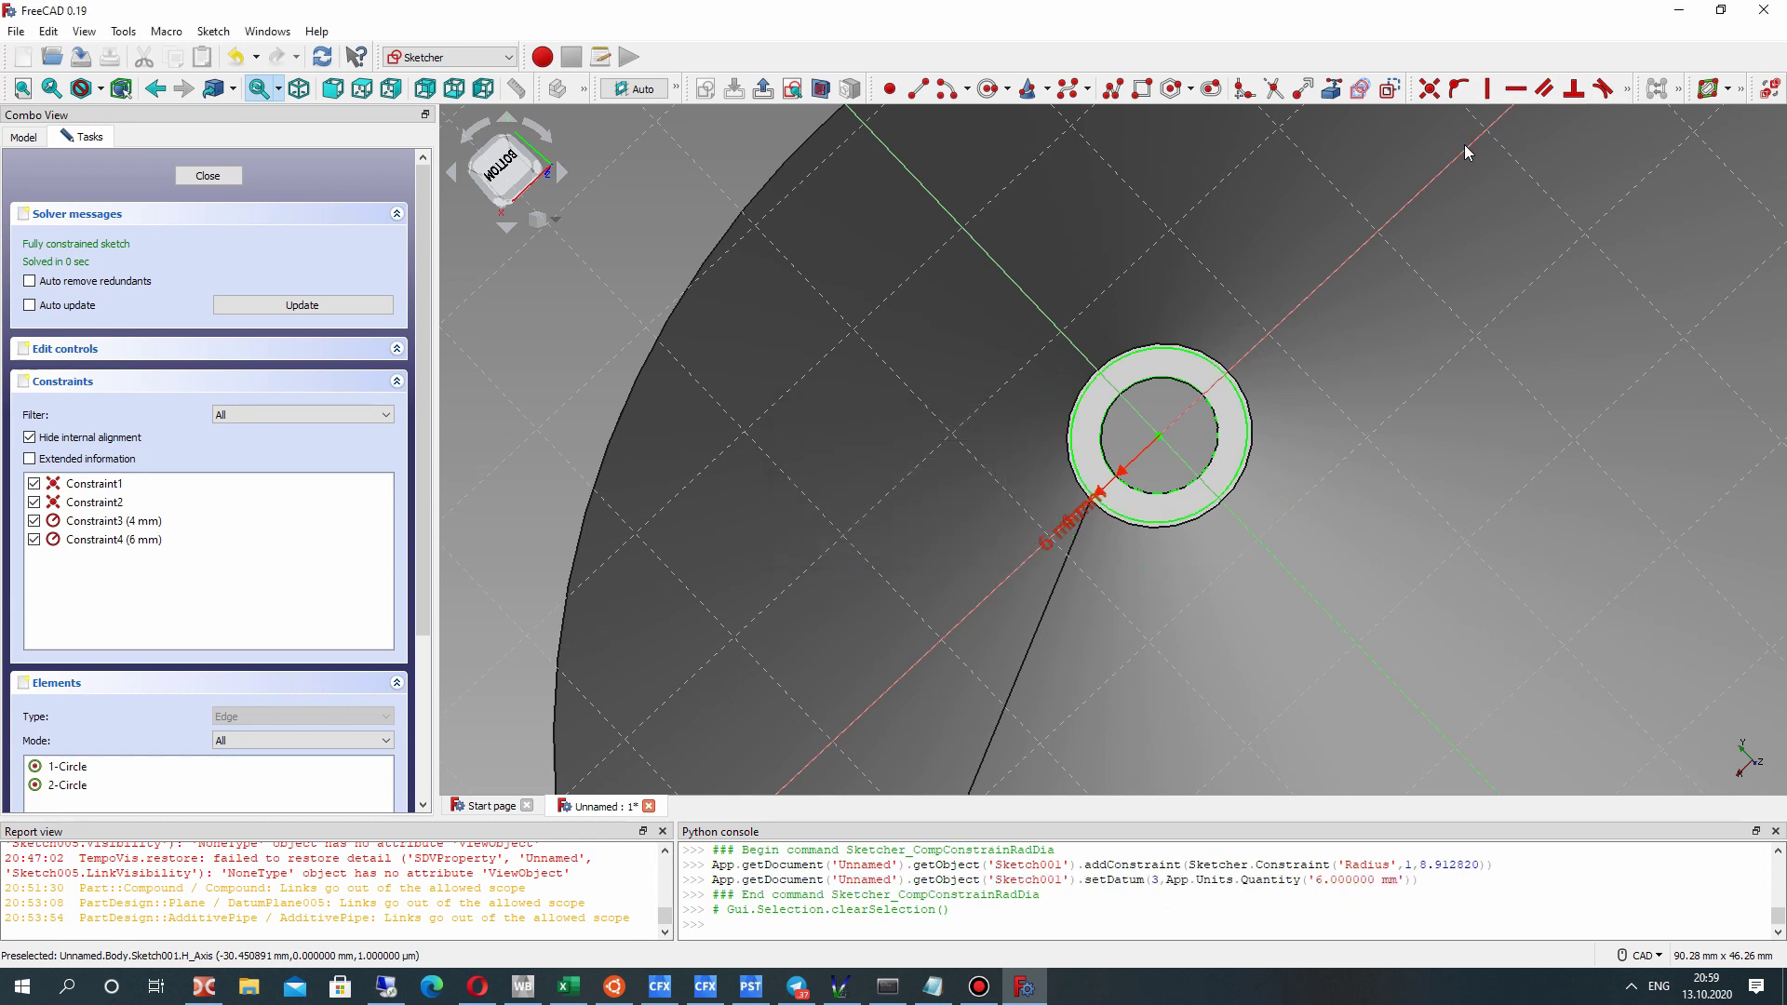
pyautogui.scroll(2, 1070, 445)
pyautogui.scroll(-1, 990, 561)
pyautogui.moveTo(926, 423); pyautogui.dragTo(925, 410)
pyautogui.doubleClick(935, 414)
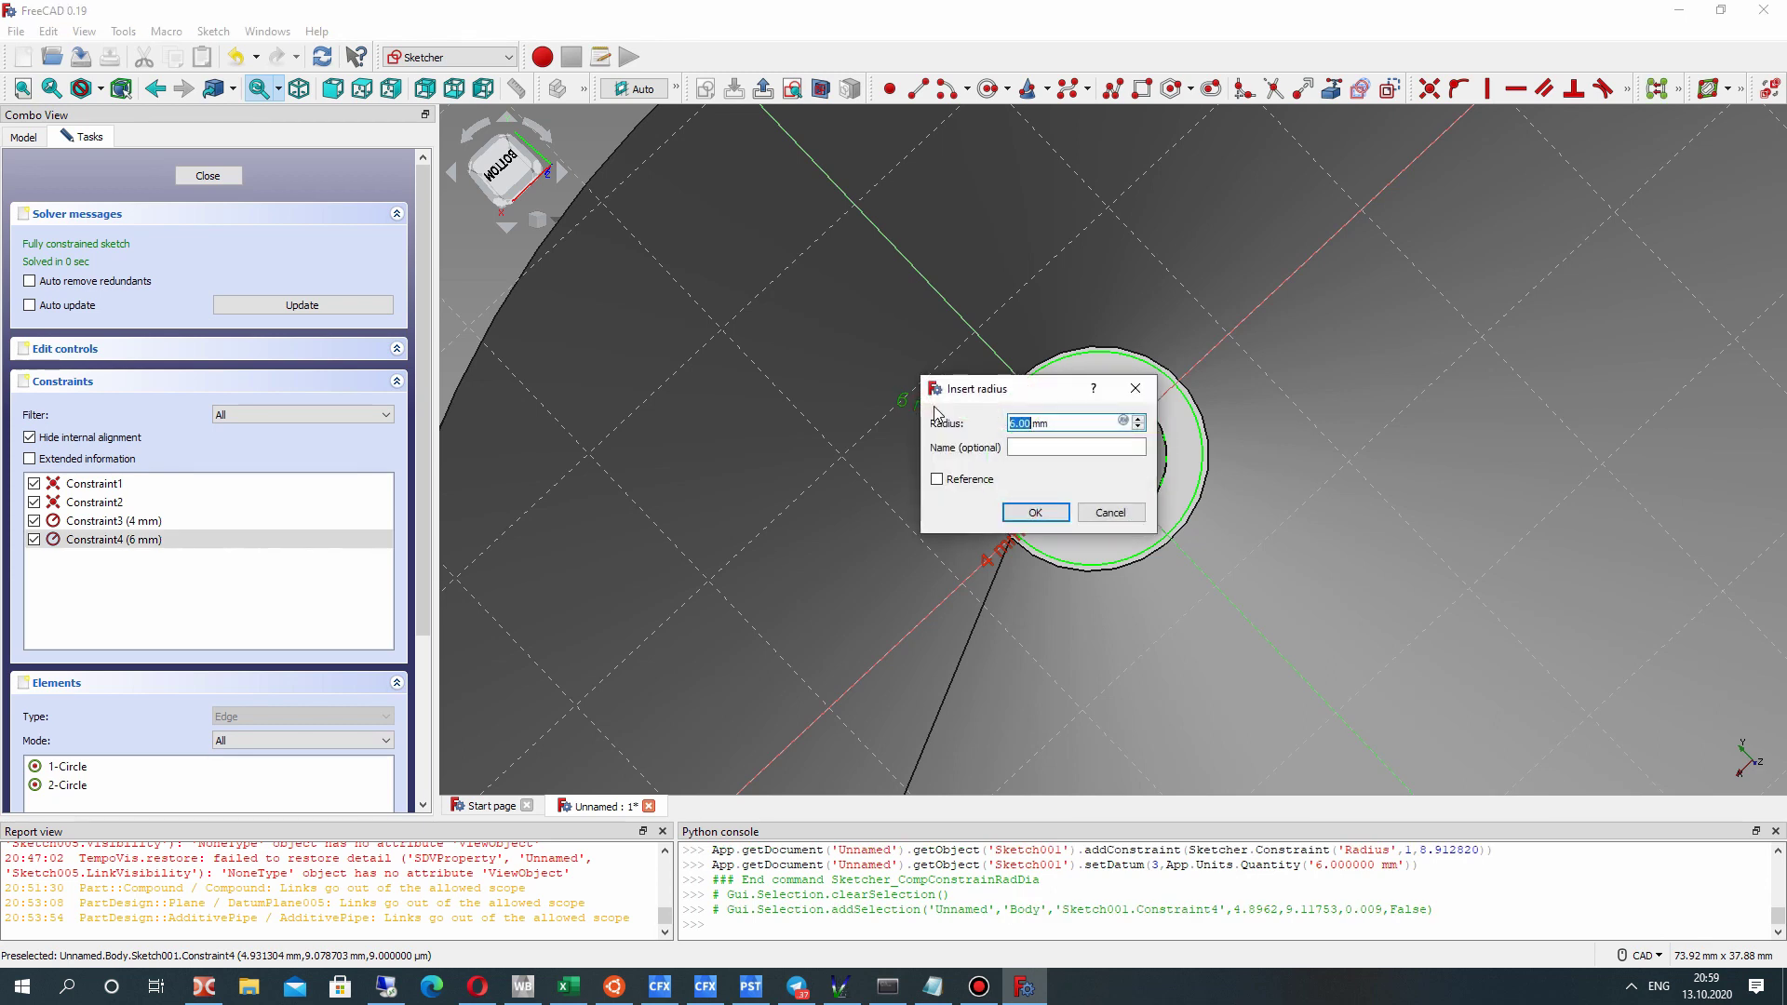
pyautogui.press('Escape')
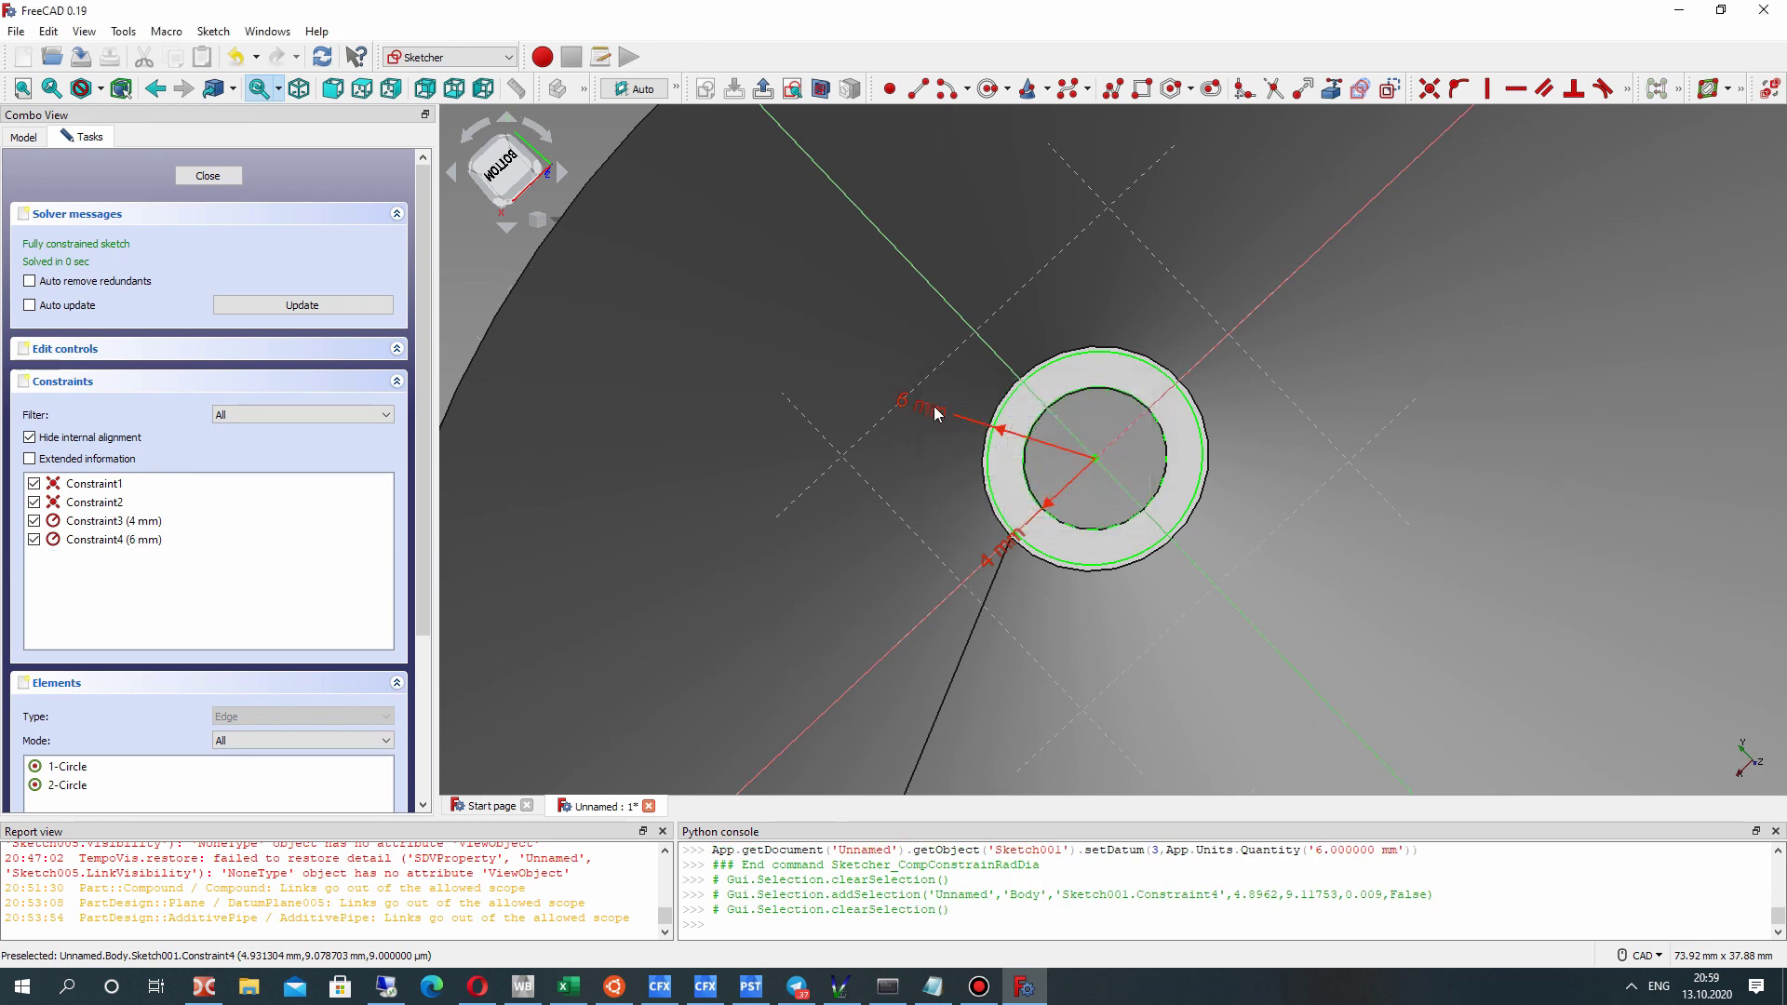
# Close the ring sketch, then reopen the Fillet feature and accept it unchanged.
pyautogui.click(200, 177)
pyautogui.rightClick(94, 267)
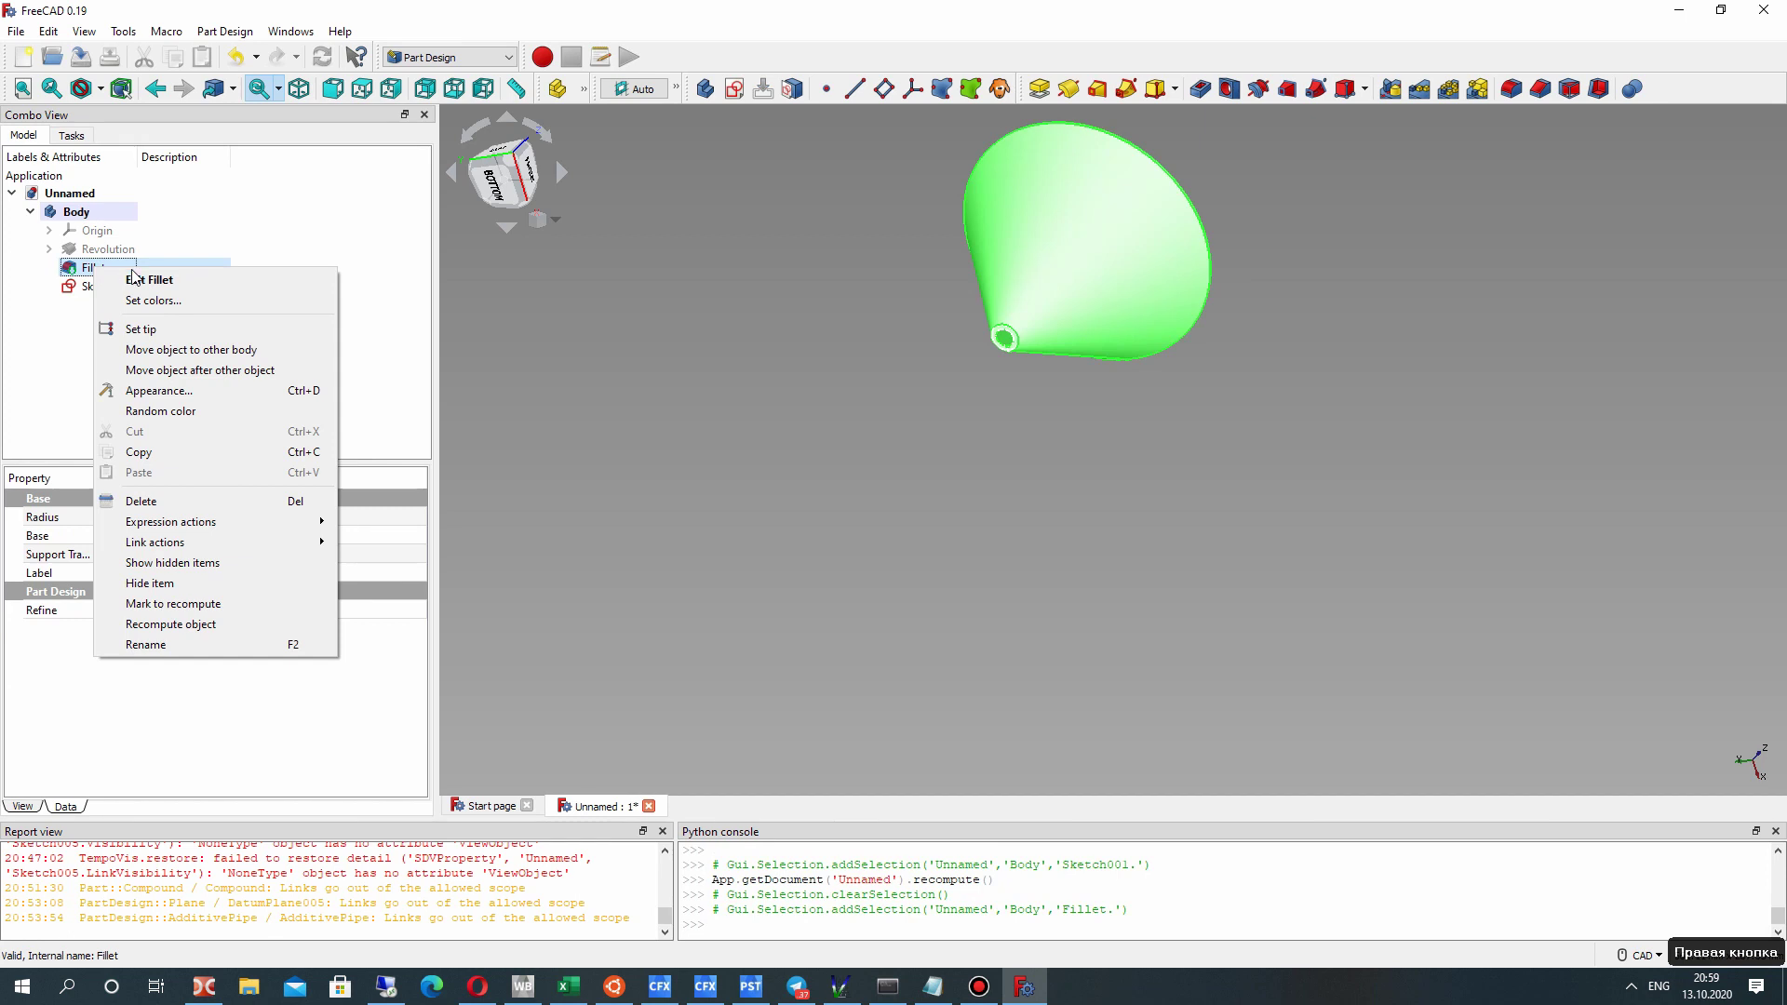
pyautogui.click(133, 278)
pyautogui.click(178, 177)
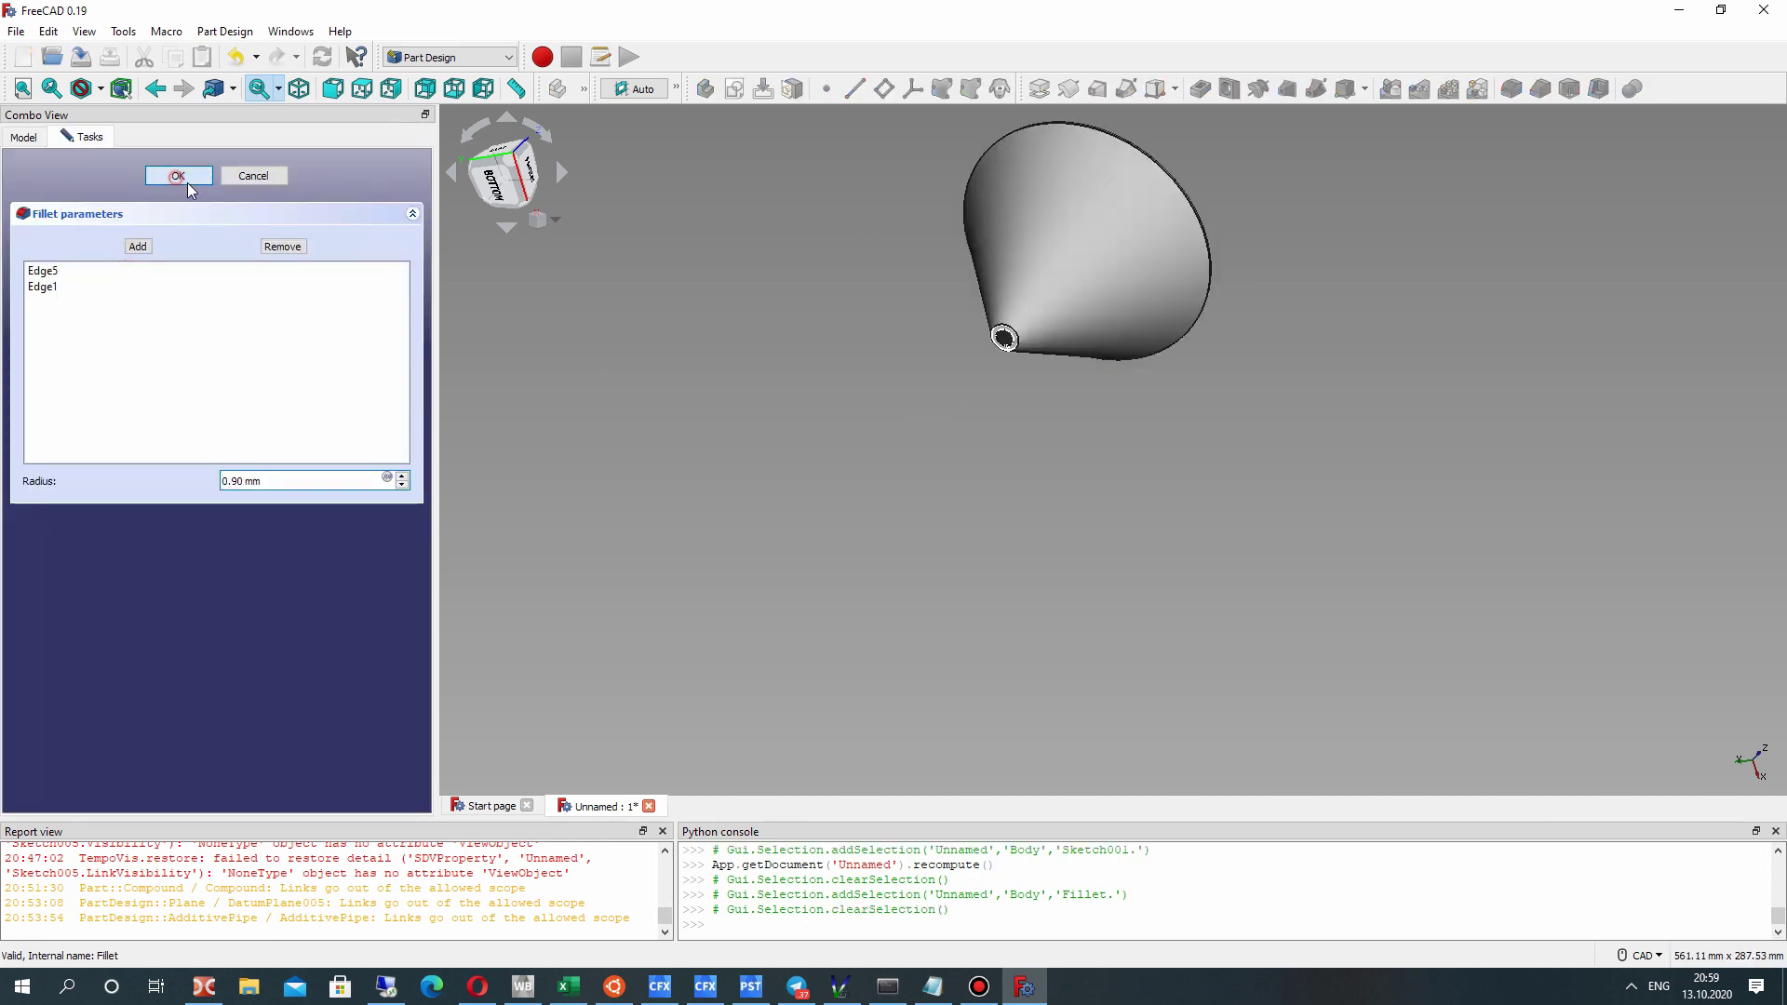
pyautogui.scroll(1, 1005, 342)
pyautogui.scroll(3, 1005, 342)
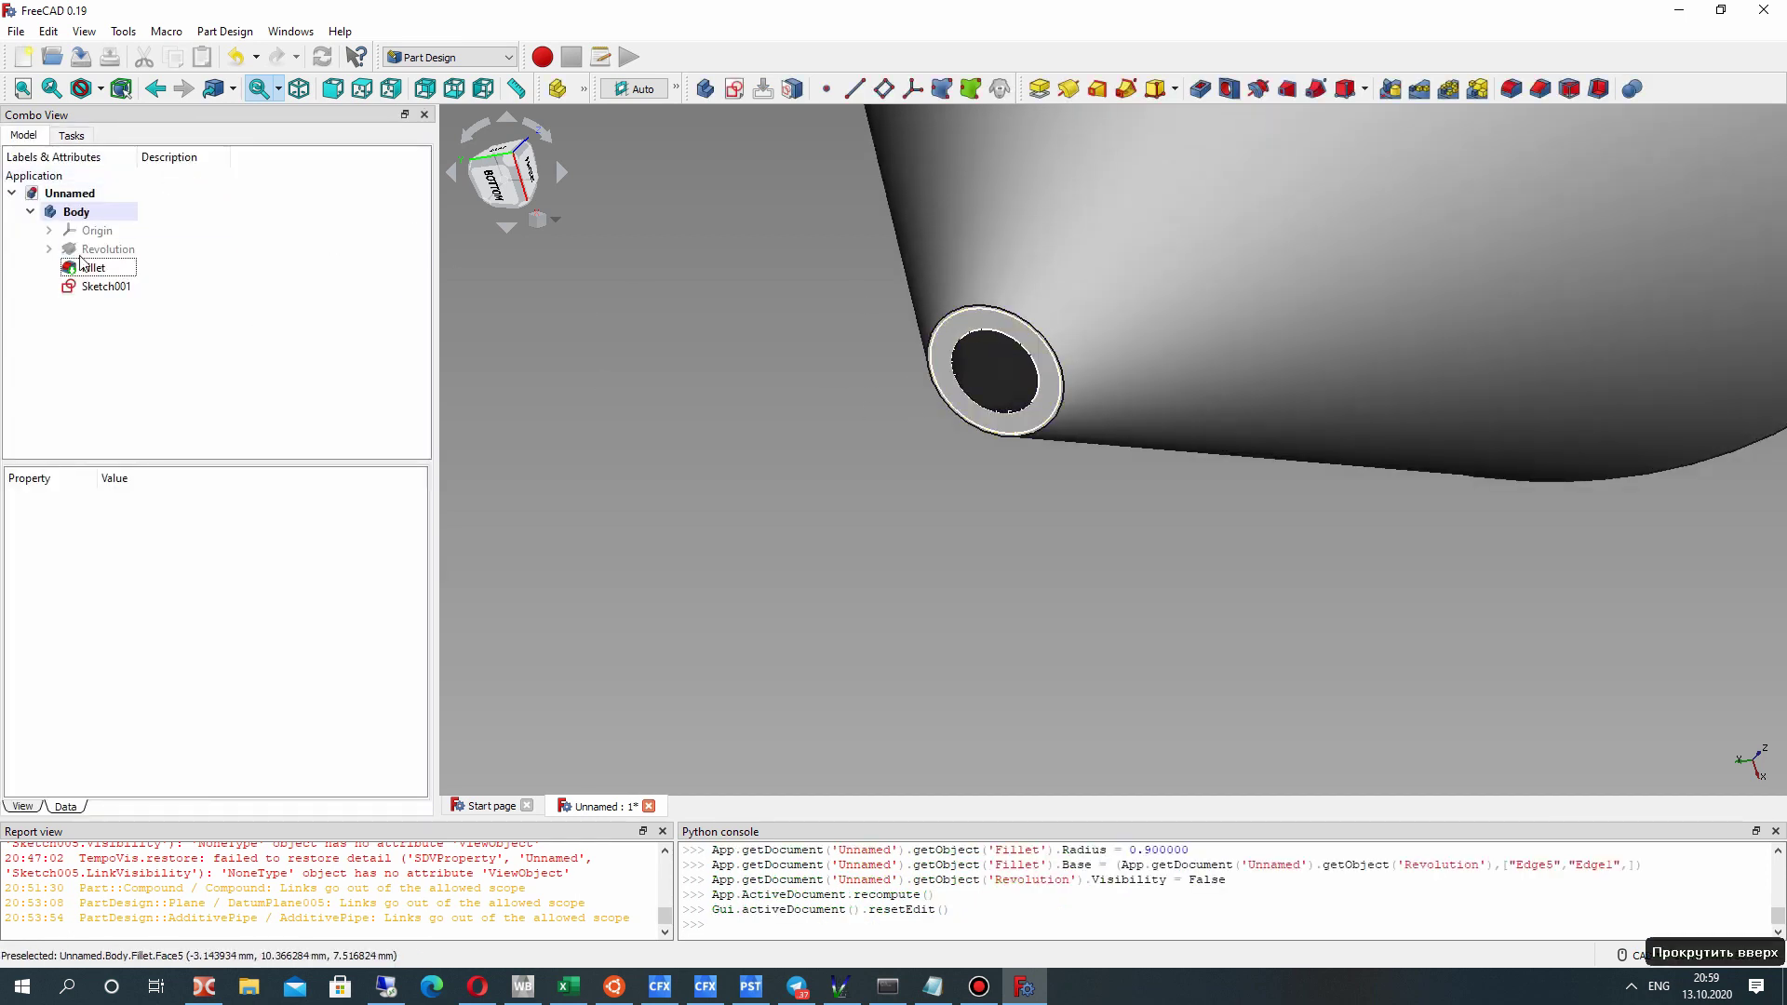
pyautogui.rightClick(93, 286)
# Reopen Sketch001, inspect the cone from the side, and close it unchanged.
pyautogui.click(135, 300)
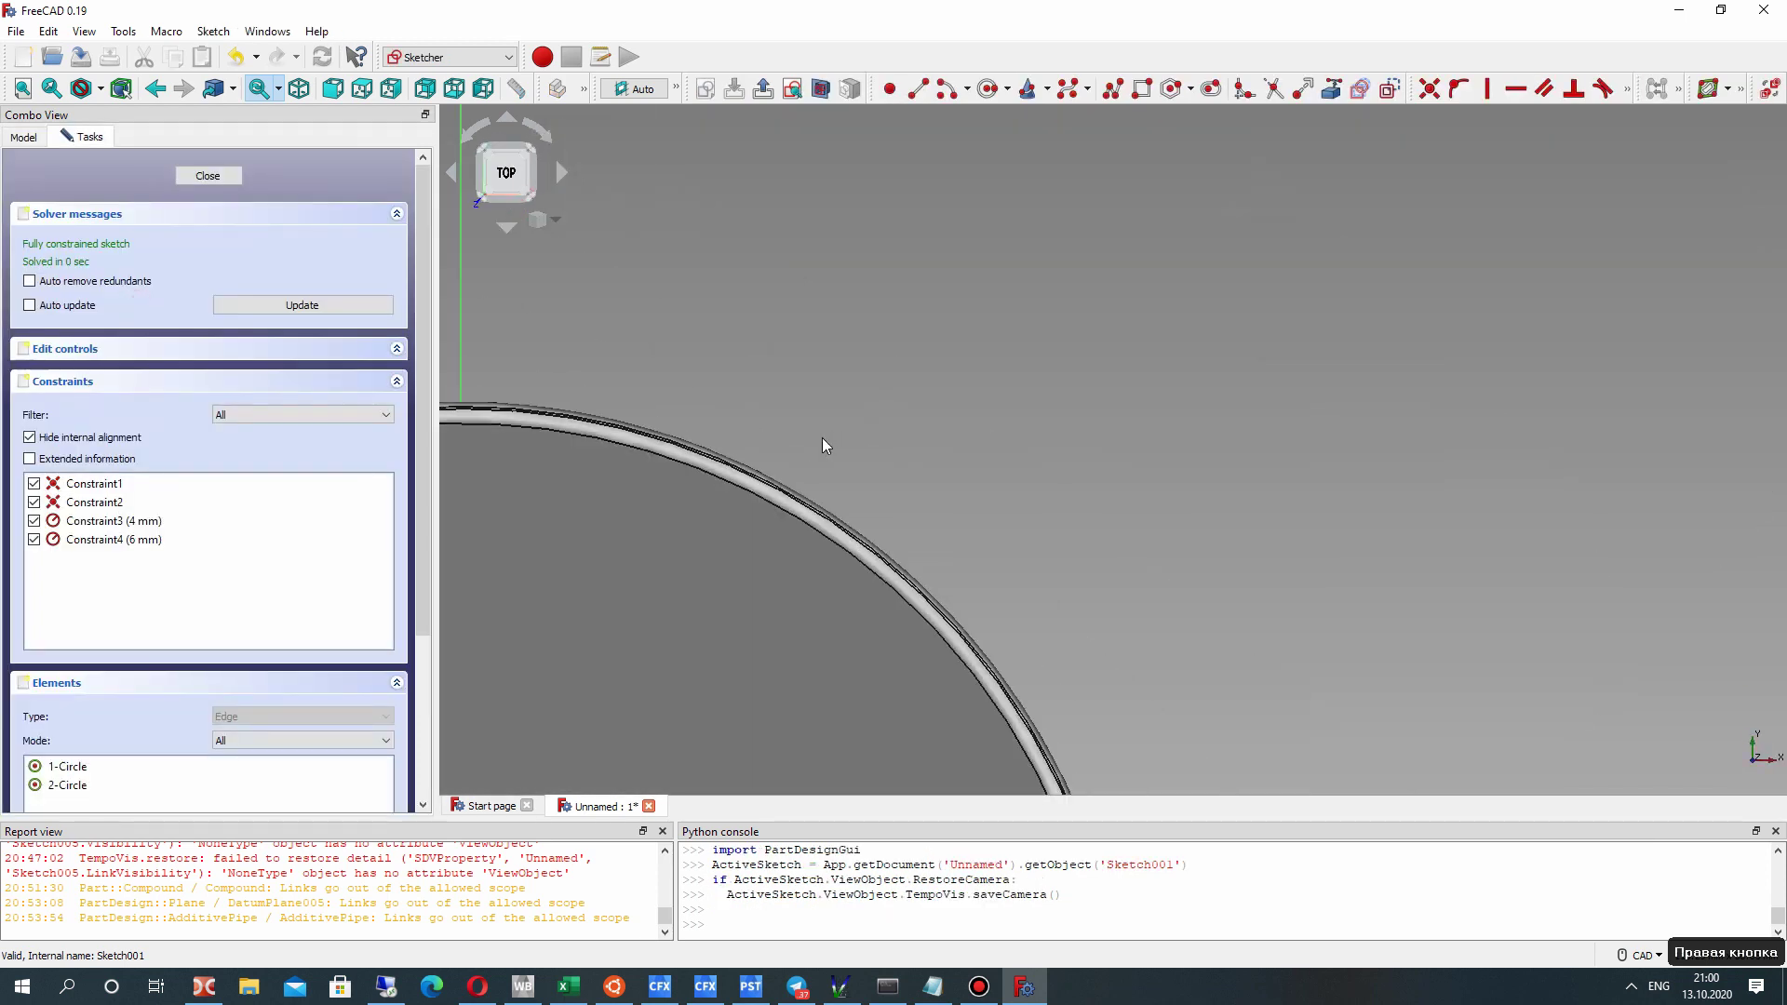
pyautogui.moveTo(778, 480)
pyautogui.mouseDown(button='middle')
pyautogui.moveTo(1105, 375)
pyautogui.moveTo(1037, 353)
pyautogui.mouseUp(button='middle')
pyautogui.moveTo(1349, 216); pyautogui.dragTo(1163, 279, button='middle')
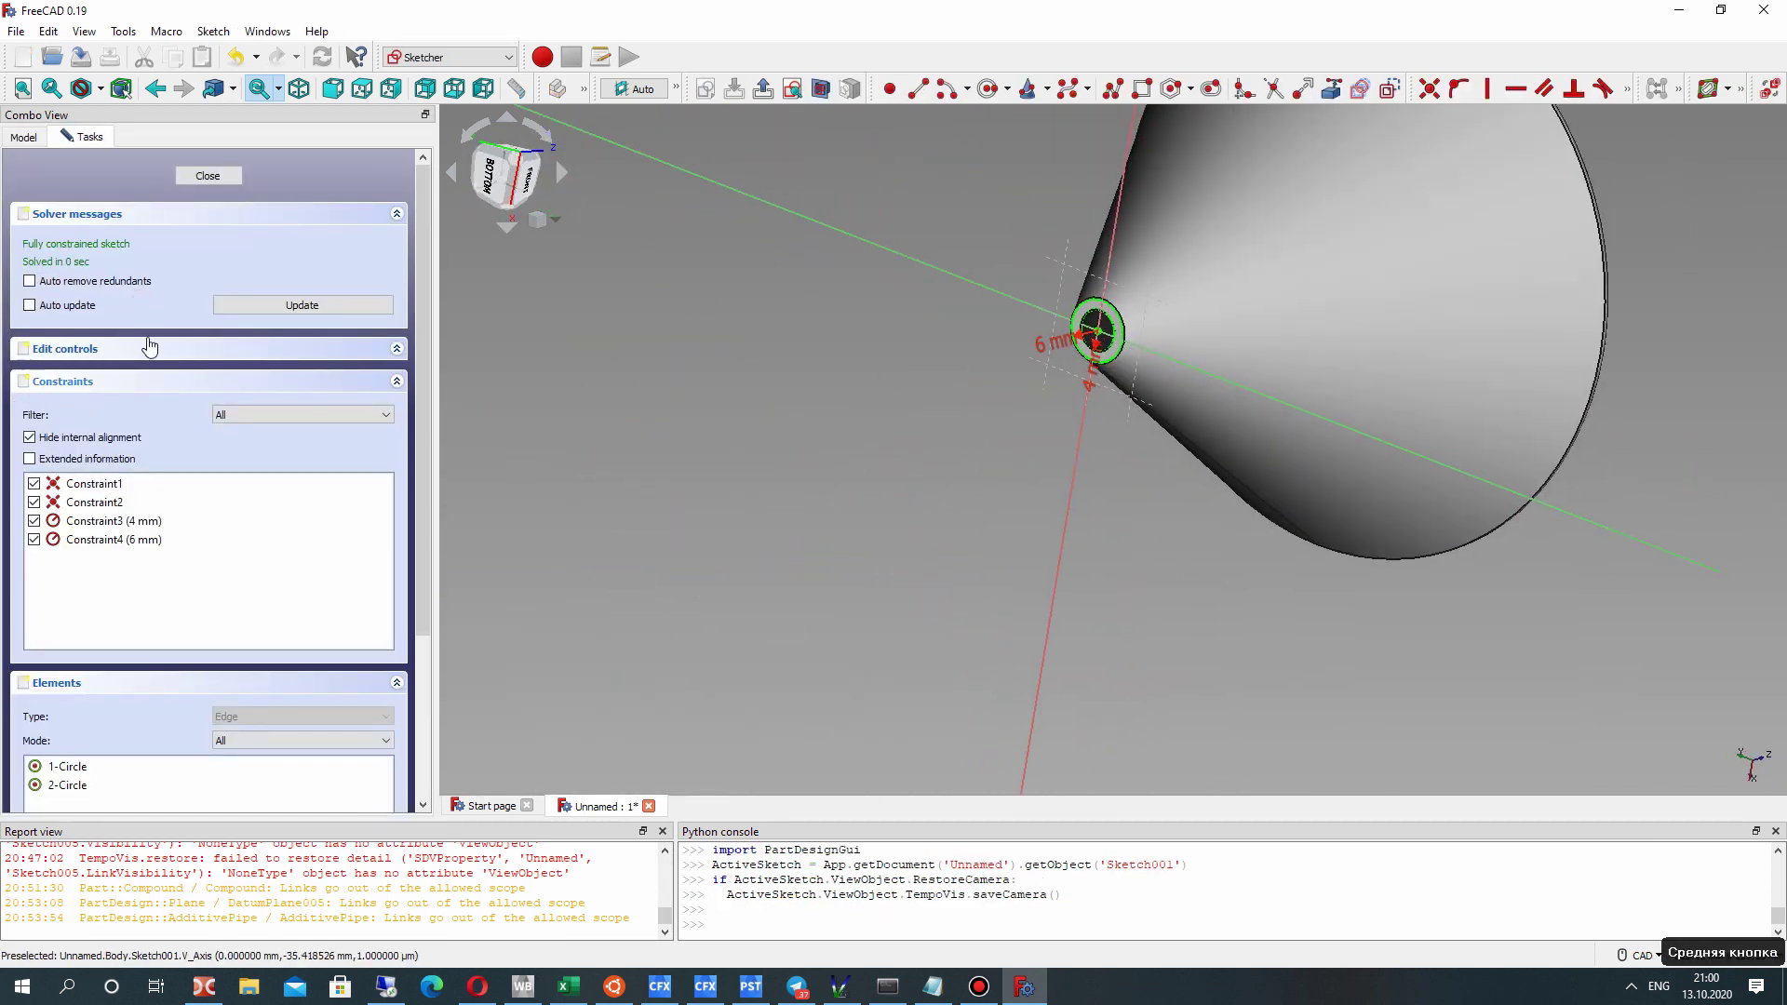
pyautogui.click(207, 175)
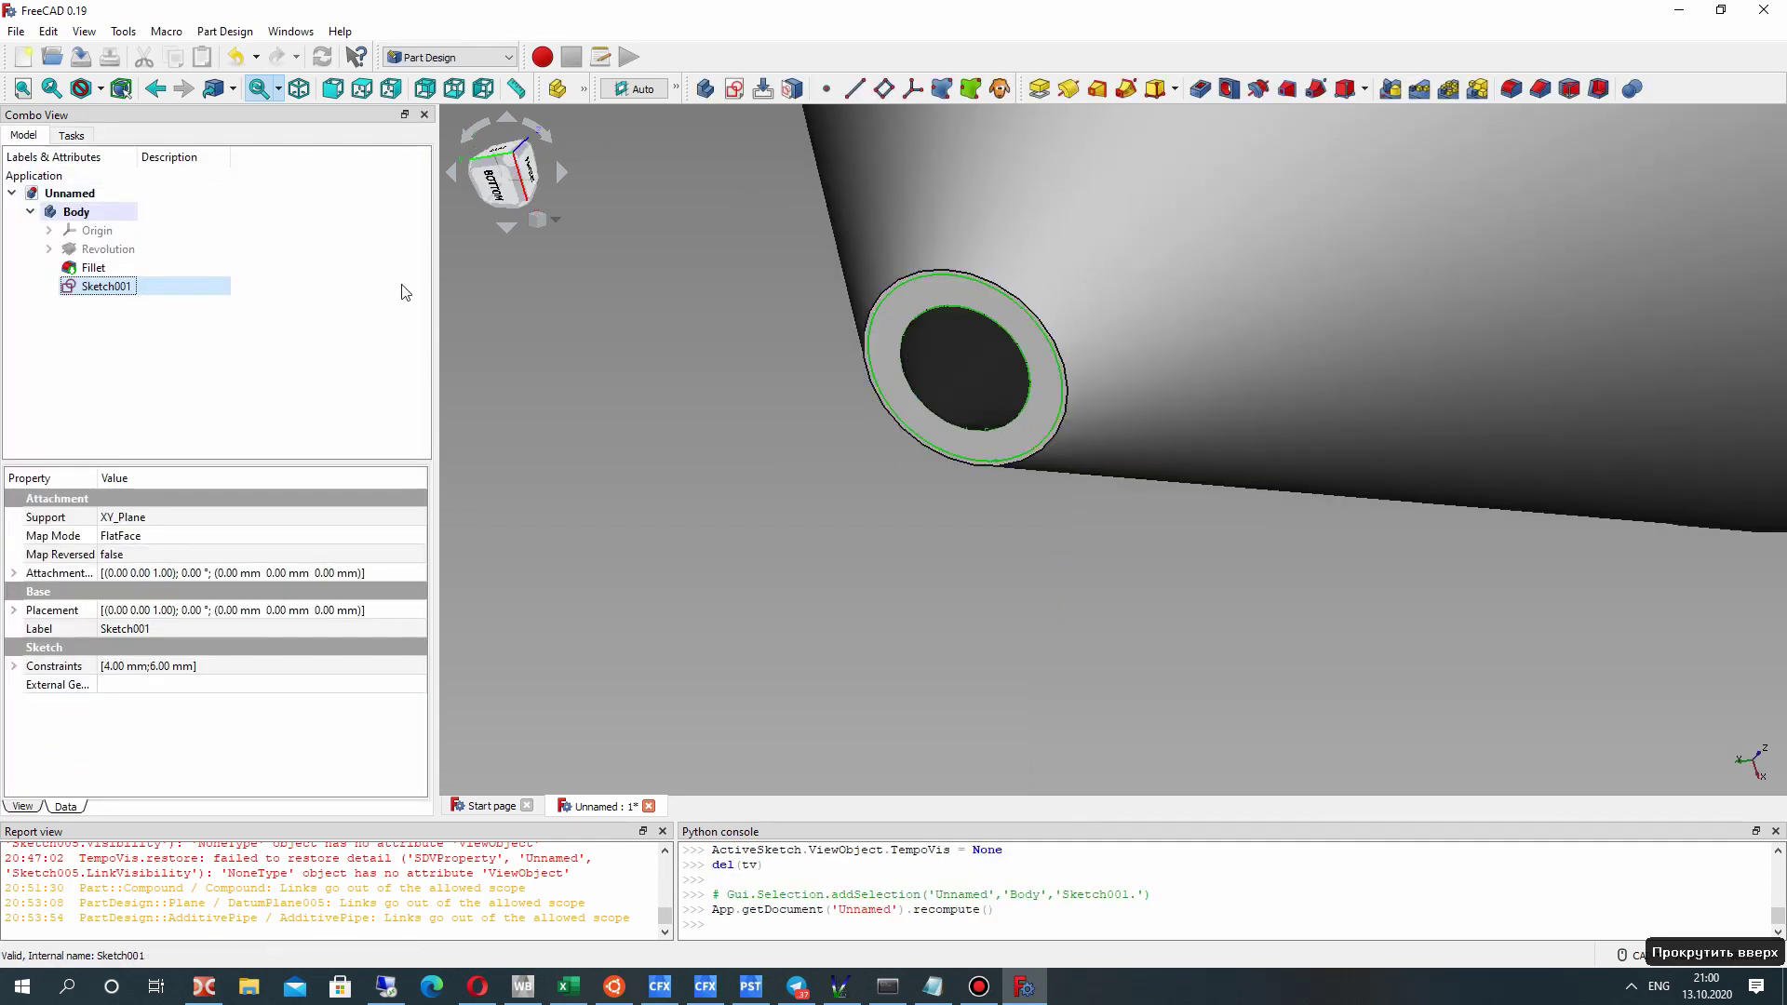
# Create a new sketch on the YZ_Plane from a left-side view.
pyautogui.scroll(-5, 967, 321)
pyautogui.moveTo(970, 320); pyautogui.dragTo(1042, 247, button='middle')
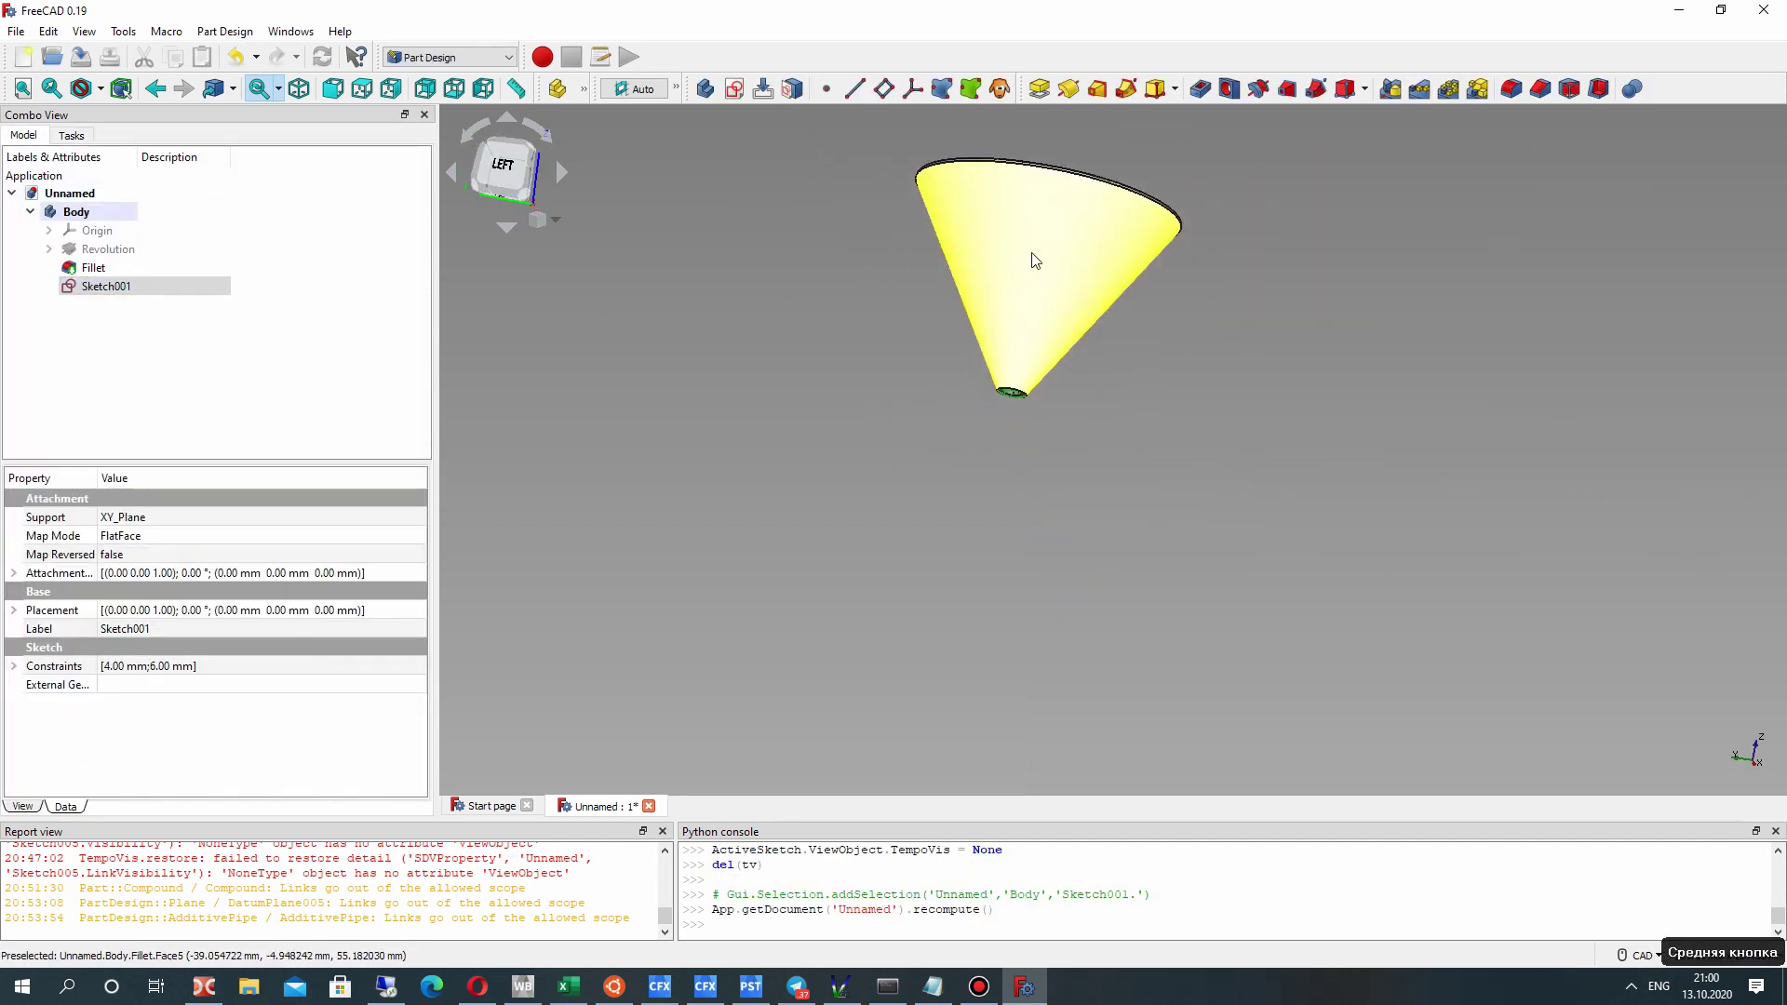
pyautogui.click(734, 88)
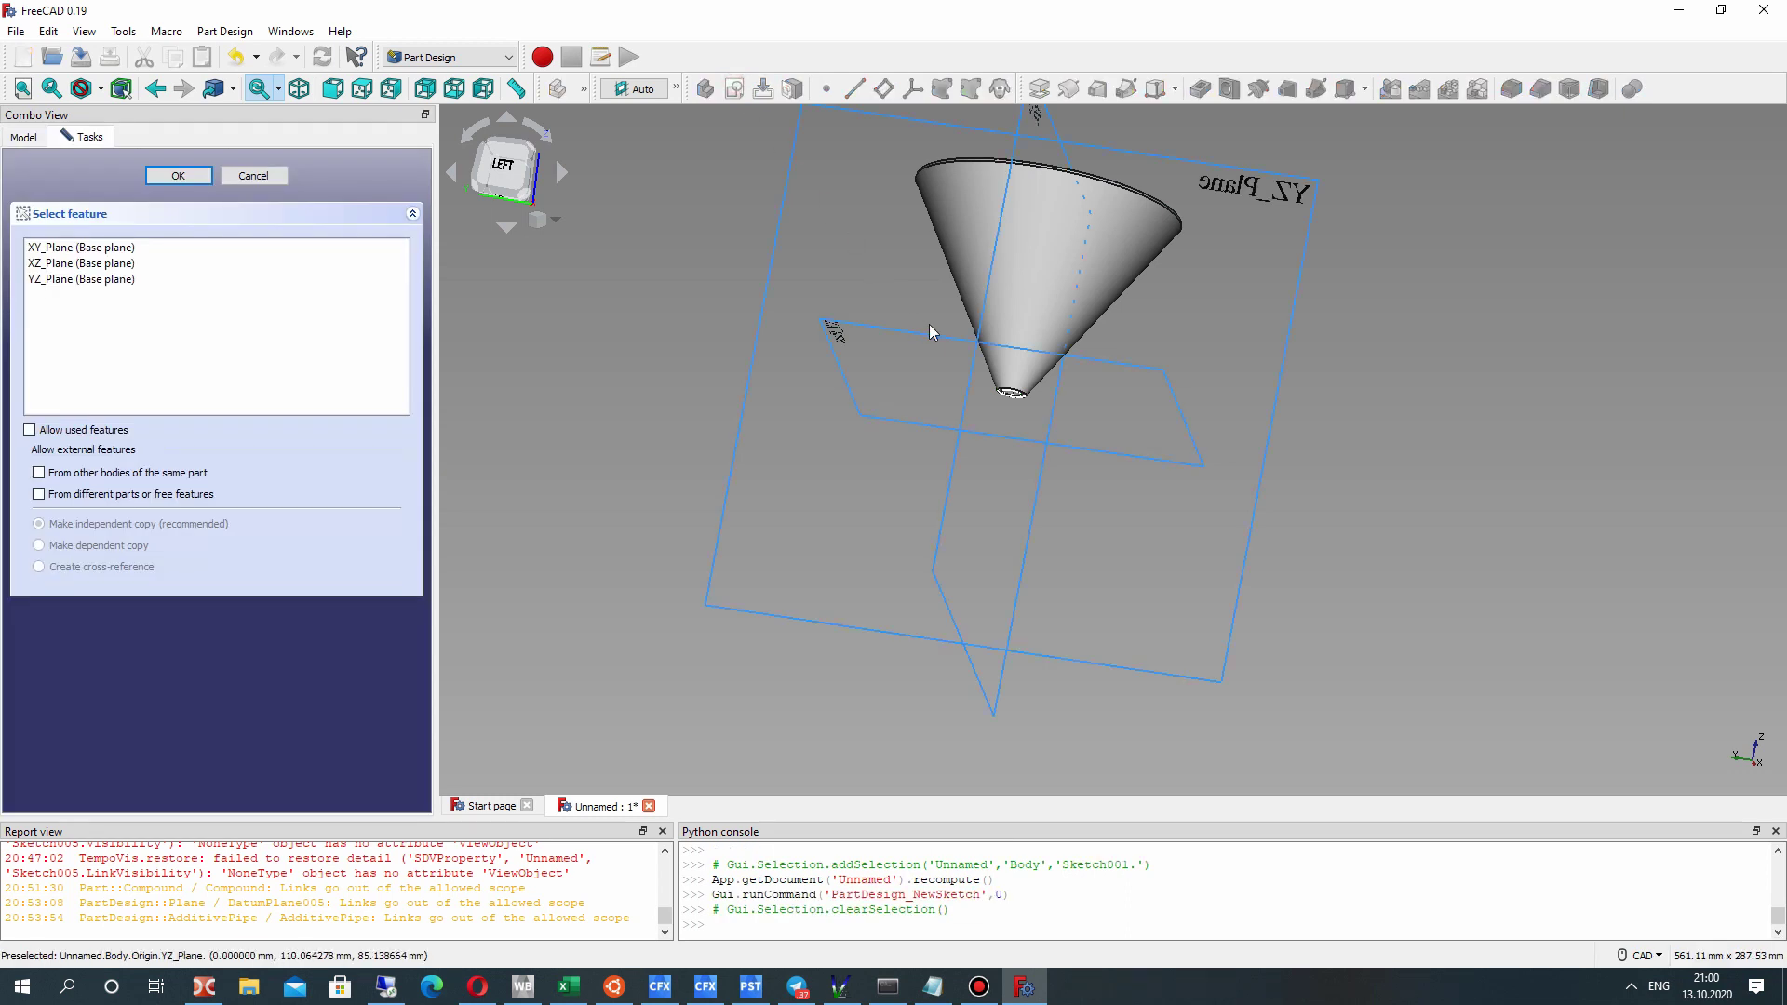
pyautogui.click(1258, 186)
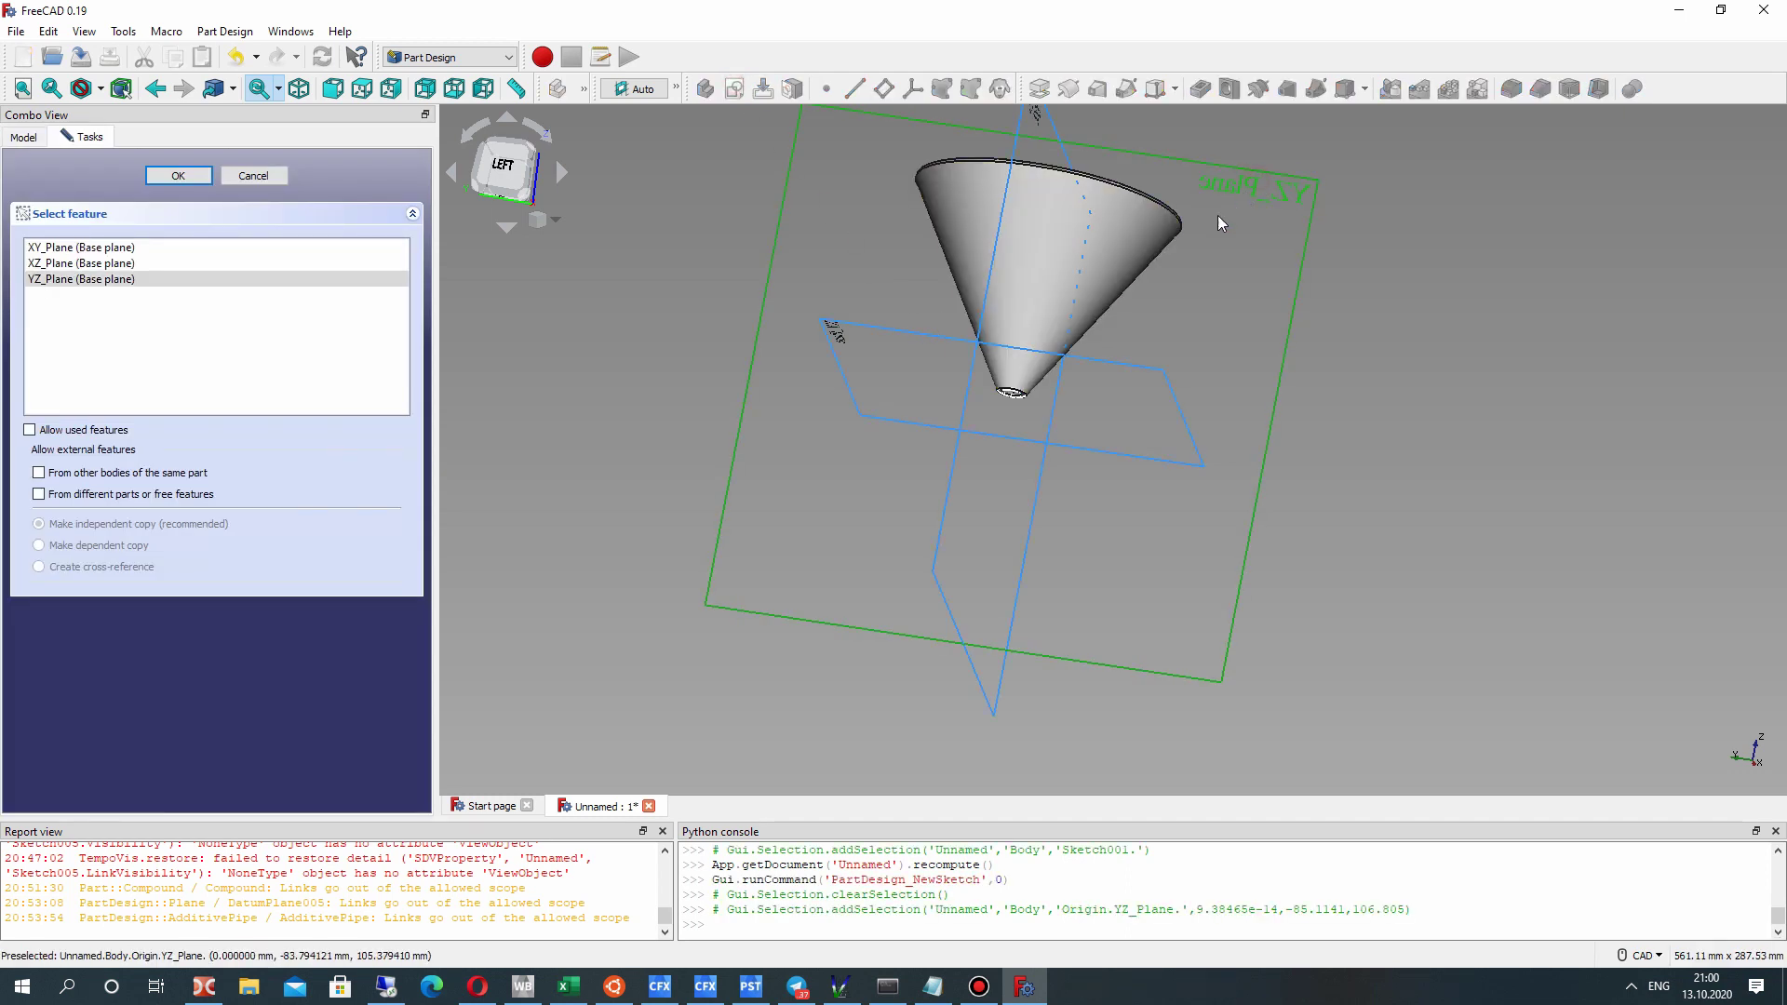
pyautogui.click(153, 173)
pyautogui.moveTo(1291, 460); pyautogui.dragTo(1169, 311, button='middle')
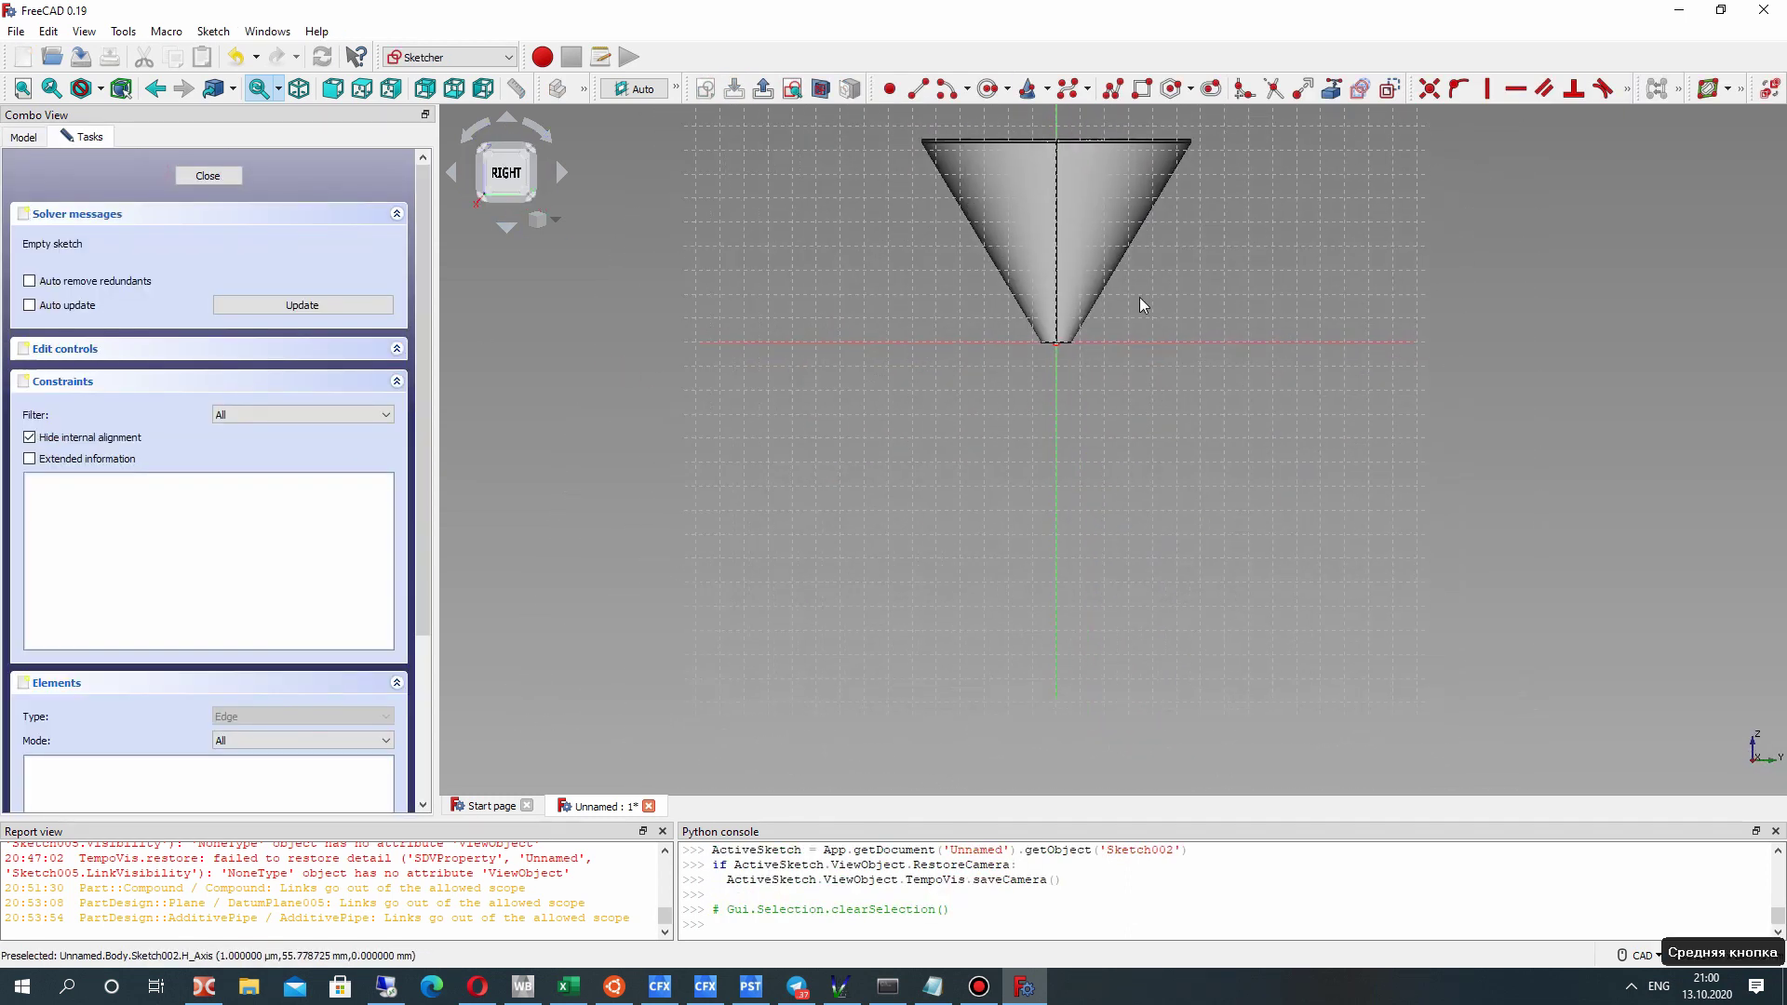
# Draw a line from the sketch origin straight down along the vertical axis.
pyautogui.click(919, 89)
pyautogui.scroll(2, 1118, 417)
pyautogui.scroll(-1, 1118, 417)
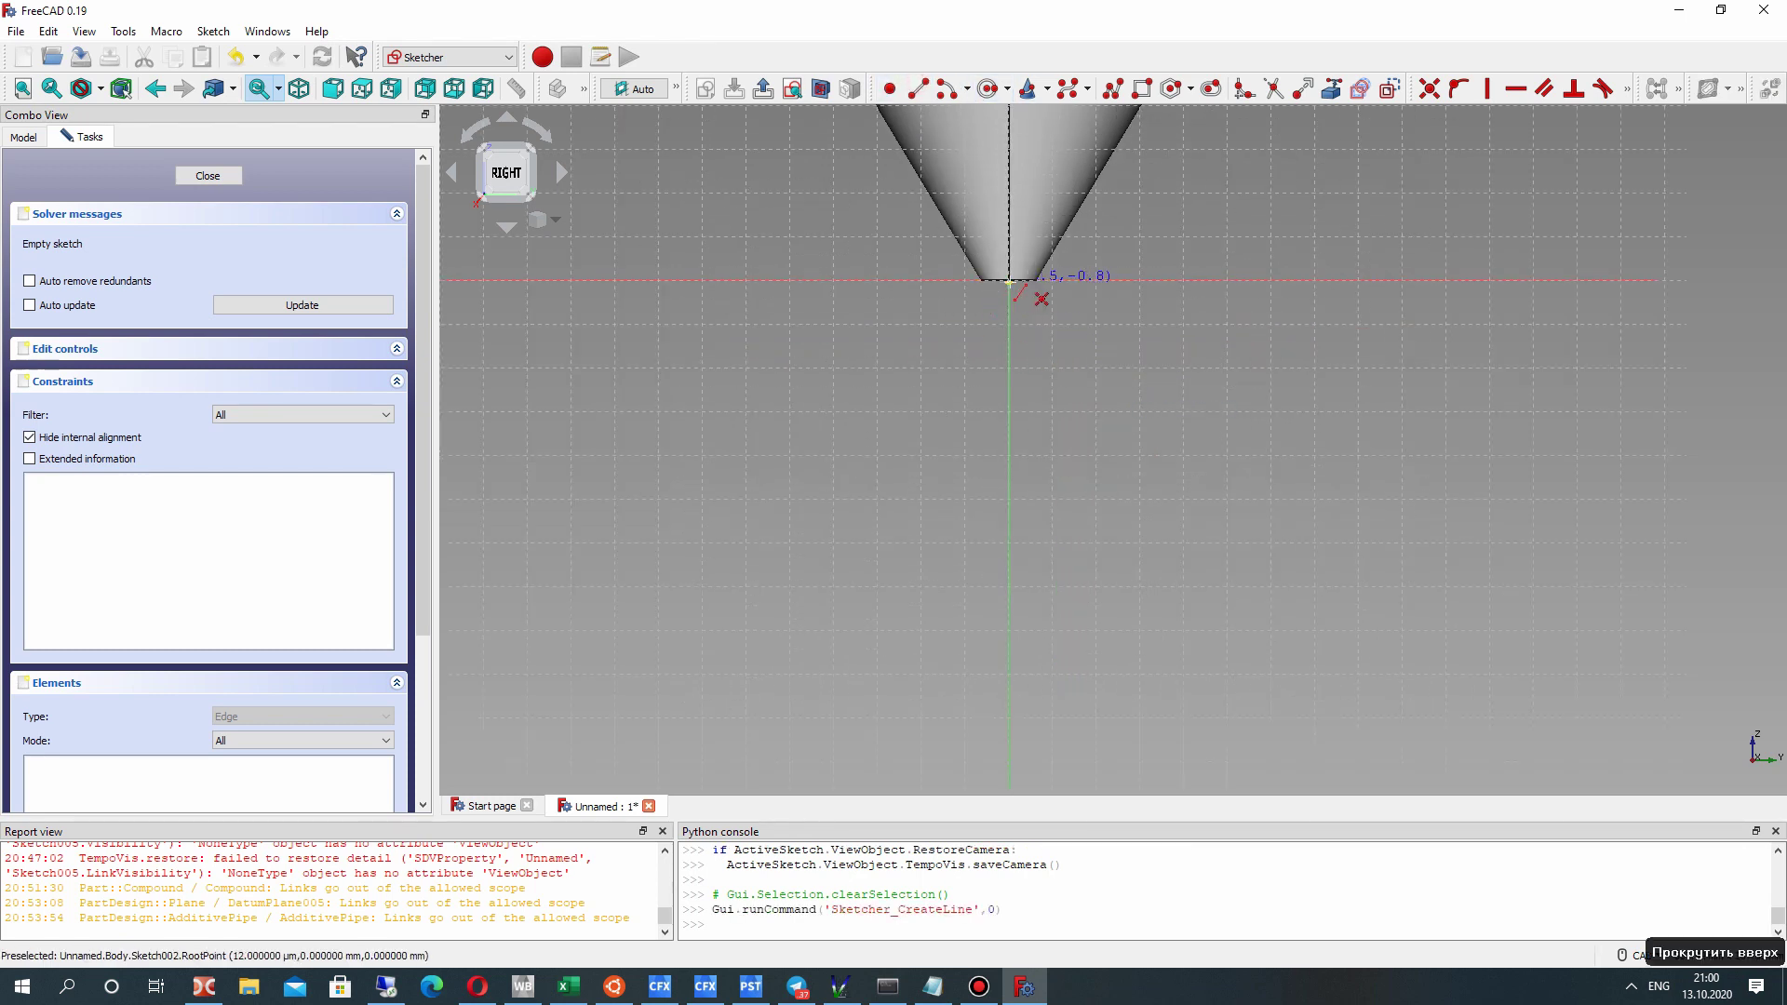
pyautogui.click(1009, 279)
pyautogui.press('Escape')
pyautogui.press('Escape')
pyautogui.click(918, 88)
pyautogui.scroll(1, 1010, 291)
pyautogui.click(1008, 282)
pyautogui.click(1009, 672)
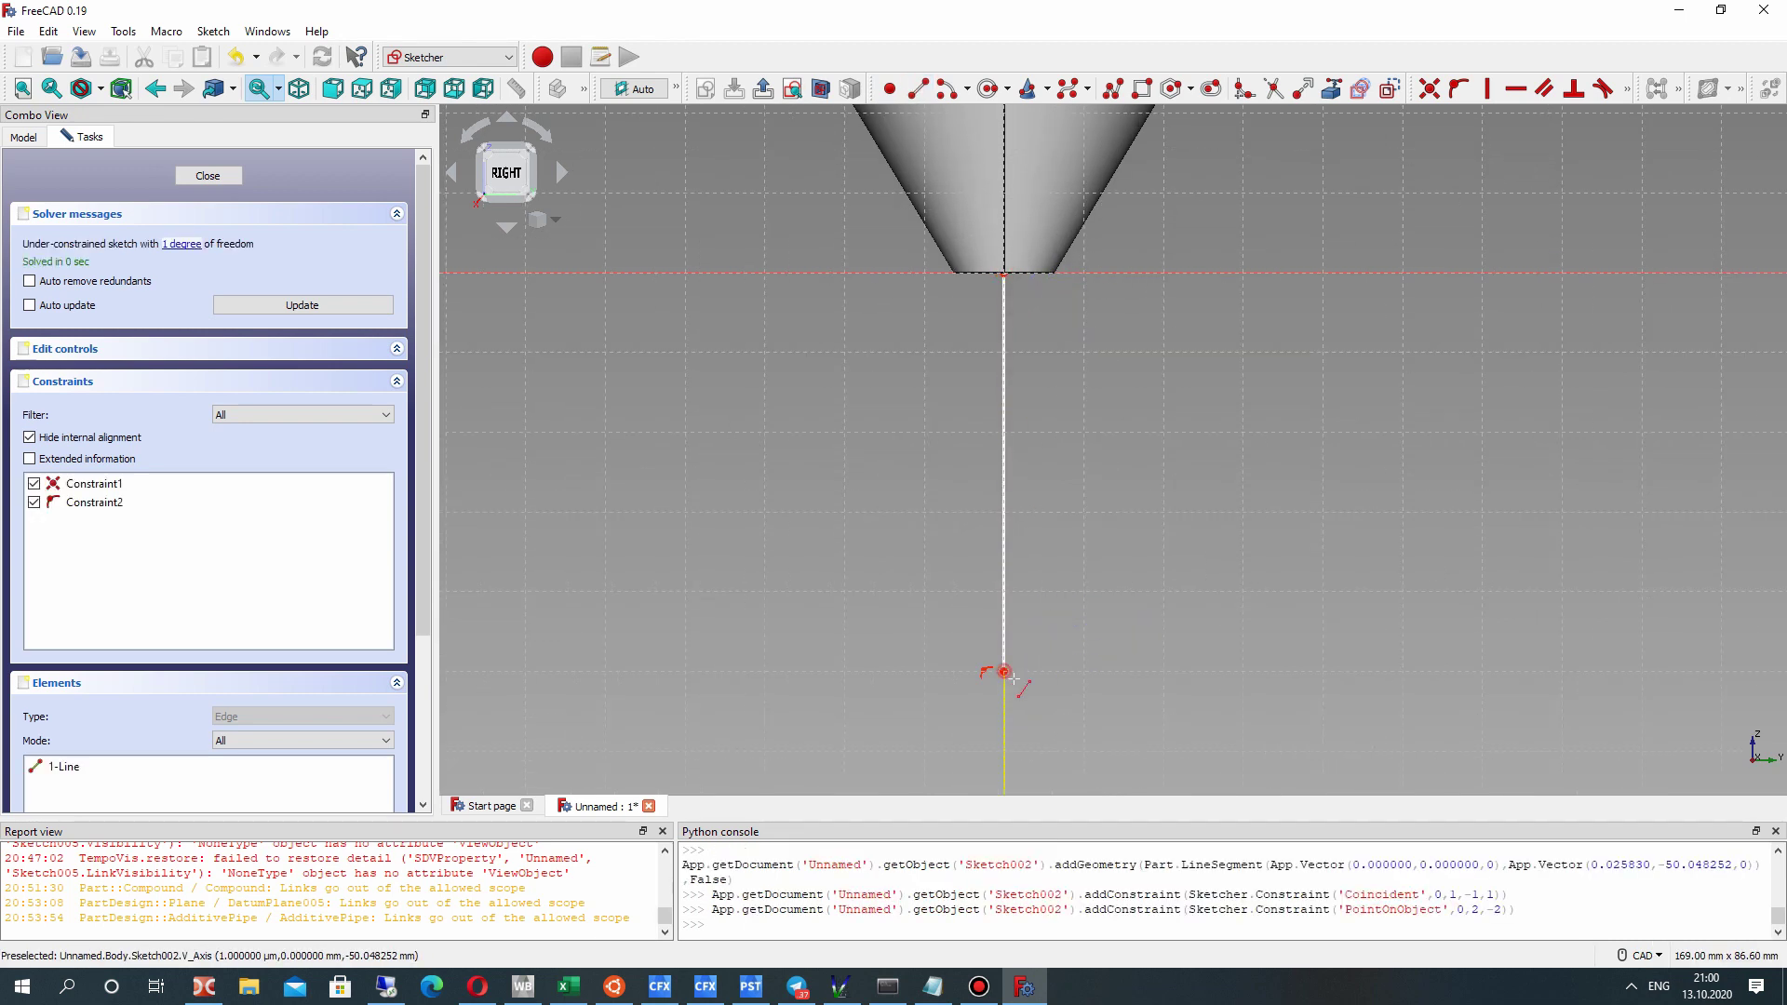
pyautogui.scroll(-1, 997, 590)
pyautogui.press('Escape')
# Constrain the vertical line's length to 80 mm, then change it to 70 mm.
pyautogui.click(1011, 356)
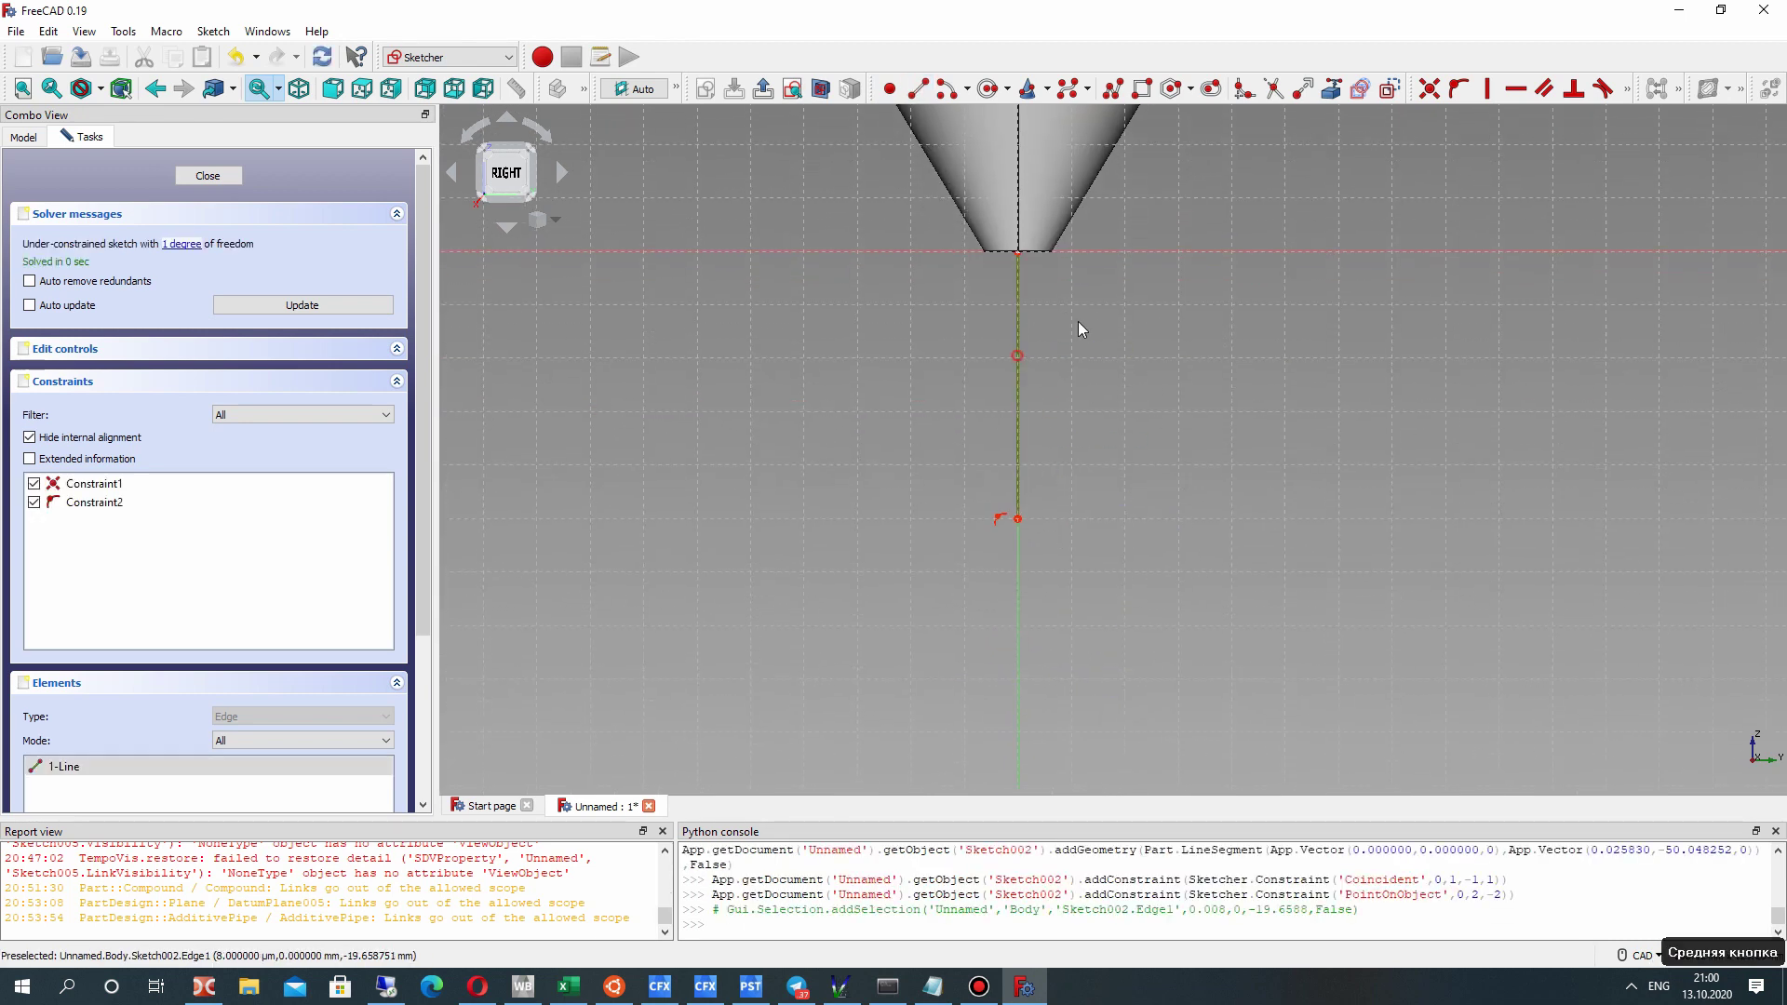
pyautogui.click(1625, 91)
pyautogui.click(1576, 117)
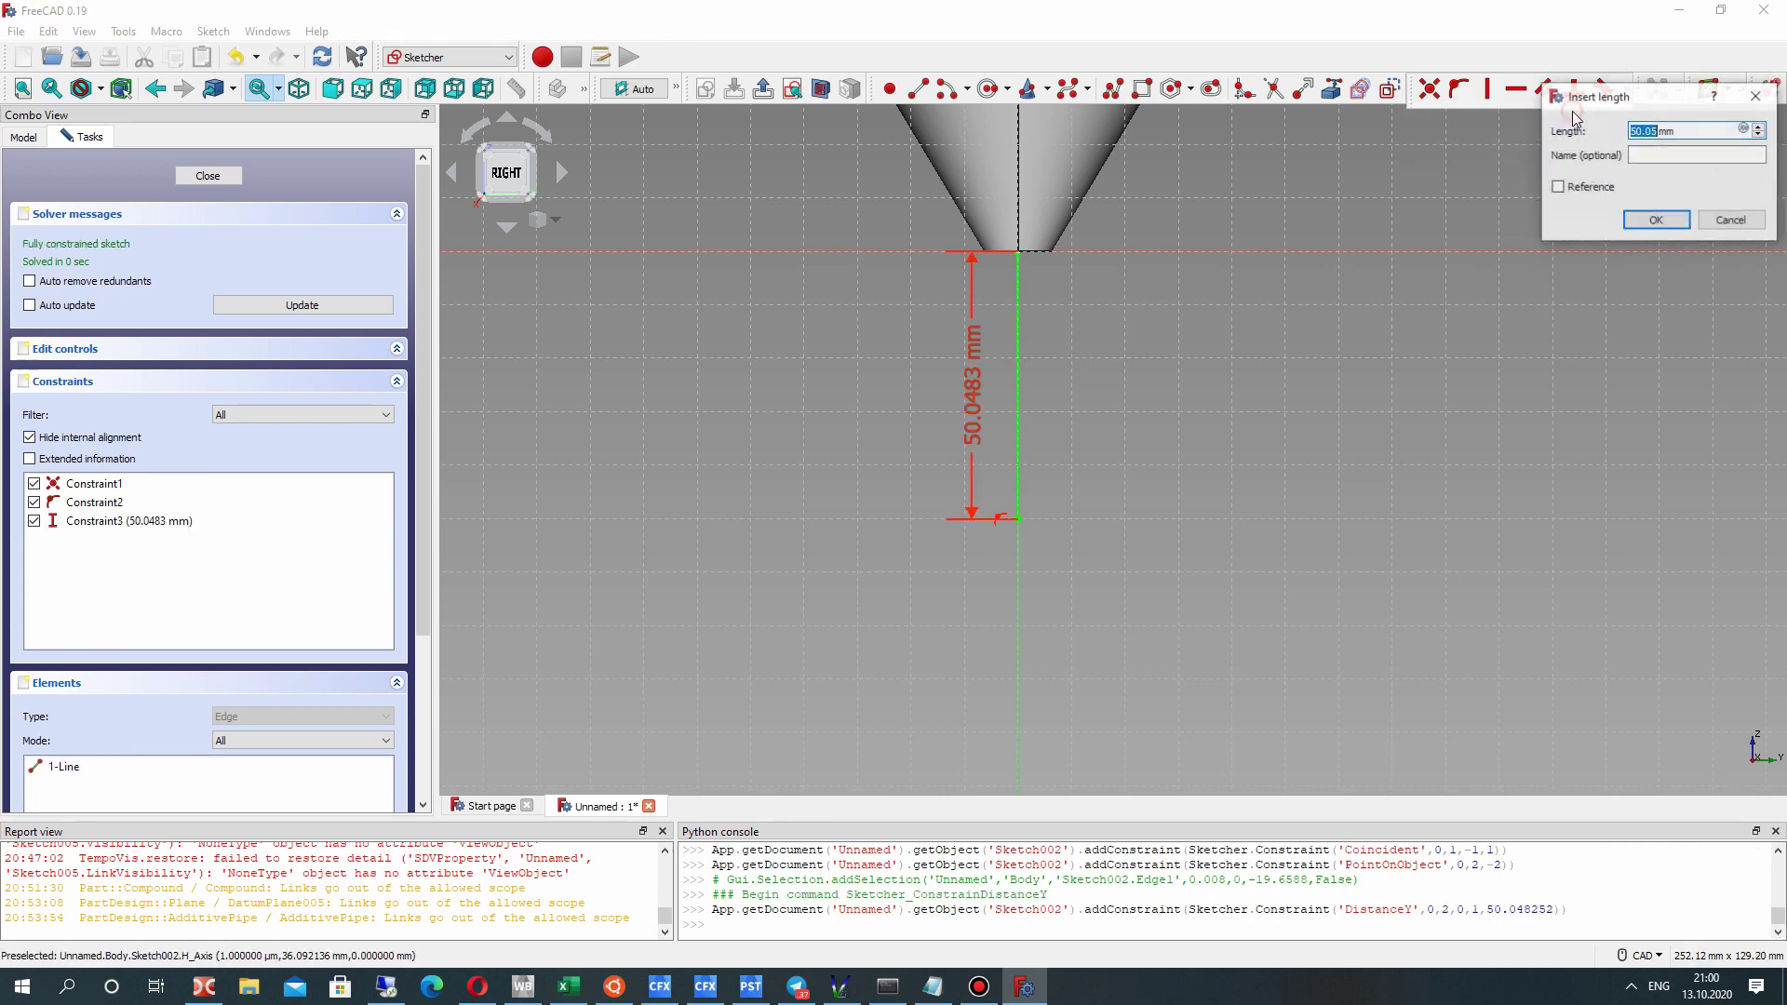
pyautogui.write('80')
pyautogui.press('Return')
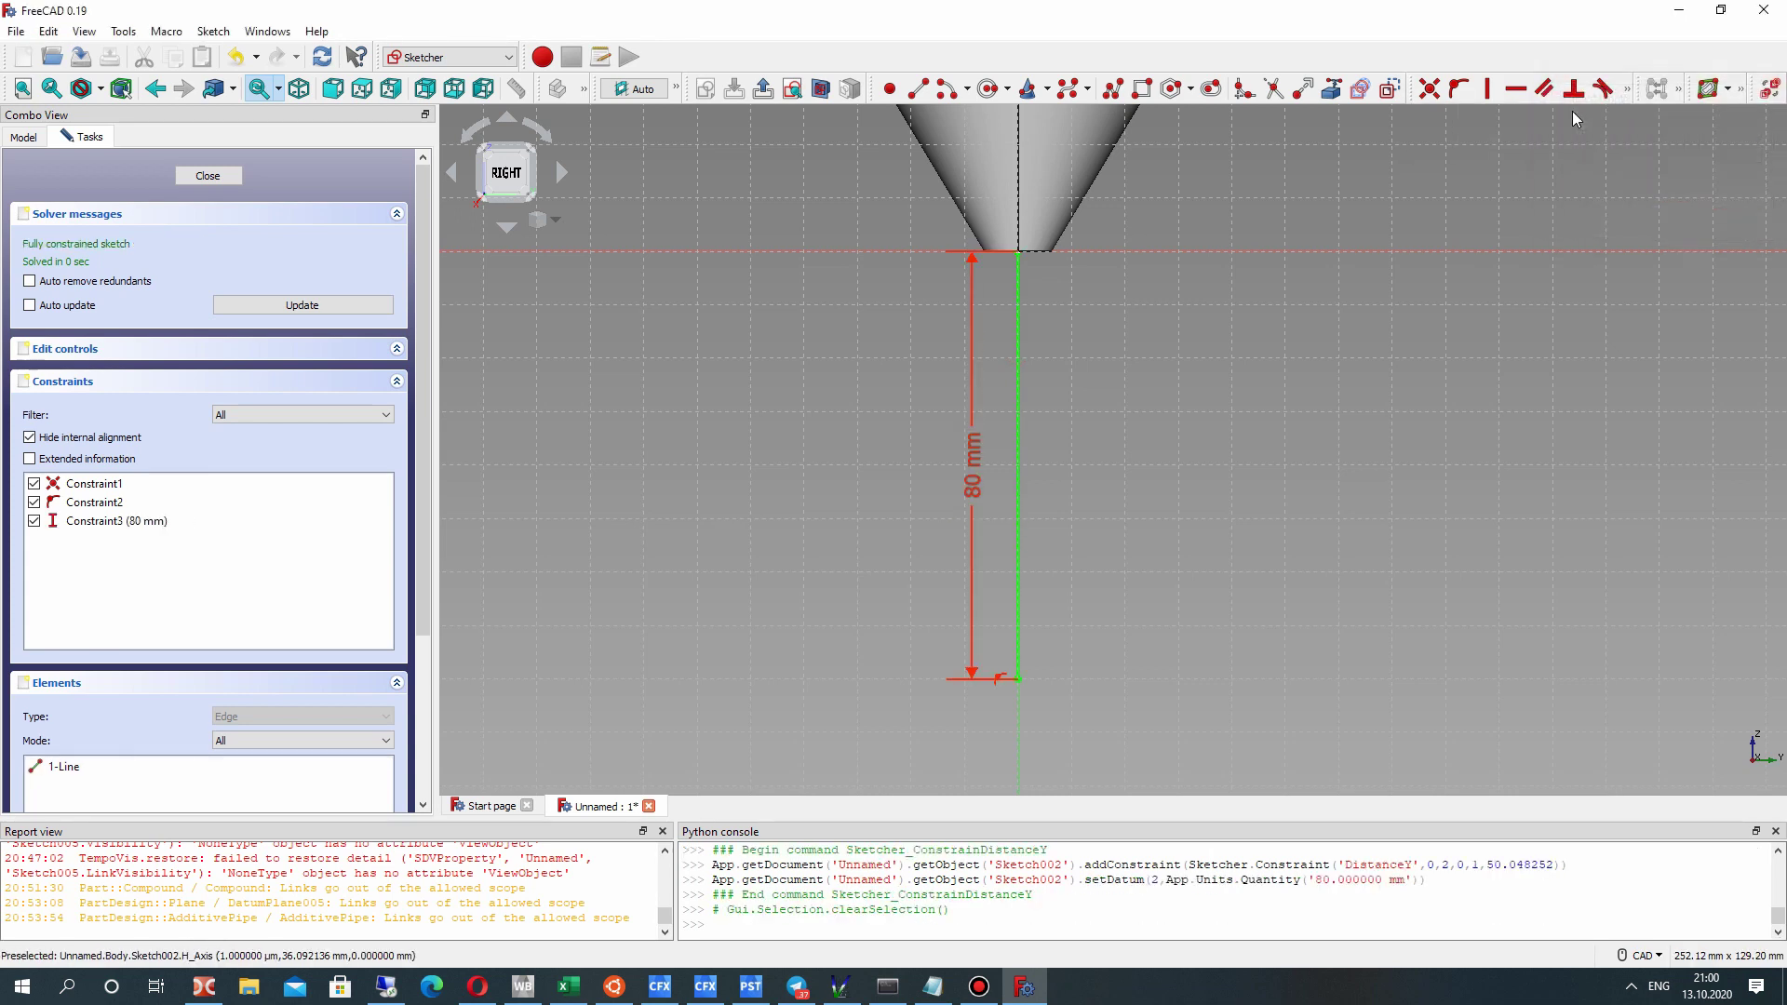
pyautogui.scroll(-2, 1080, 455)
pyautogui.doubleClick(1089, 433)
pyautogui.write('70')
pyautogui.press('Return')
pyautogui.scroll(-3, 1178, 422)
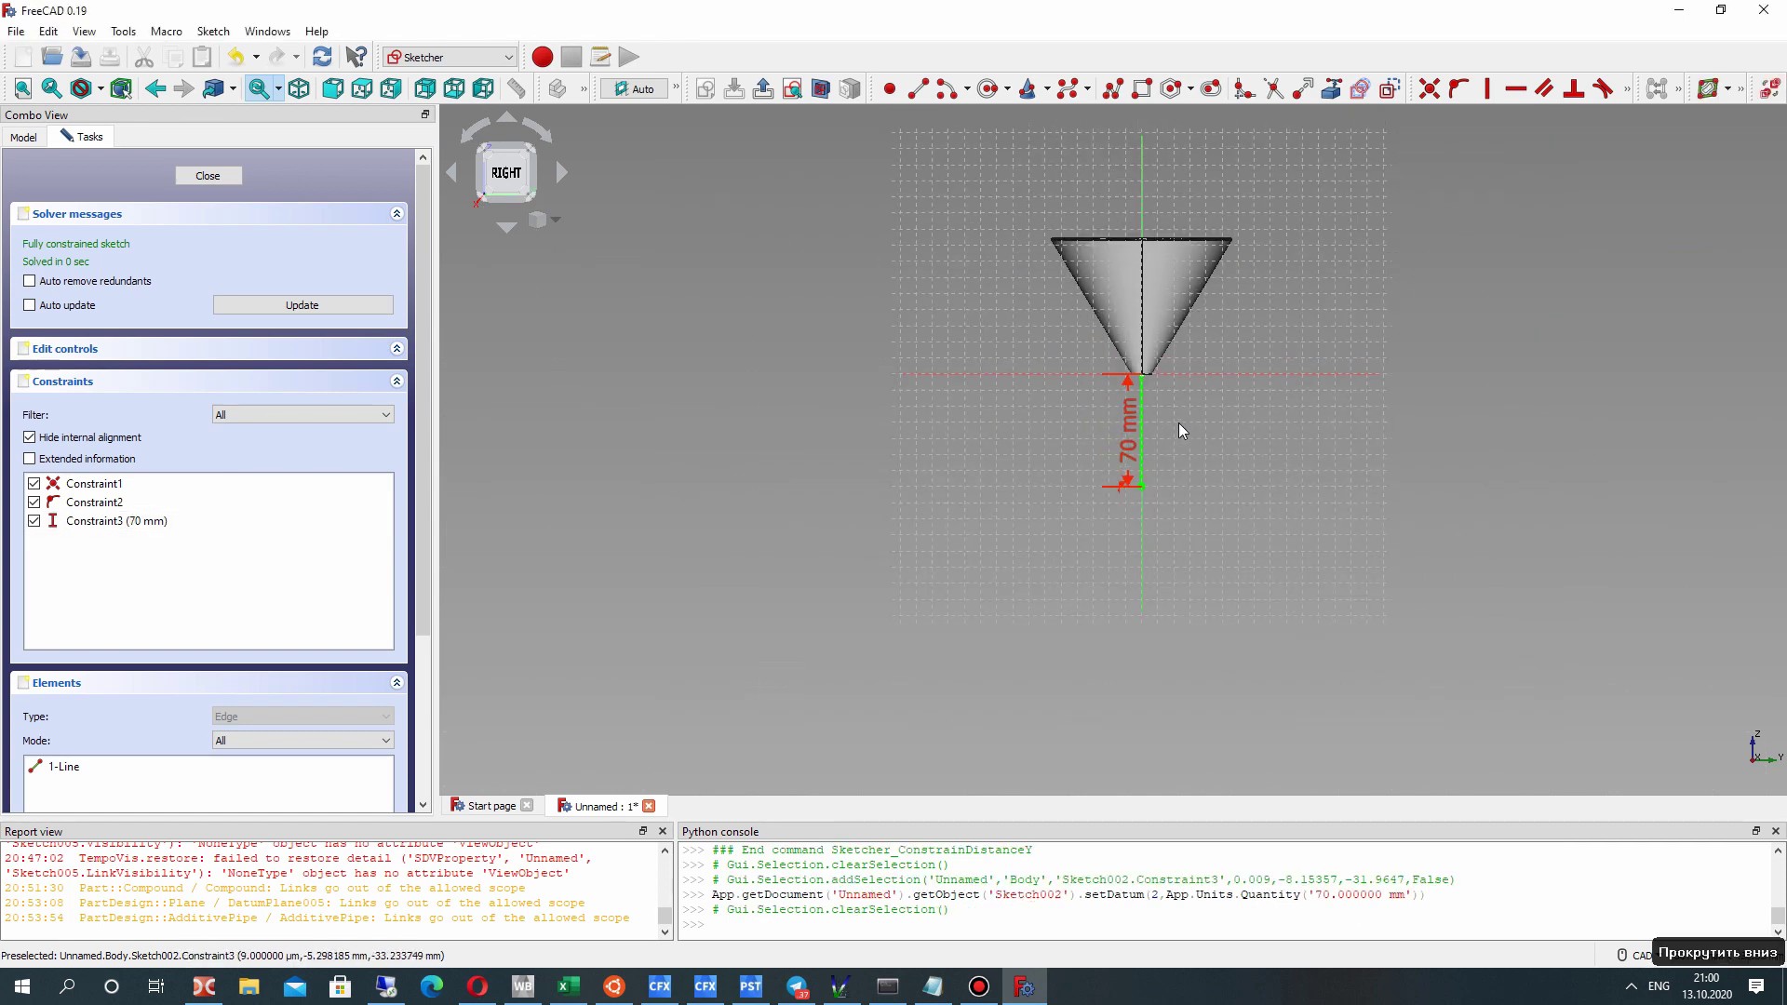
pyautogui.scroll(3, 1147, 389)
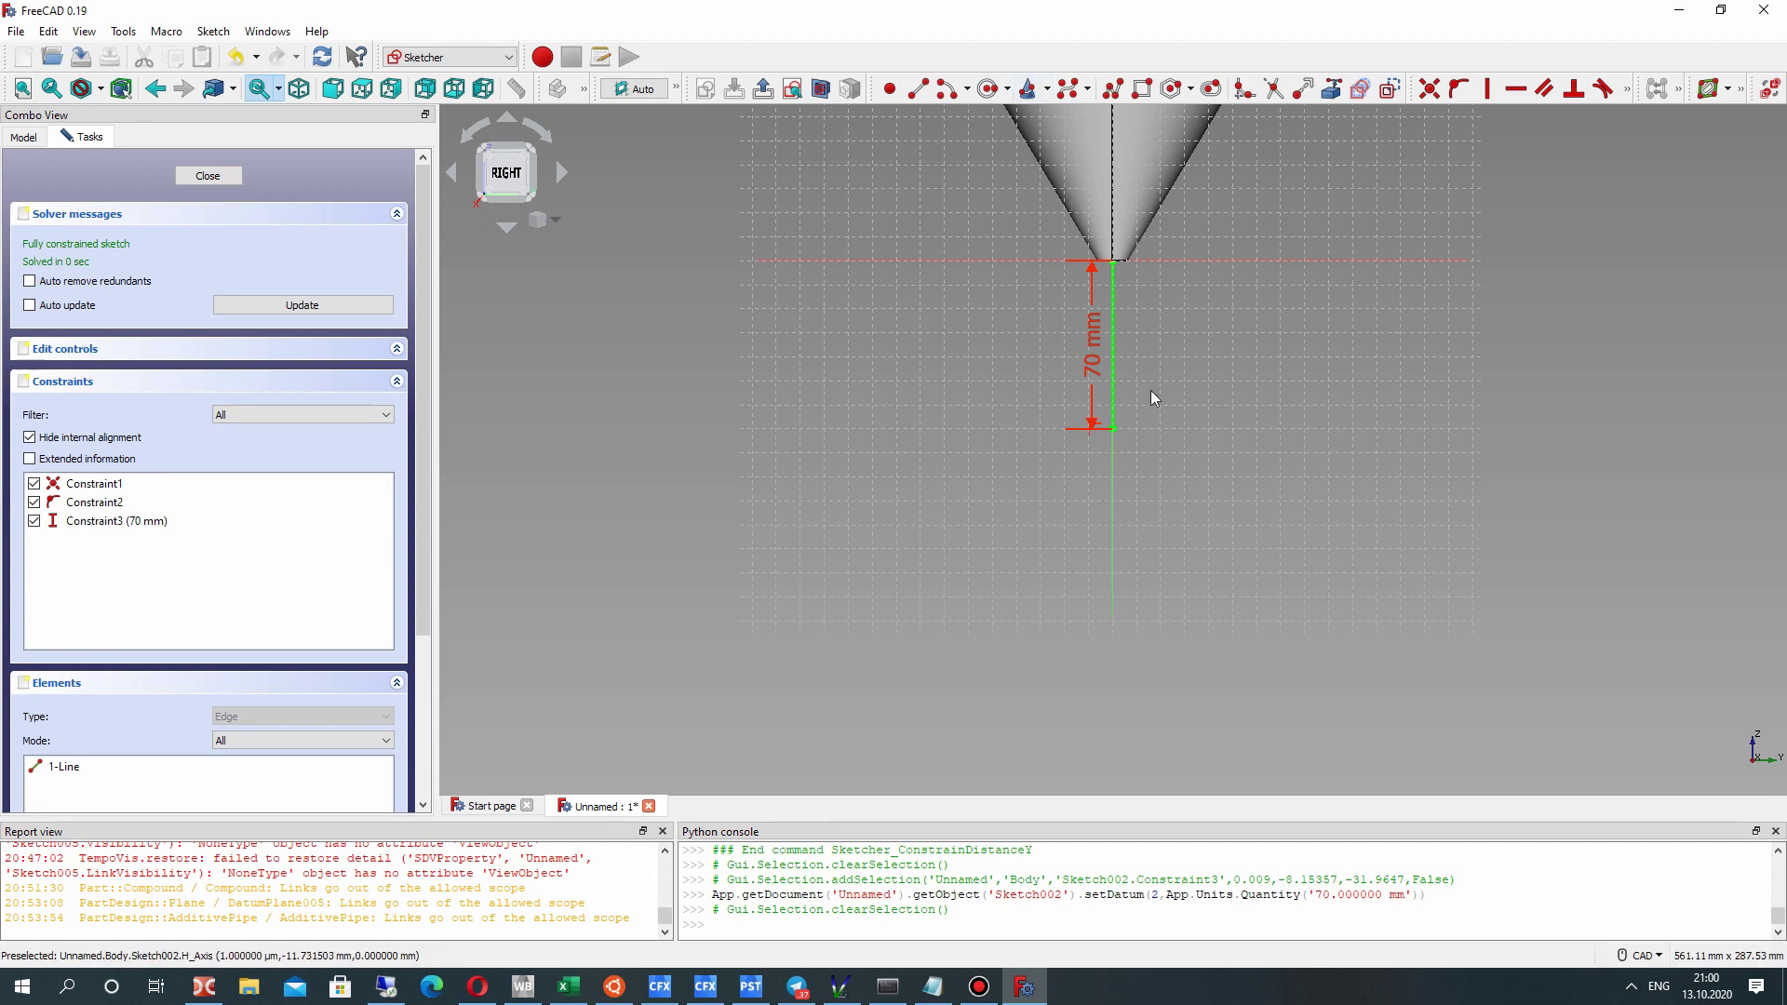
pyautogui.scroll(2, 1150, 389)
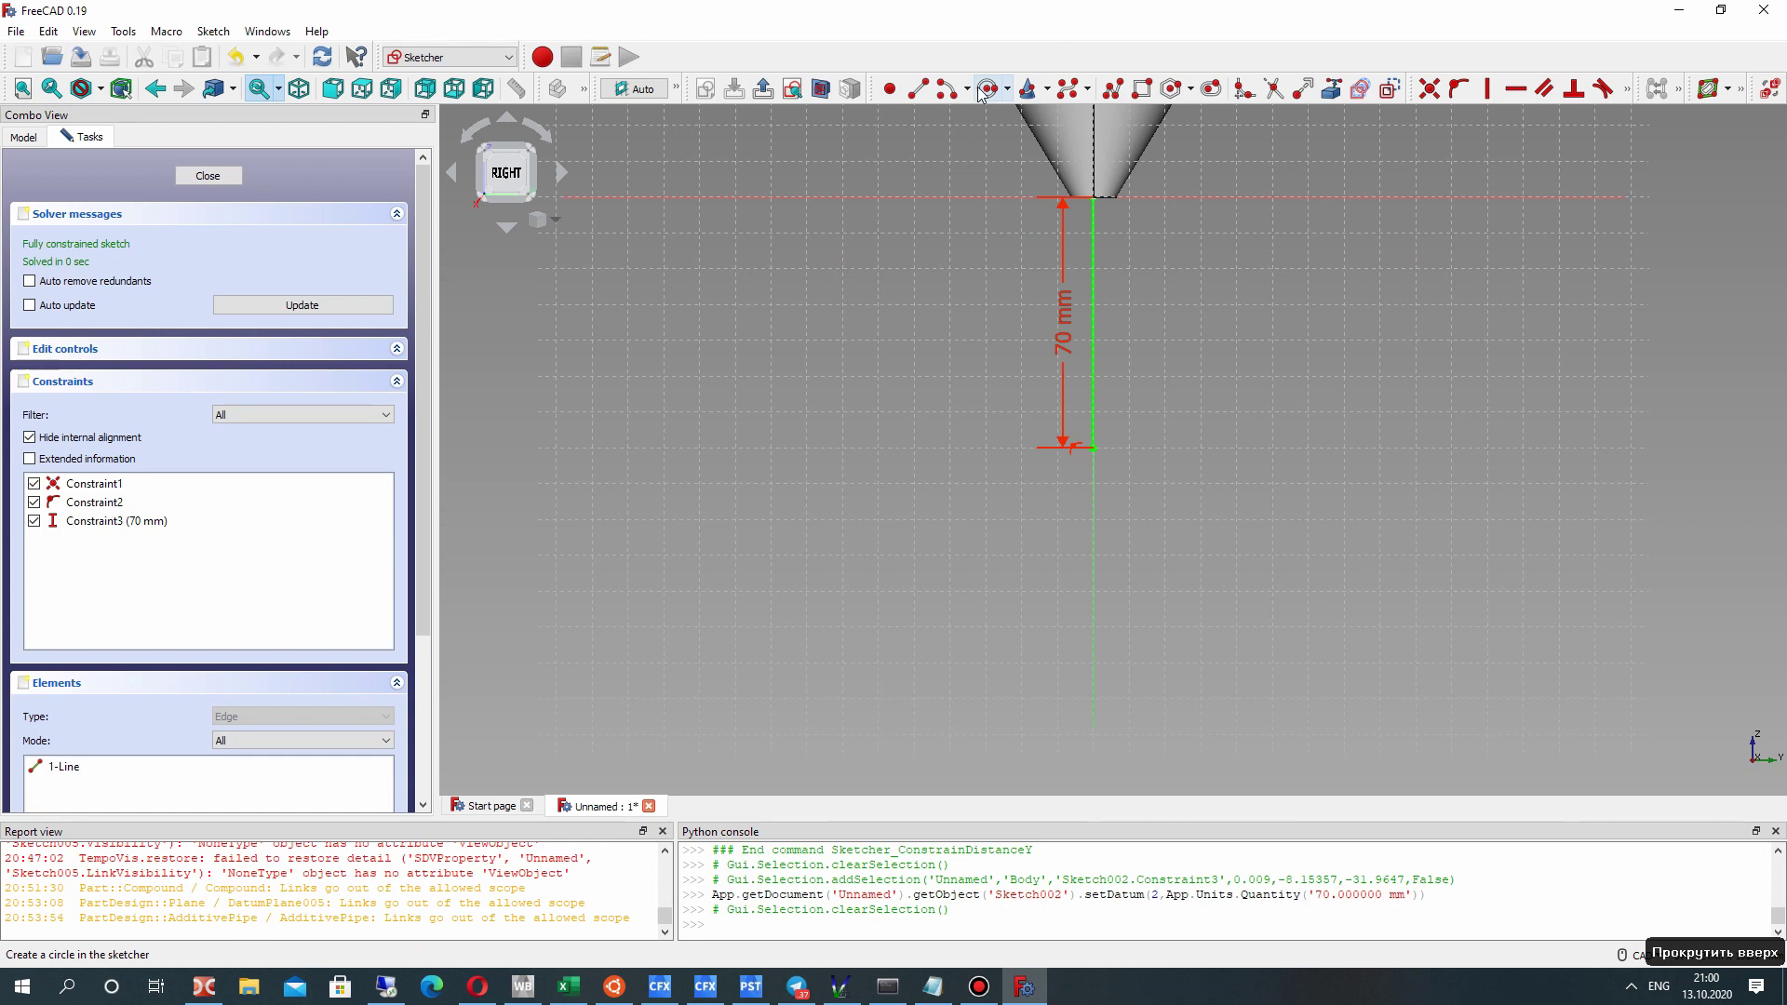
# Draw a horizontal line rightward from the vertical line's bottom end.
pyautogui.click(916, 90)
pyautogui.click(1093, 447)
pyautogui.click(1300, 448)
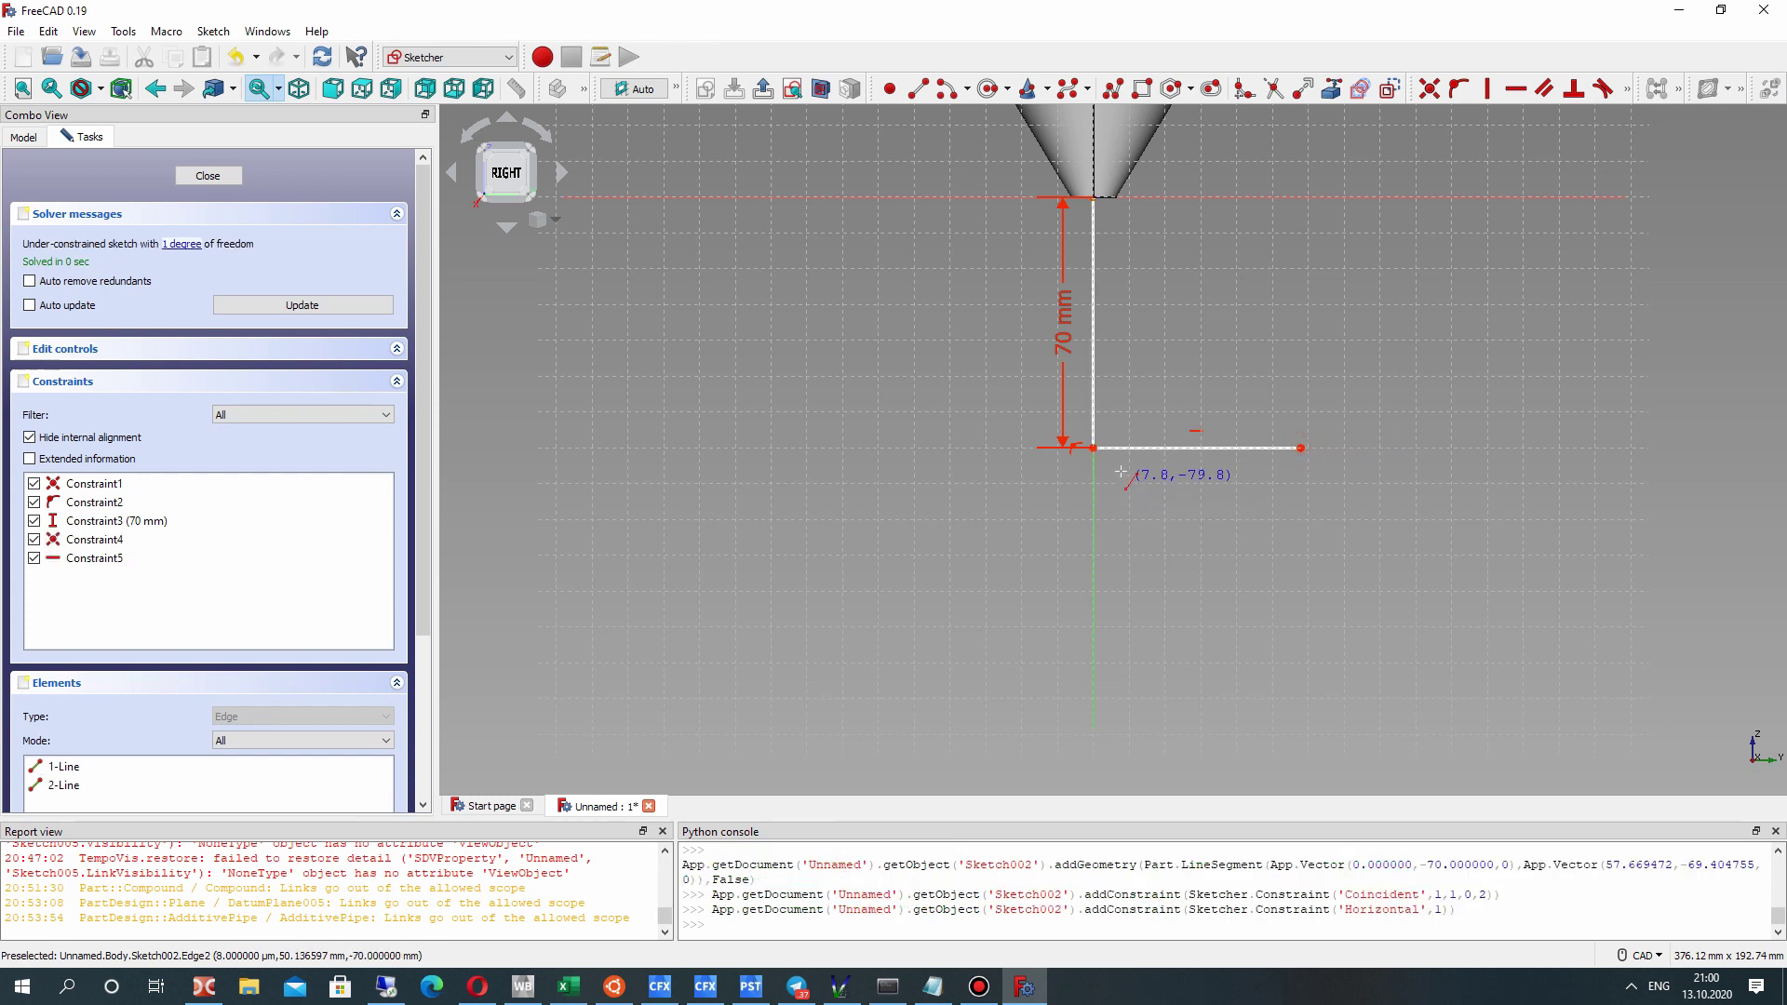
pyautogui.click(1221, 448)
pyautogui.click(1413, 161)
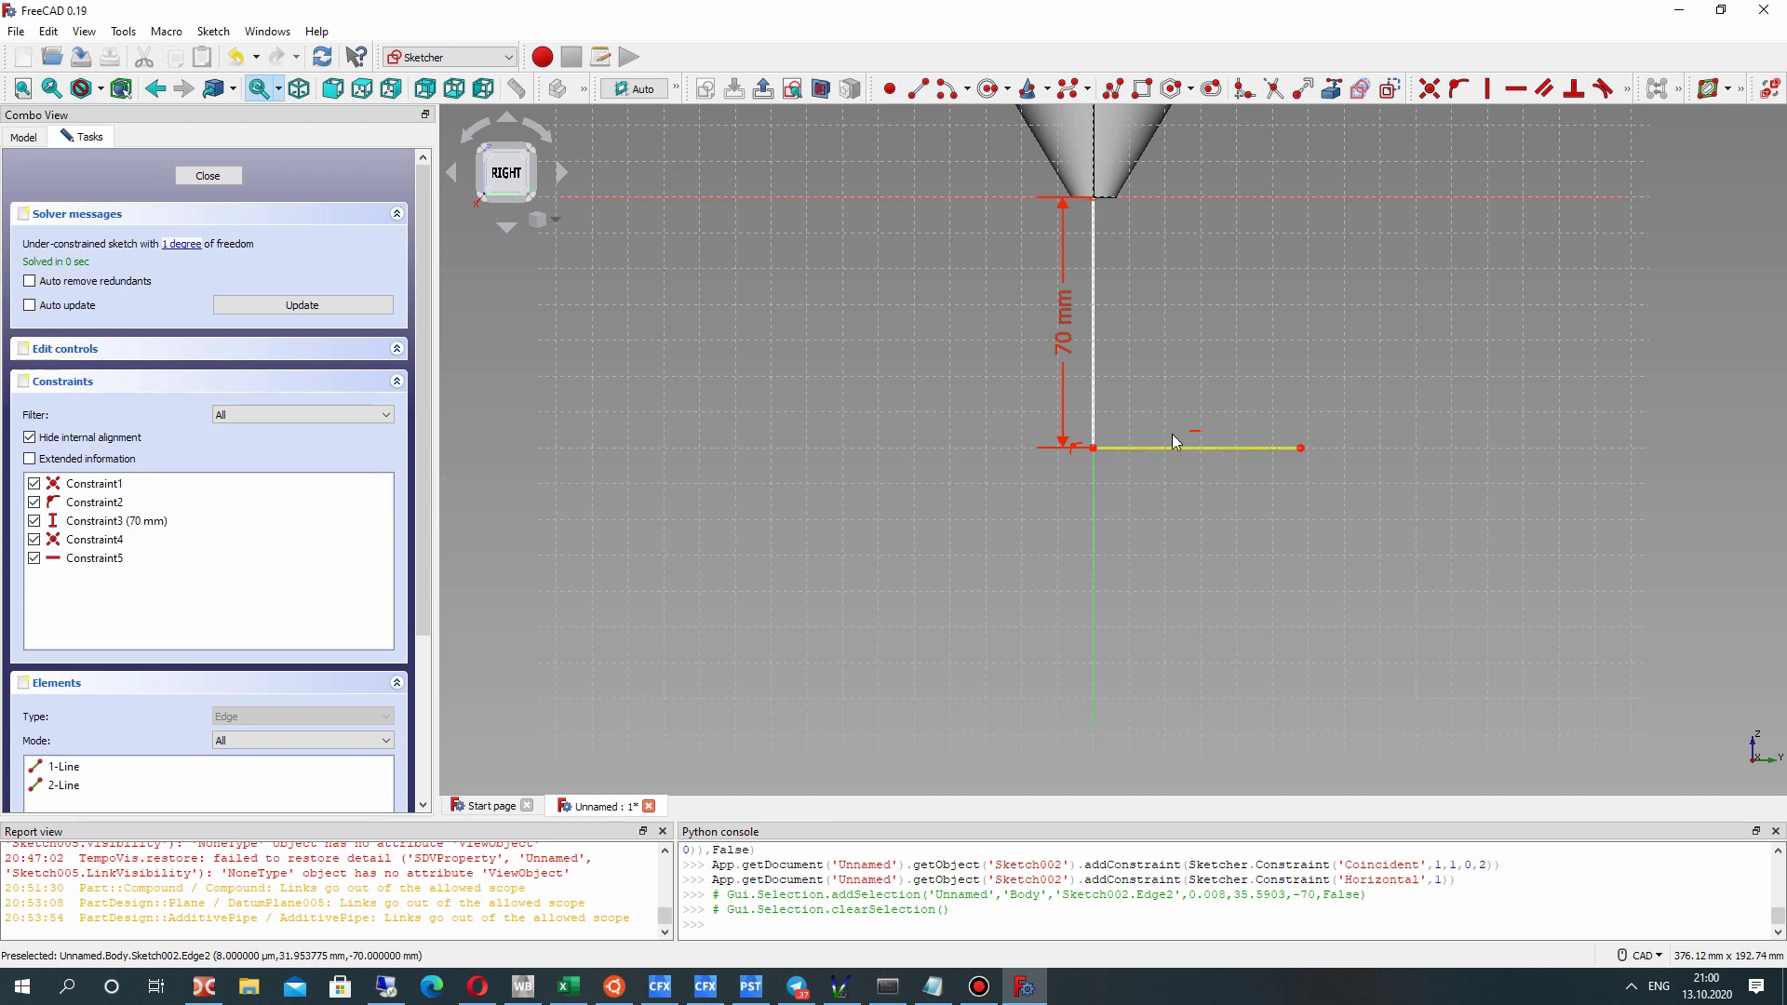
# Change the vertical line's length from 70 mm to 100 mm.
pyautogui.click(1066, 343)
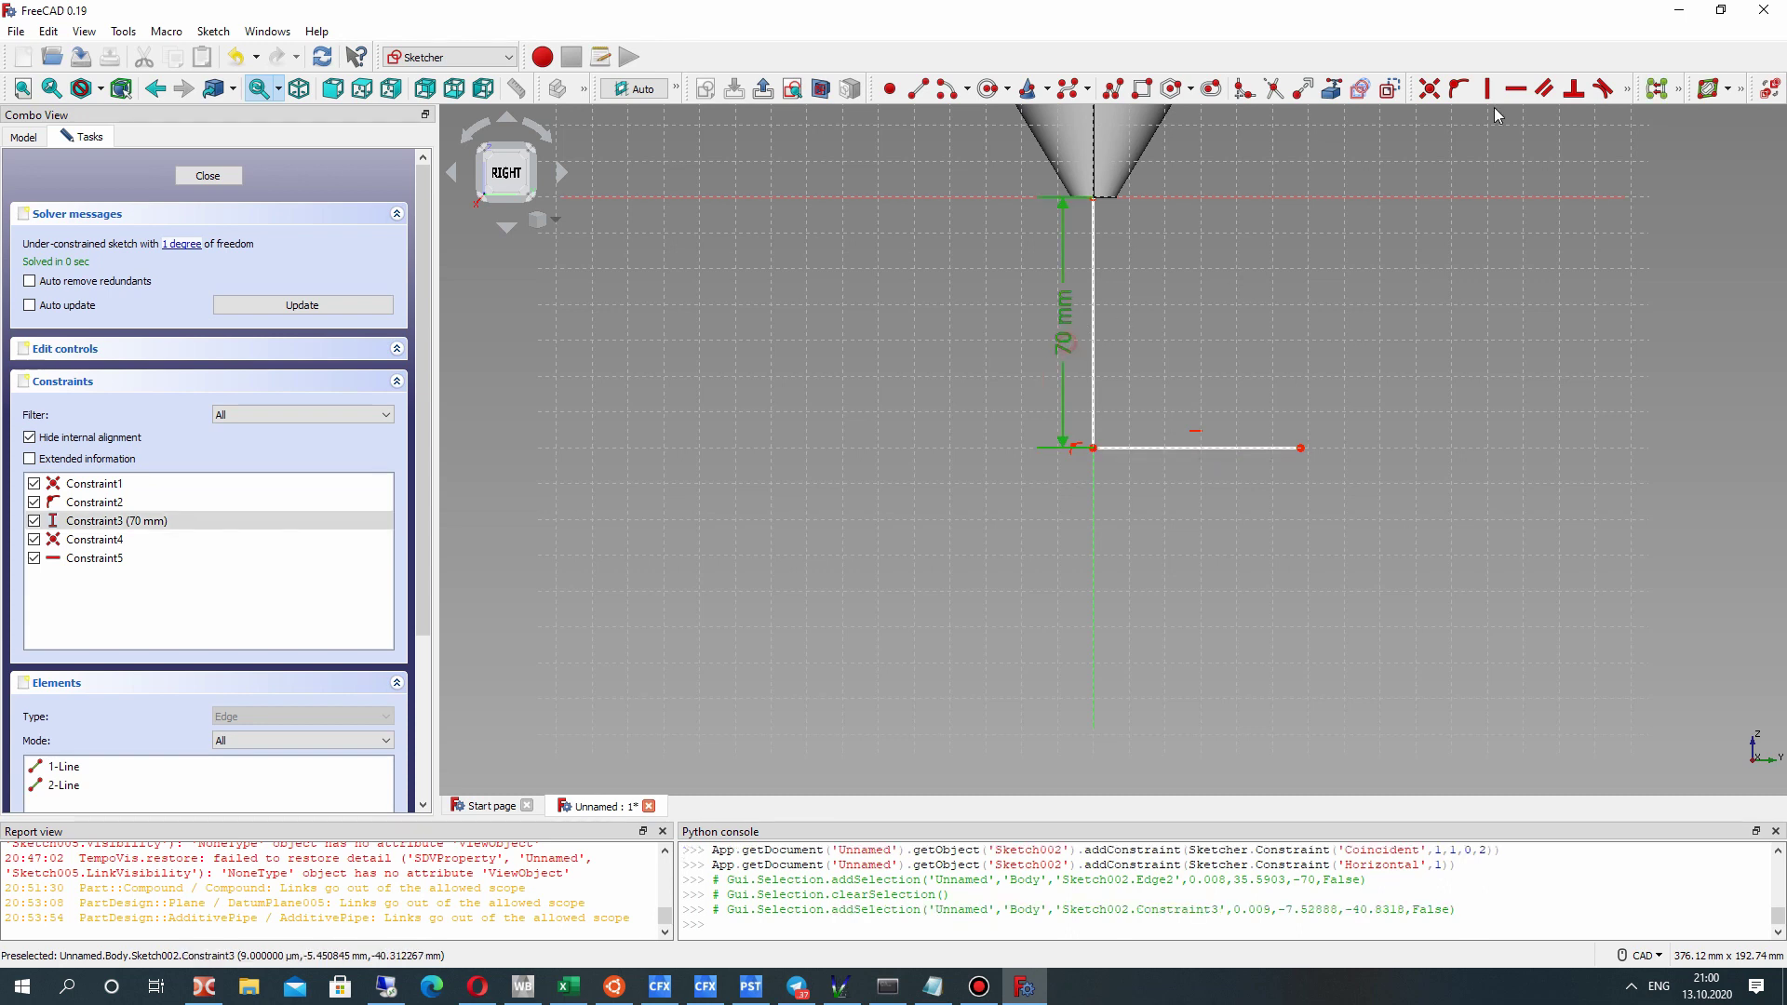
pyautogui.click(1627, 89)
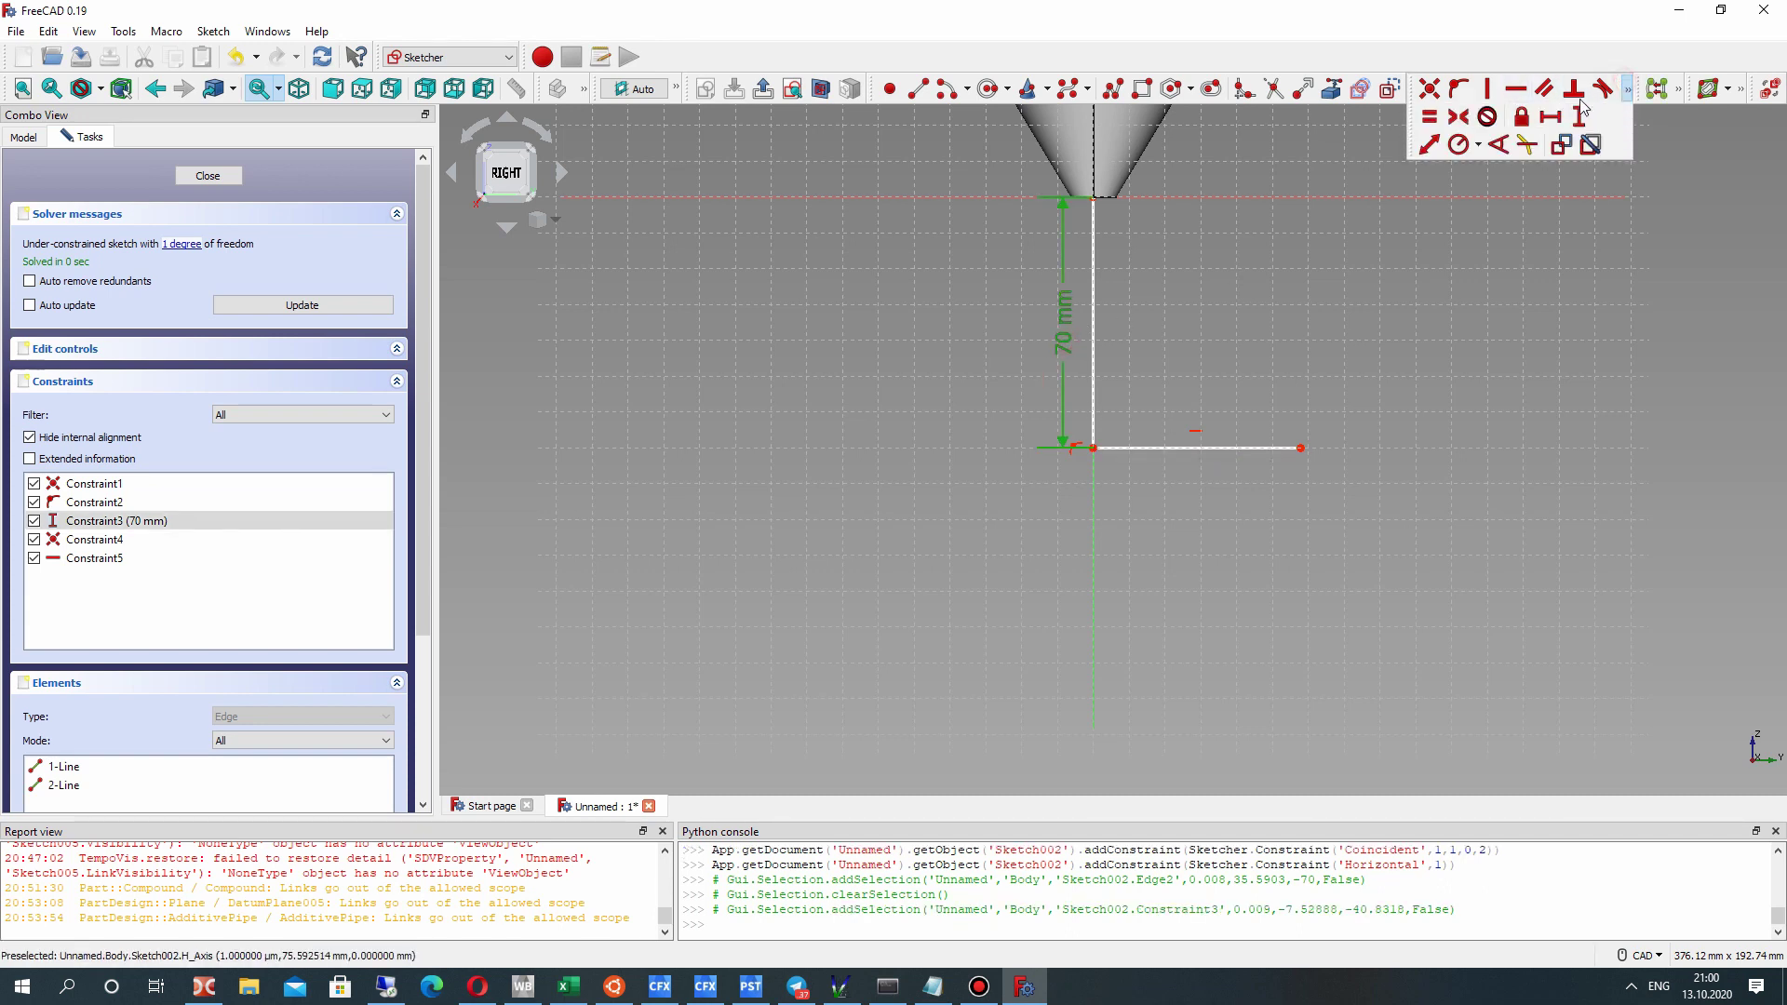
pyautogui.doubleClick(1069, 296)
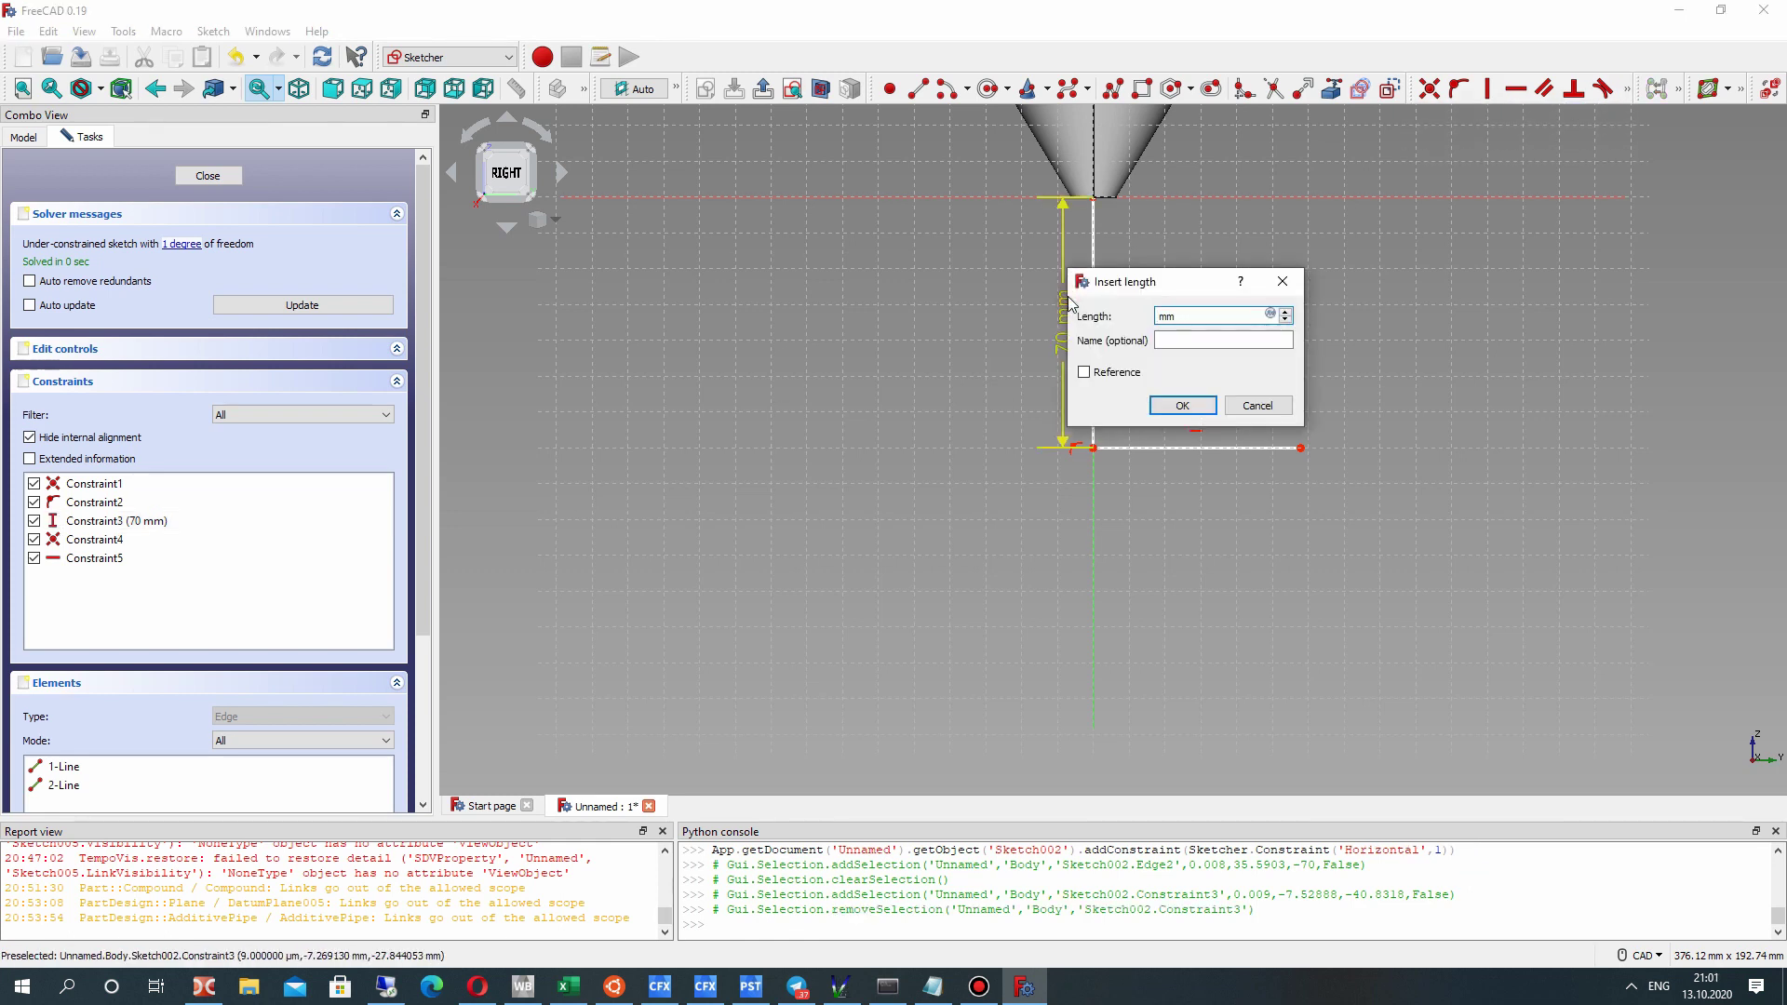
pyautogui.press('Return')
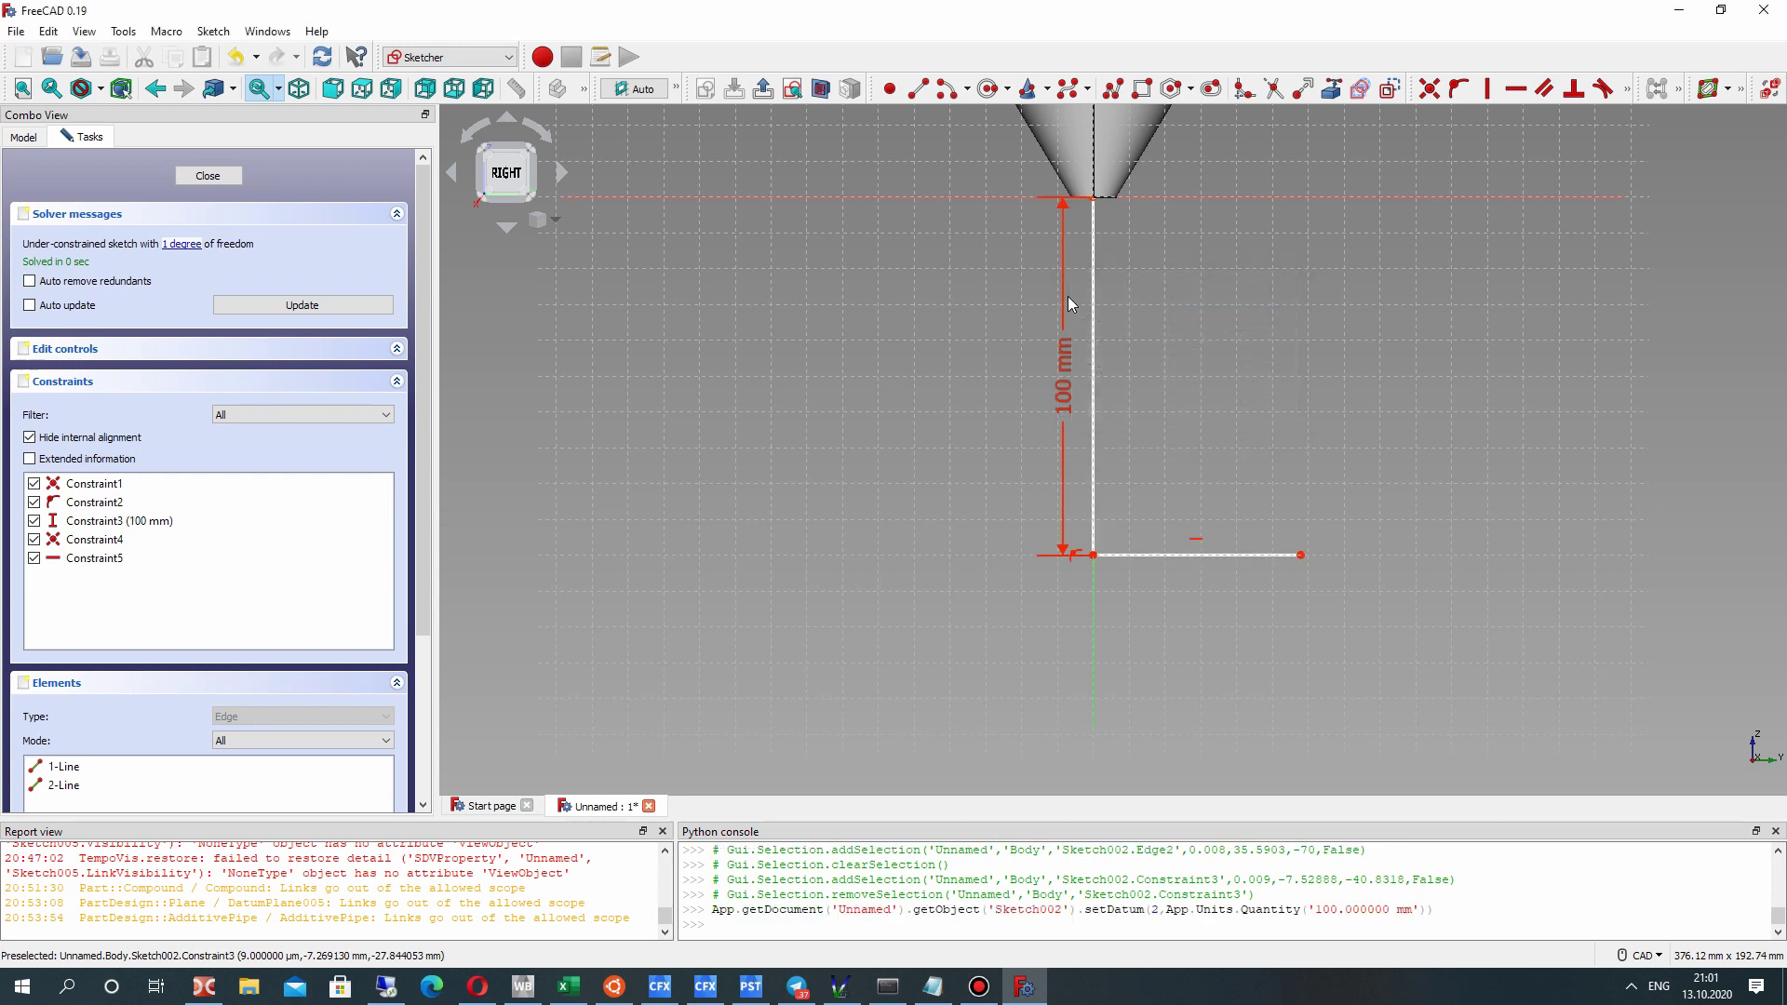
pyautogui.scroll(3, 1120, 360)
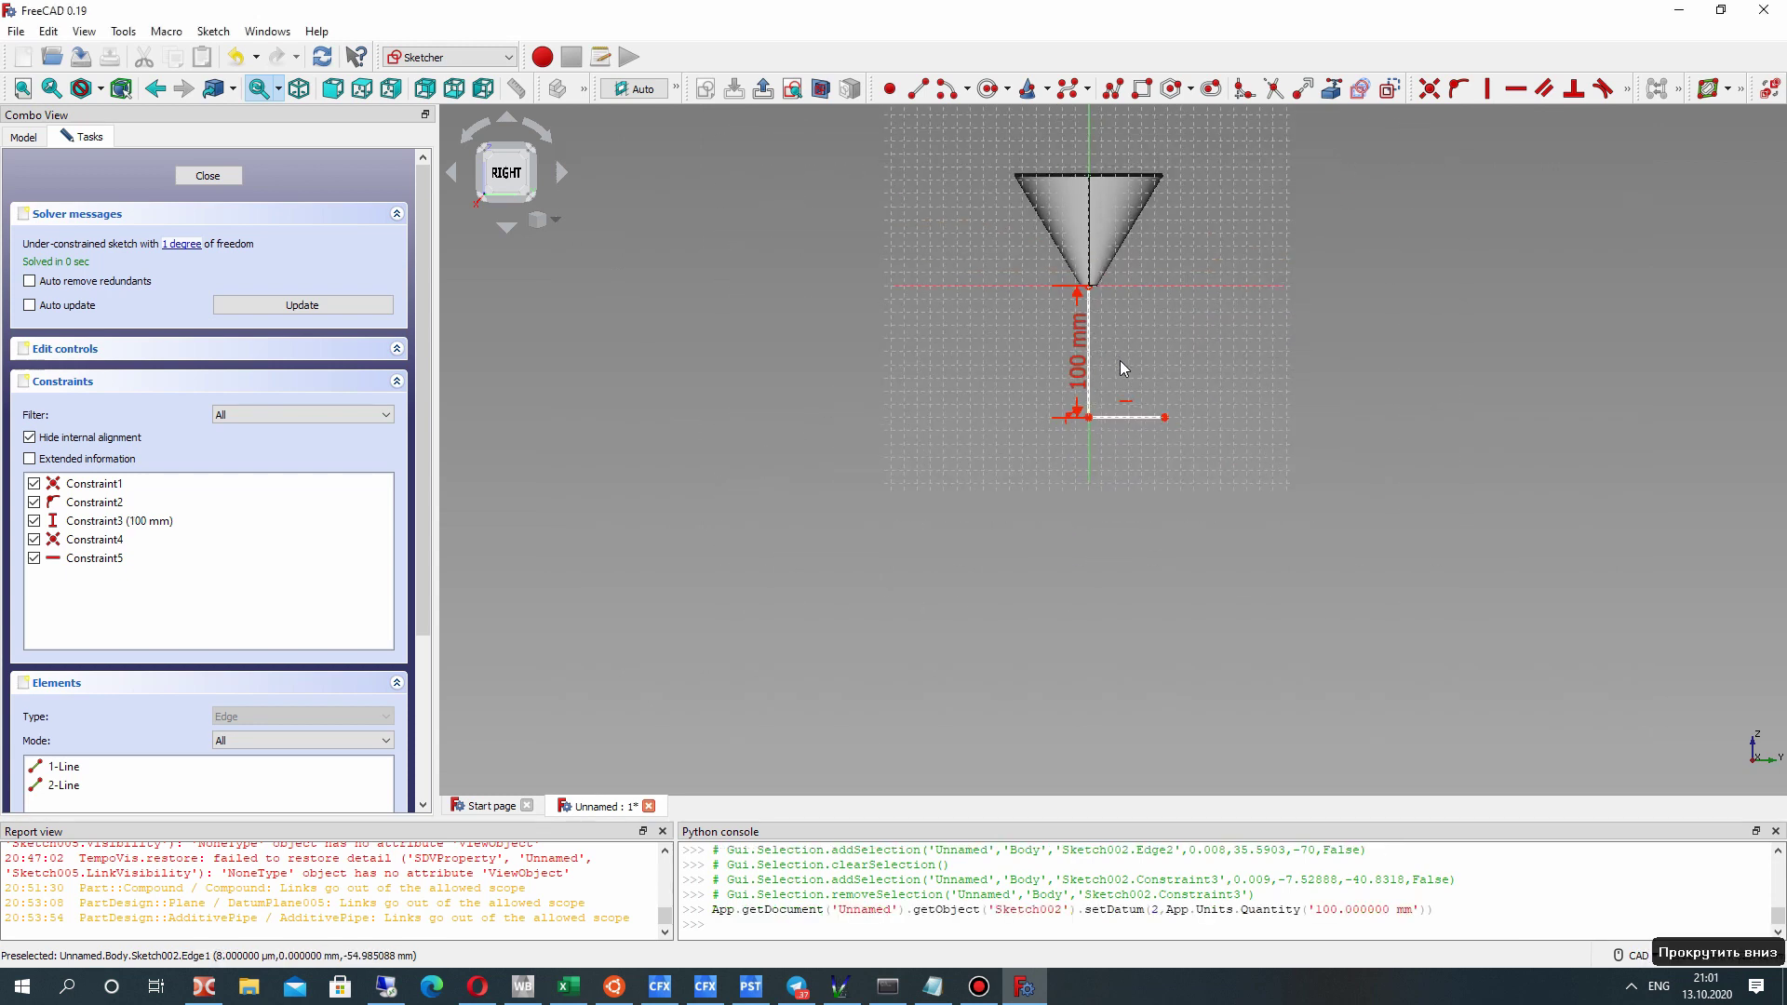
# Constrain the horizontal line's length at 50 mm, then change it to 30 mm.
pyautogui.click(1163, 428)
pyautogui.click(1627, 88)
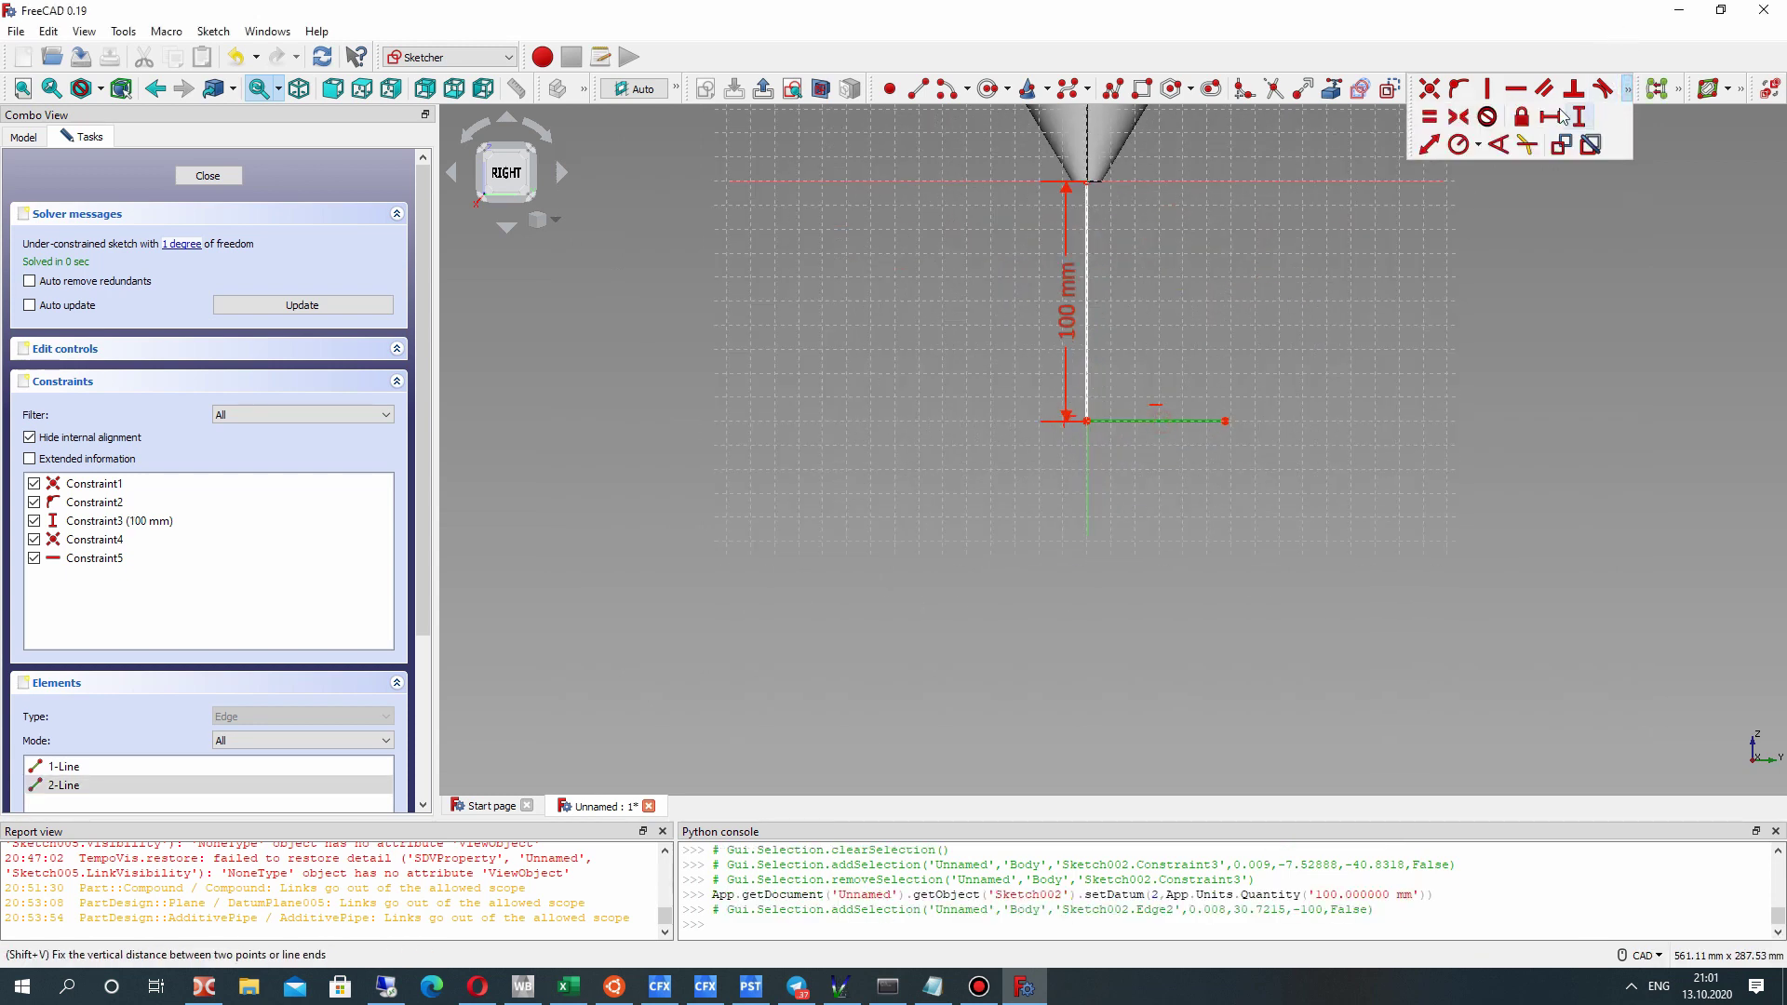
pyautogui.click(1557, 112)
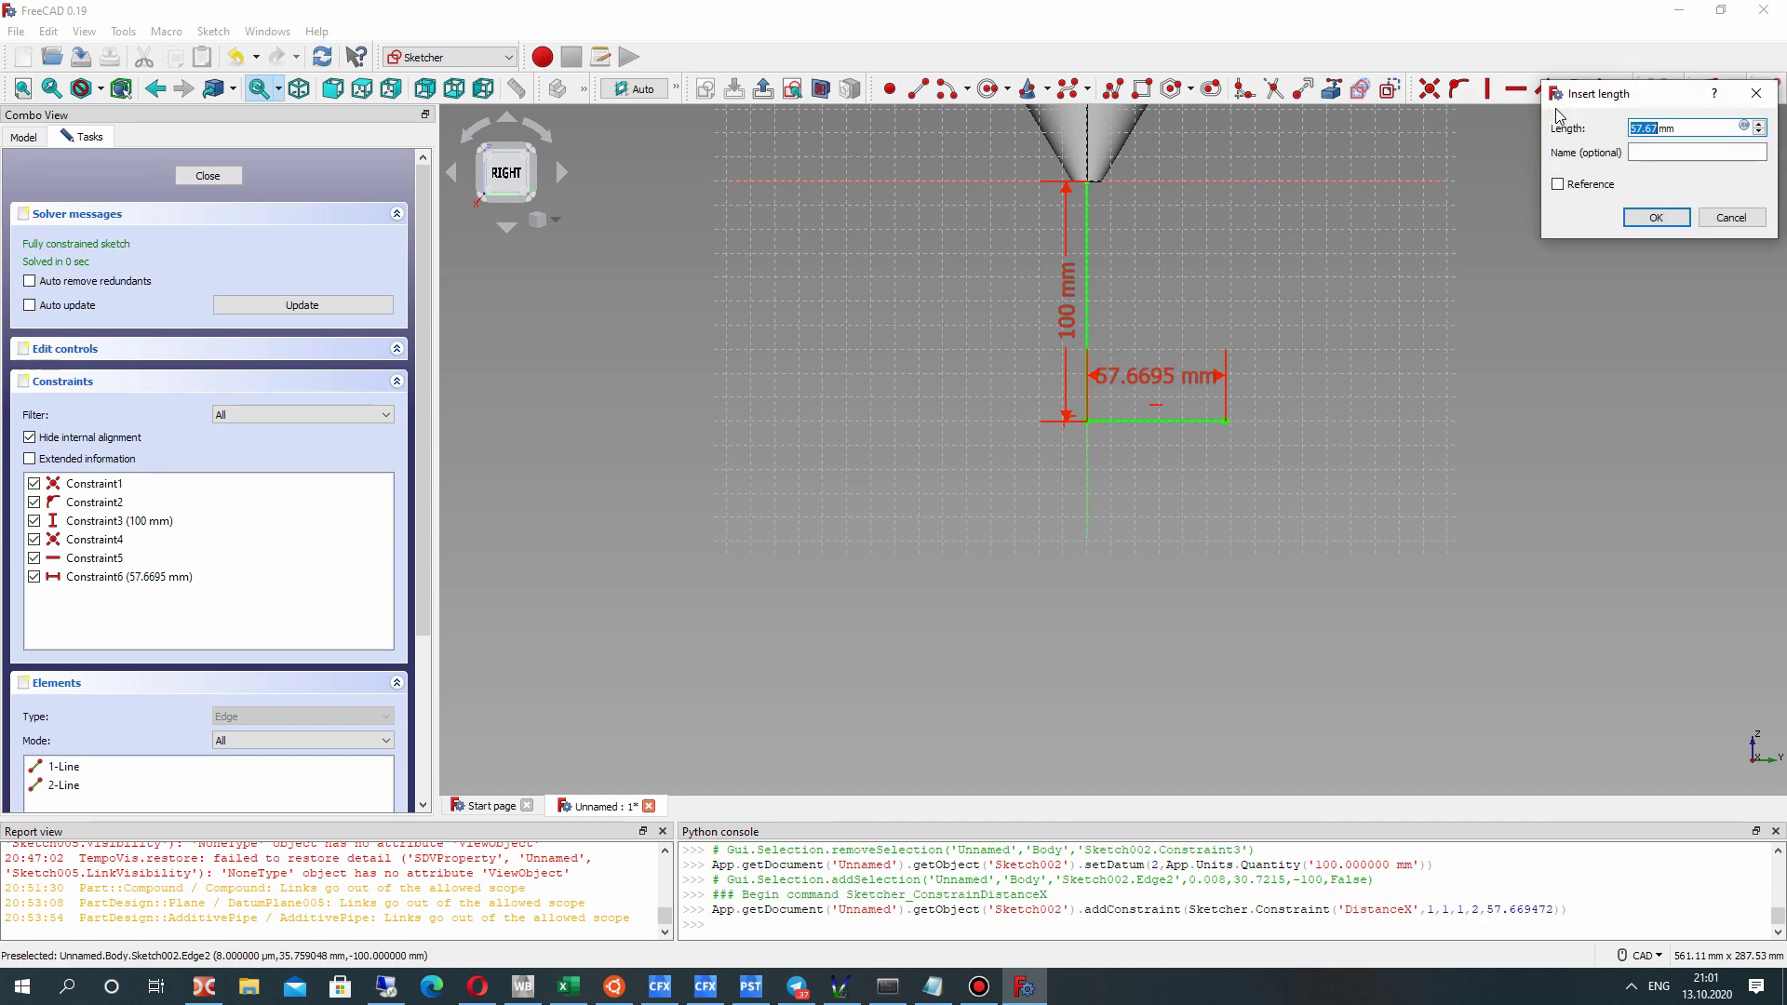
pyautogui.press('Return')
pyautogui.scroll(-3, 1337, 359)
pyautogui.scroll(2, 1261, 389)
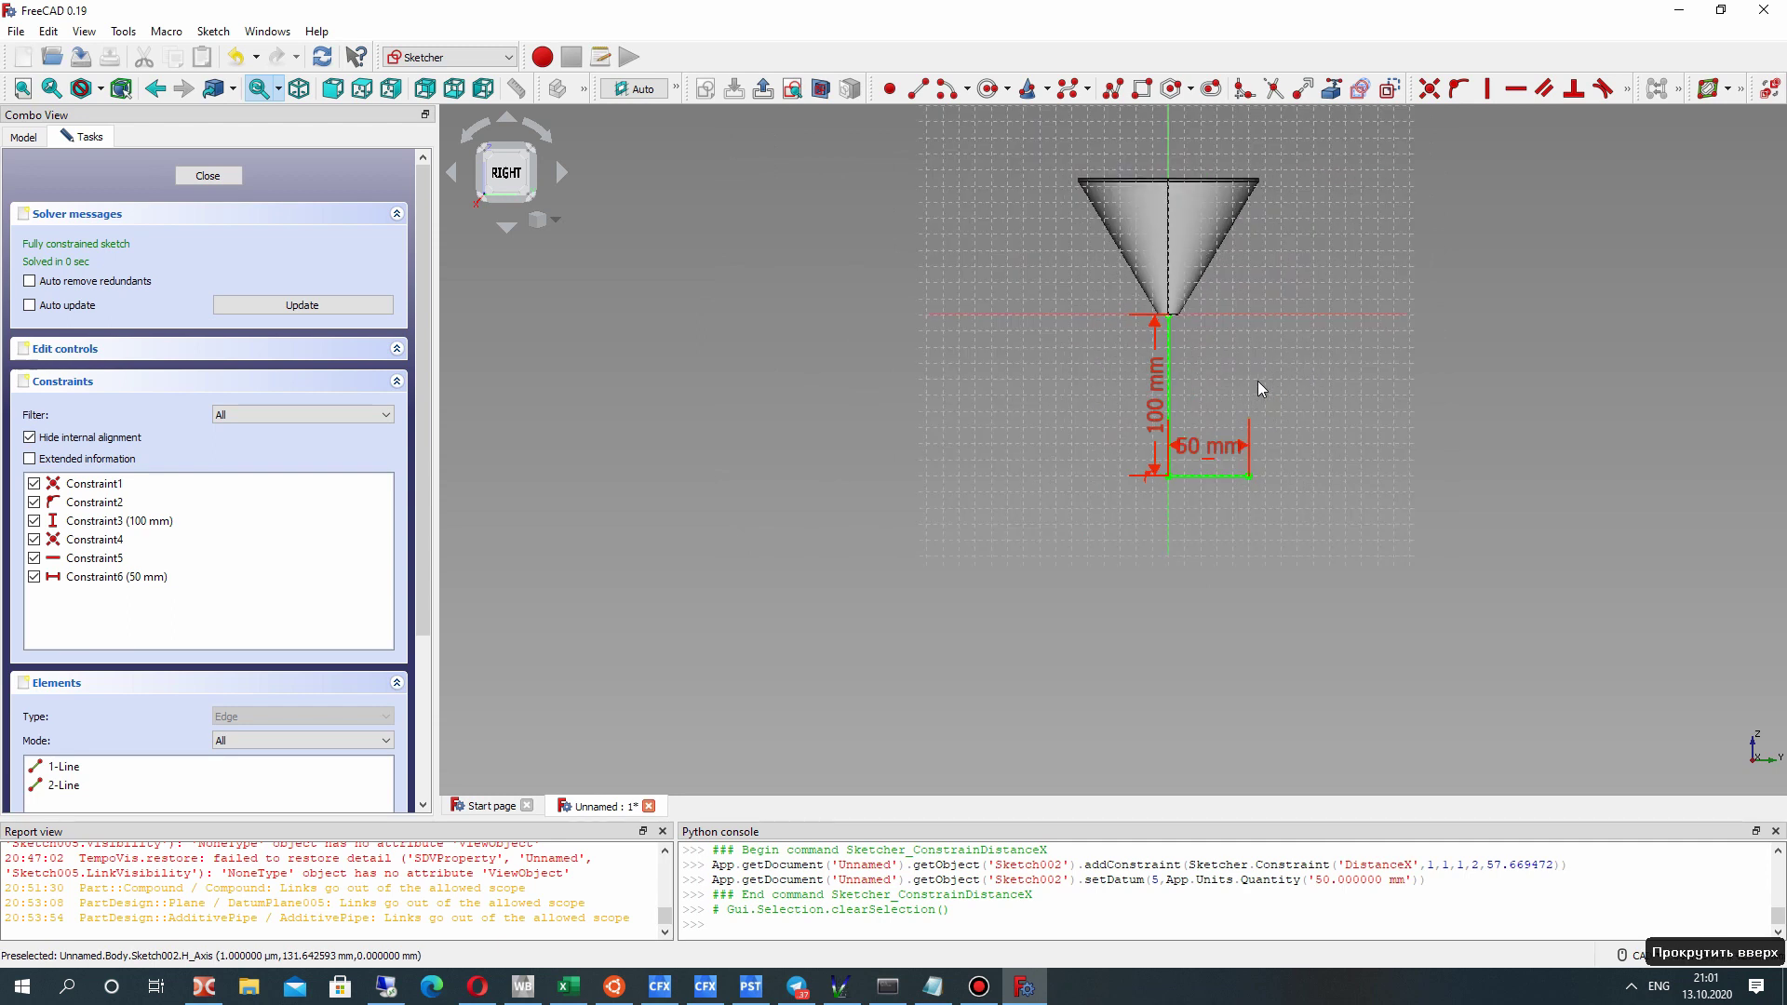
pyautogui.scroll(3, 1192, 445)
pyautogui.doubleClick(1197, 439)
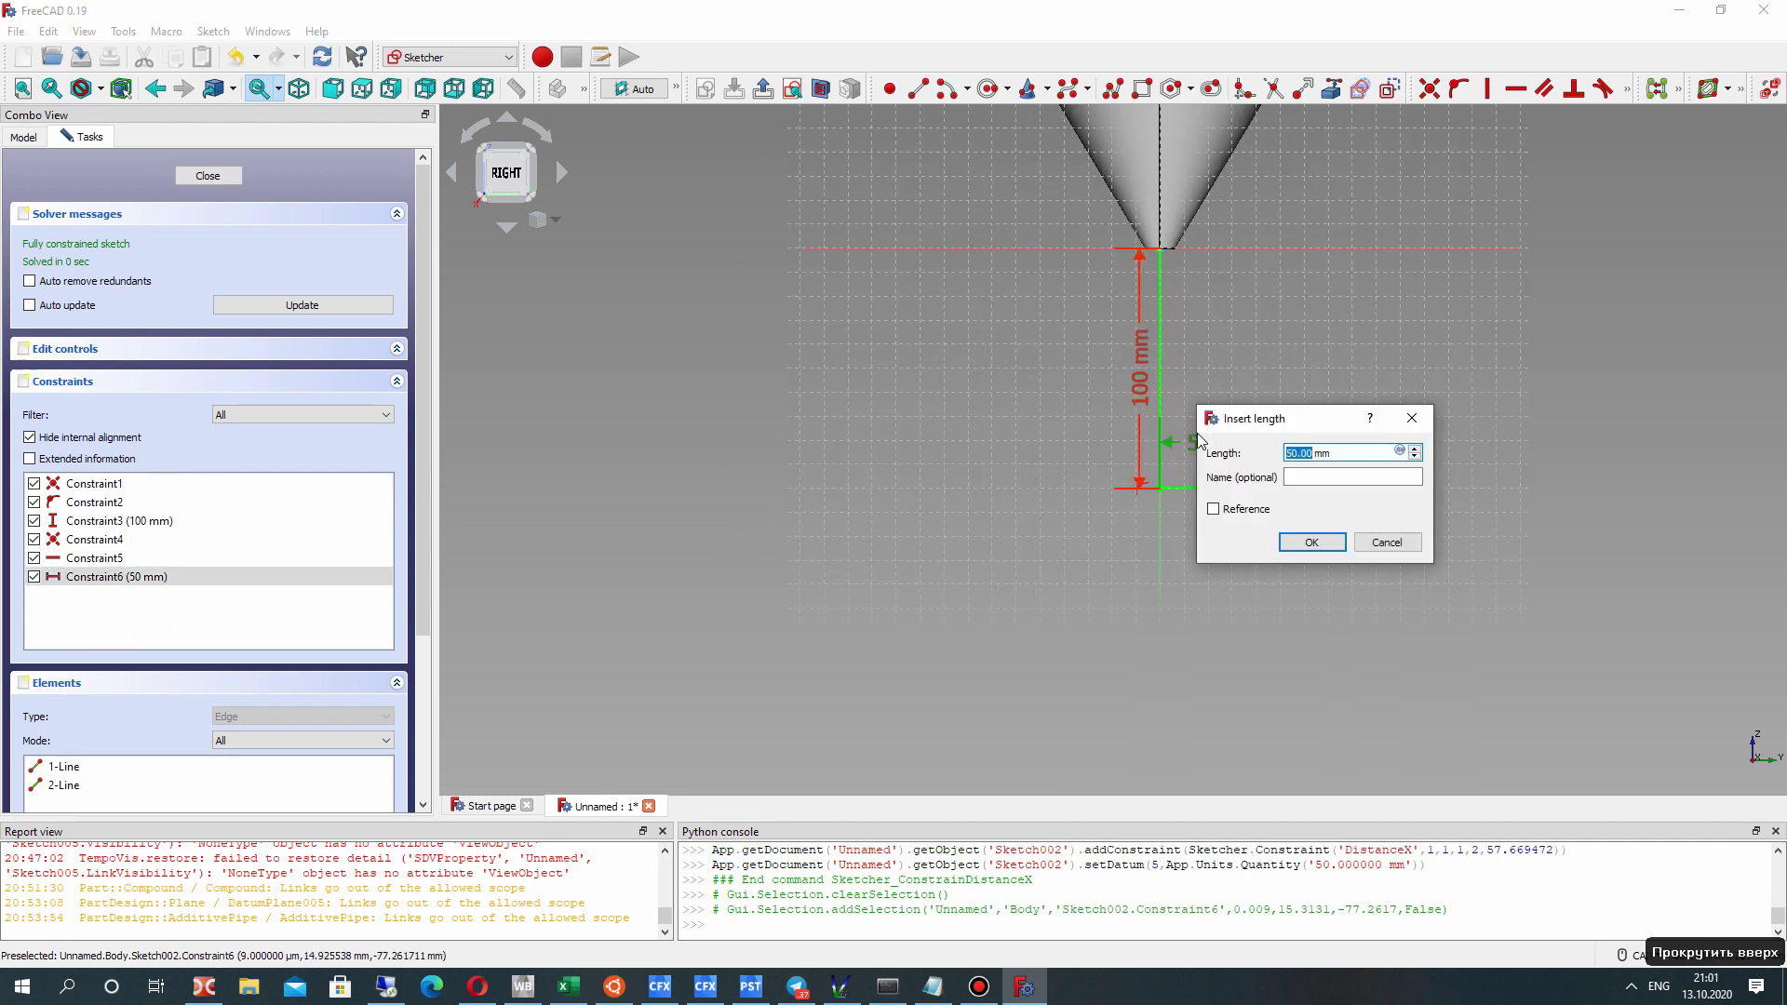
pyautogui.write('30')
pyautogui.press('Return')
# Try a 40 mm horizontal length, then set it back to 30 mm.
pyautogui.scroll(-2, 1123, 475)
pyautogui.moveTo(1123, 476); pyautogui.dragTo(1146, 477)
pyautogui.doubleClick(1146, 476)
pyautogui.write('40')
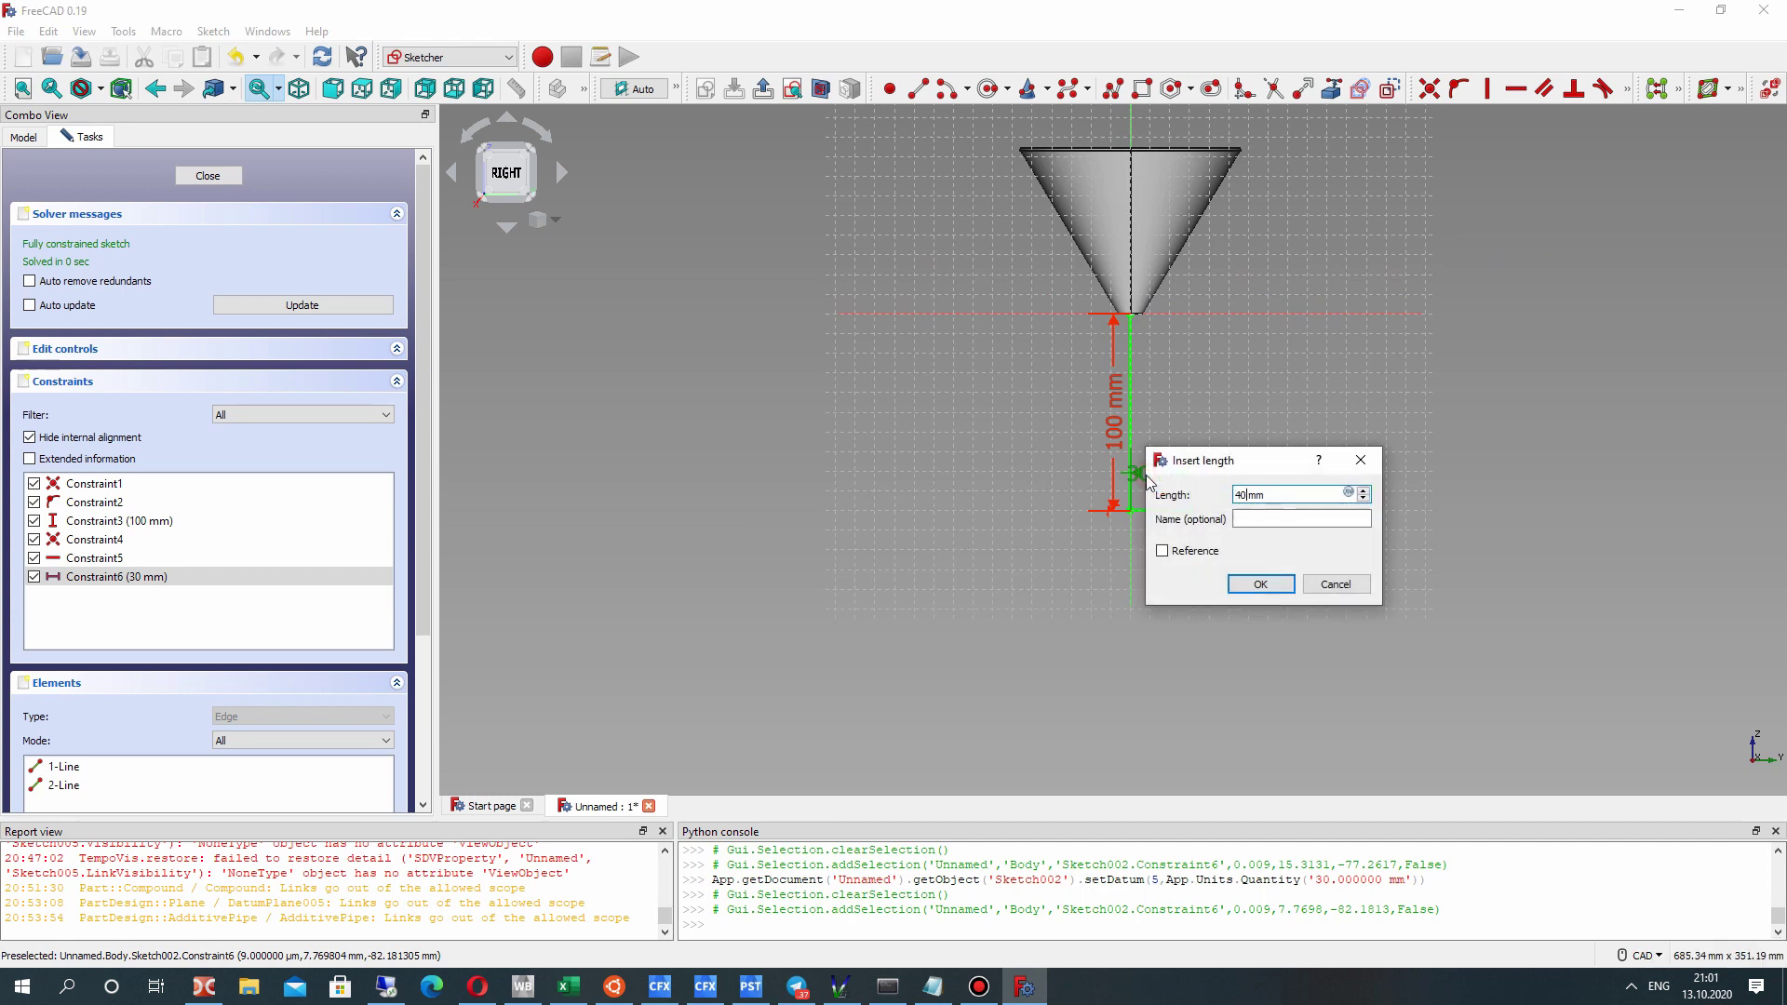
pyautogui.press('Return')
pyautogui.doubleClick(1150, 475)
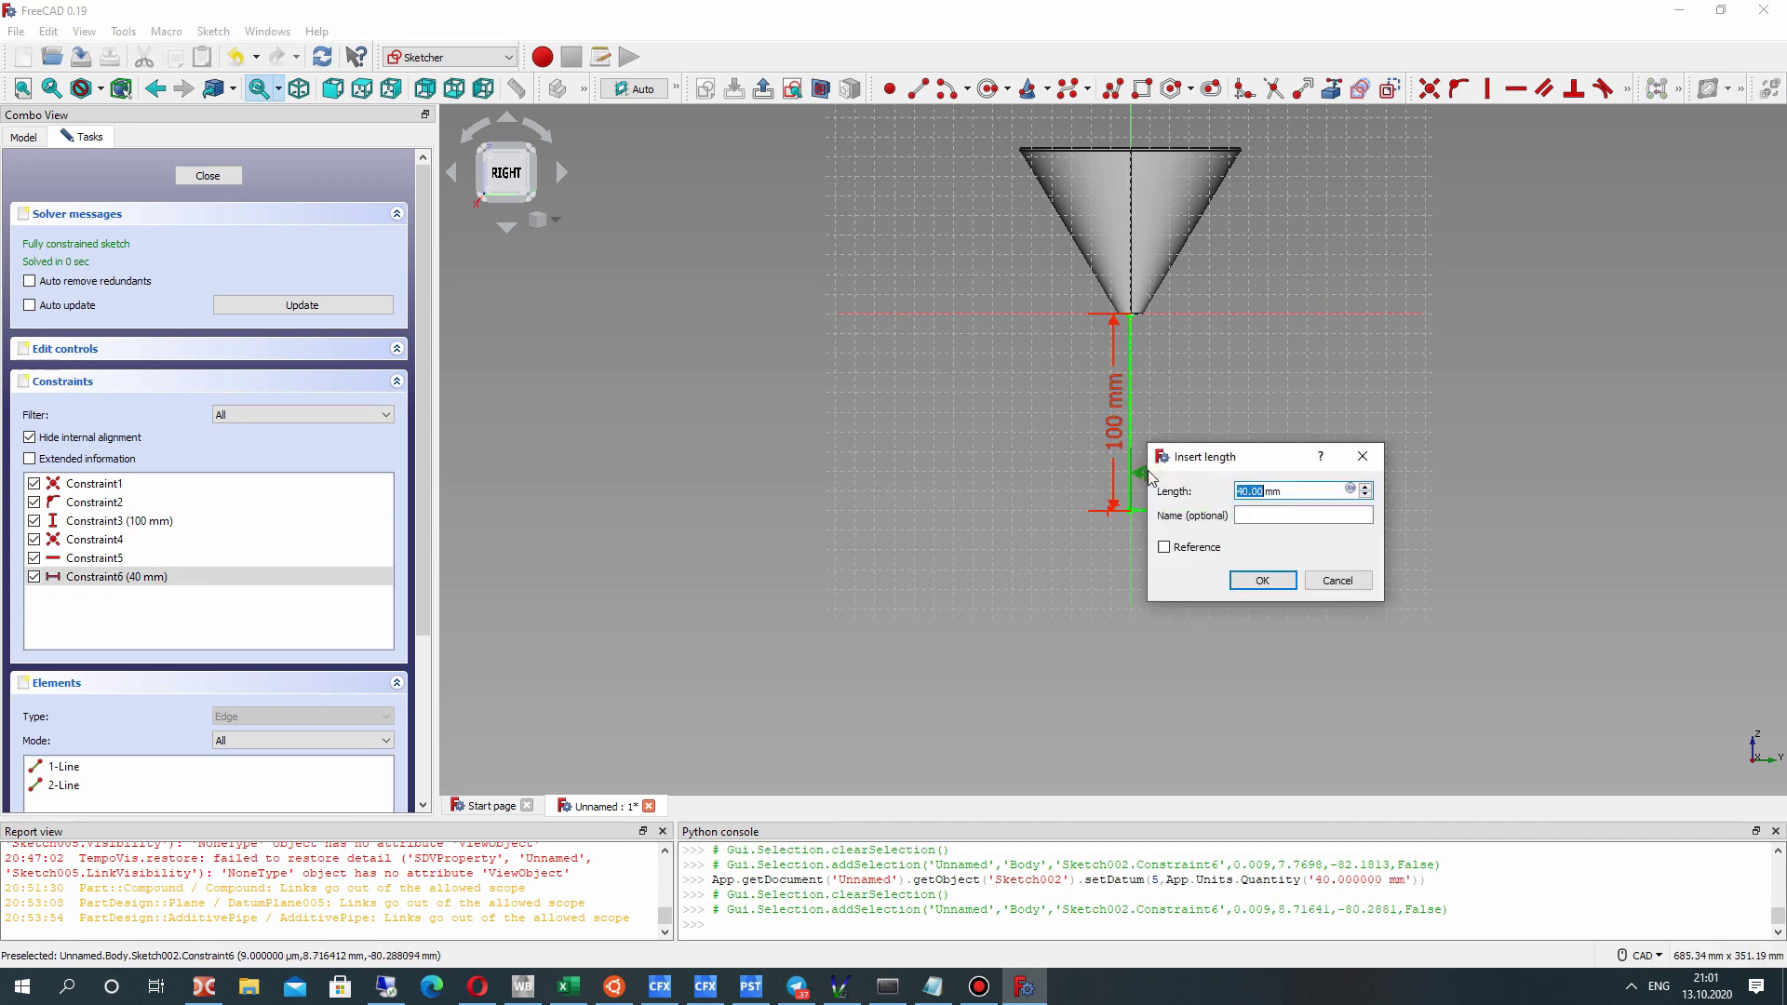
pyautogui.press('Return')
pyautogui.scroll(5, 1187, 402)
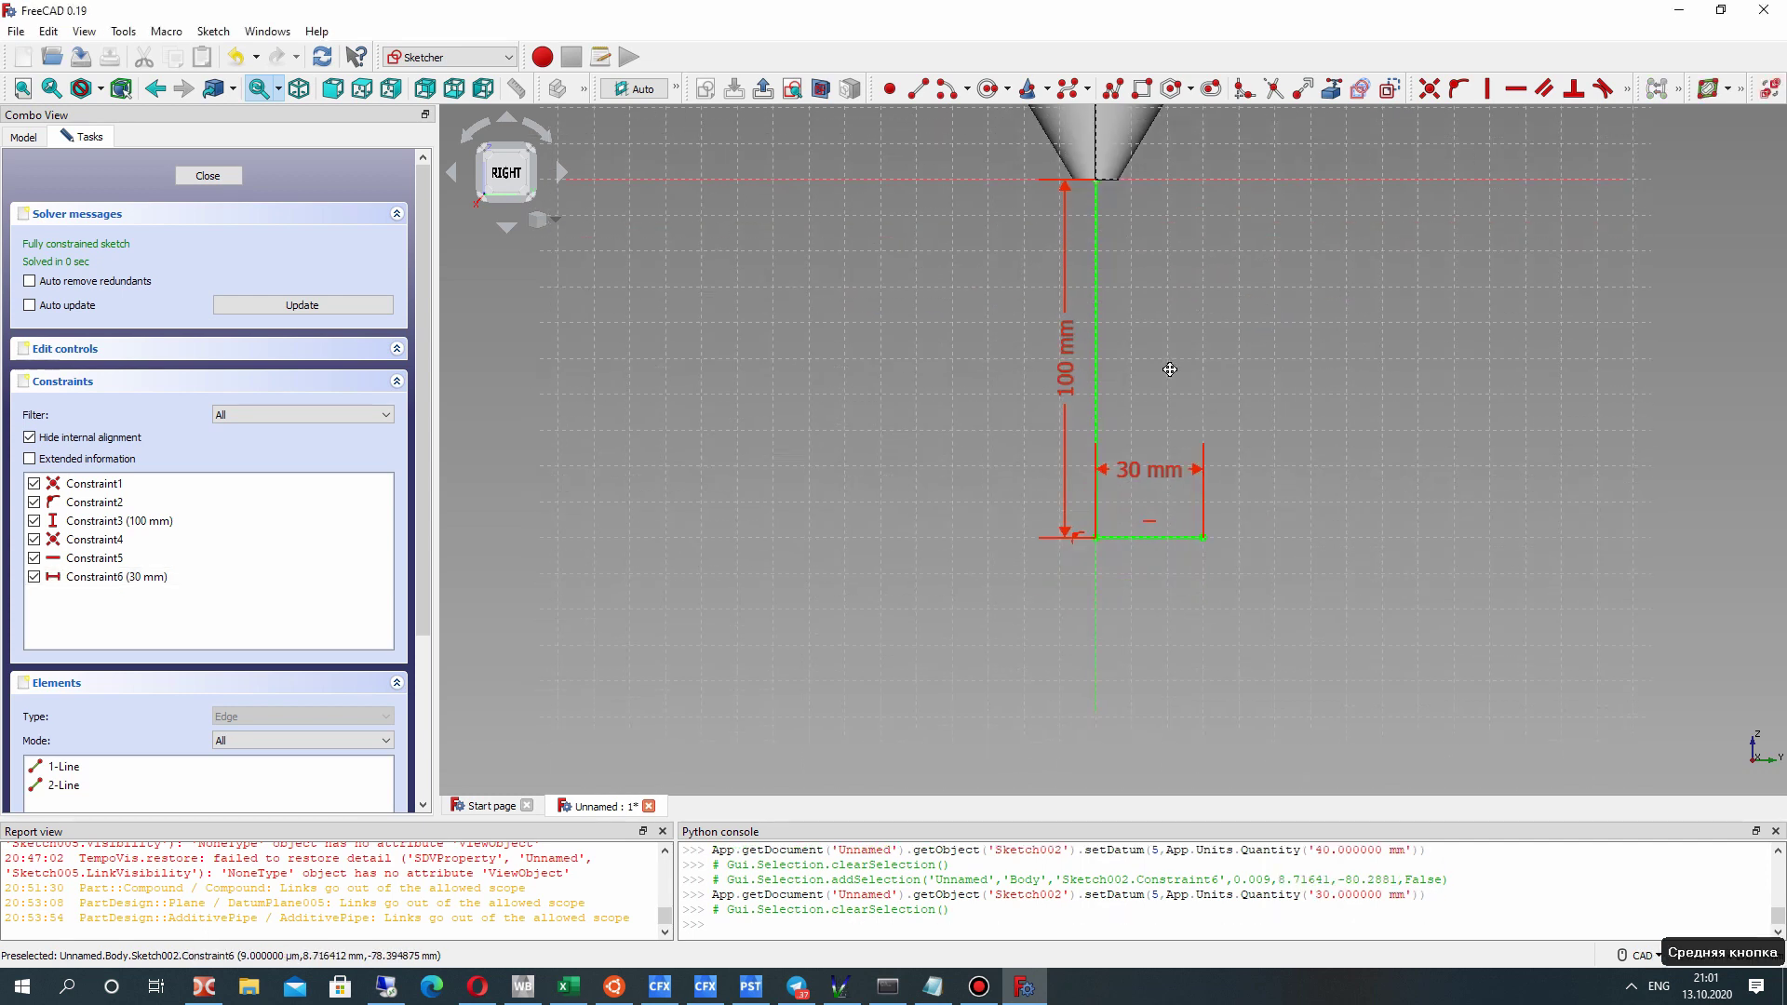
# Fillet the corner between the horizontal and vertical path lines.
pyautogui.click(1244, 88)
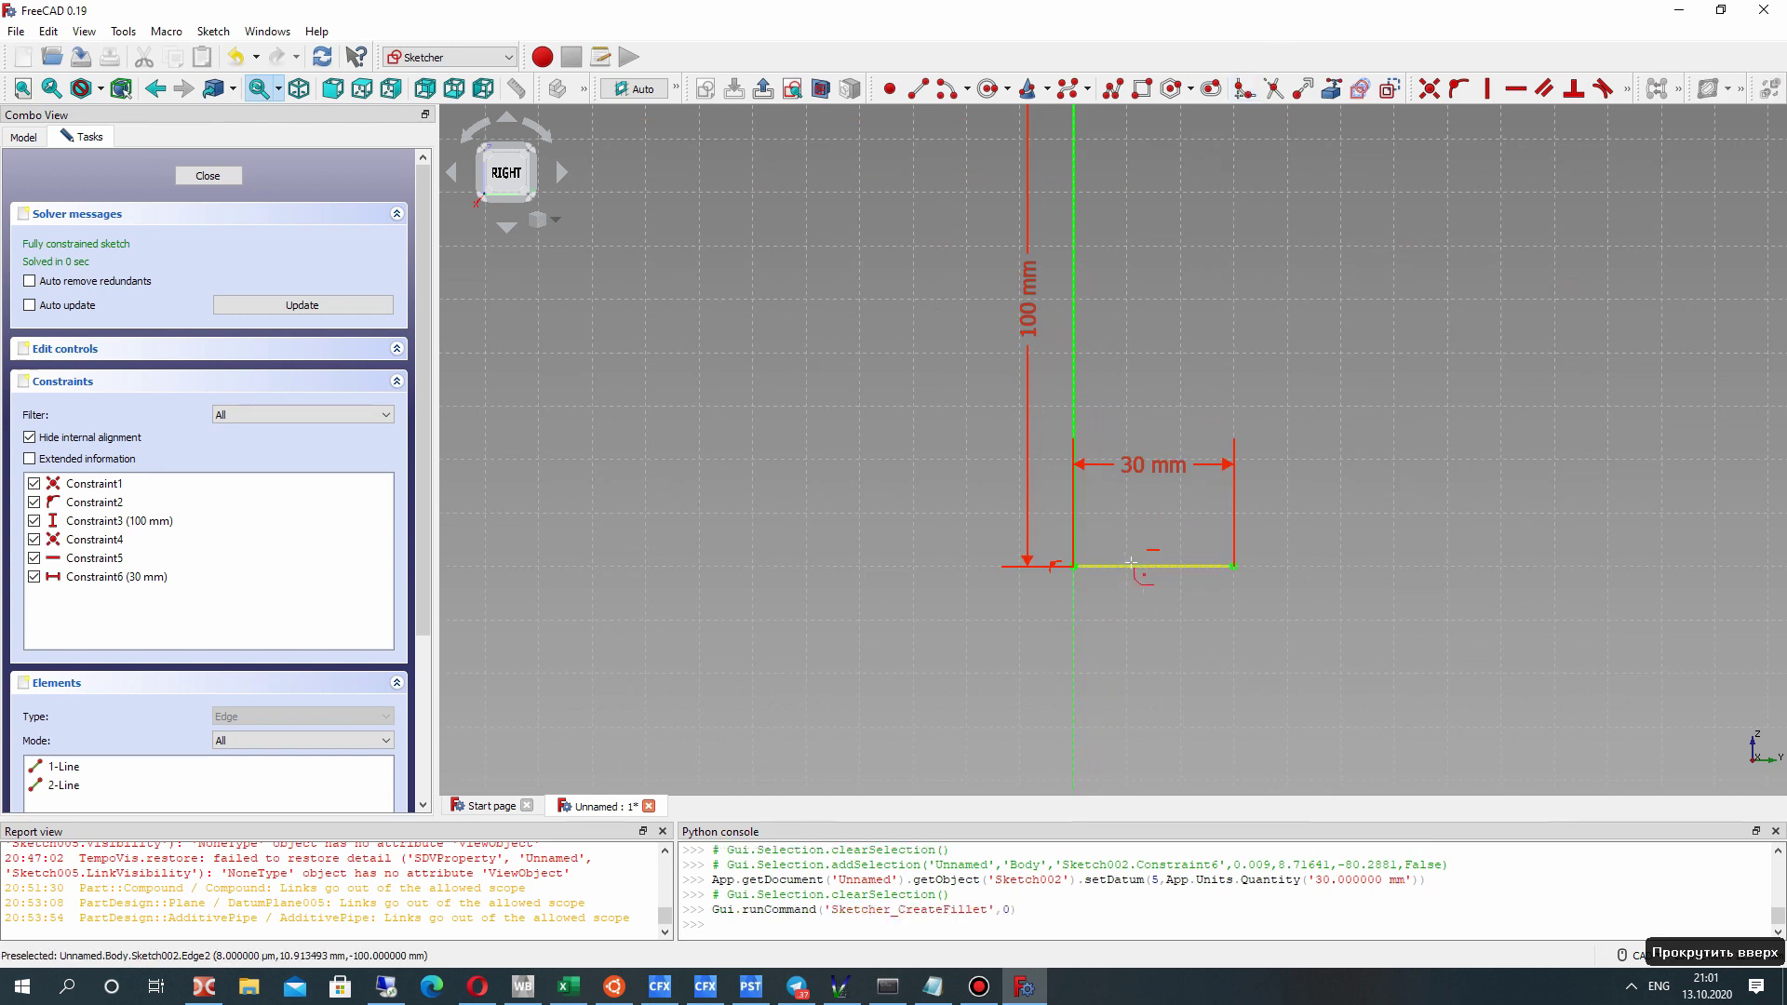
pyautogui.click(1131, 561)
pyautogui.click(1077, 400)
pyautogui.scroll(-5, 1077, 521)
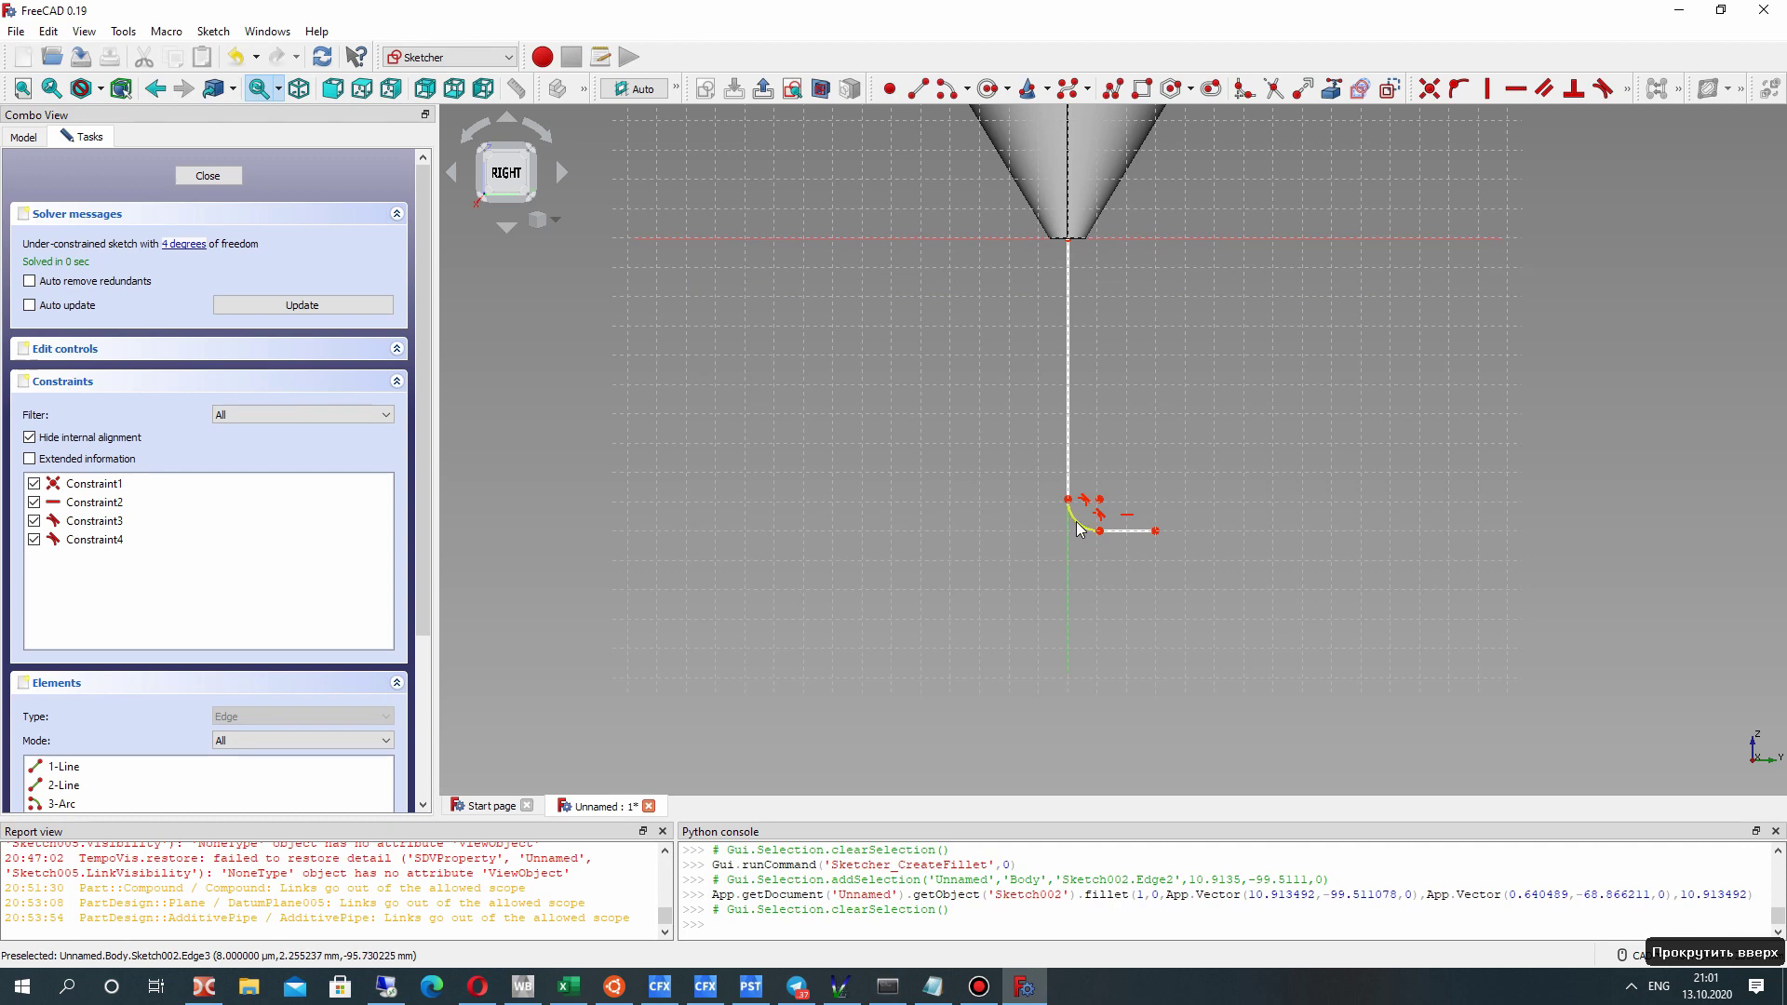
pyautogui.click(1079, 529)
pyautogui.click(1191, 299)
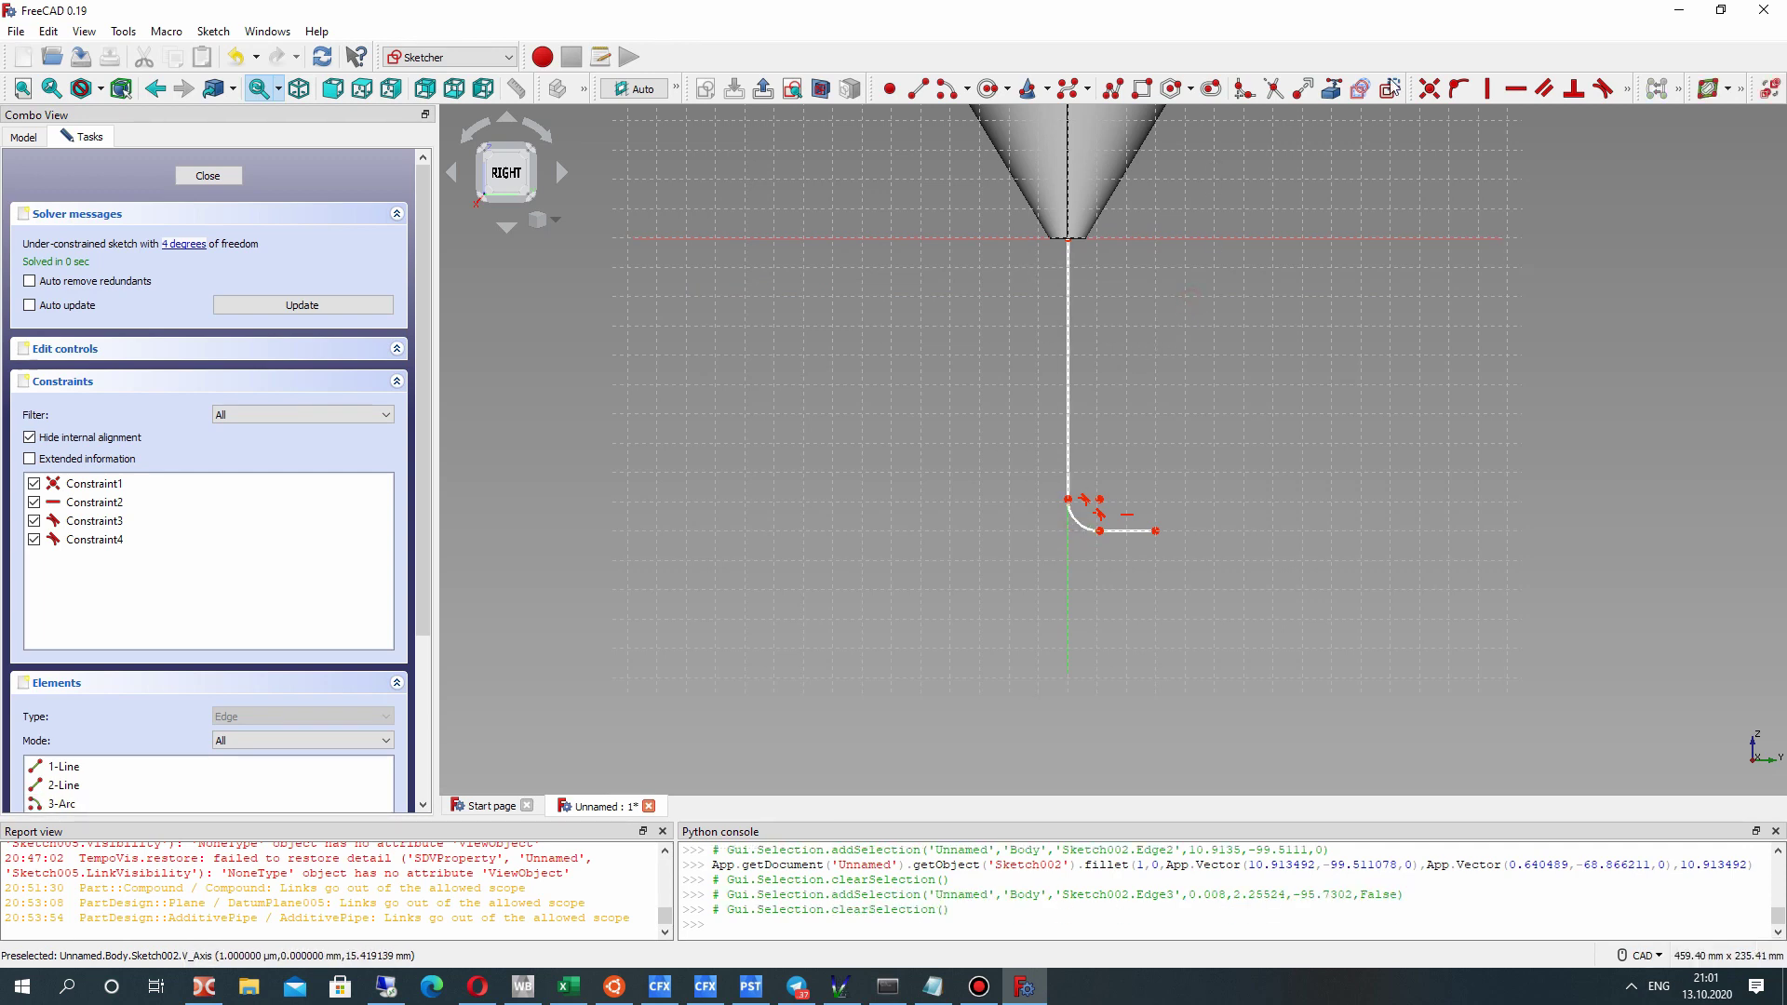
pyautogui.click(1078, 531)
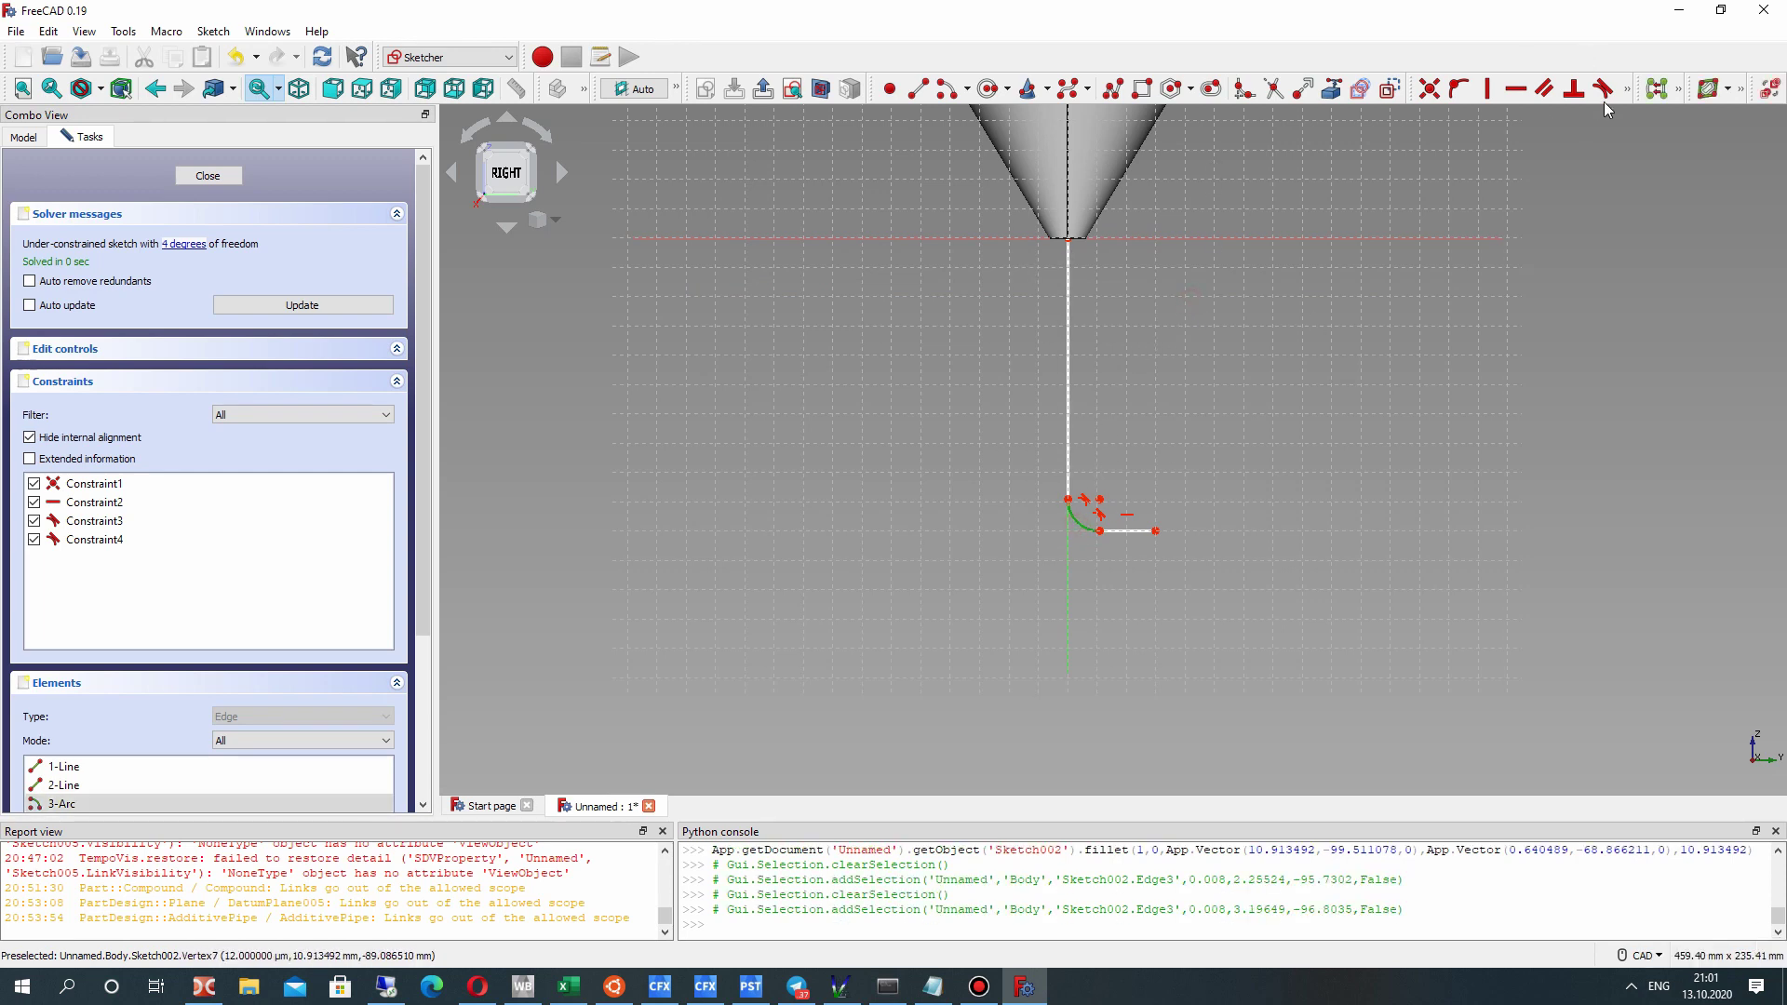
pyautogui.click(1626, 88)
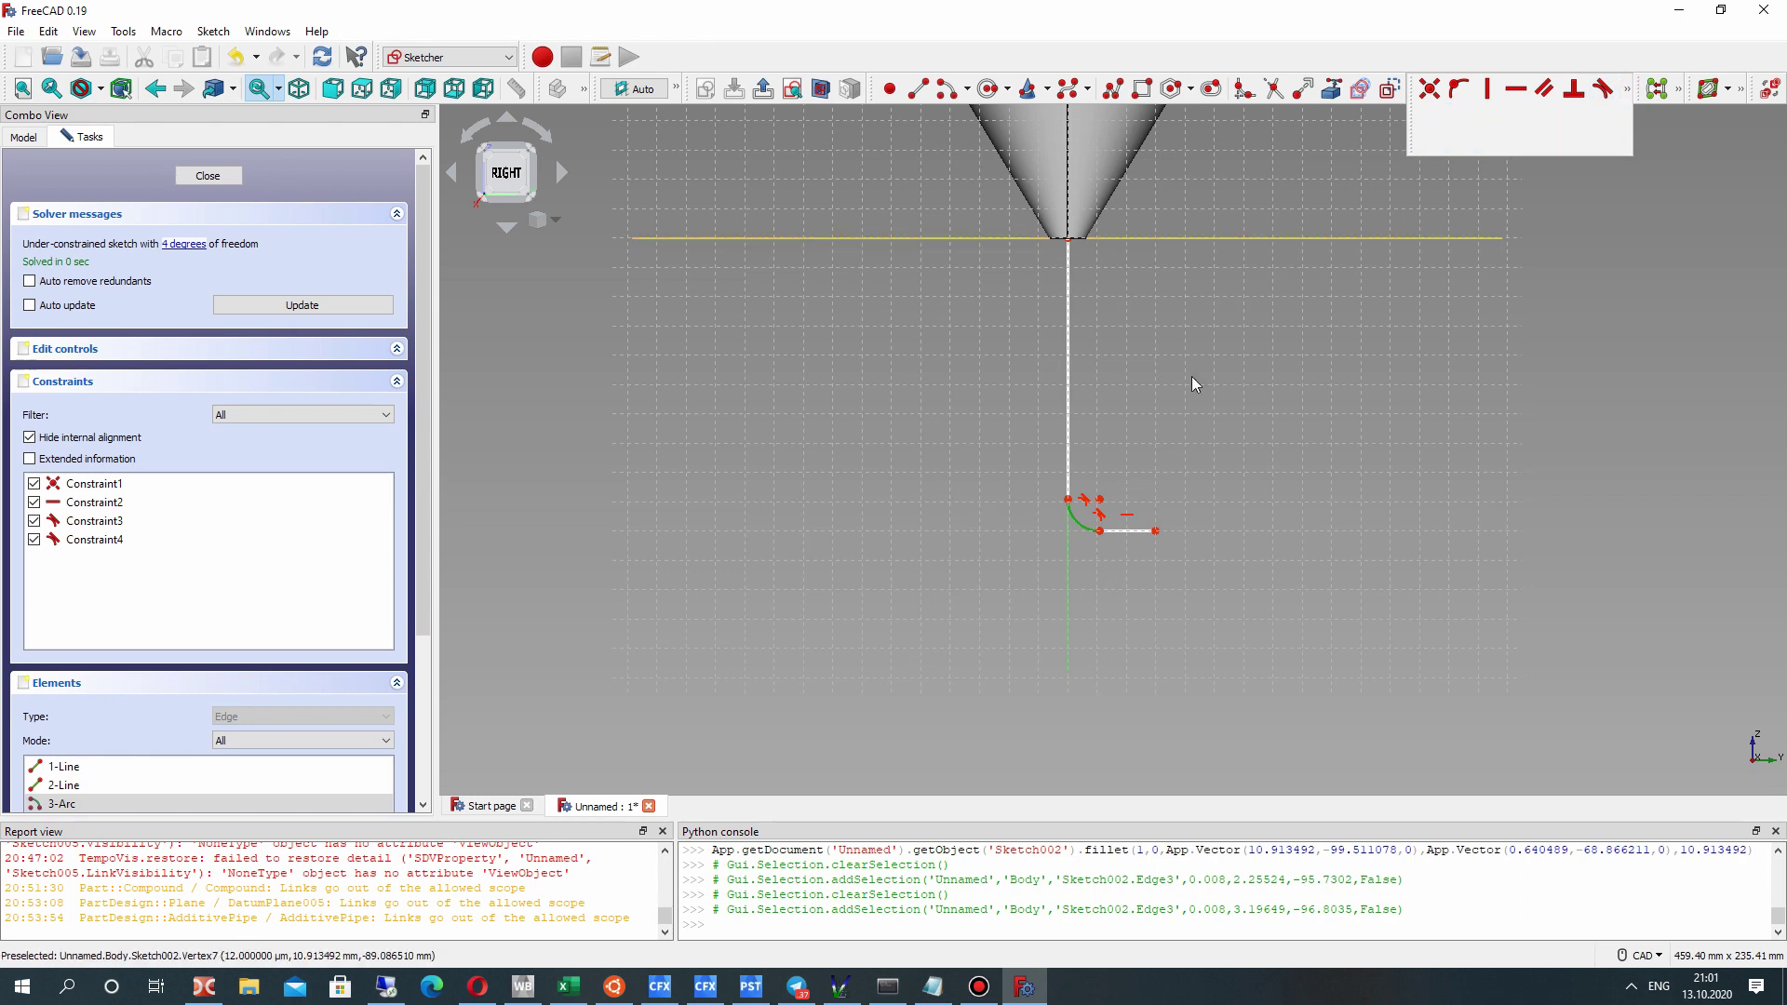
pyautogui.click(1157, 543)
# Fix the horizontal line's end point 30 mm horizontally from the vertical axis.
pyautogui.click(1155, 530)
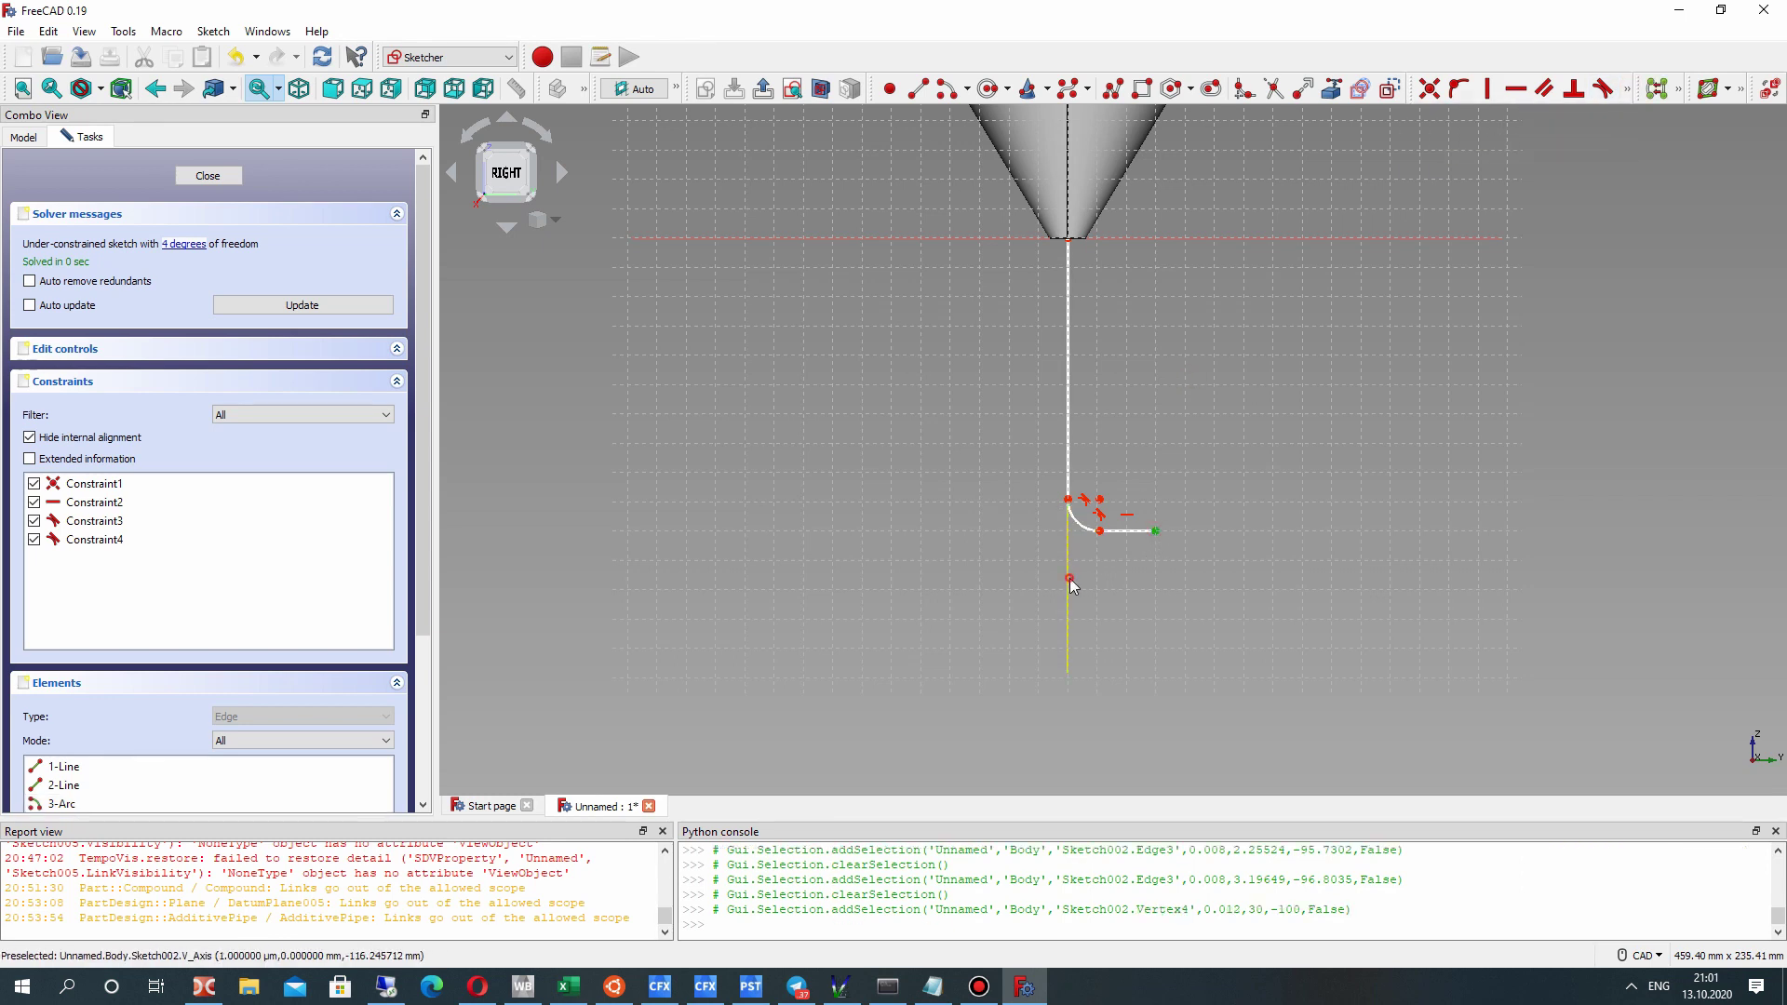
pyautogui.click(1068, 578)
pyautogui.click(1626, 89)
pyautogui.click(1552, 118)
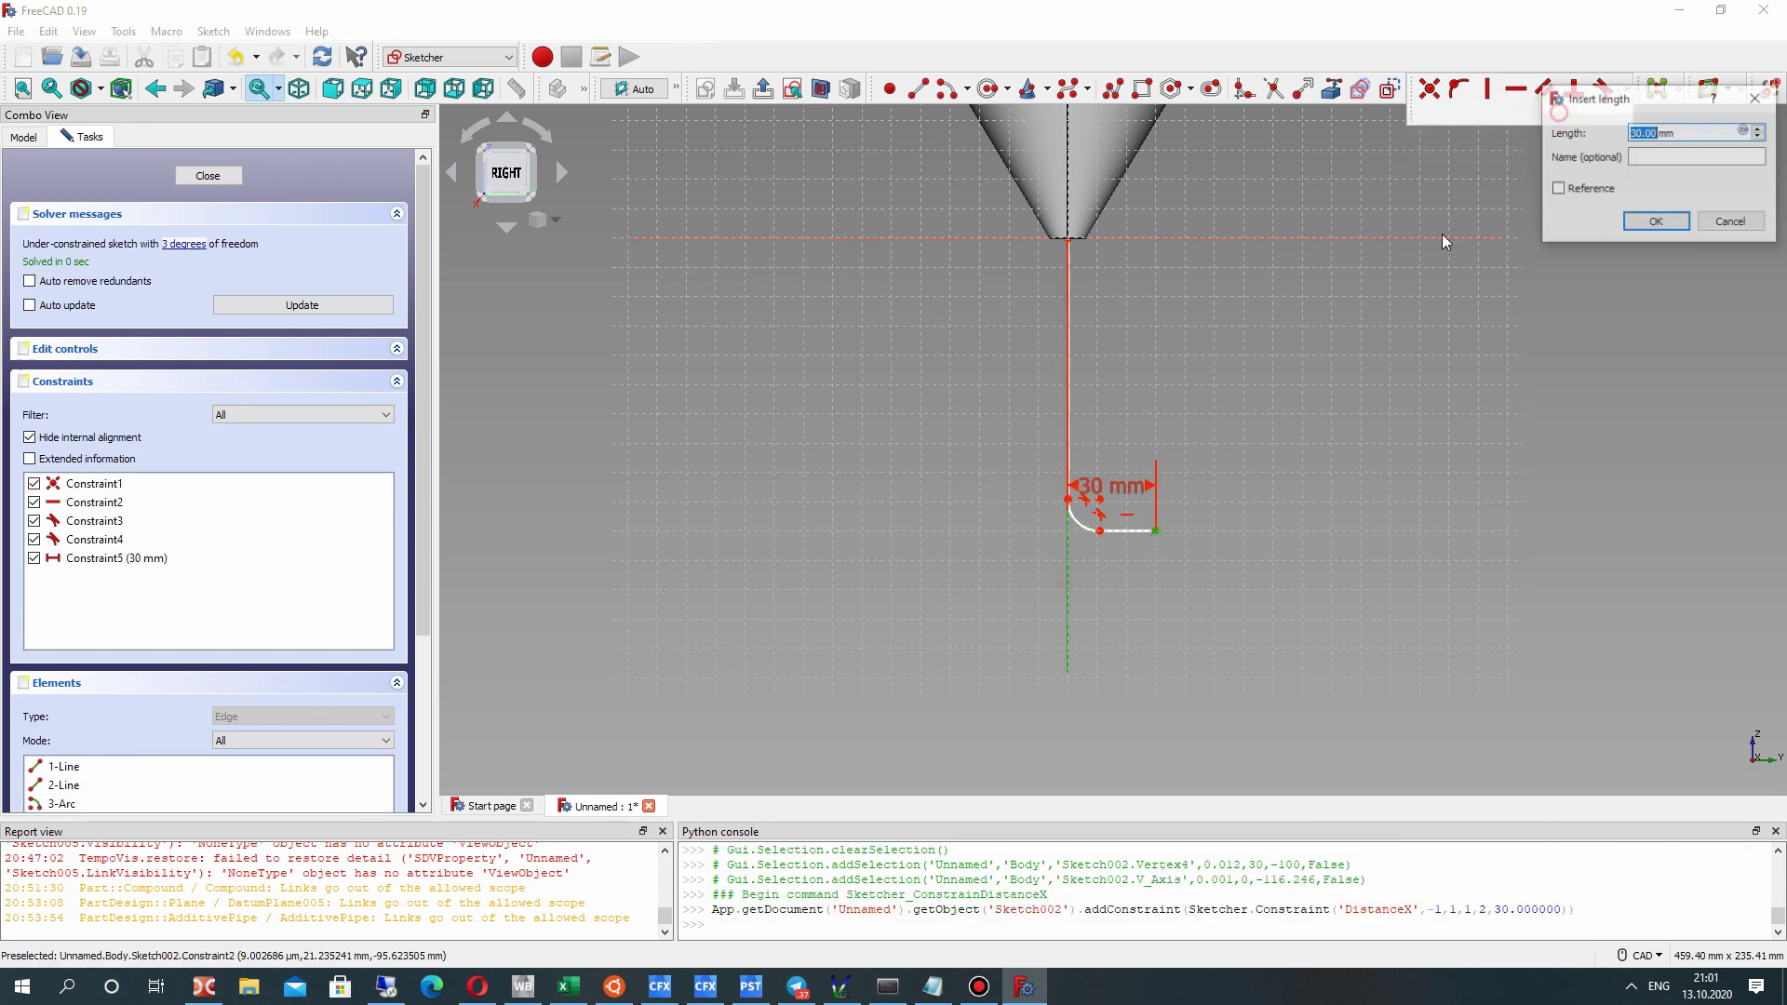
pyautogui.click(1655, 221)
pyautogui.moveTo(1113, 485); pyautogui.dragTo(1117, 666)
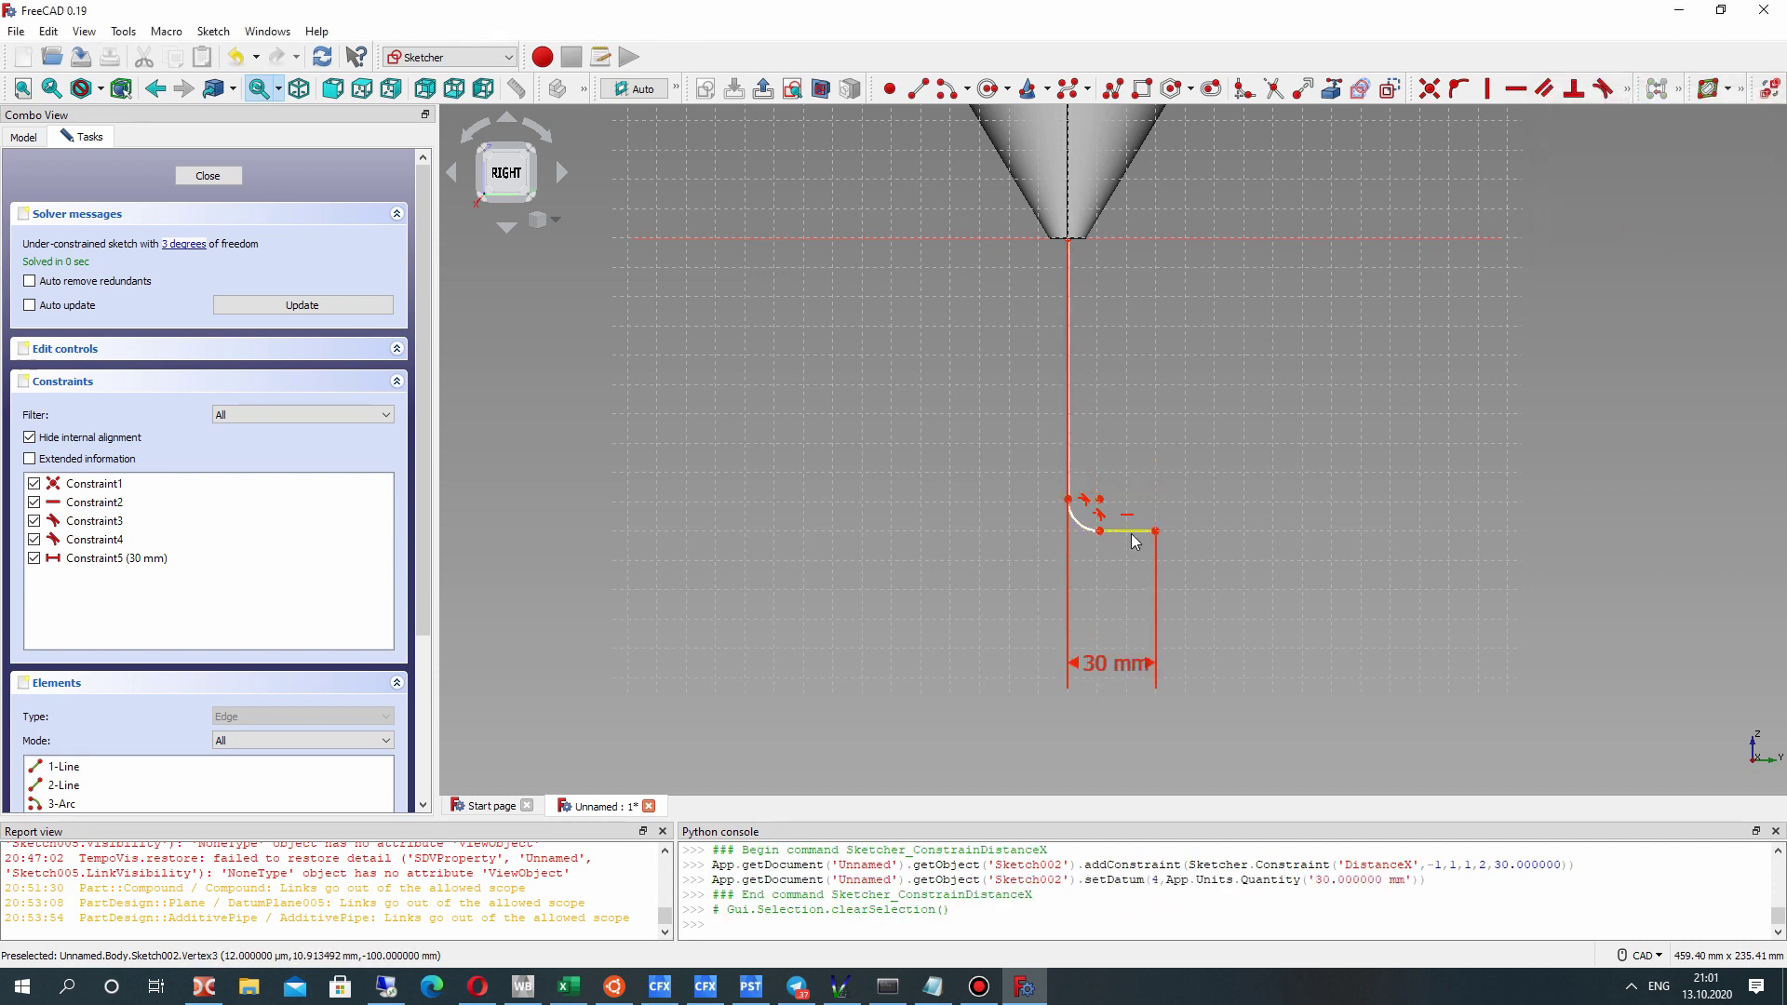
# Add a 100 mm vertical distance from the path's end to the cone tip.
pyautogui.click(1155, 531)
pyautogui.click(1069, 237)
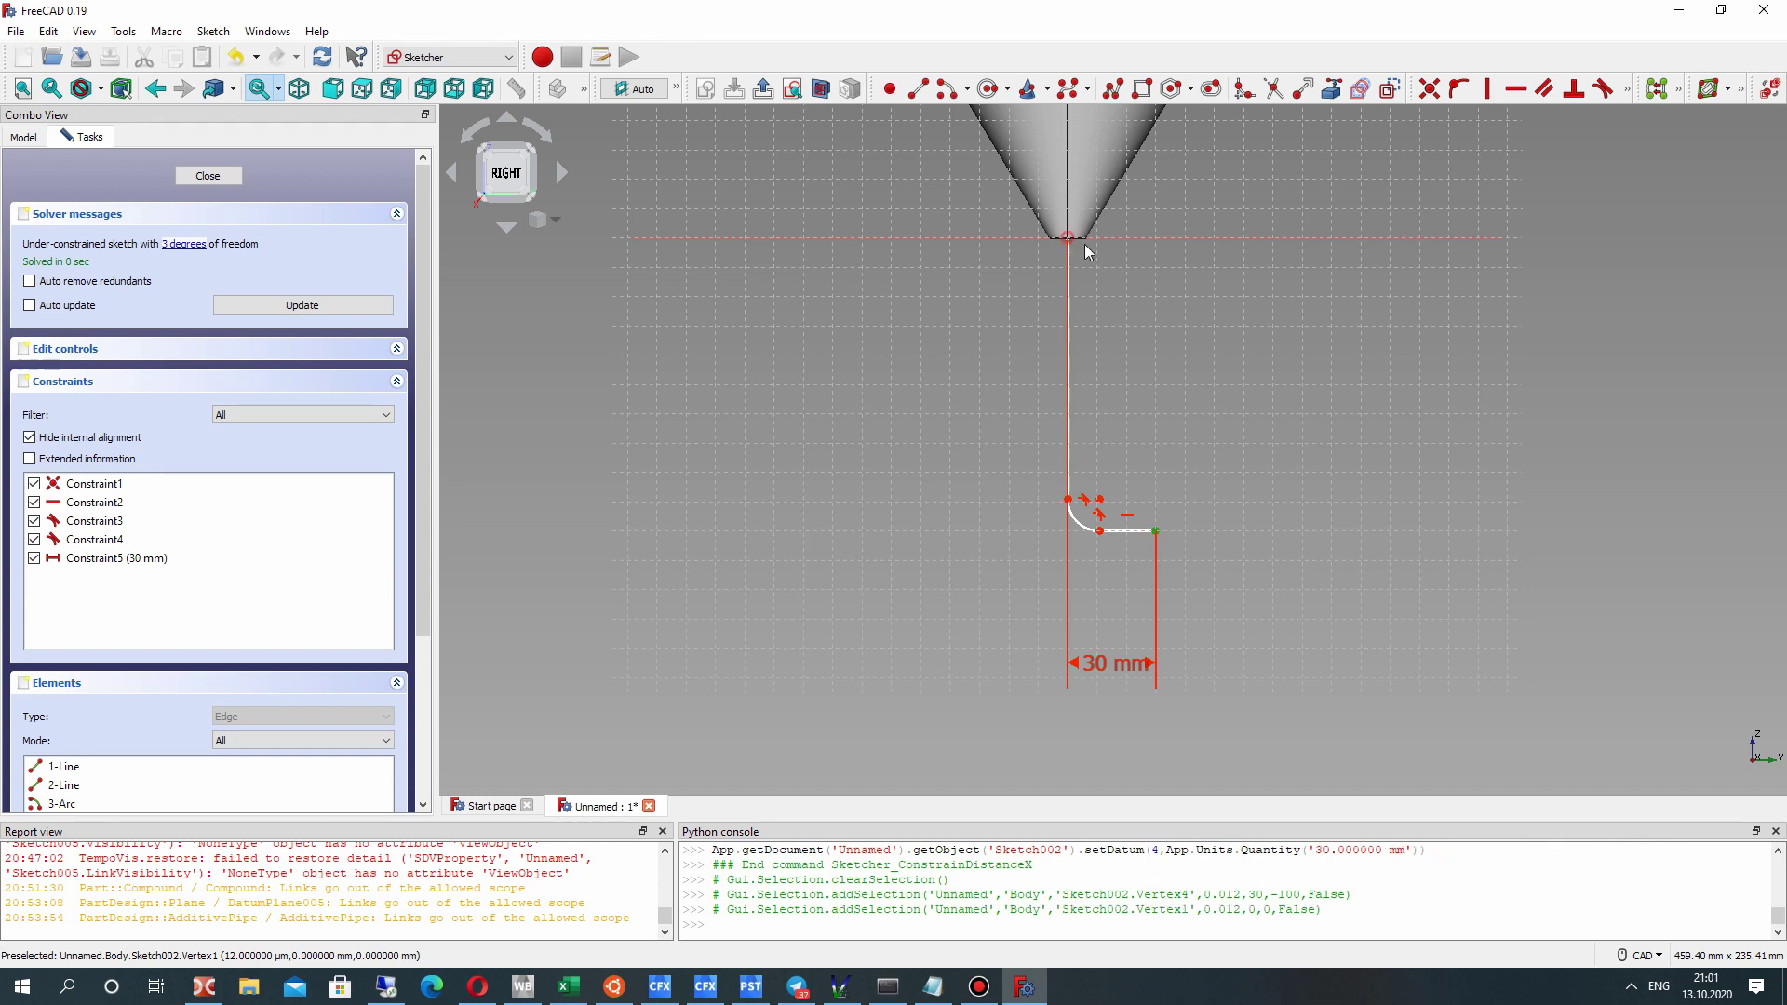
pyautogui.click(1633, 88)
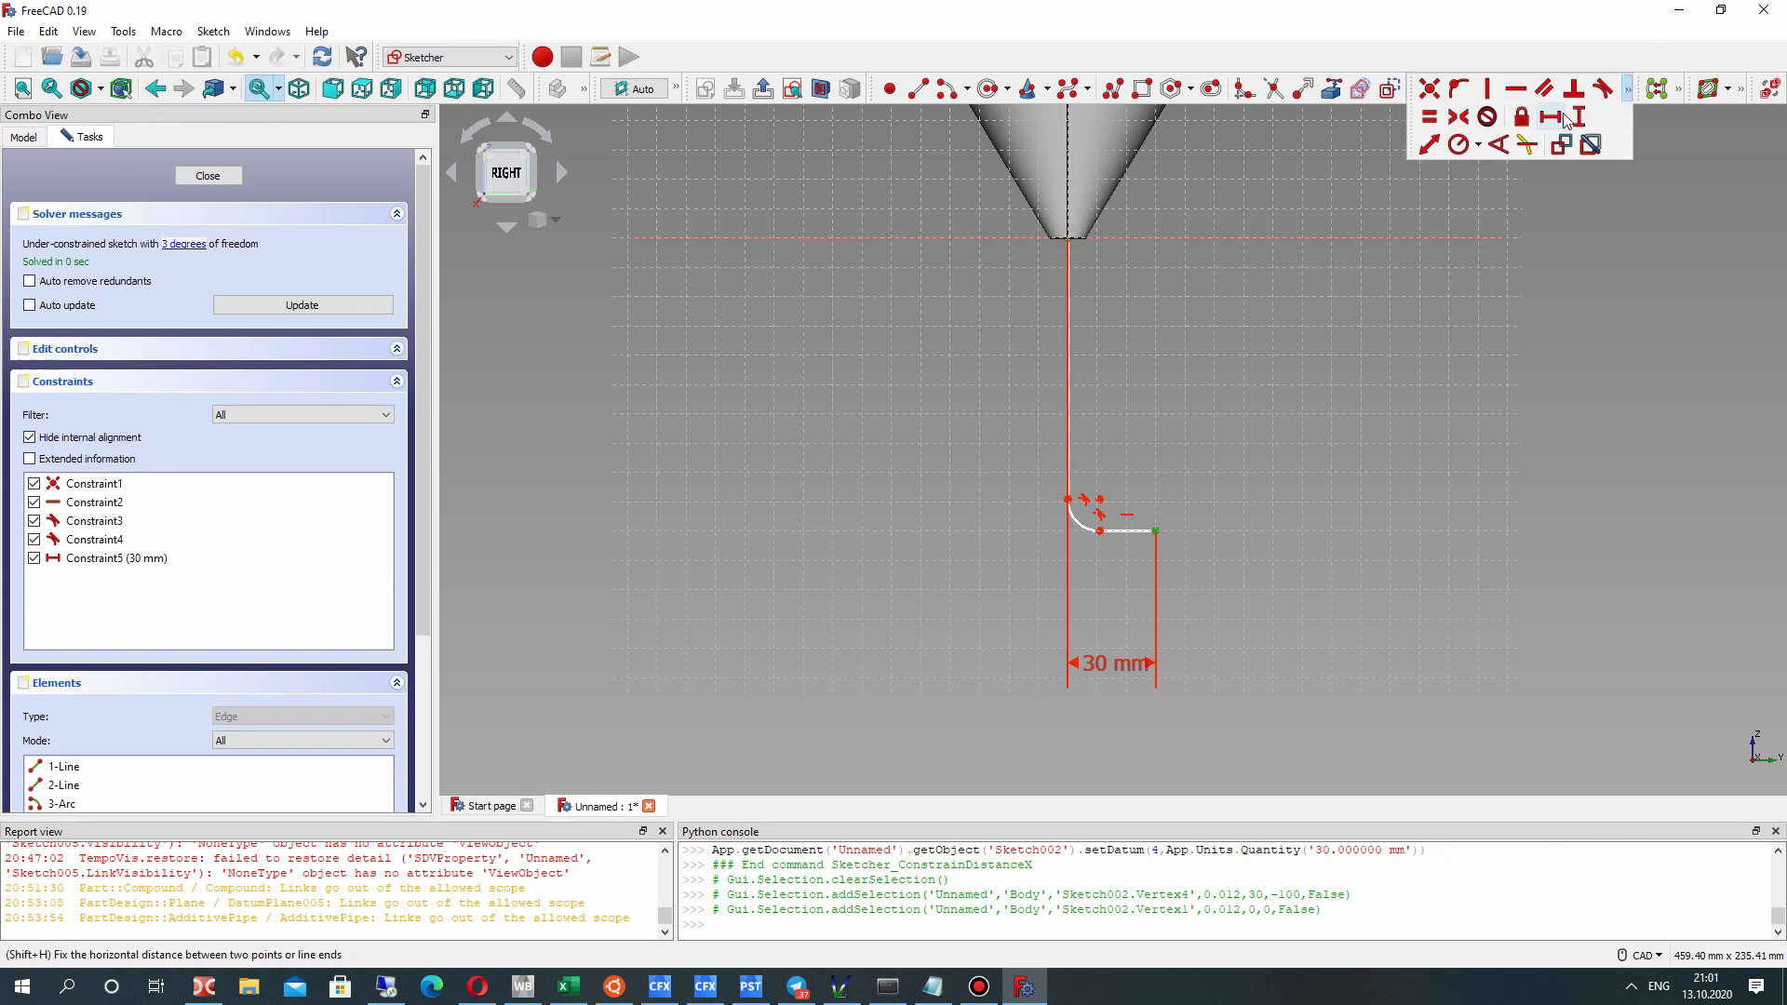
pyautogui.click(1565, 119)
pyautogui.click(1642, 223)
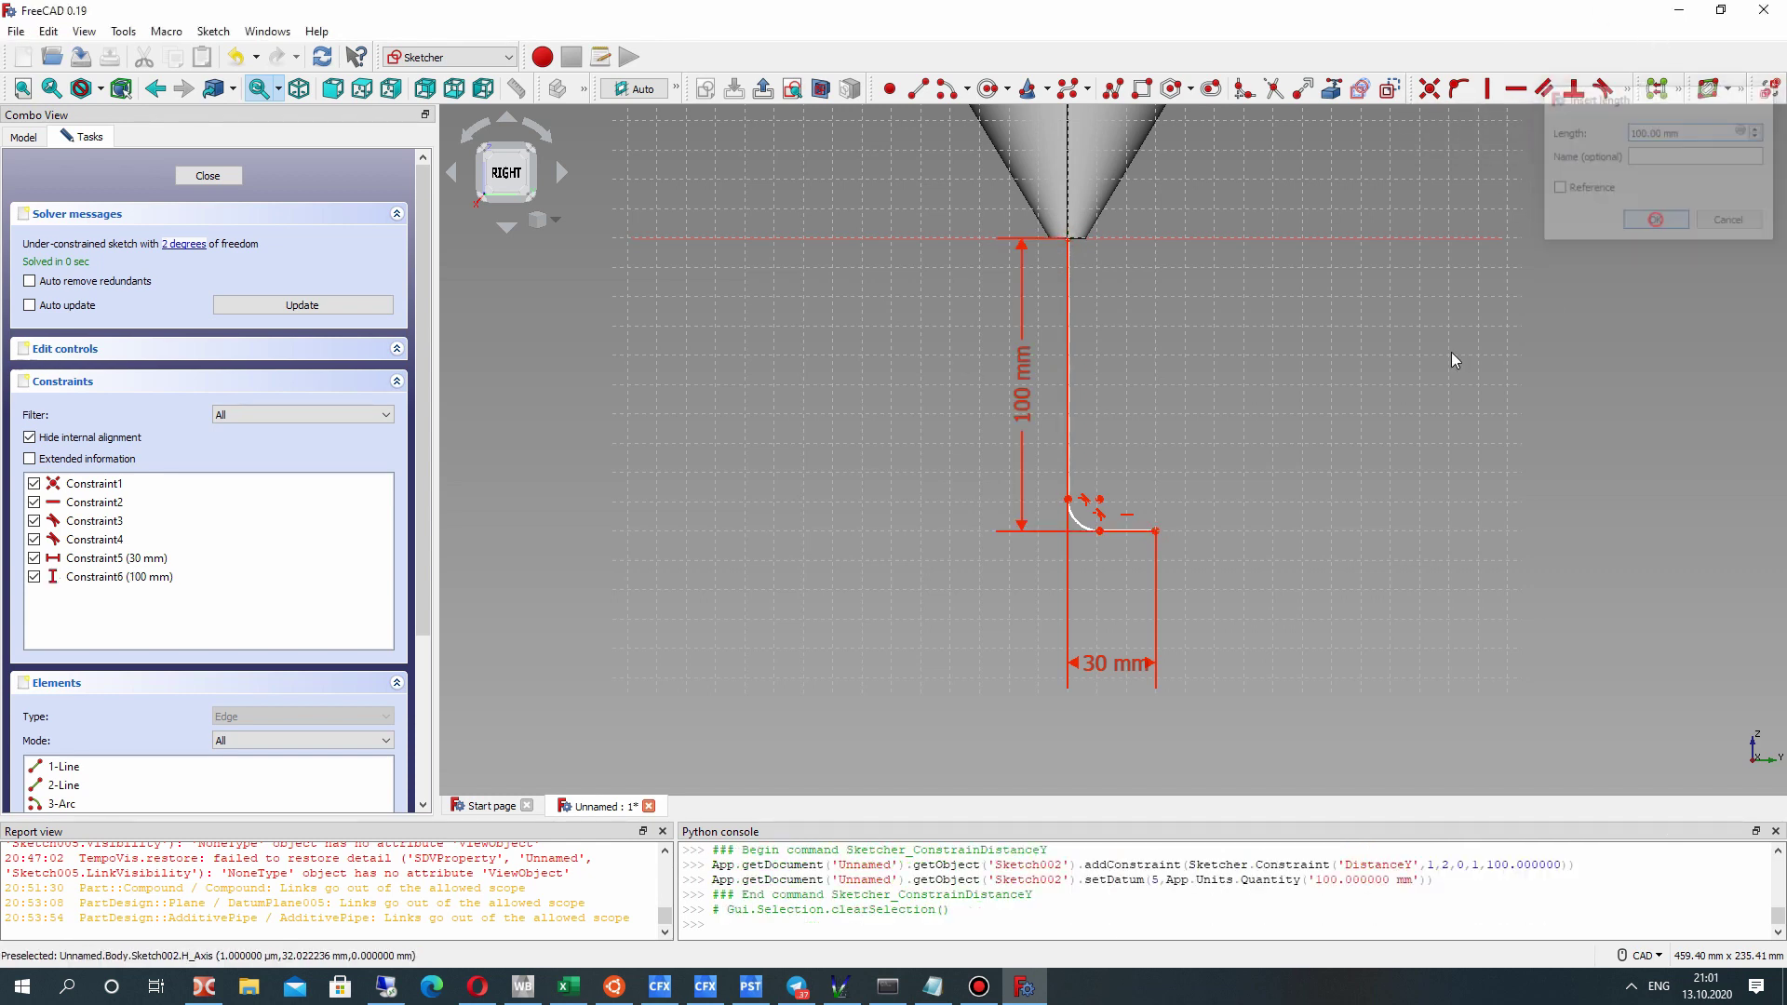
# Constrain the bend arc radius to 25 mm and make the sloped line vertical.
pyautogui.click(1081, 523)
pyautogui.click(1628, 89)
pyautogui.click(1460, 142)
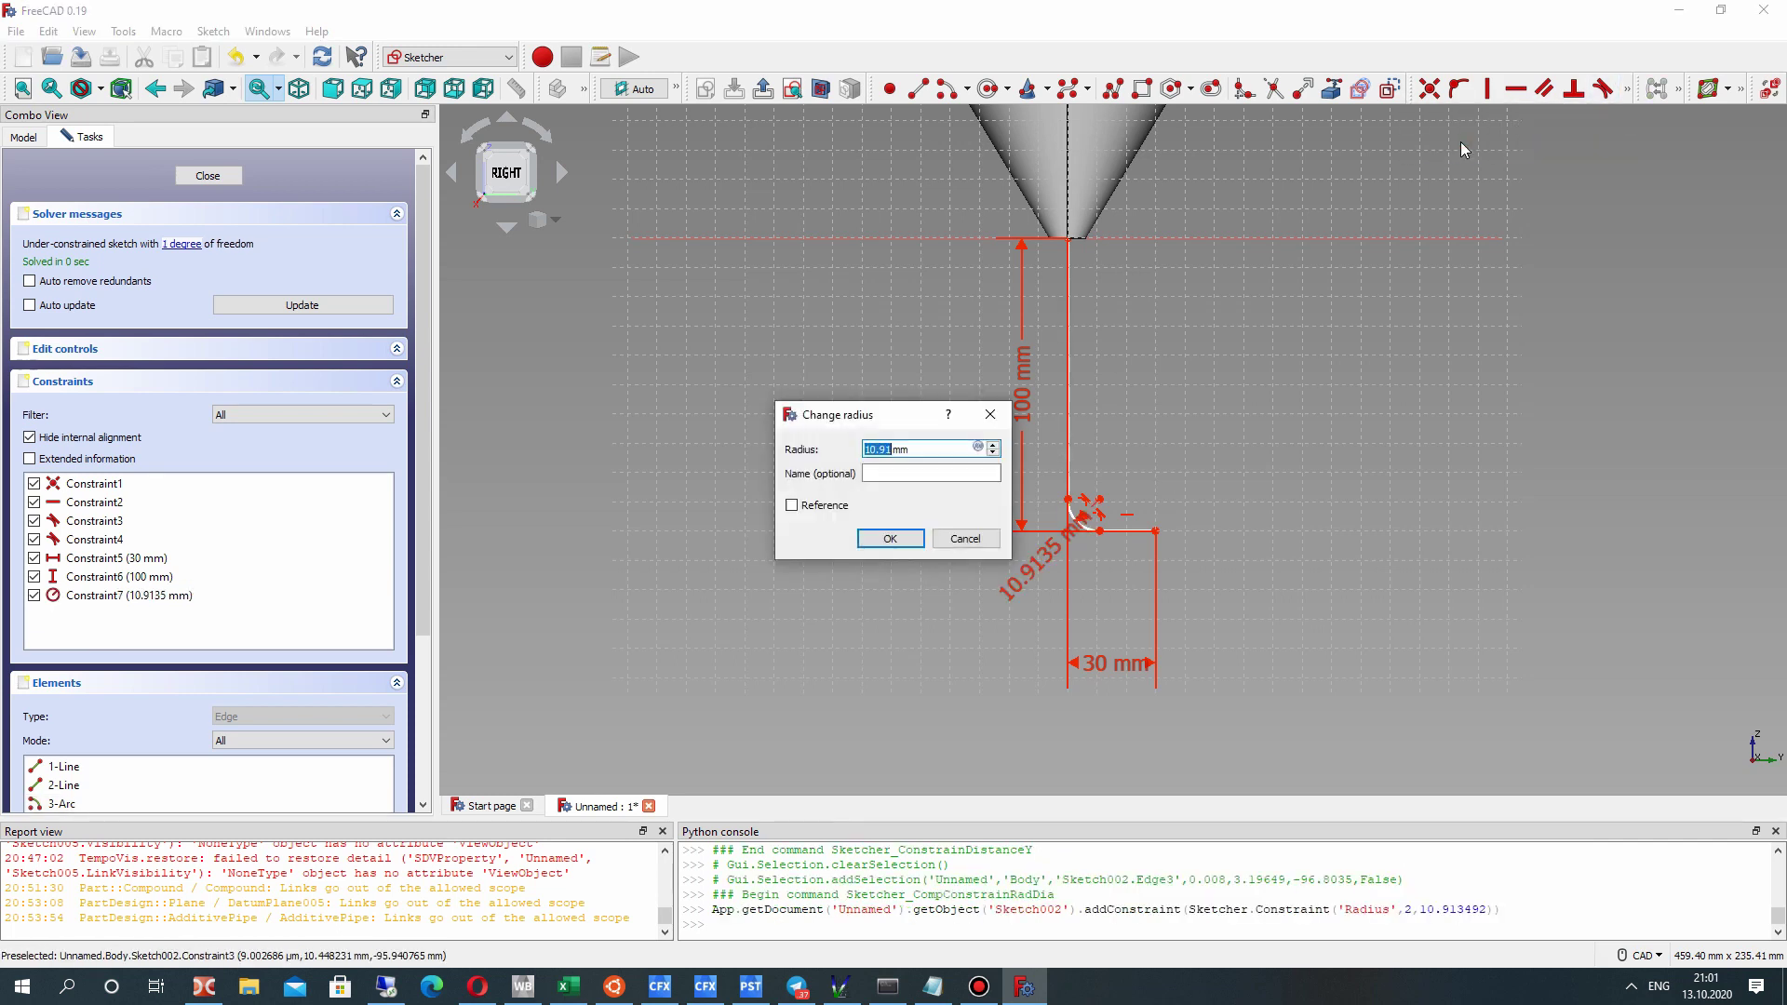
pyautogui.write('25')
pyautogui.press('Return')
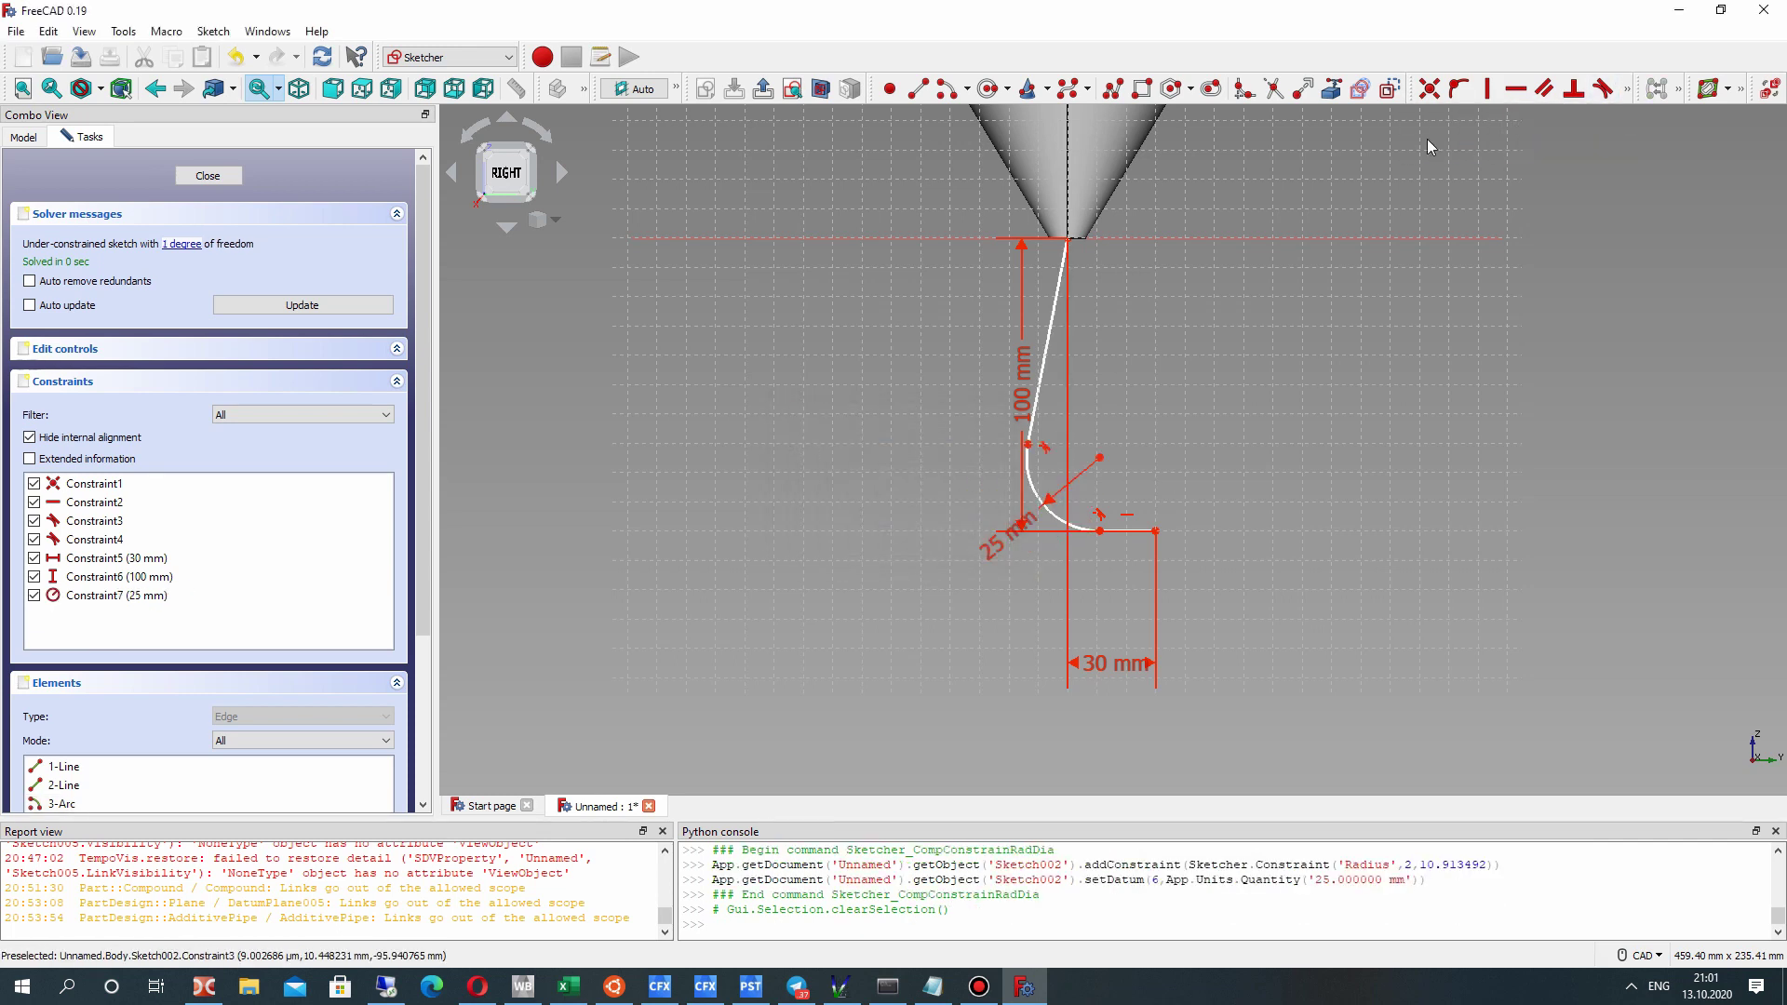
pyautogui.click(1047, 331)
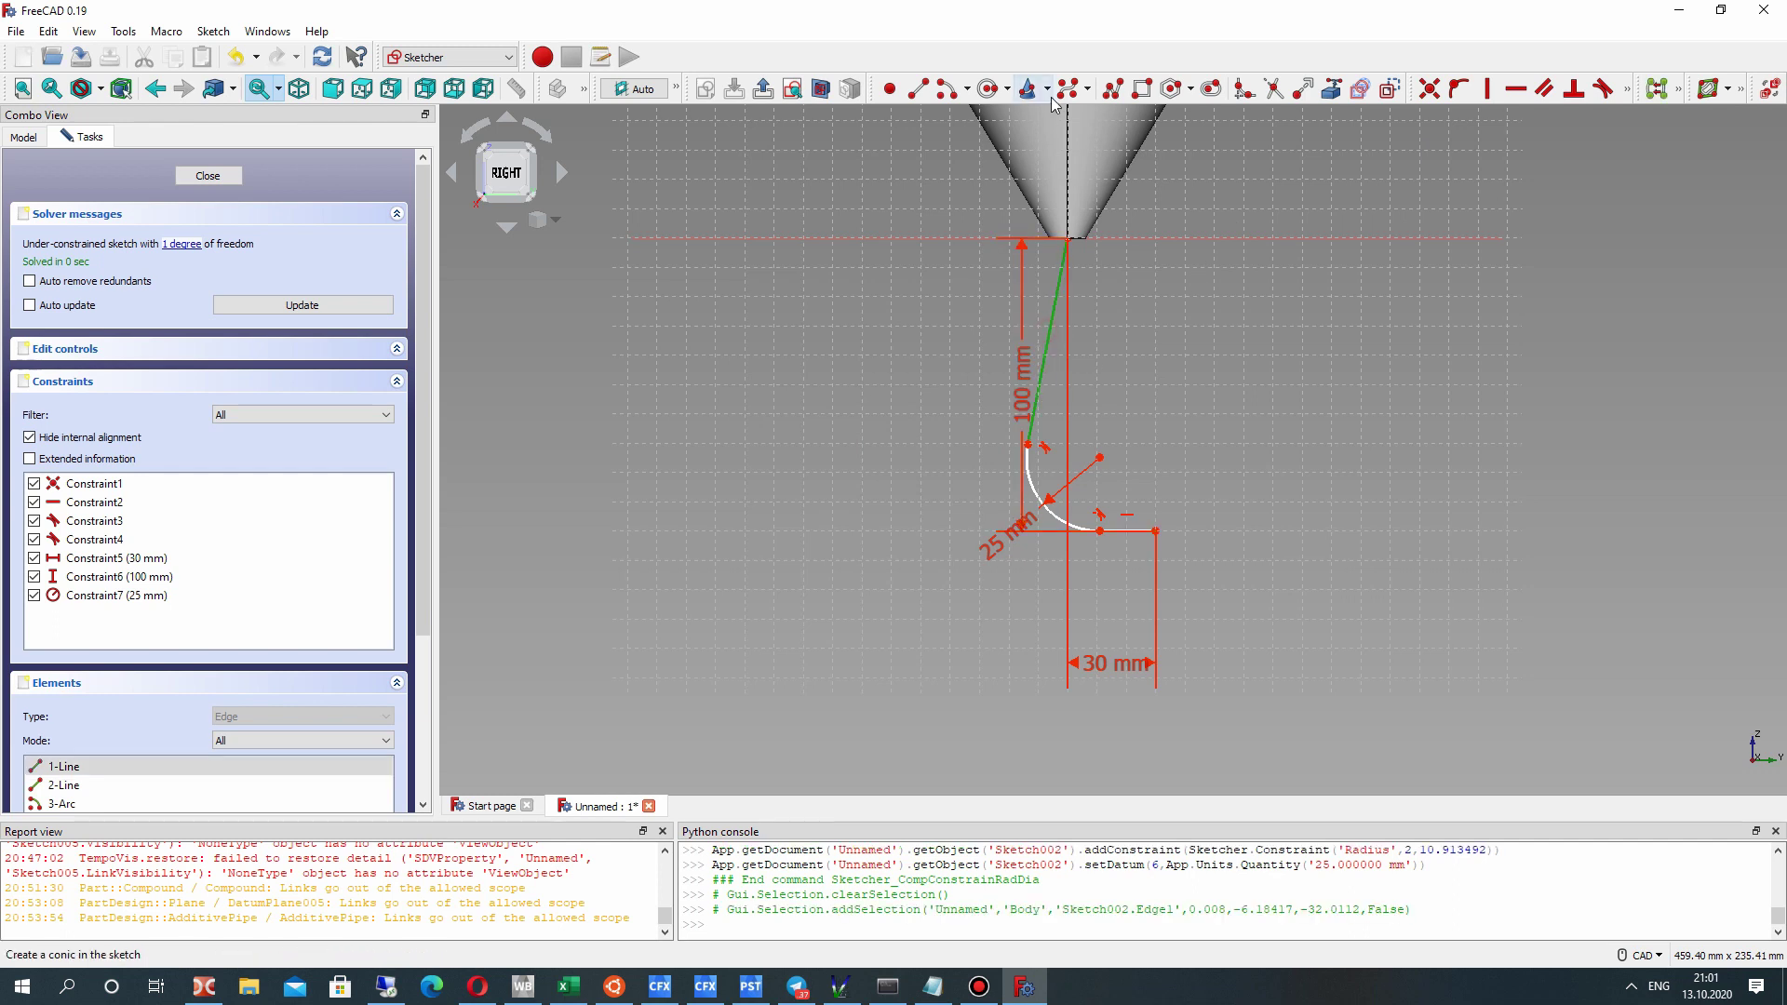
pyautogui.click(1487, 90)
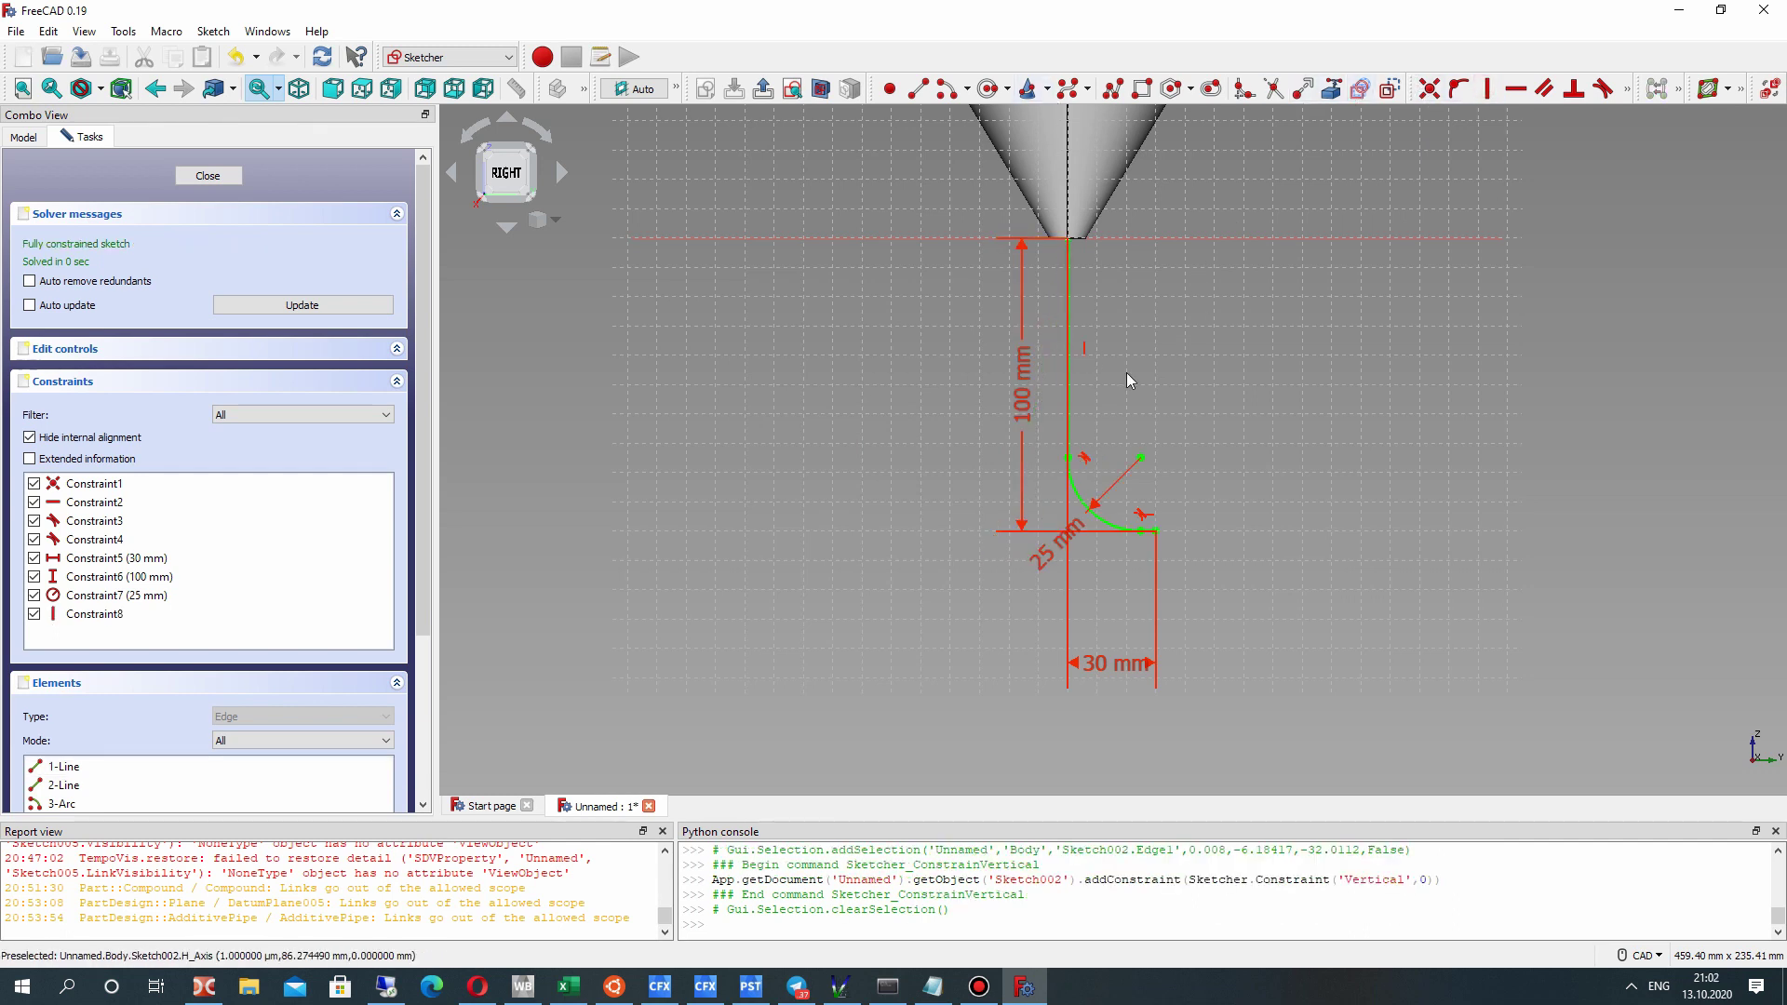
# Change the bend arc radius from 25 mm to 29 mm.
pyautogui.scroll(-2, 1124, 543)
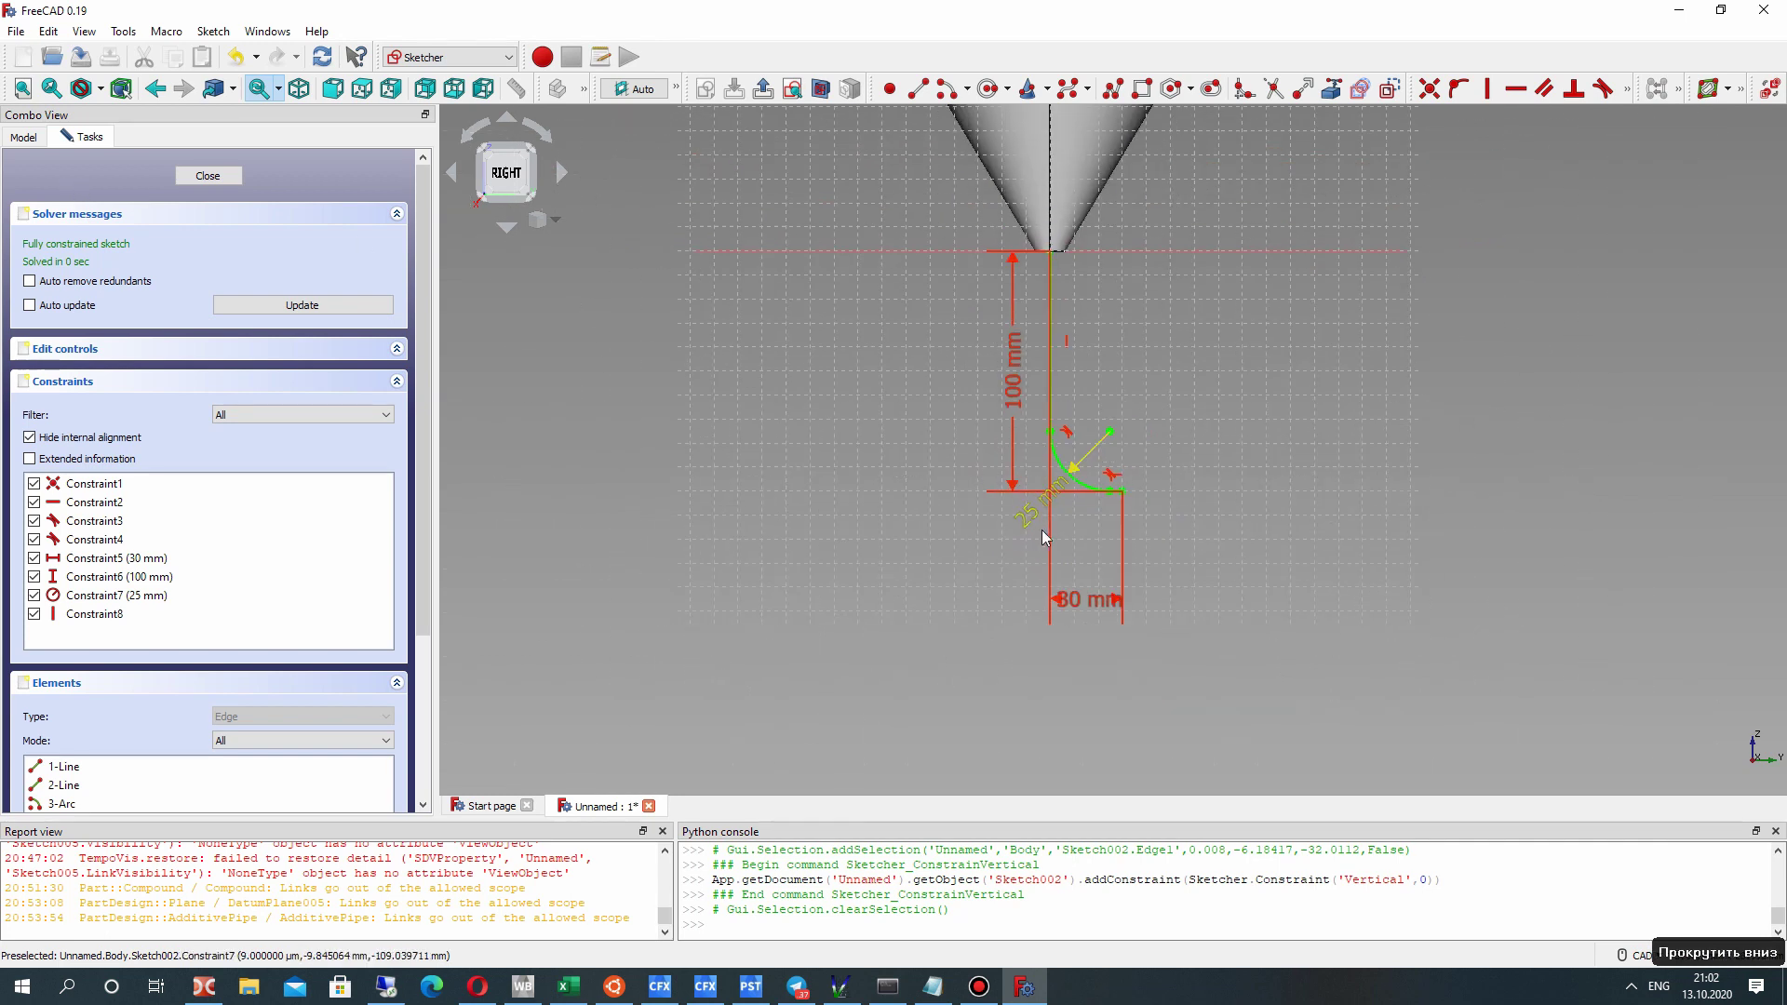
pyautogui.doubleClick(1013, 507)
pyautogui.write('29')
pyautogui.press('Return')
pyautogui.scroll(2, 1007, 439)
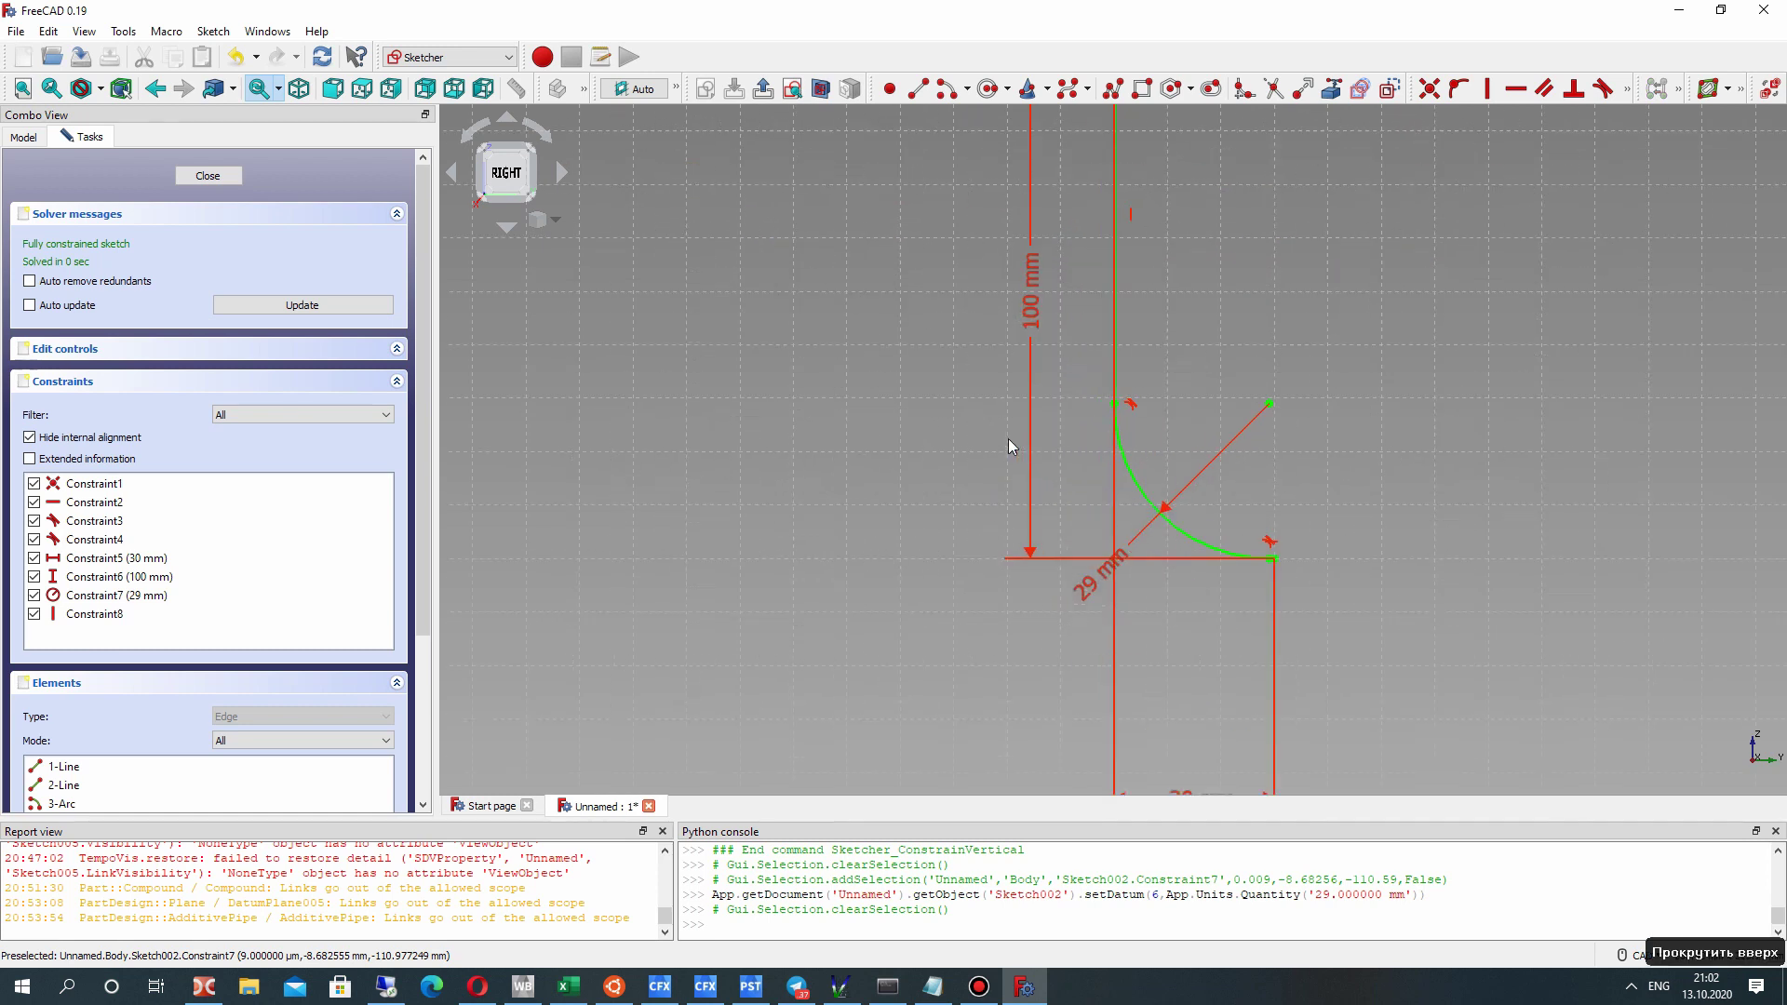
# Close the path sketch and orbit around the funnel to inspect the bent path.
pyautogui.click(209, 176)
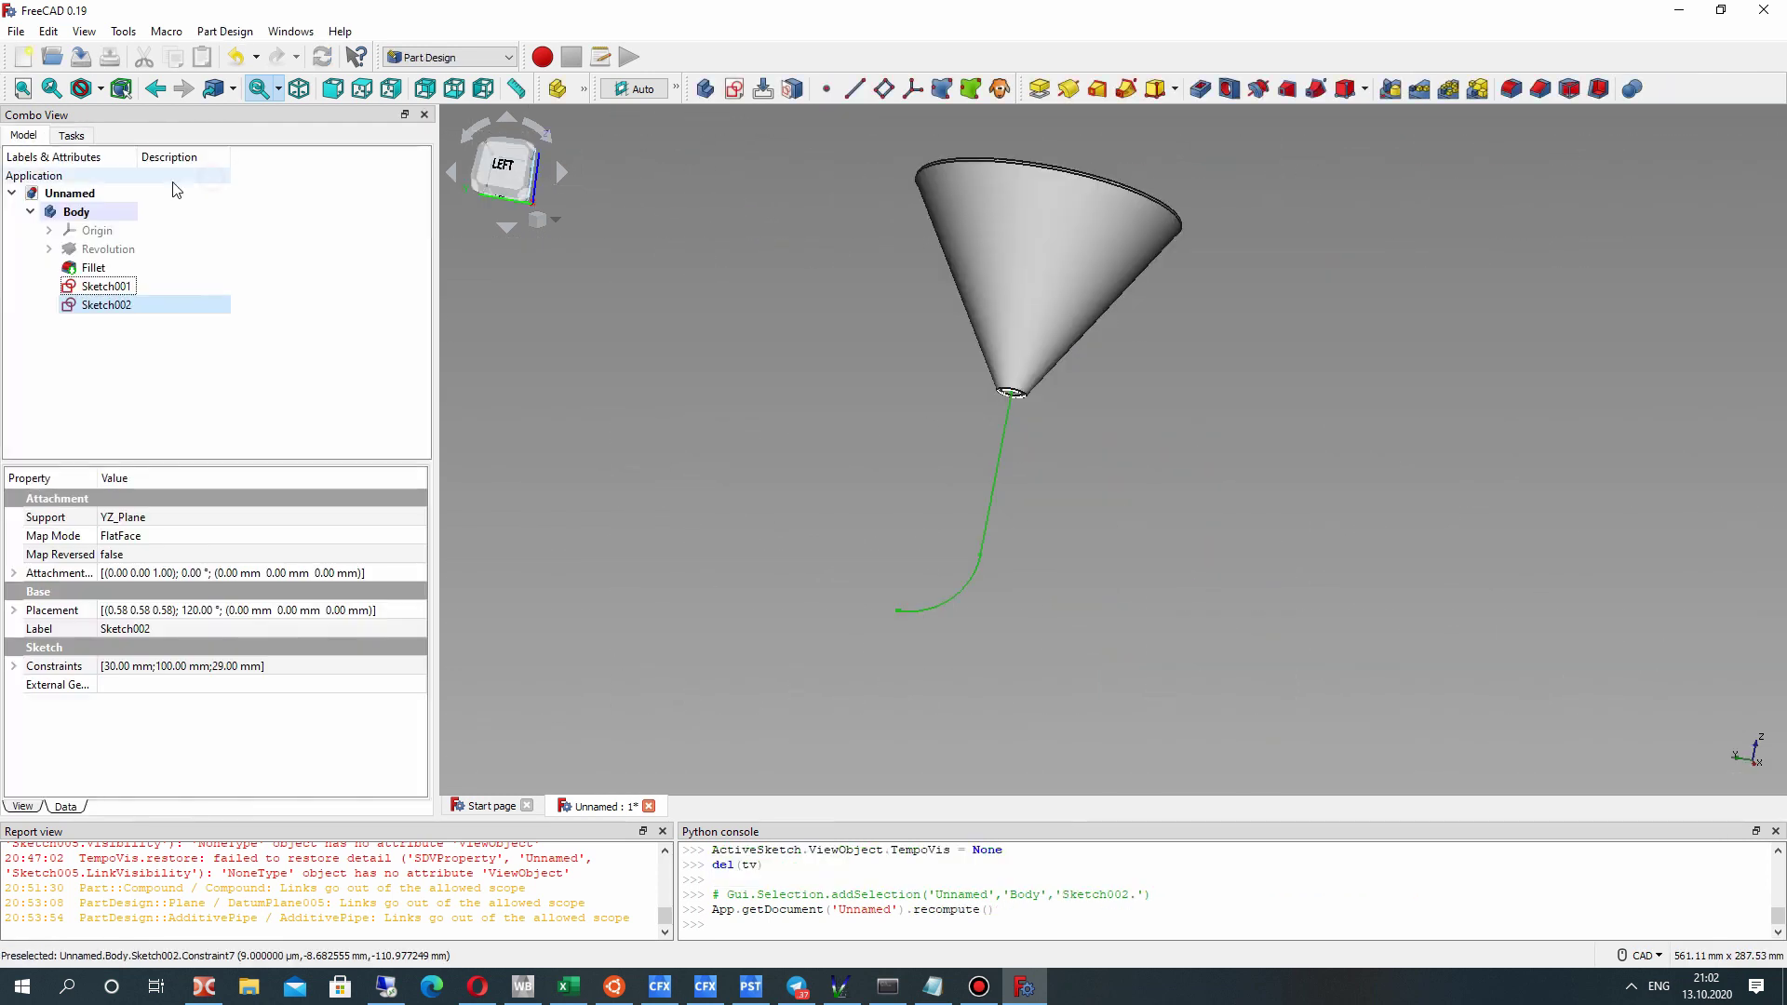
pyautogui.moveTo(968, 360); pyautogui.dragTo(1013, 445, button='right')
pyautogui.moveTo(1020, 516); pyautogui.dragTo(1026, 426, button='middle')
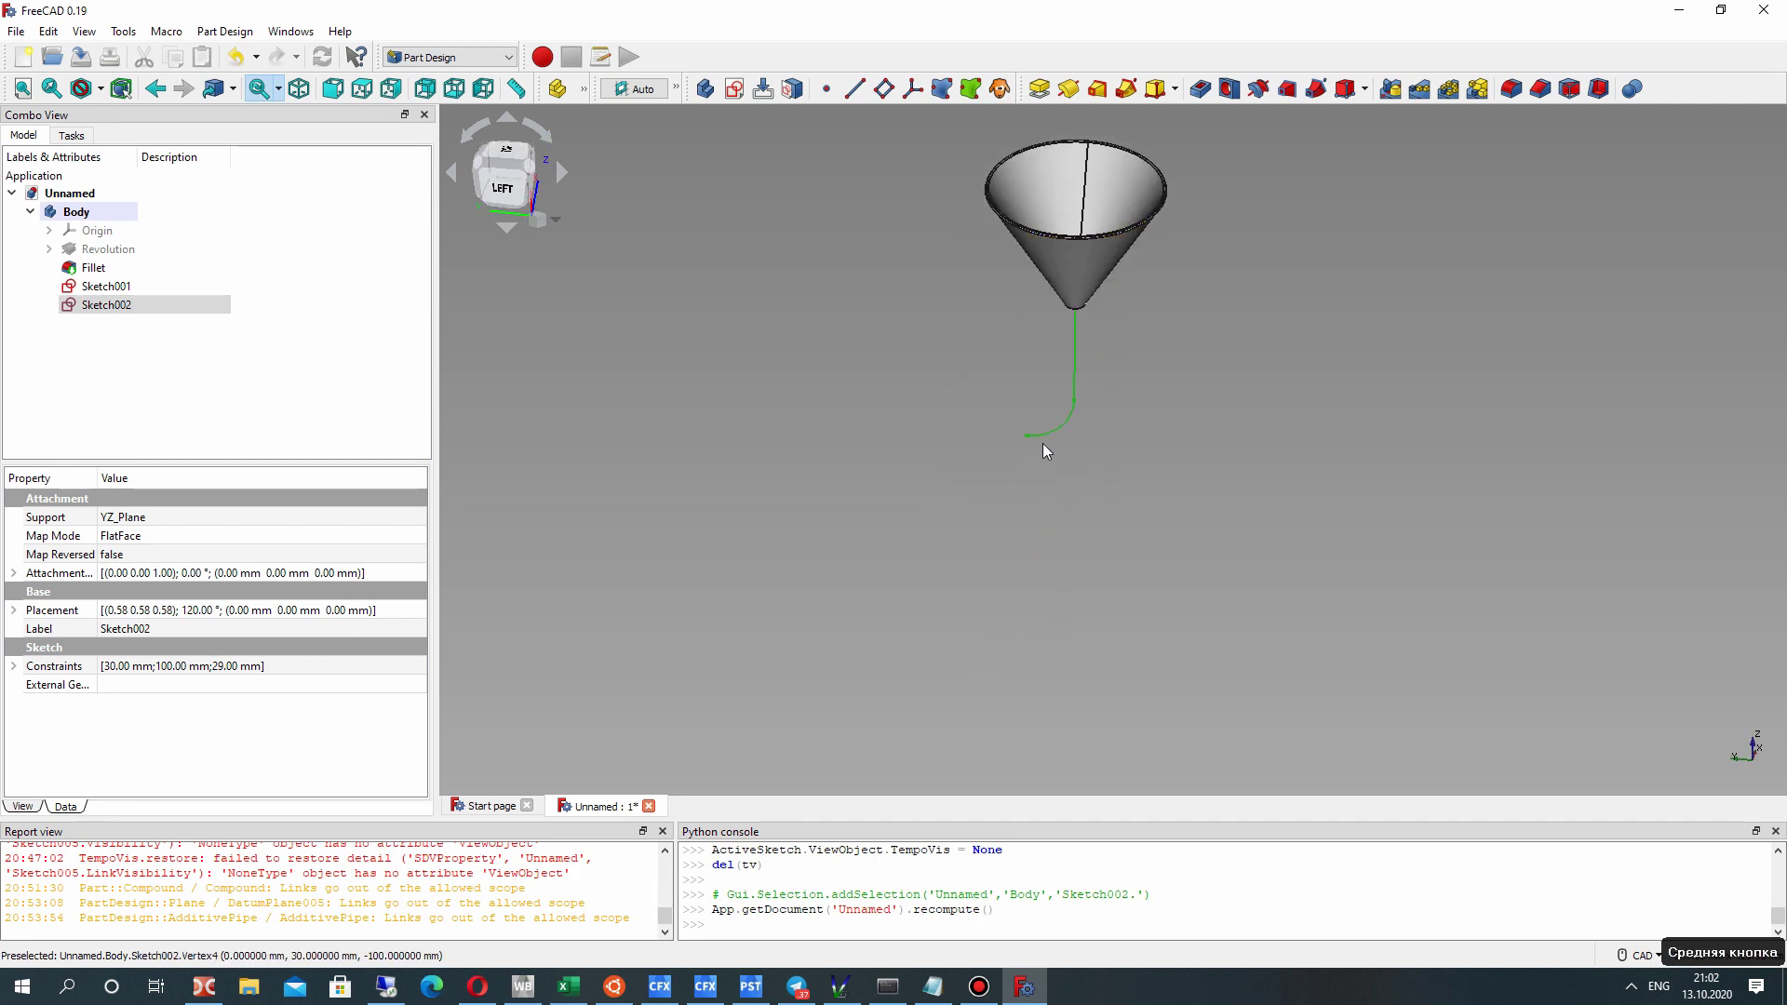
pyautogui.moveTo(1078, 398); pyautogui.dragTo(1089, 457, button='right')
pyautogui.scroll(4, 1080, 502)
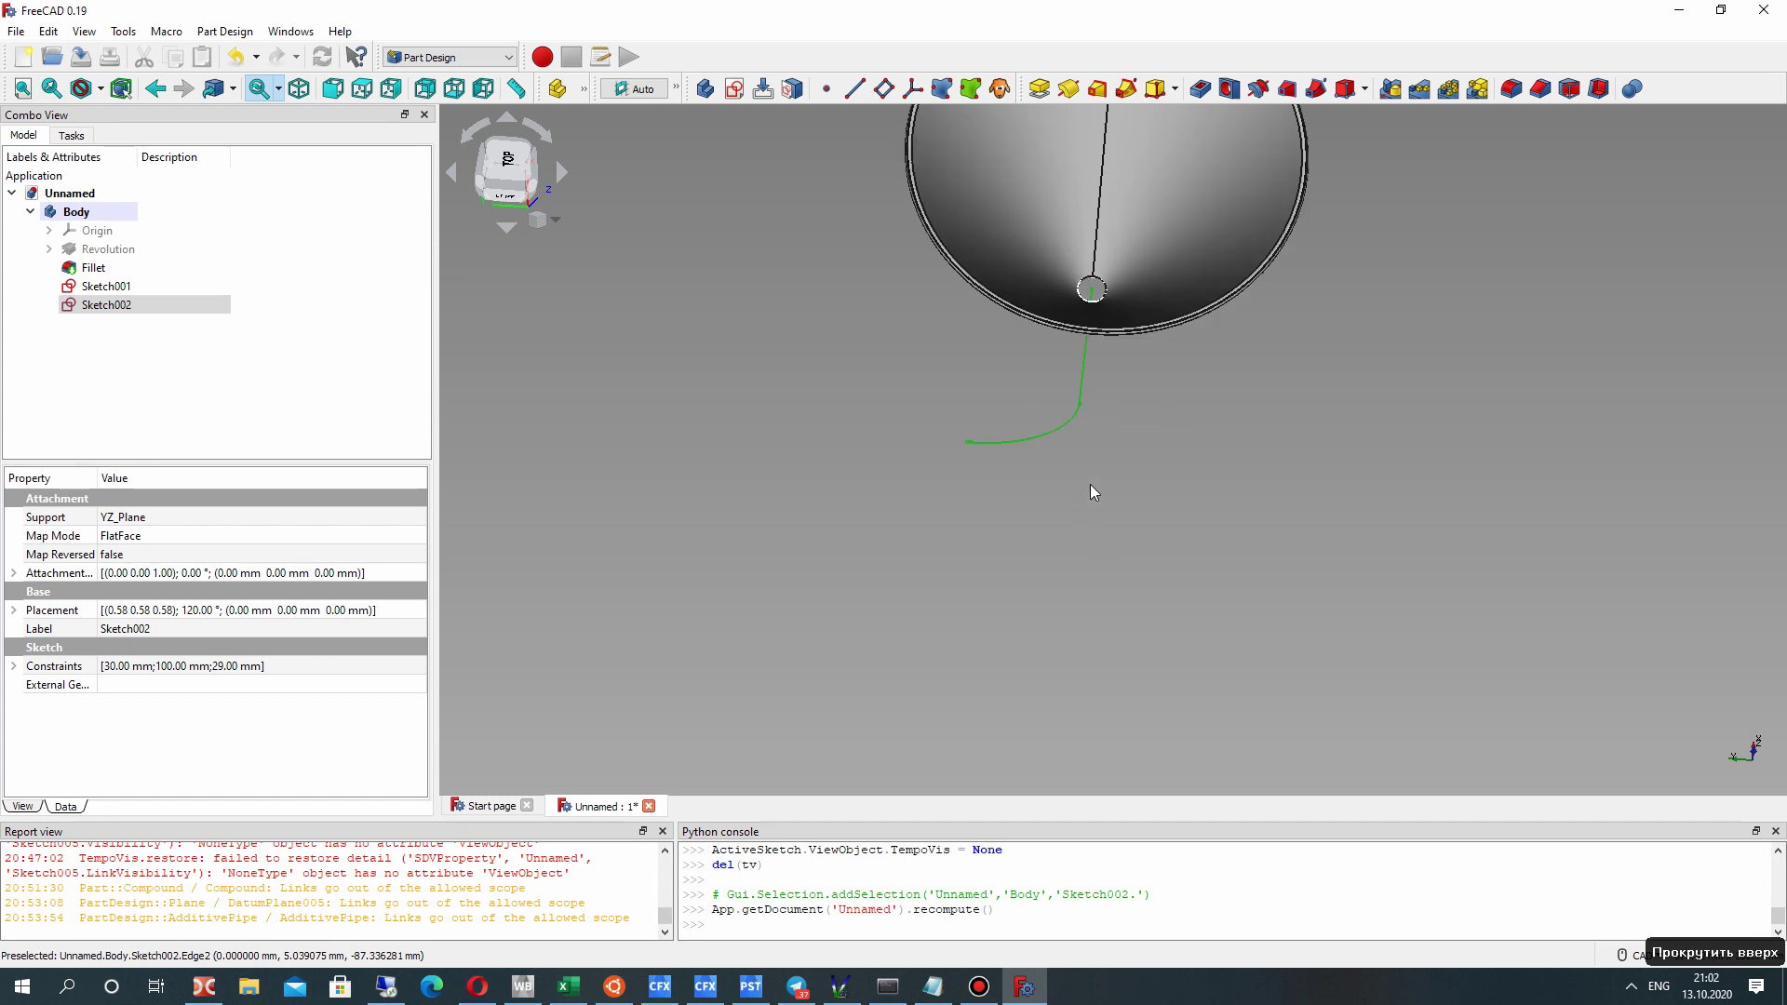
pyautogui.moveTo(1091, 477); pyautogui.dragTo(1099, 380, button='right')
pyautogui.scroll(-2, 1080, 467)
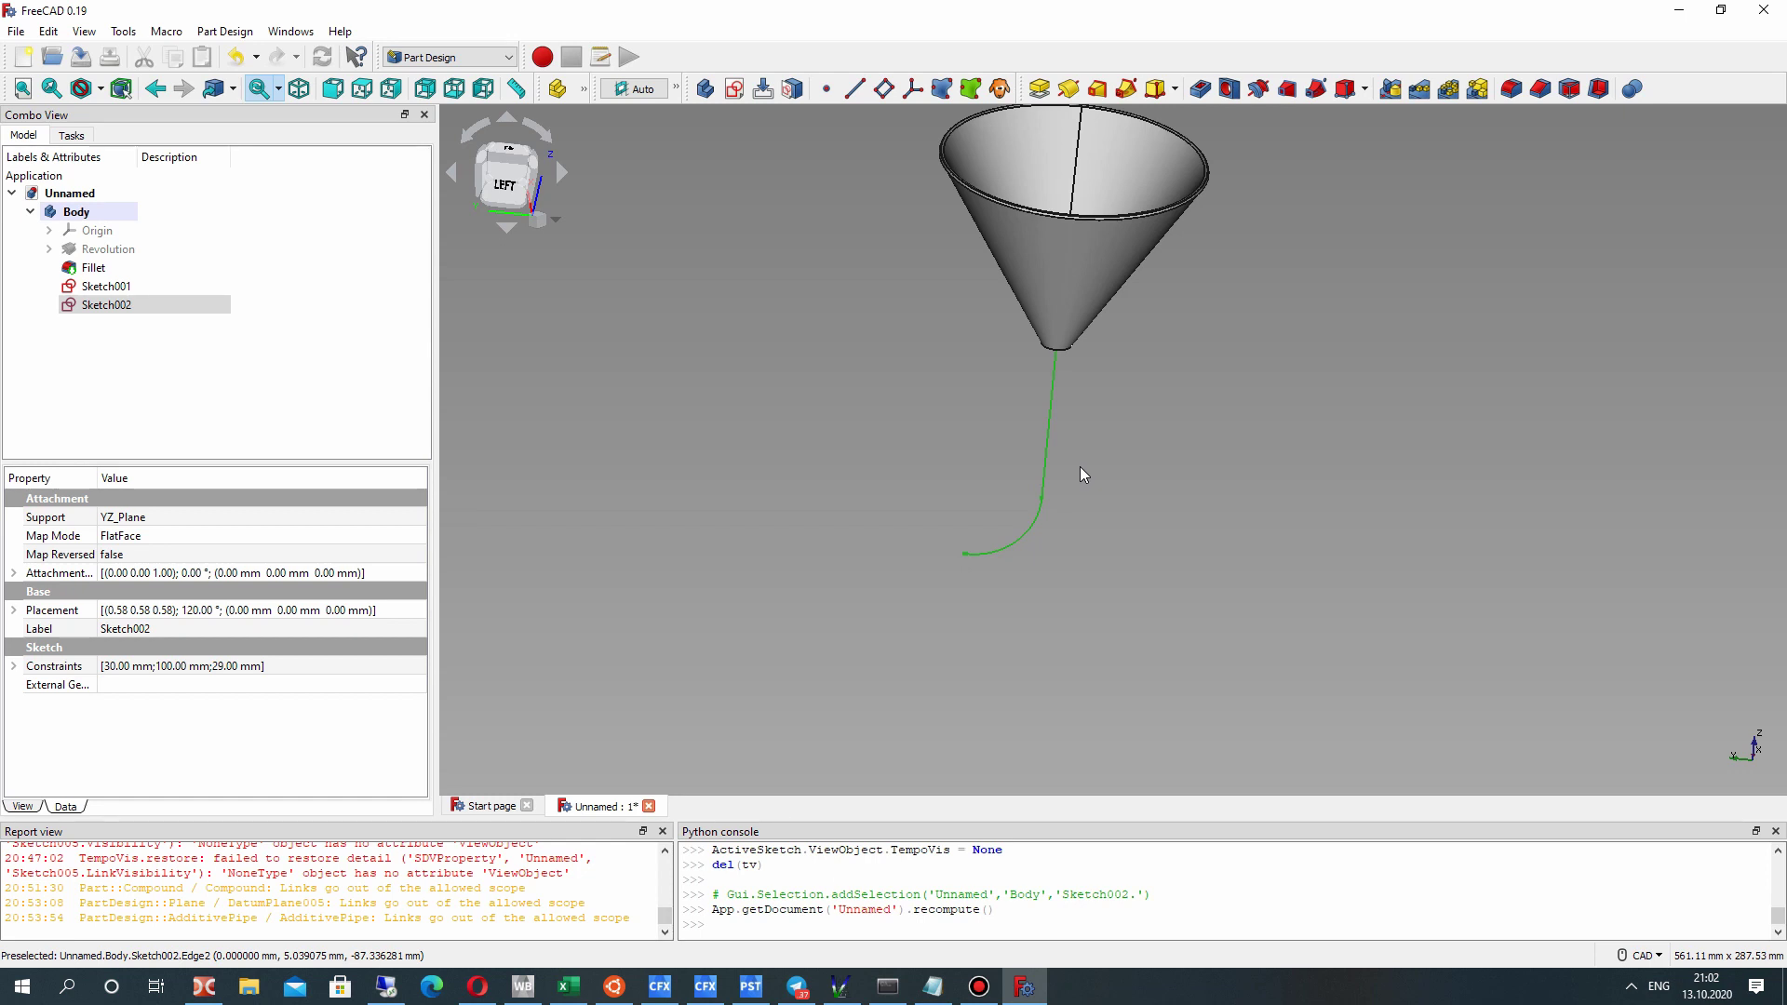
# Check Sketch001 and leave it, then start a new sketch to show the base-plane list.
pyautogui.rightClick(91, 287)
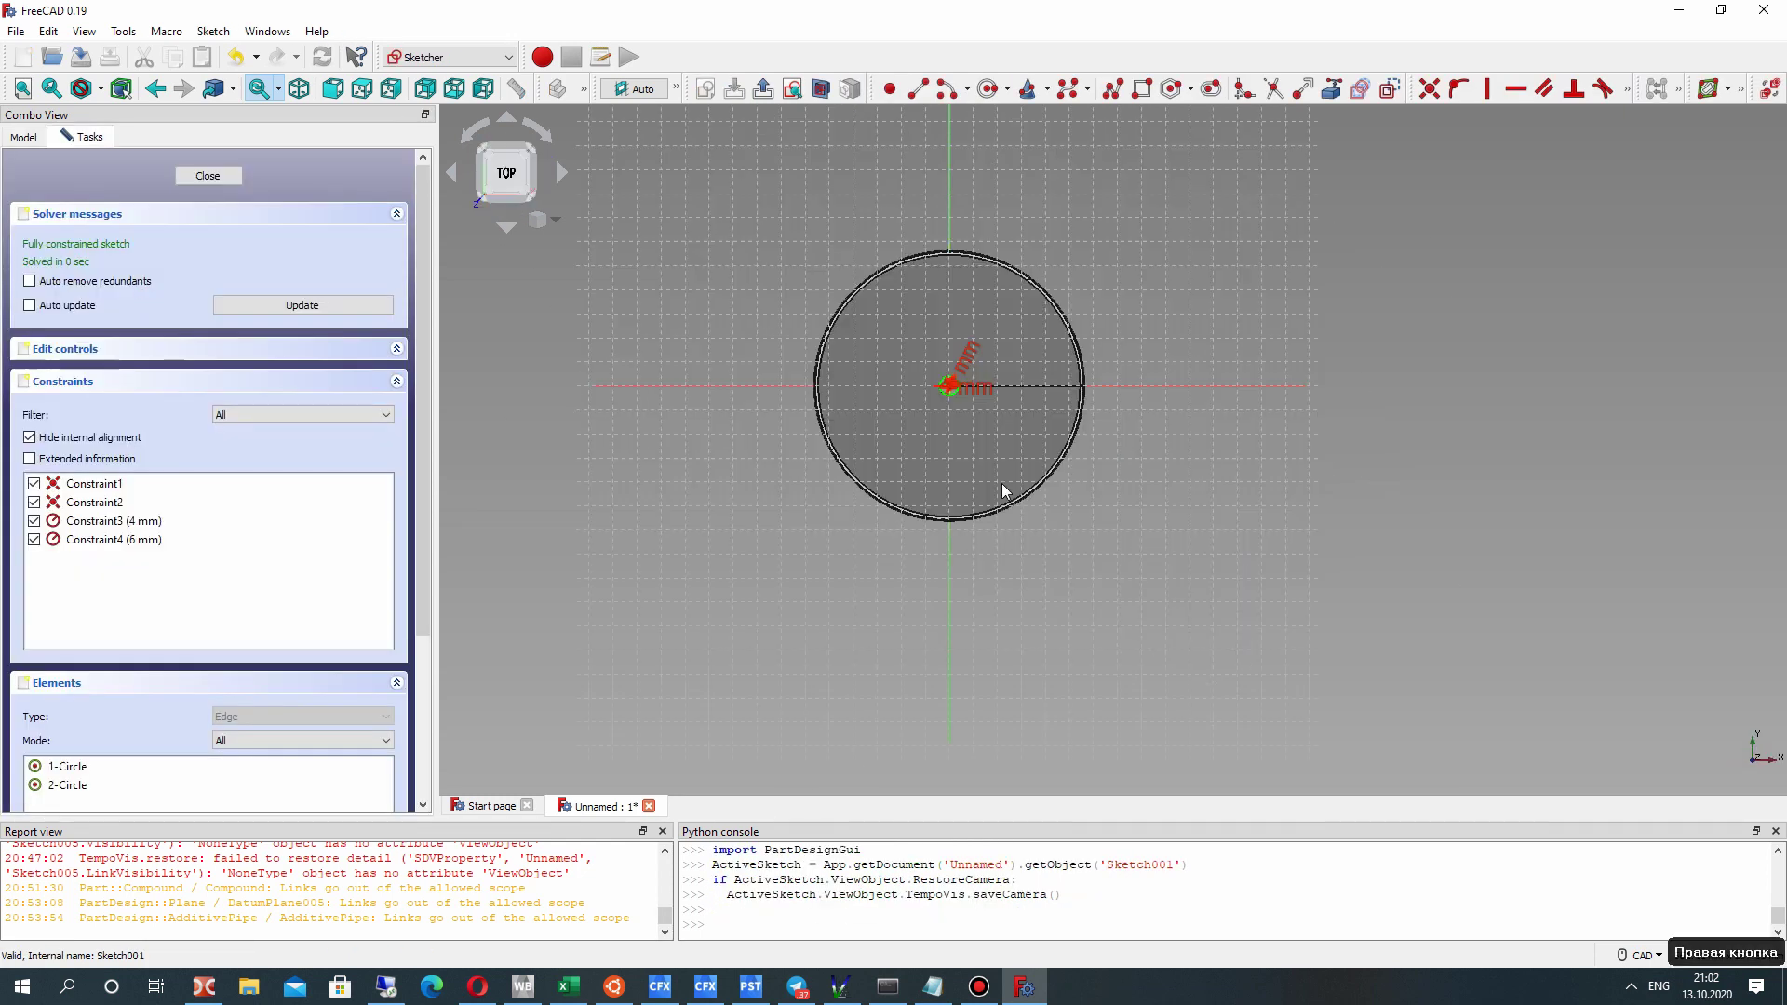
pyautogui.click(199, 177)
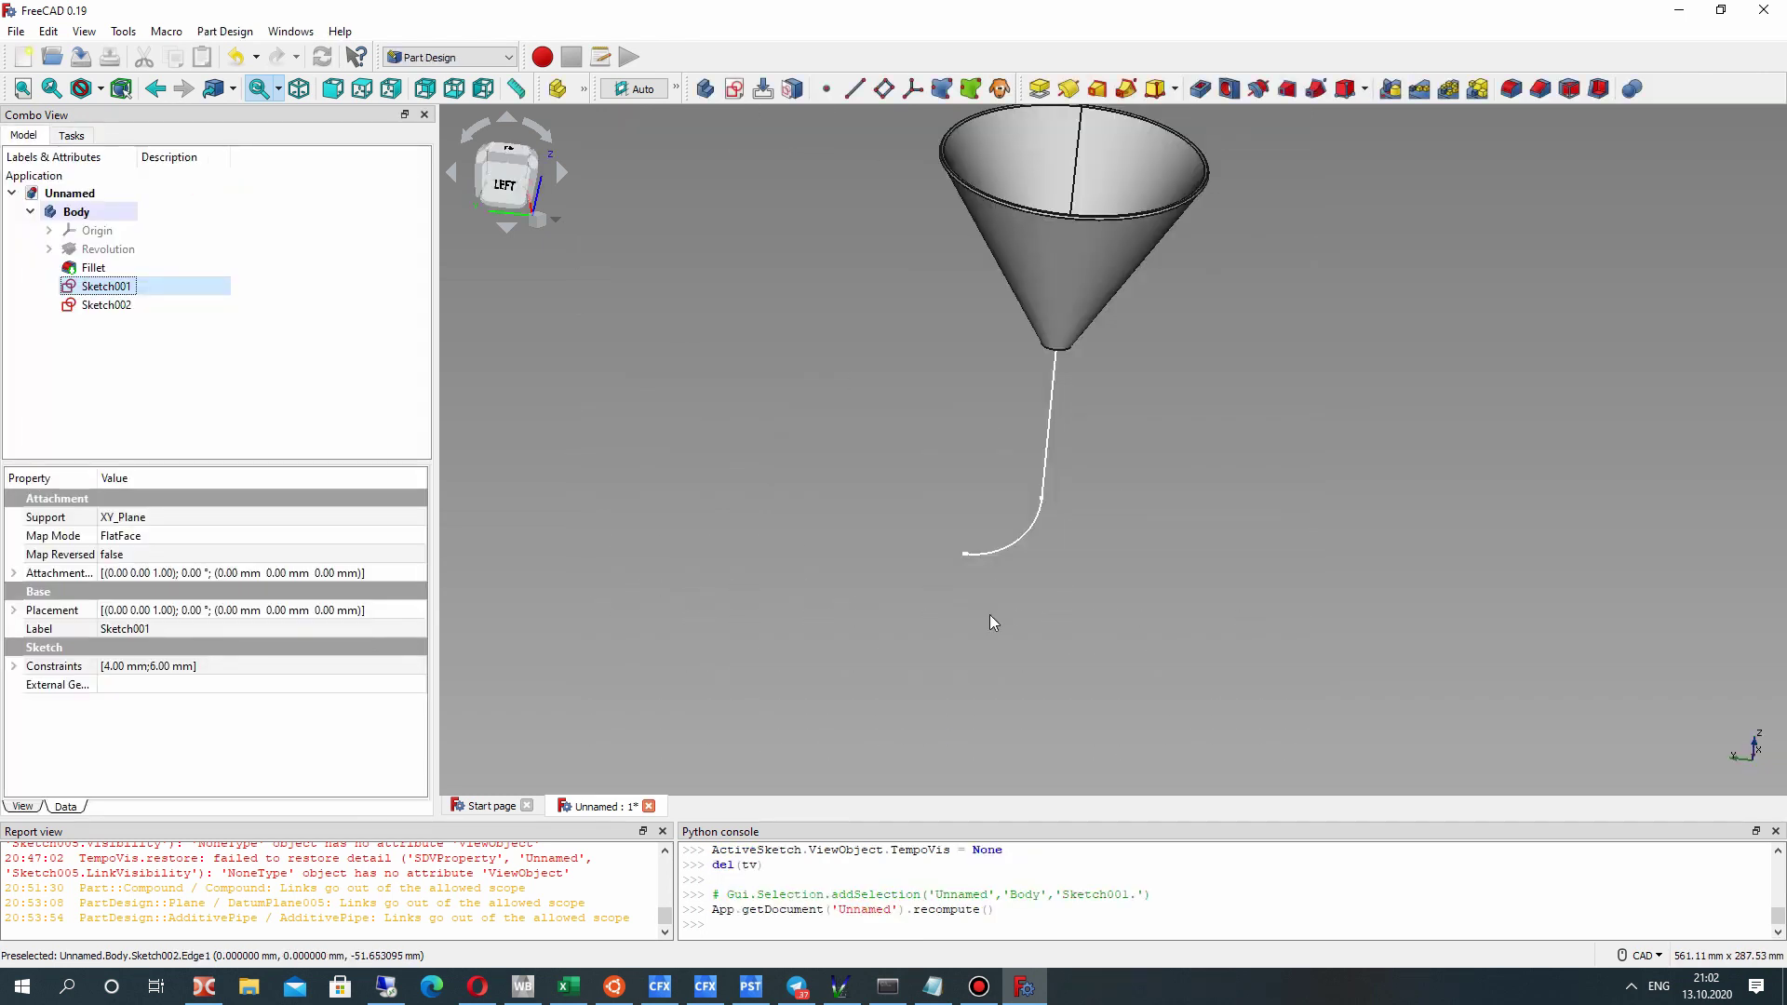
pyautogui.click(734, 89)
pyautogui.moveTo(1000, 528); pyautogui.dragTo(858, 294, button='right')
# Add a datum plane attached to Sketch002's end vertex (Vertex4) in Translate mode.
pyautogui.click(253, 176)
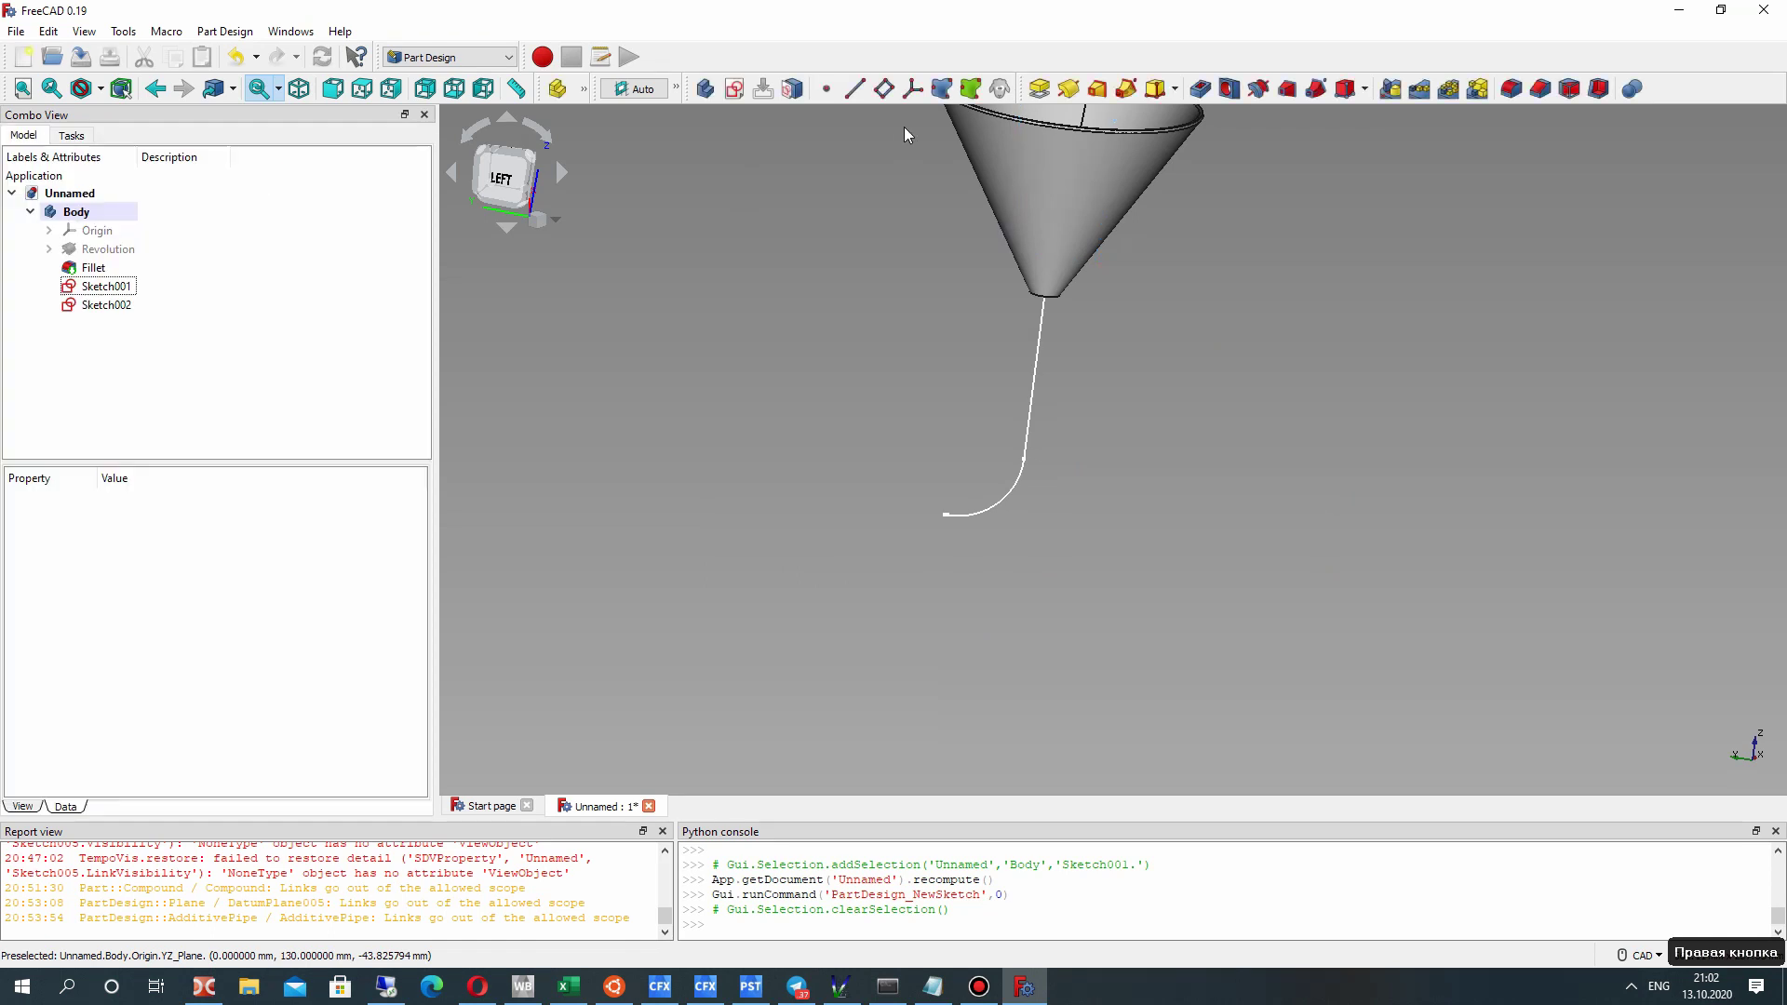
pyautogui.click(883, 87)
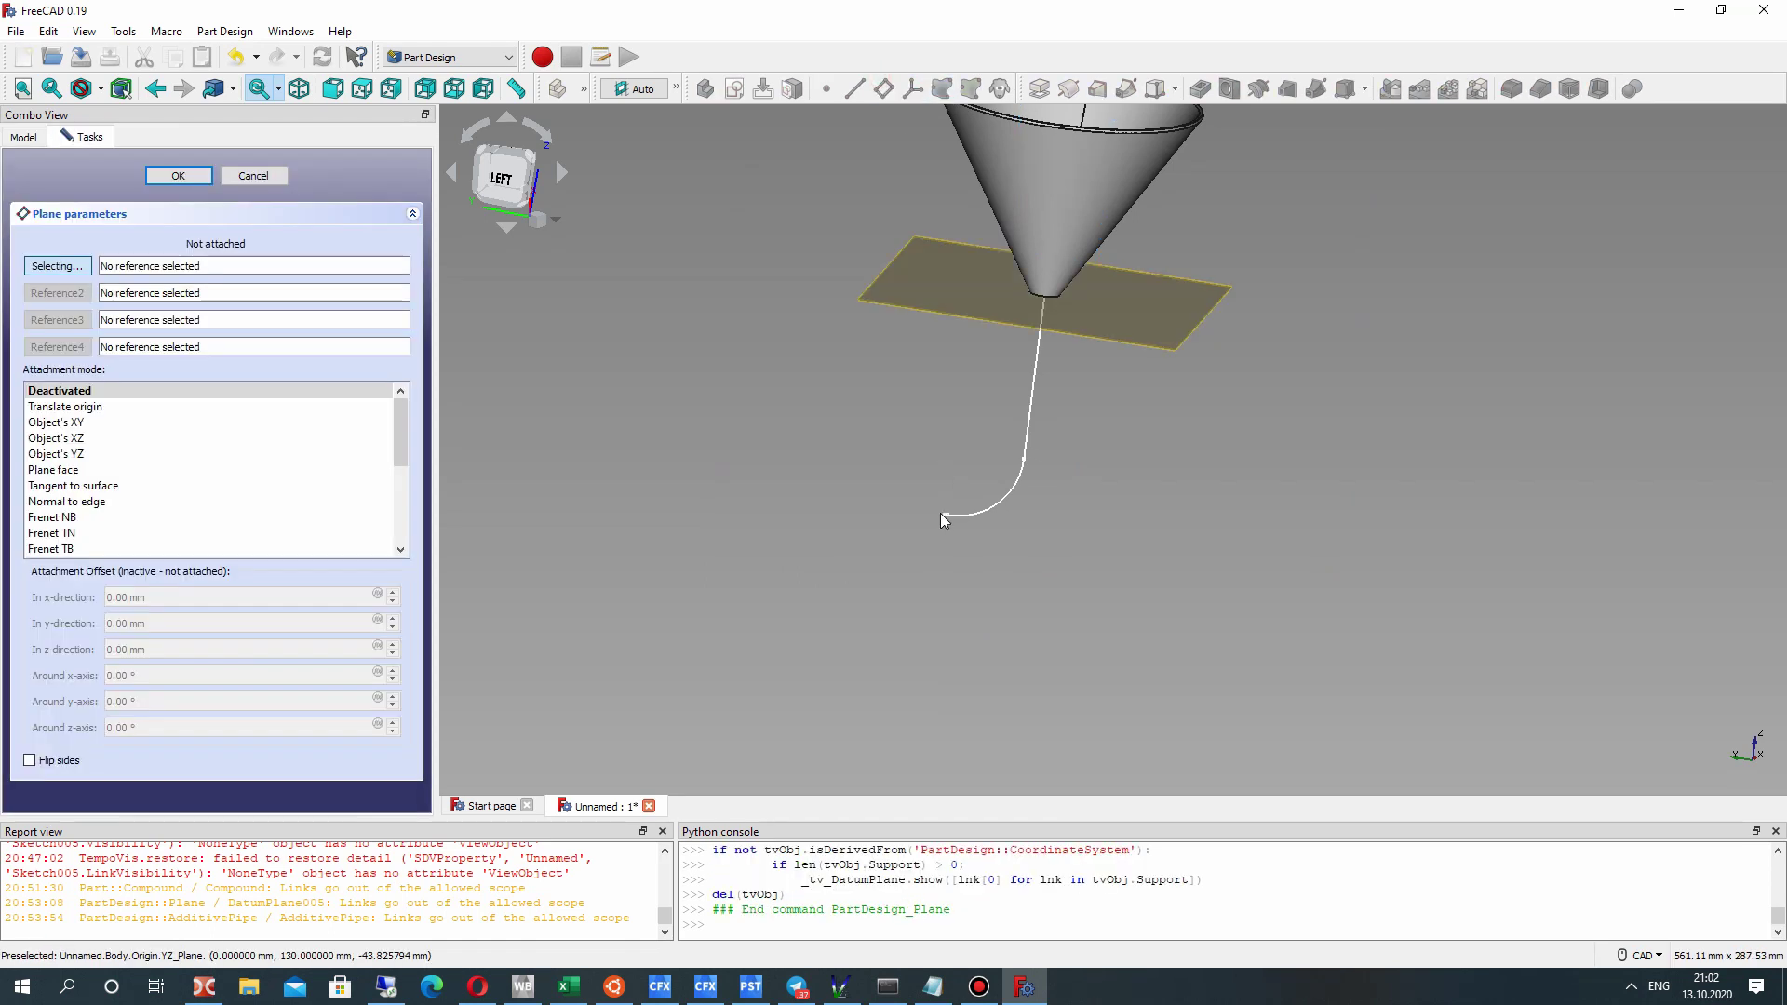
pyautogui.scroll(3, 948, 519)
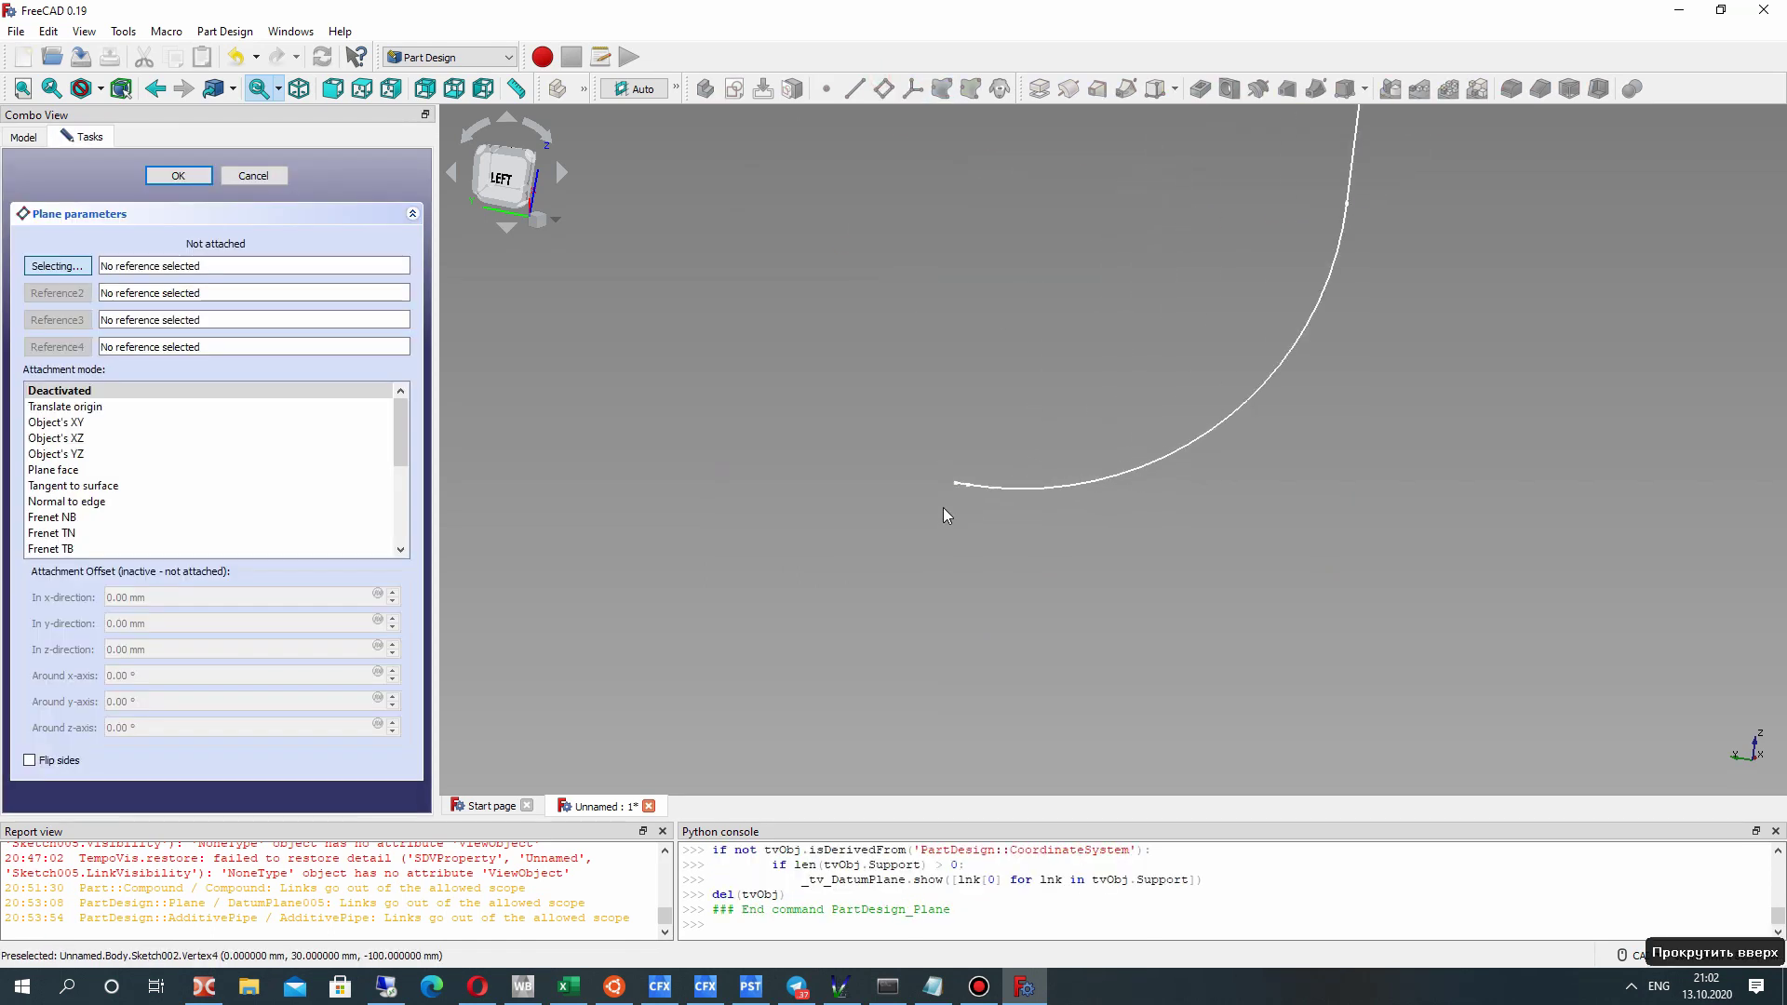
pyautogui.click(958, 487)
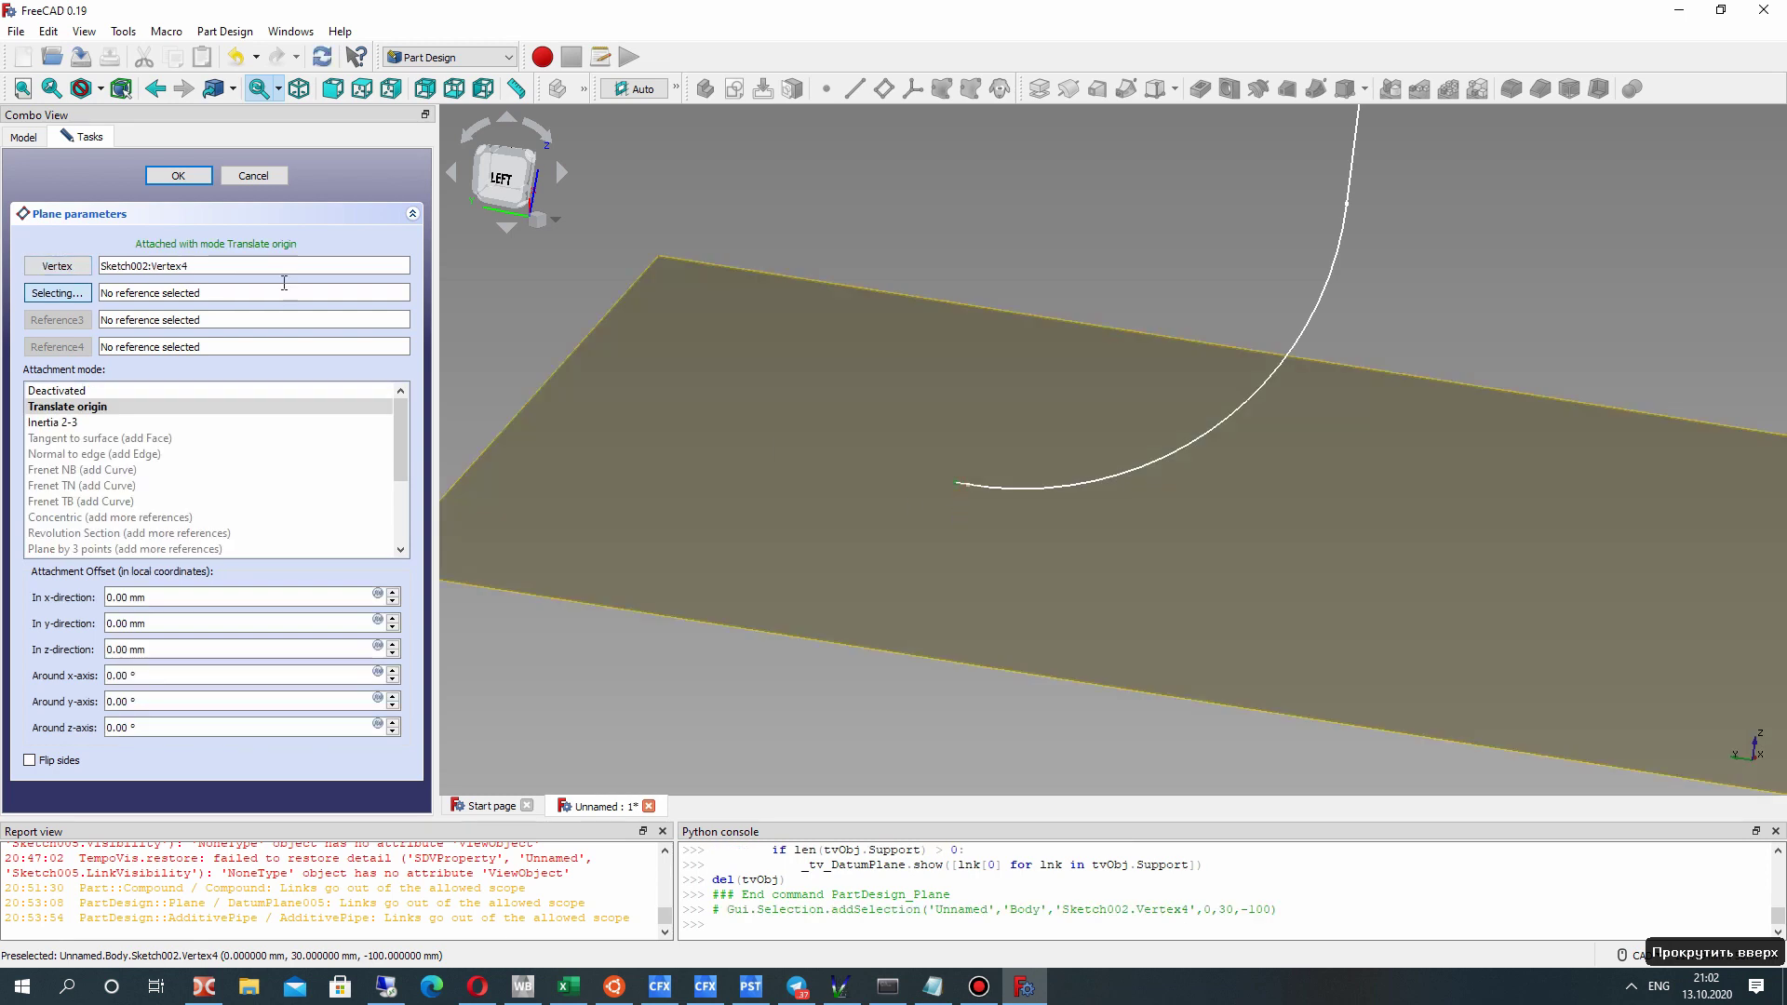
pyautogui.click(177, 175)
pyautogui.click(839, 439)
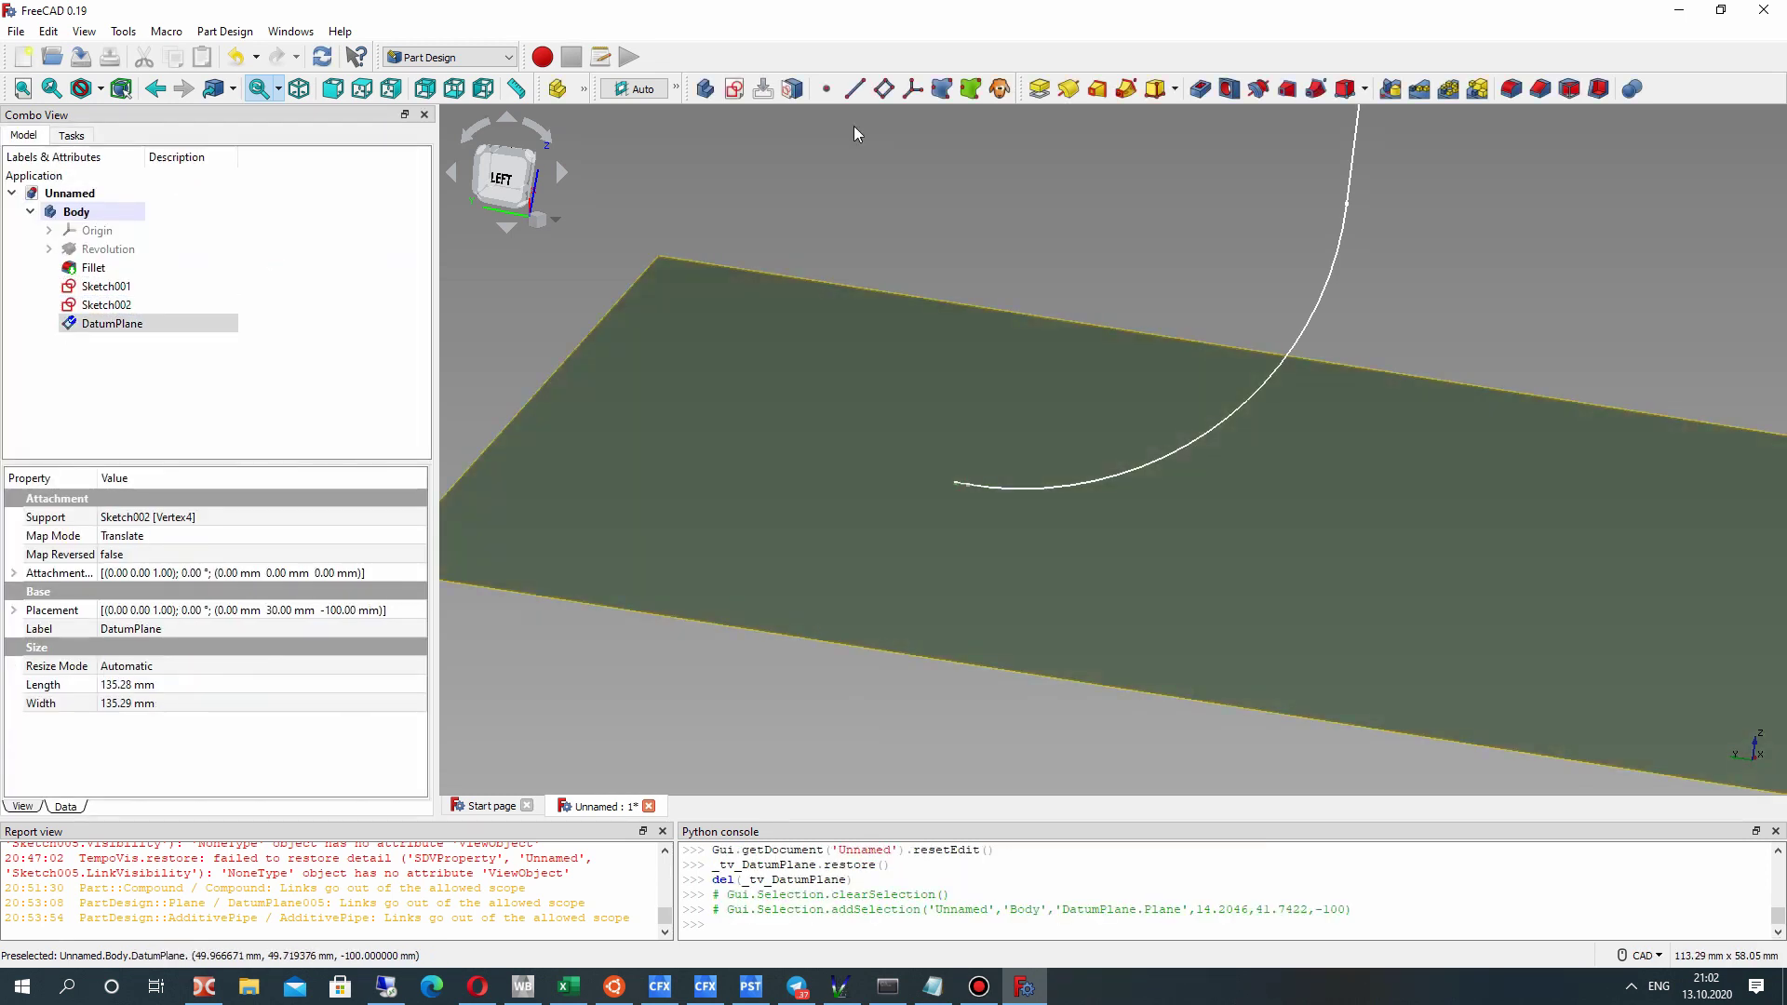
# Start Sketch003 on the datum plane and begin a B-spline with its first three poles at the path end.
pyautogui.click(734, 88)
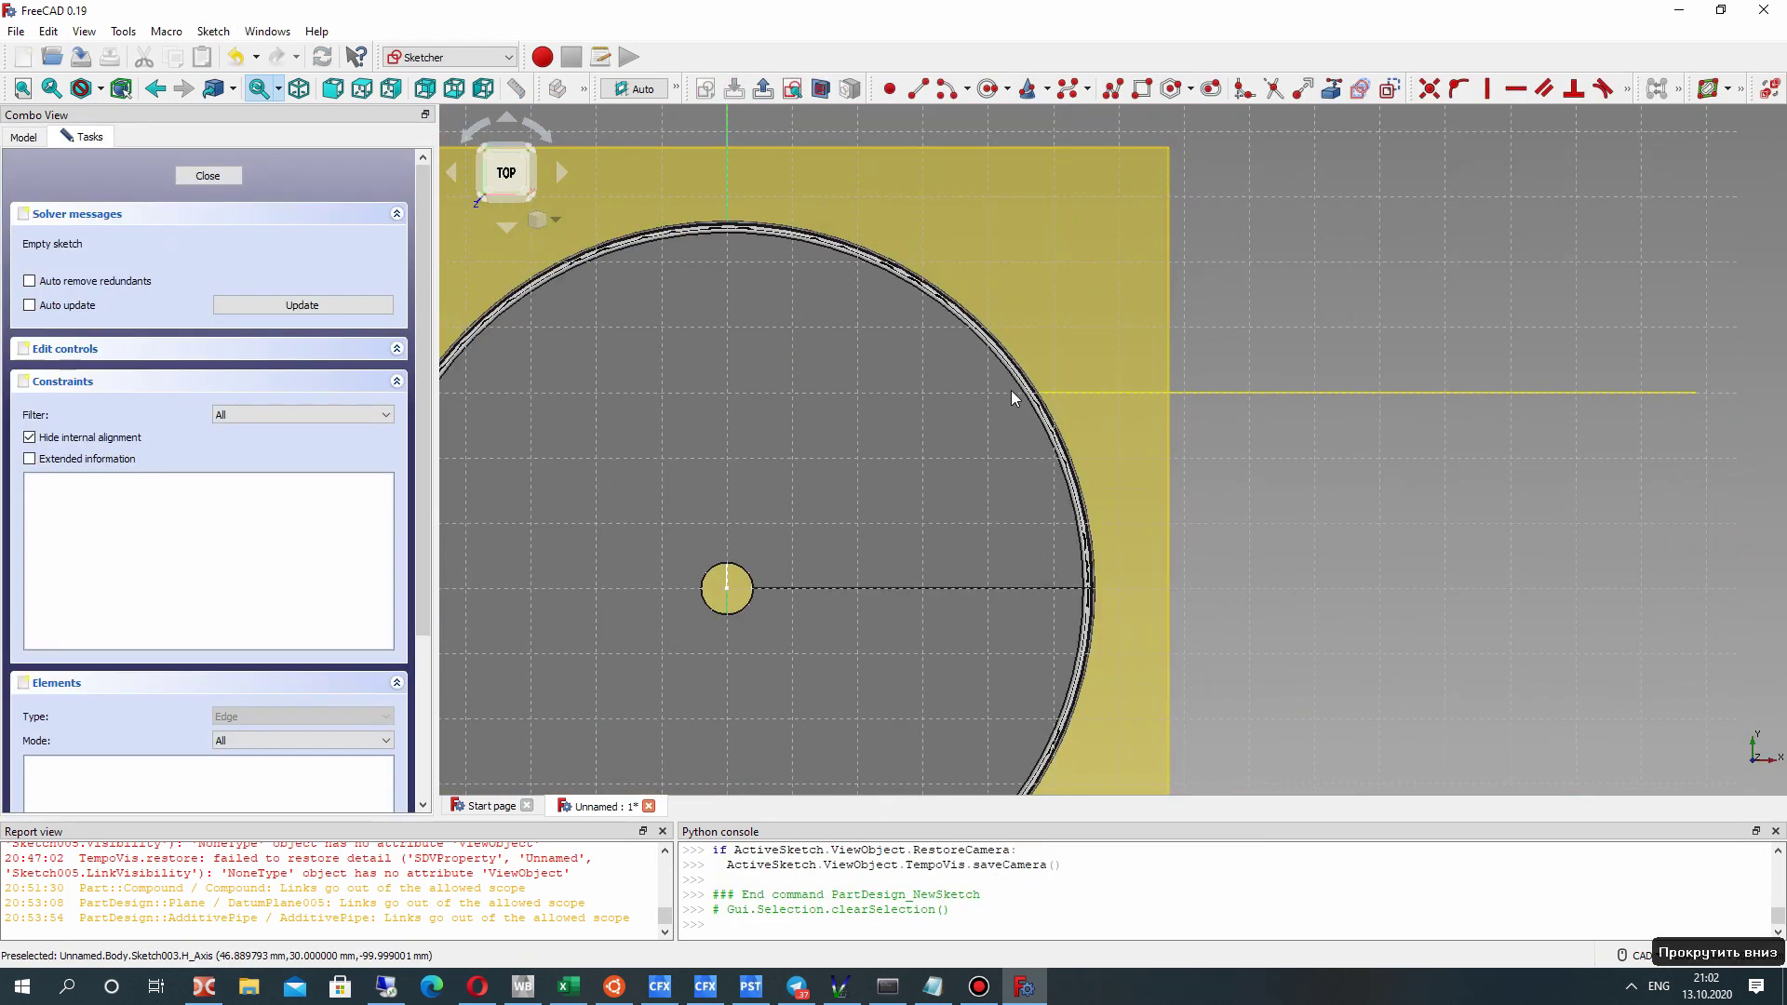
pyautogui.moveTo(814, 434); pyautogui.dragTo(788, 354, button='middle')
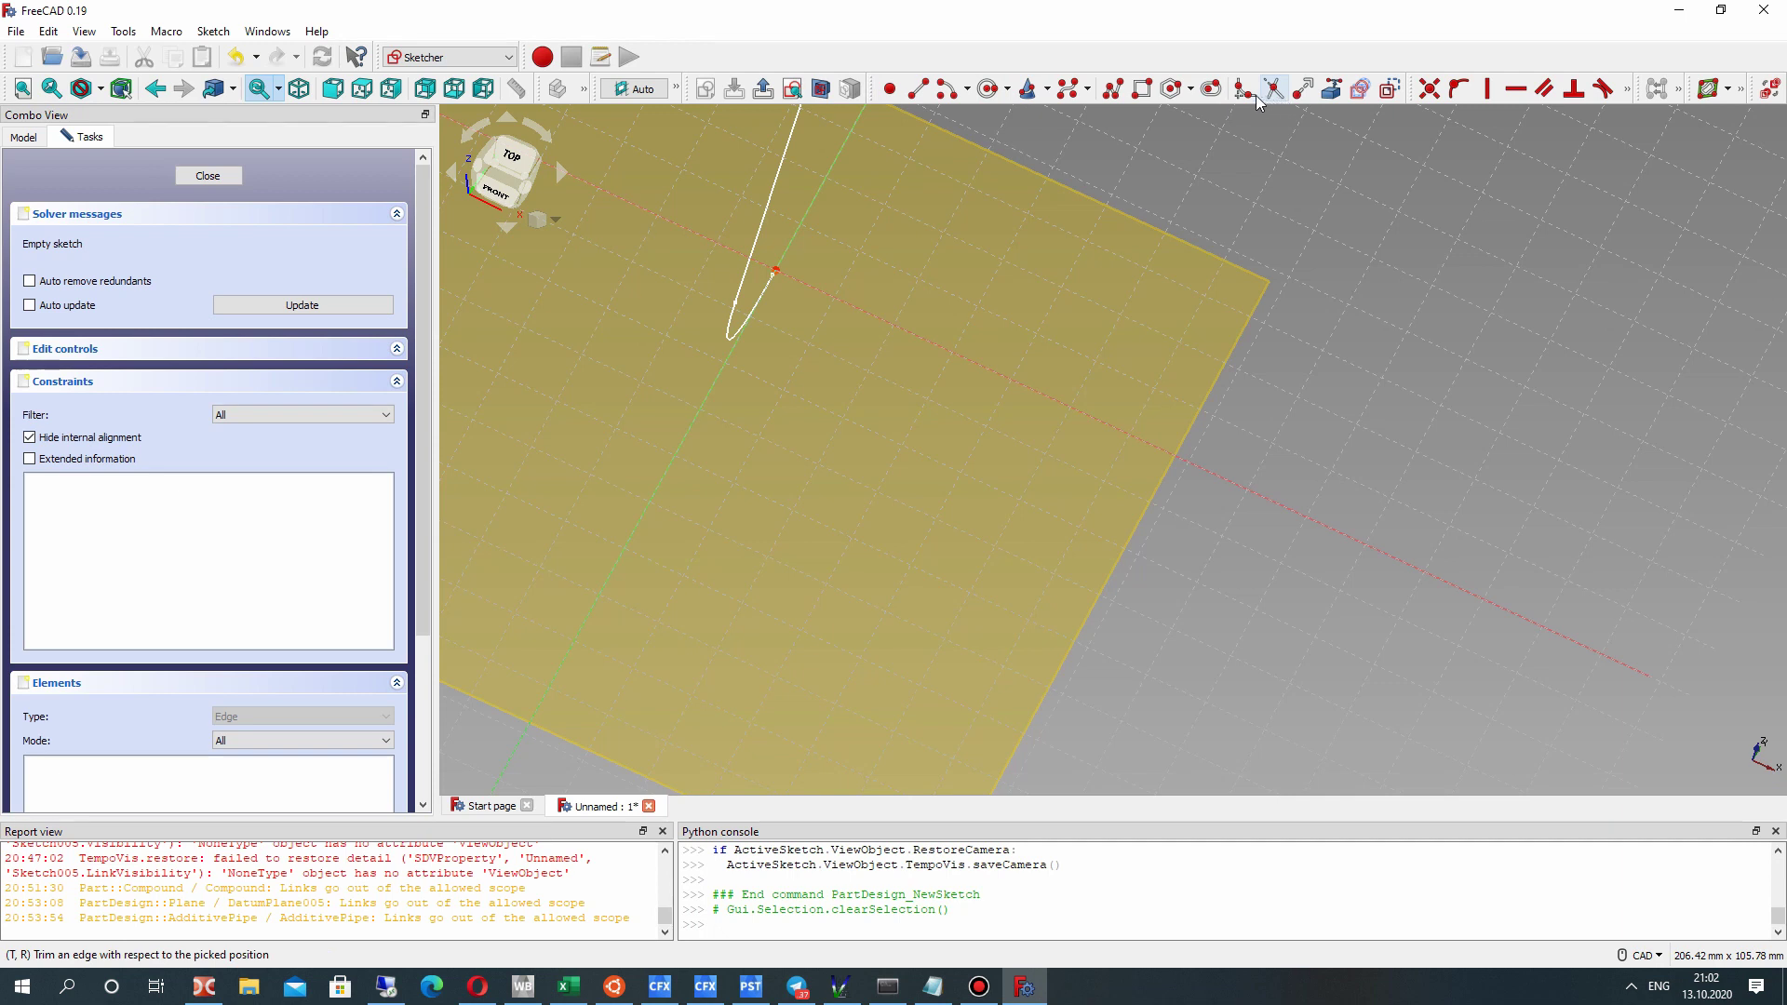
pyautogui.click(1061, 91)
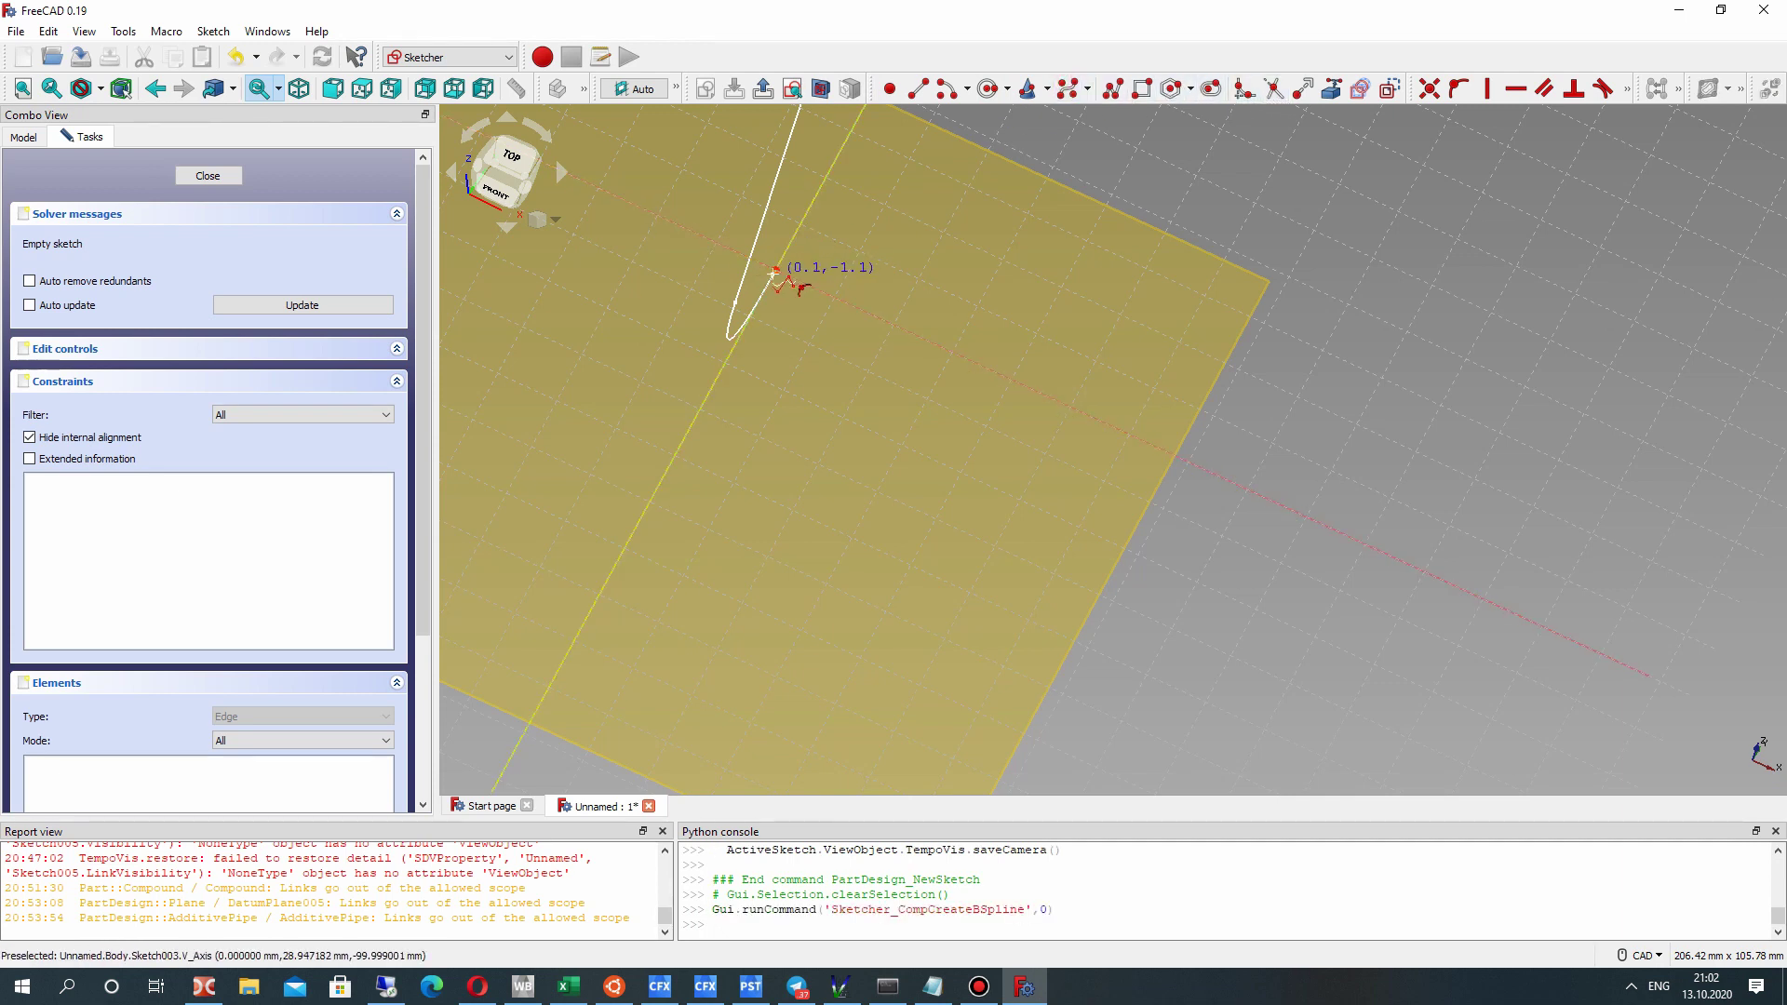
pyautogui.scroll(3, 773, 272)
pyautogui.scroll(3, 756, 259)
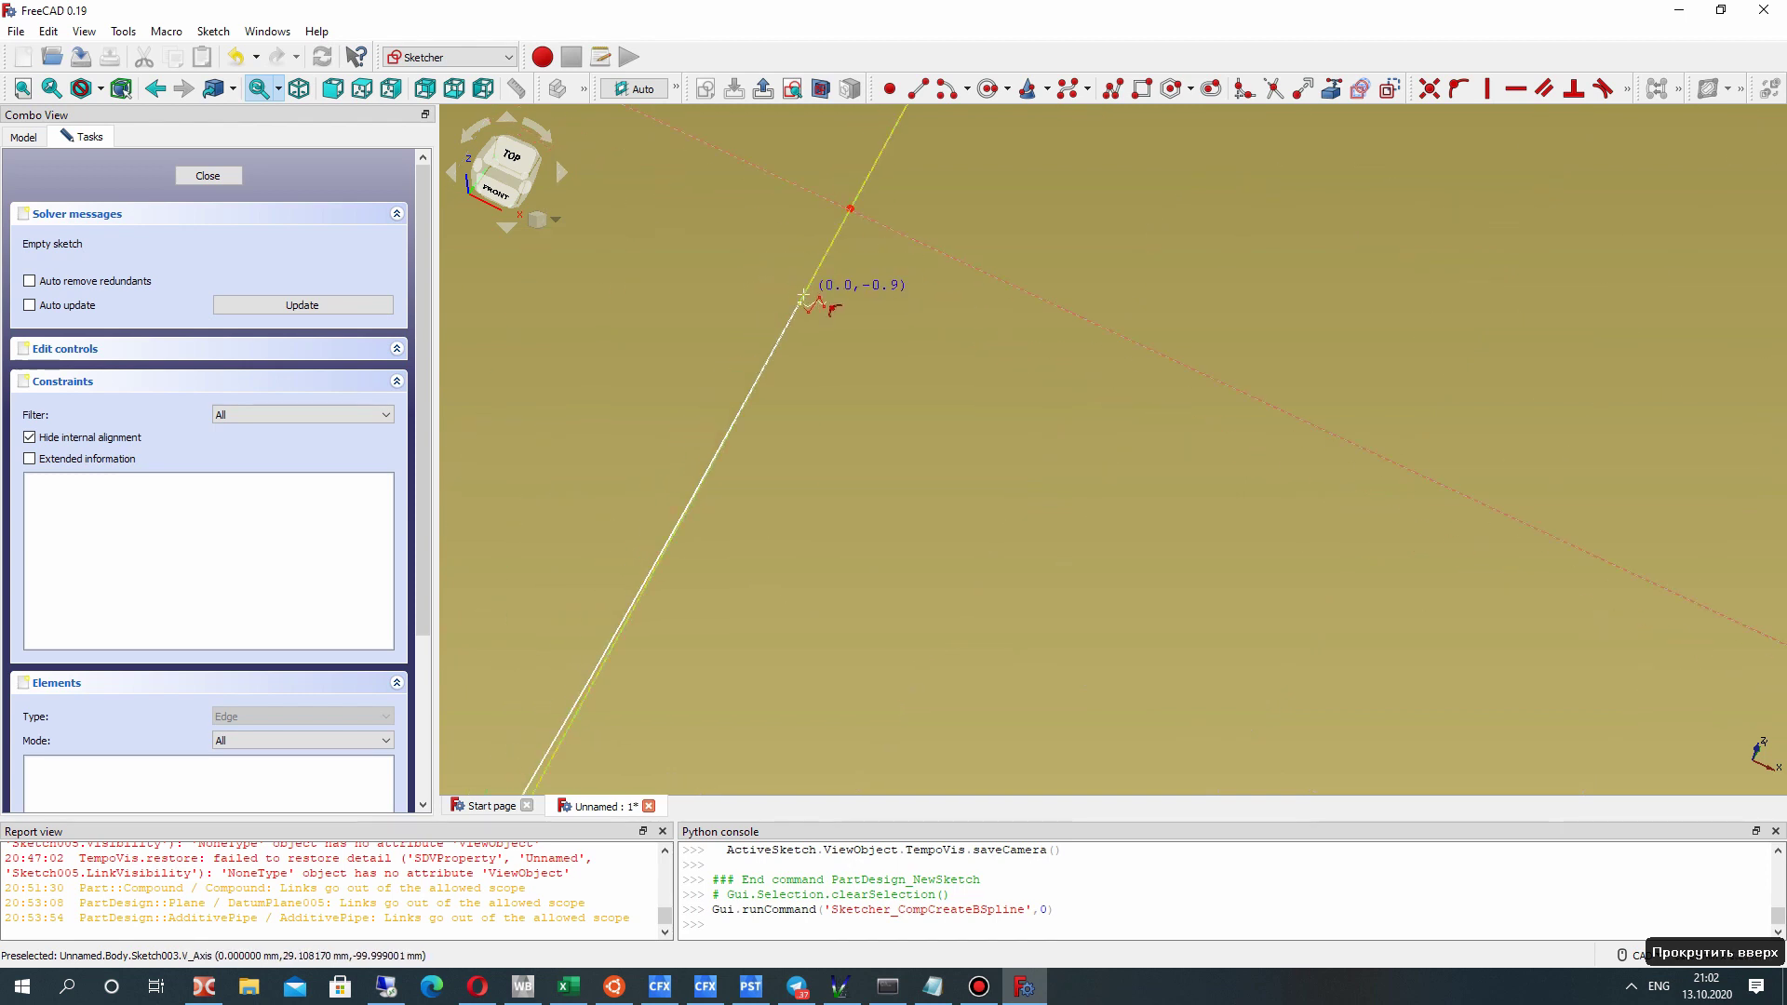
pyautogui.scroll(-2, 869, 320)
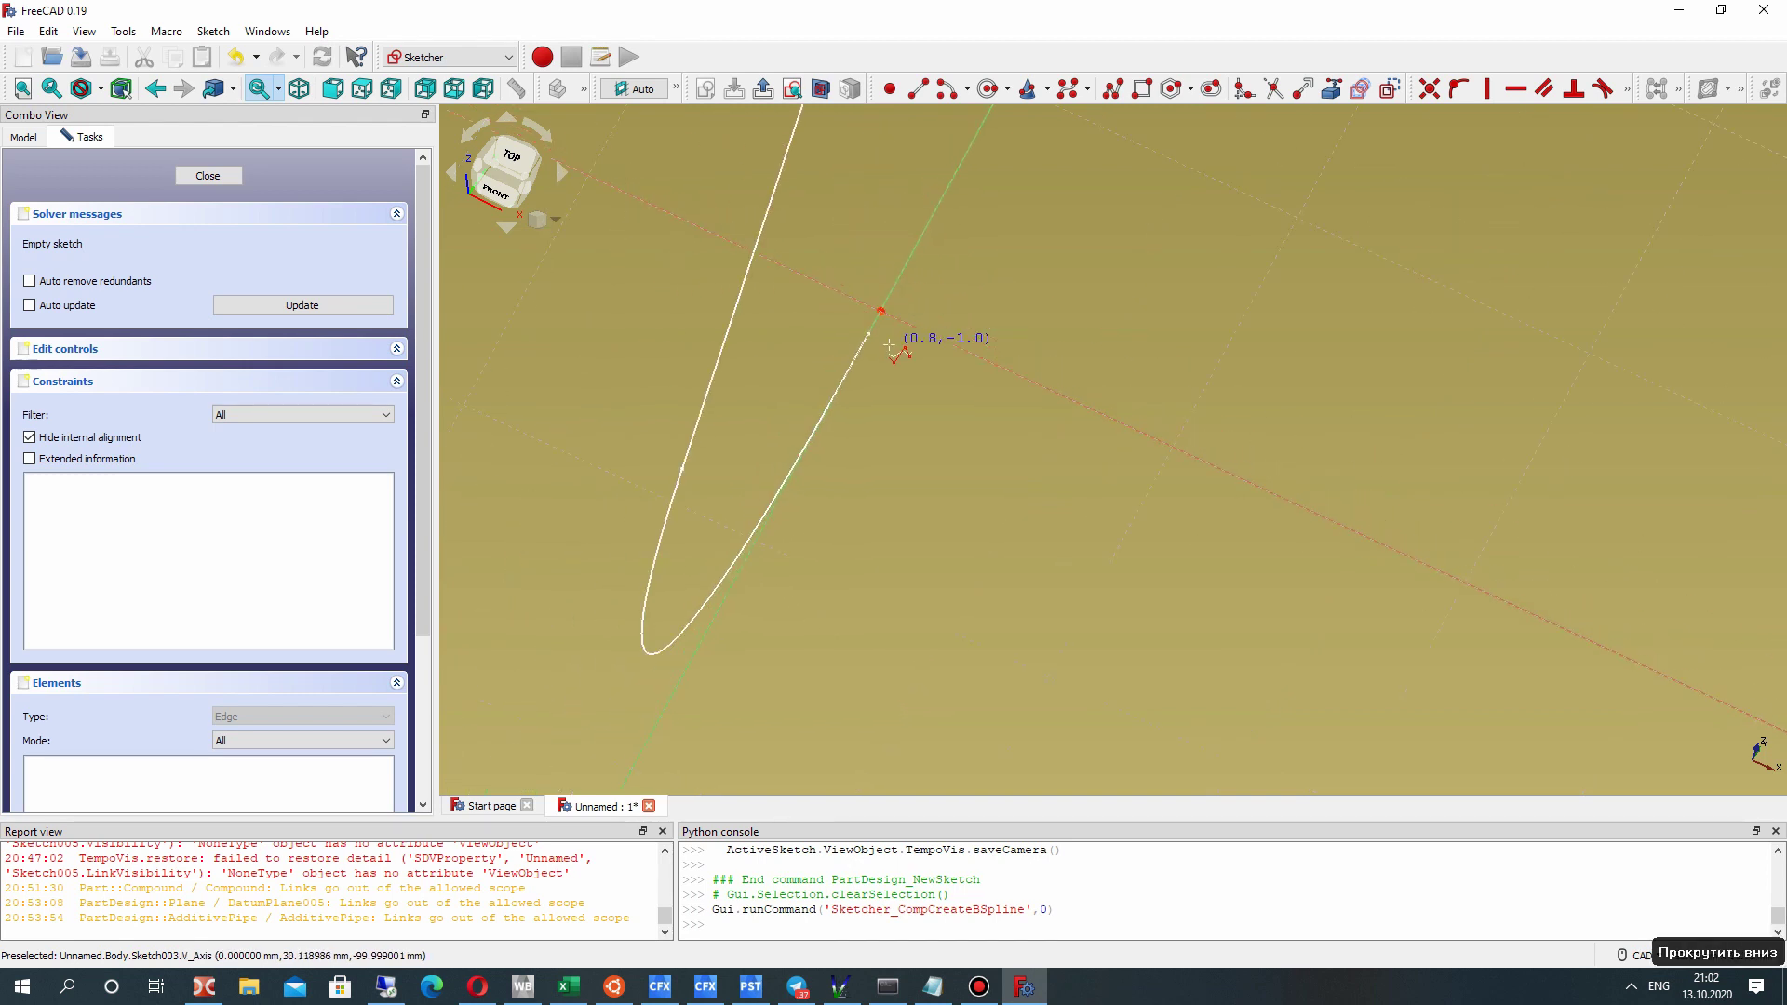
pyautogui.click(879, 306)
pyautogui.scroll(-2, 987, 316)
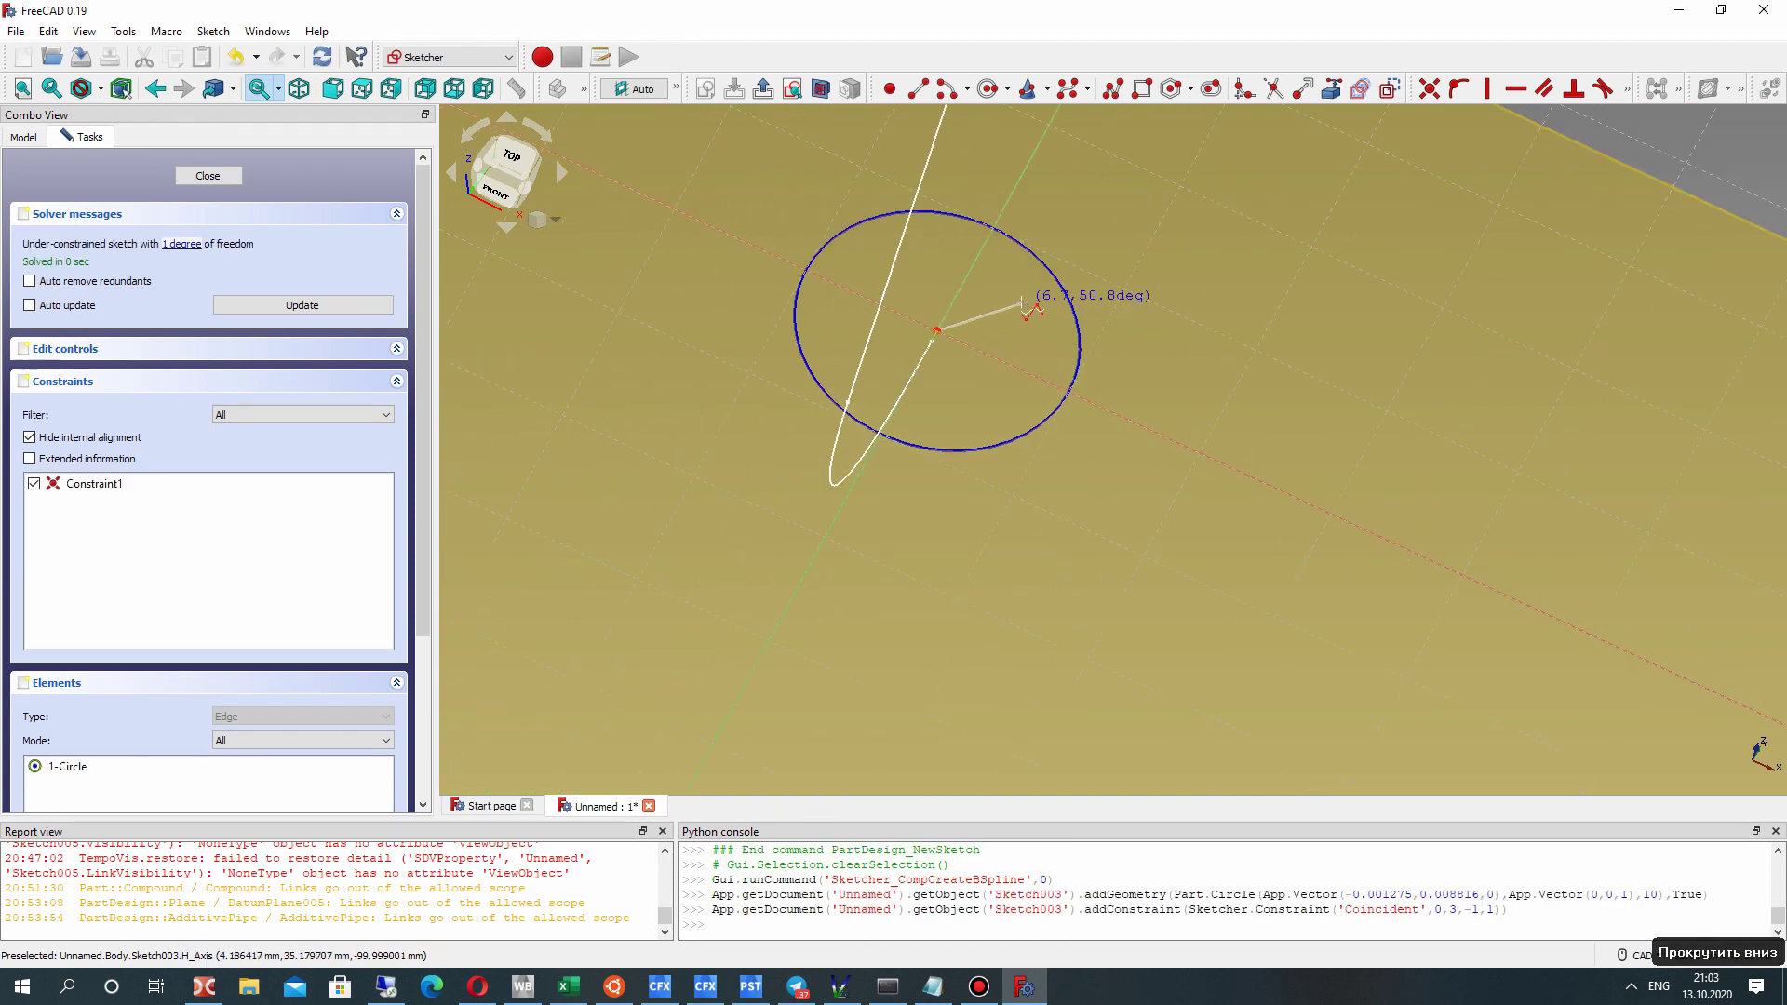
pyautogui.click(974, 289)
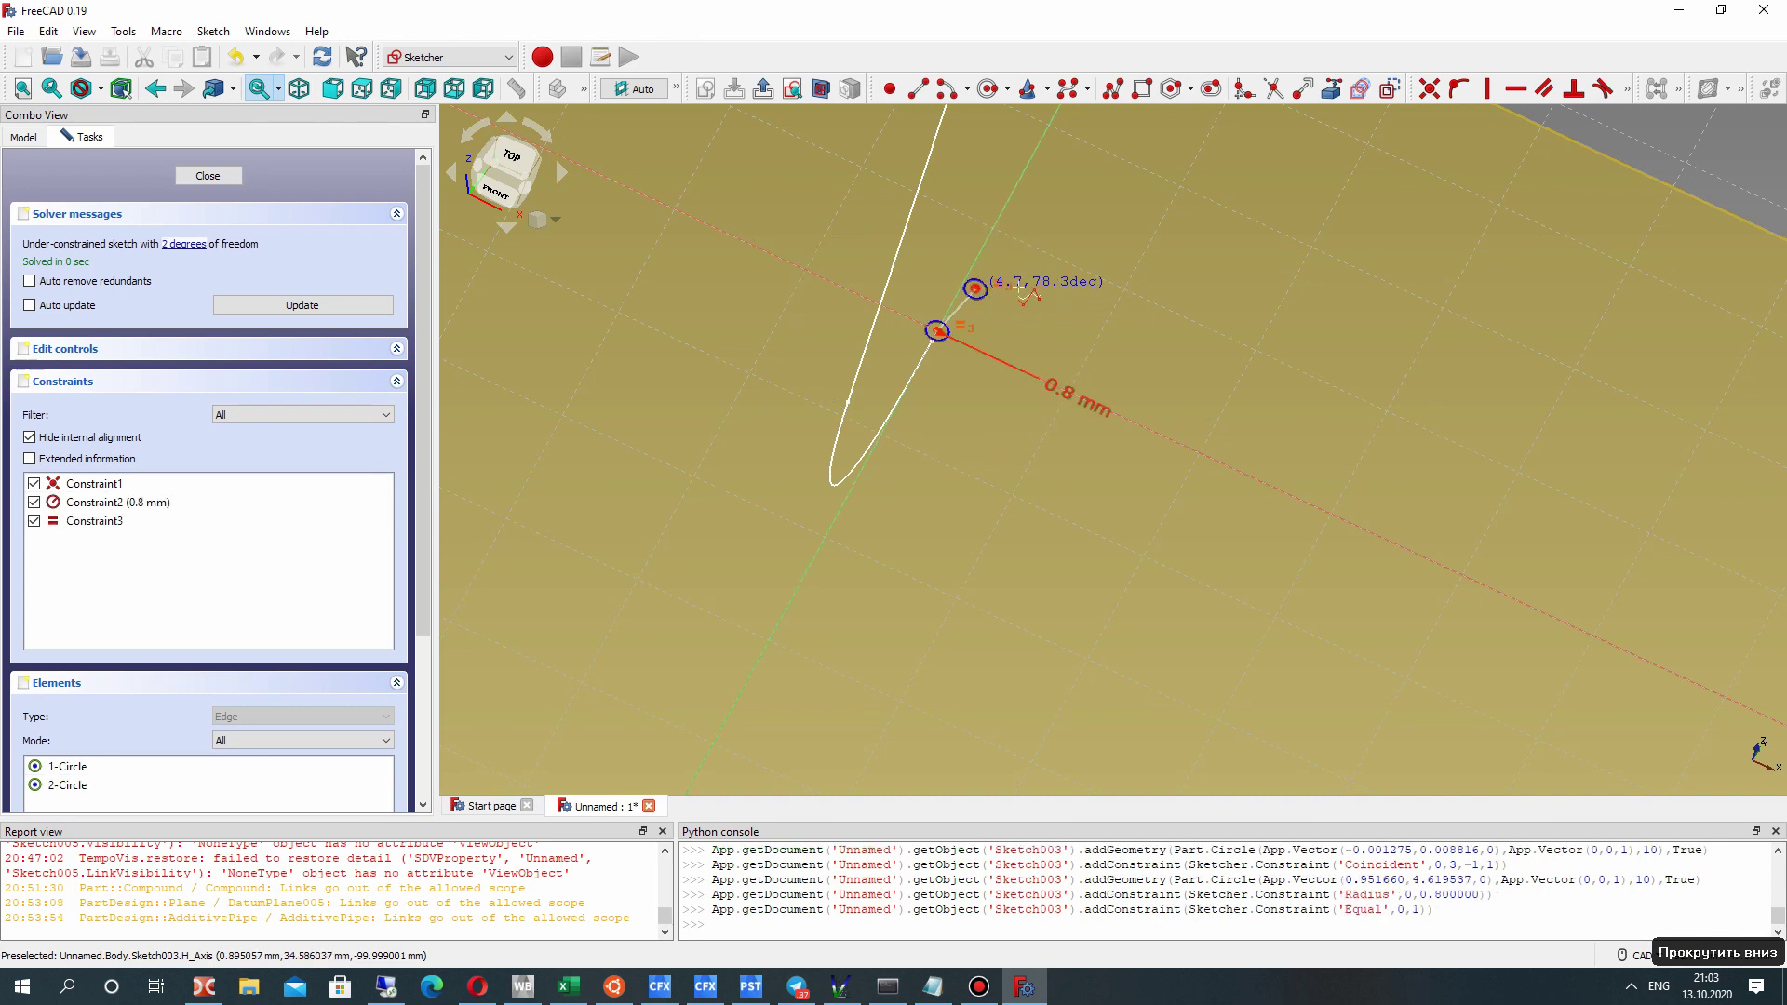
pyautogui.click(1072, 290)
# Continue the B-spline around in a closed loop of 13 control points and finish it.
pyautogui.scroll(-2, 1242, 373)
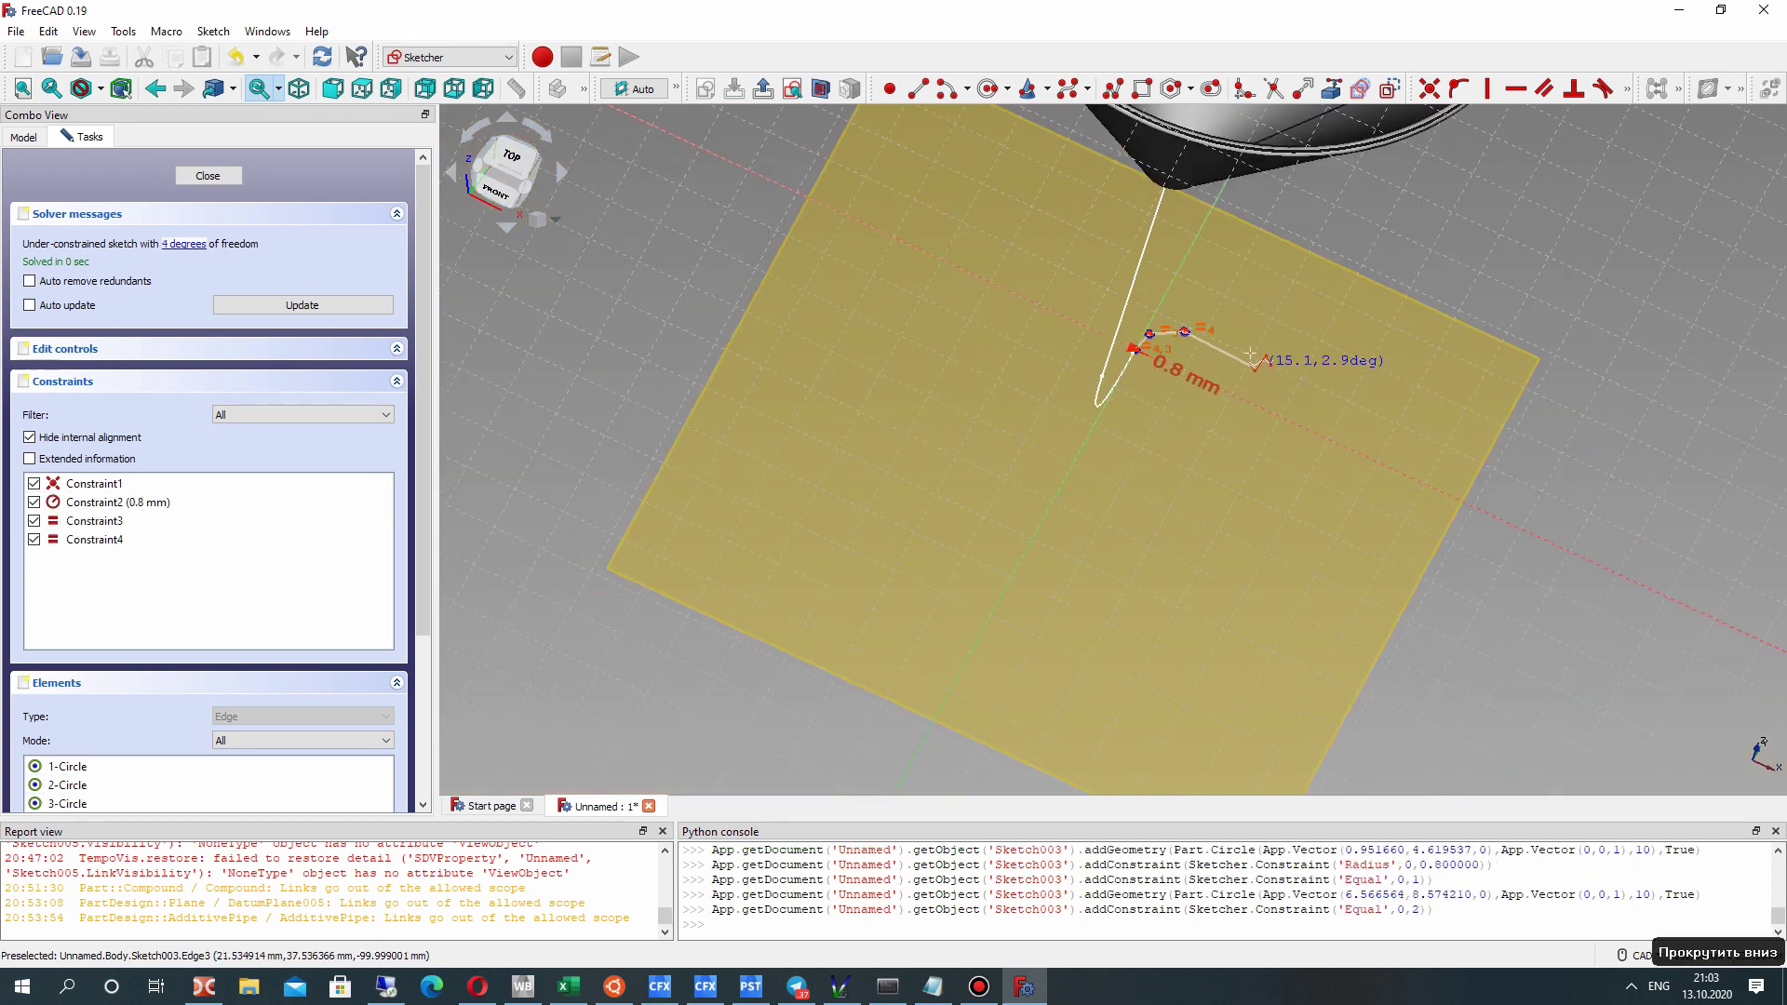
pyautogui.click(1241, 342)
pyautogui.click(1301, 413)
pyautogui.click(1256, 523)
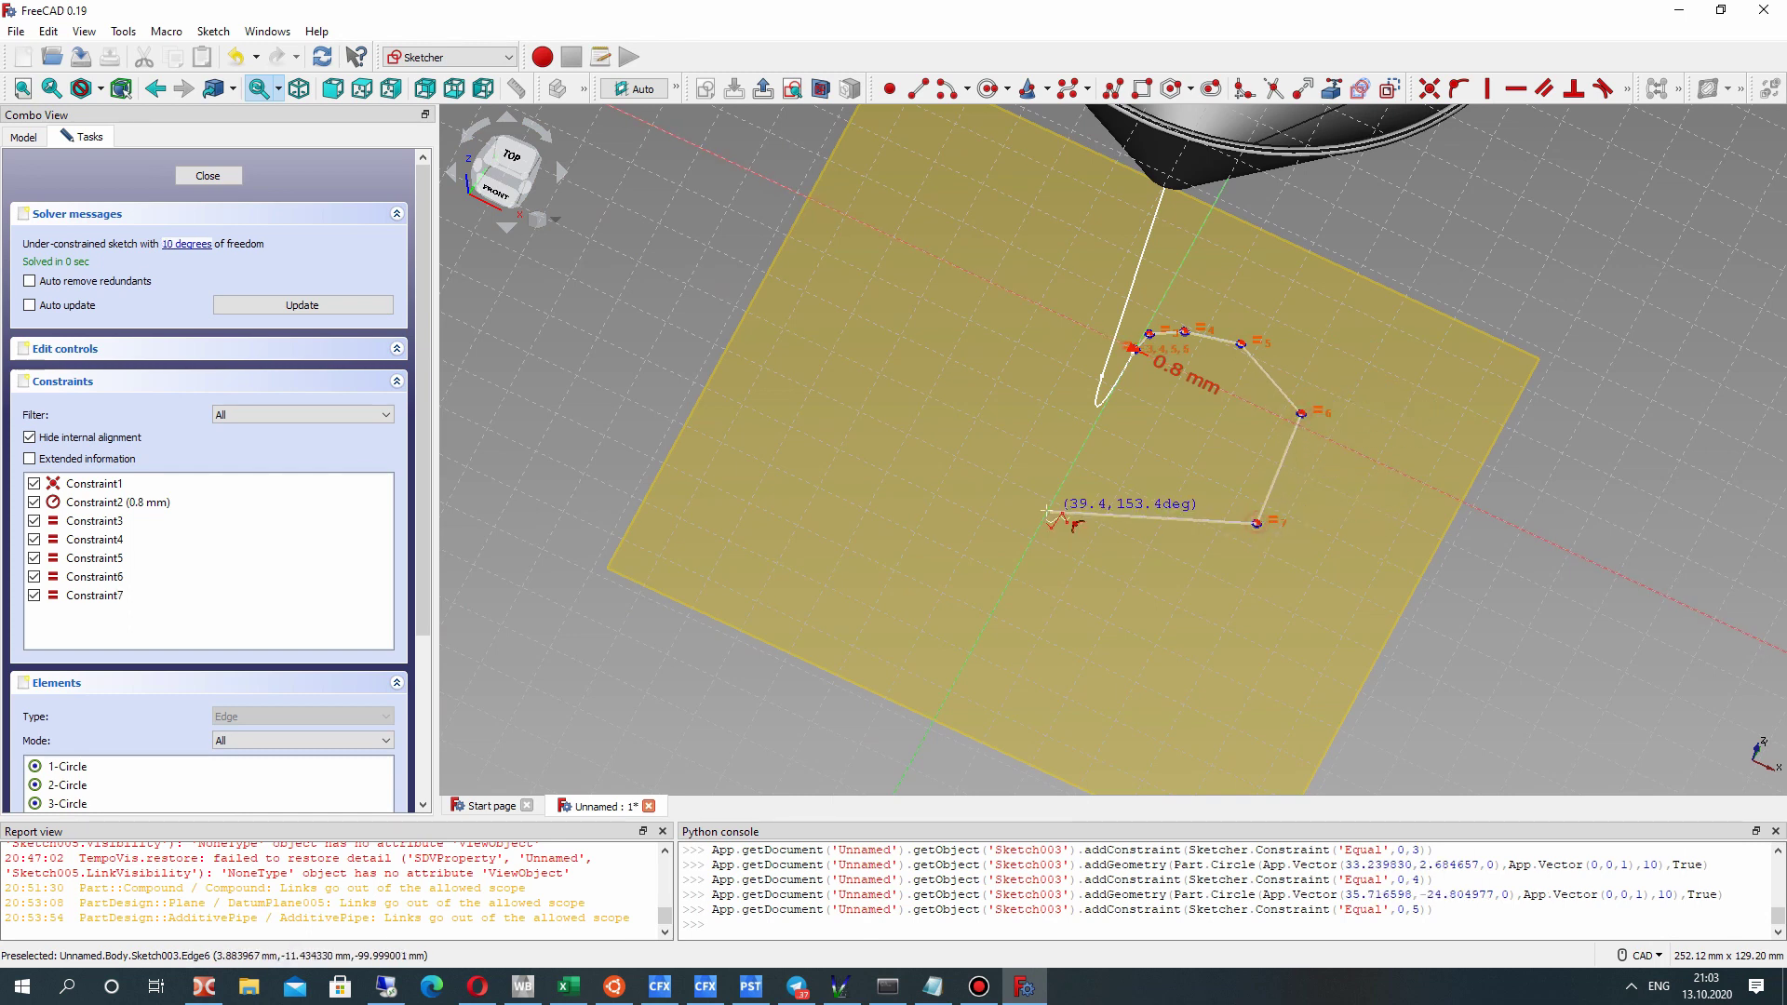
pyautogui.click(1079, 567)
pyautogui.click(850, 491)
pyautogui.click(891, 319)
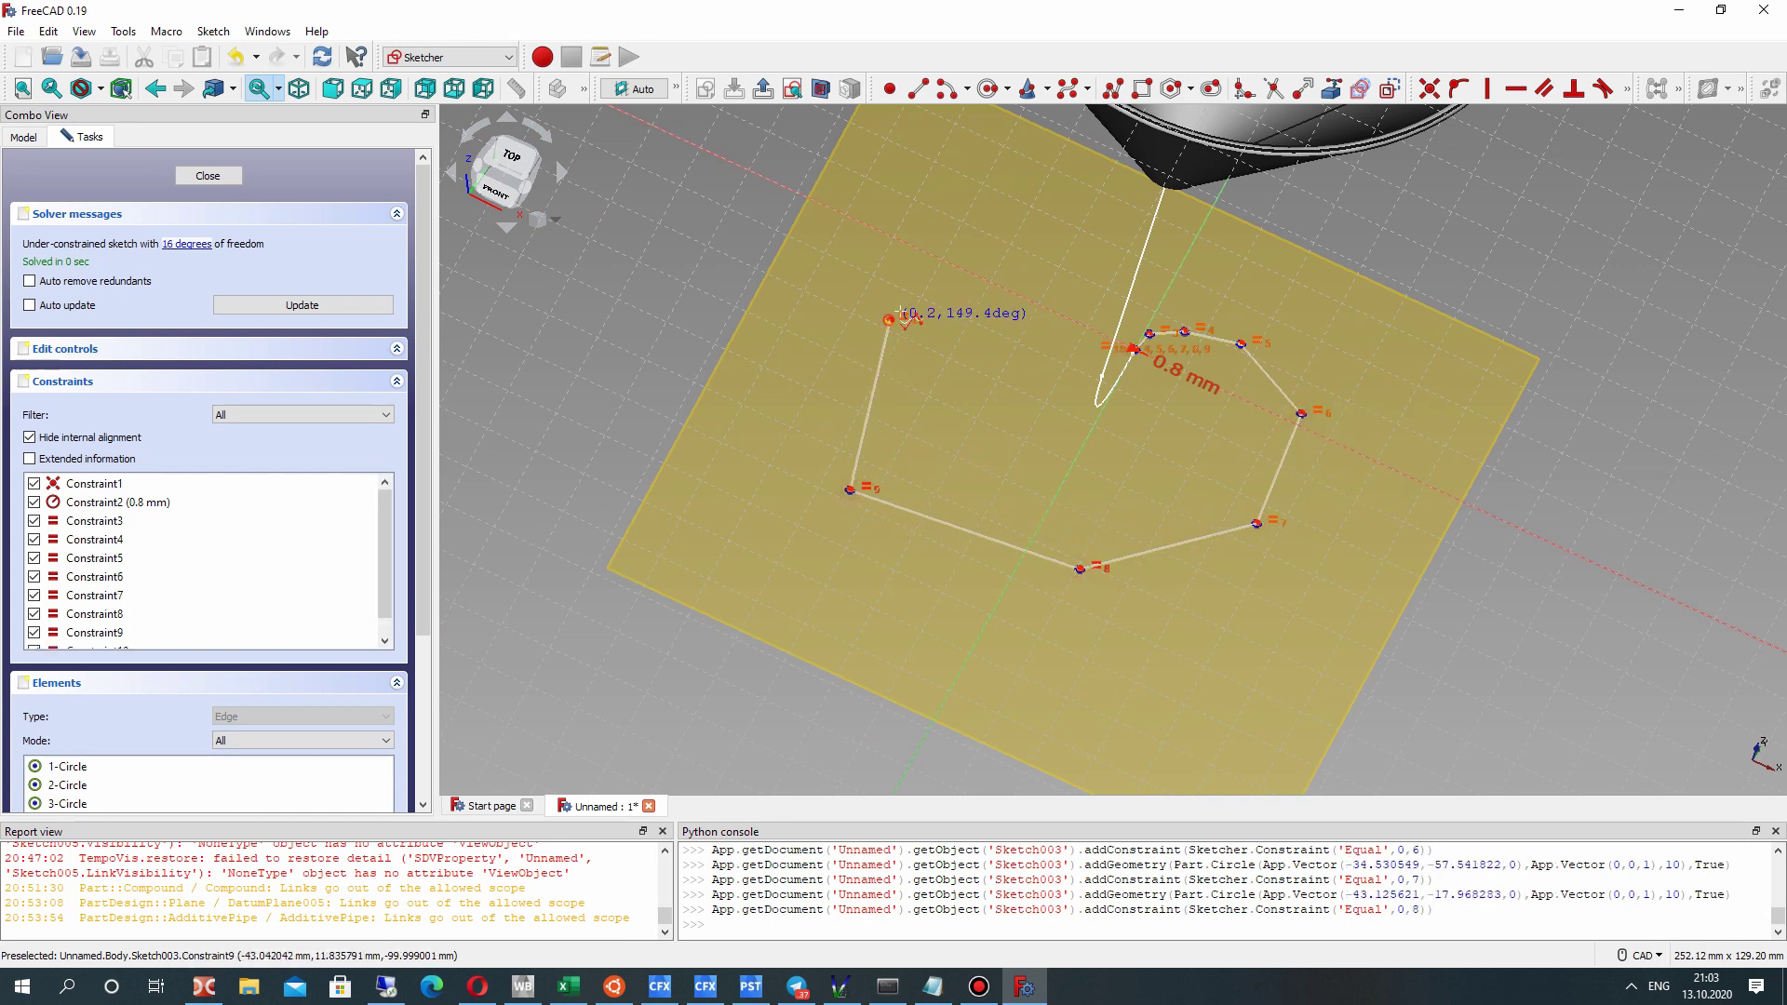
pyautogui.click(965, 224)
pyautogui.moveTo(963, 233); pyautogui.dragTo(1126, 203, button='right')
pyautogui.click(1121, 202)
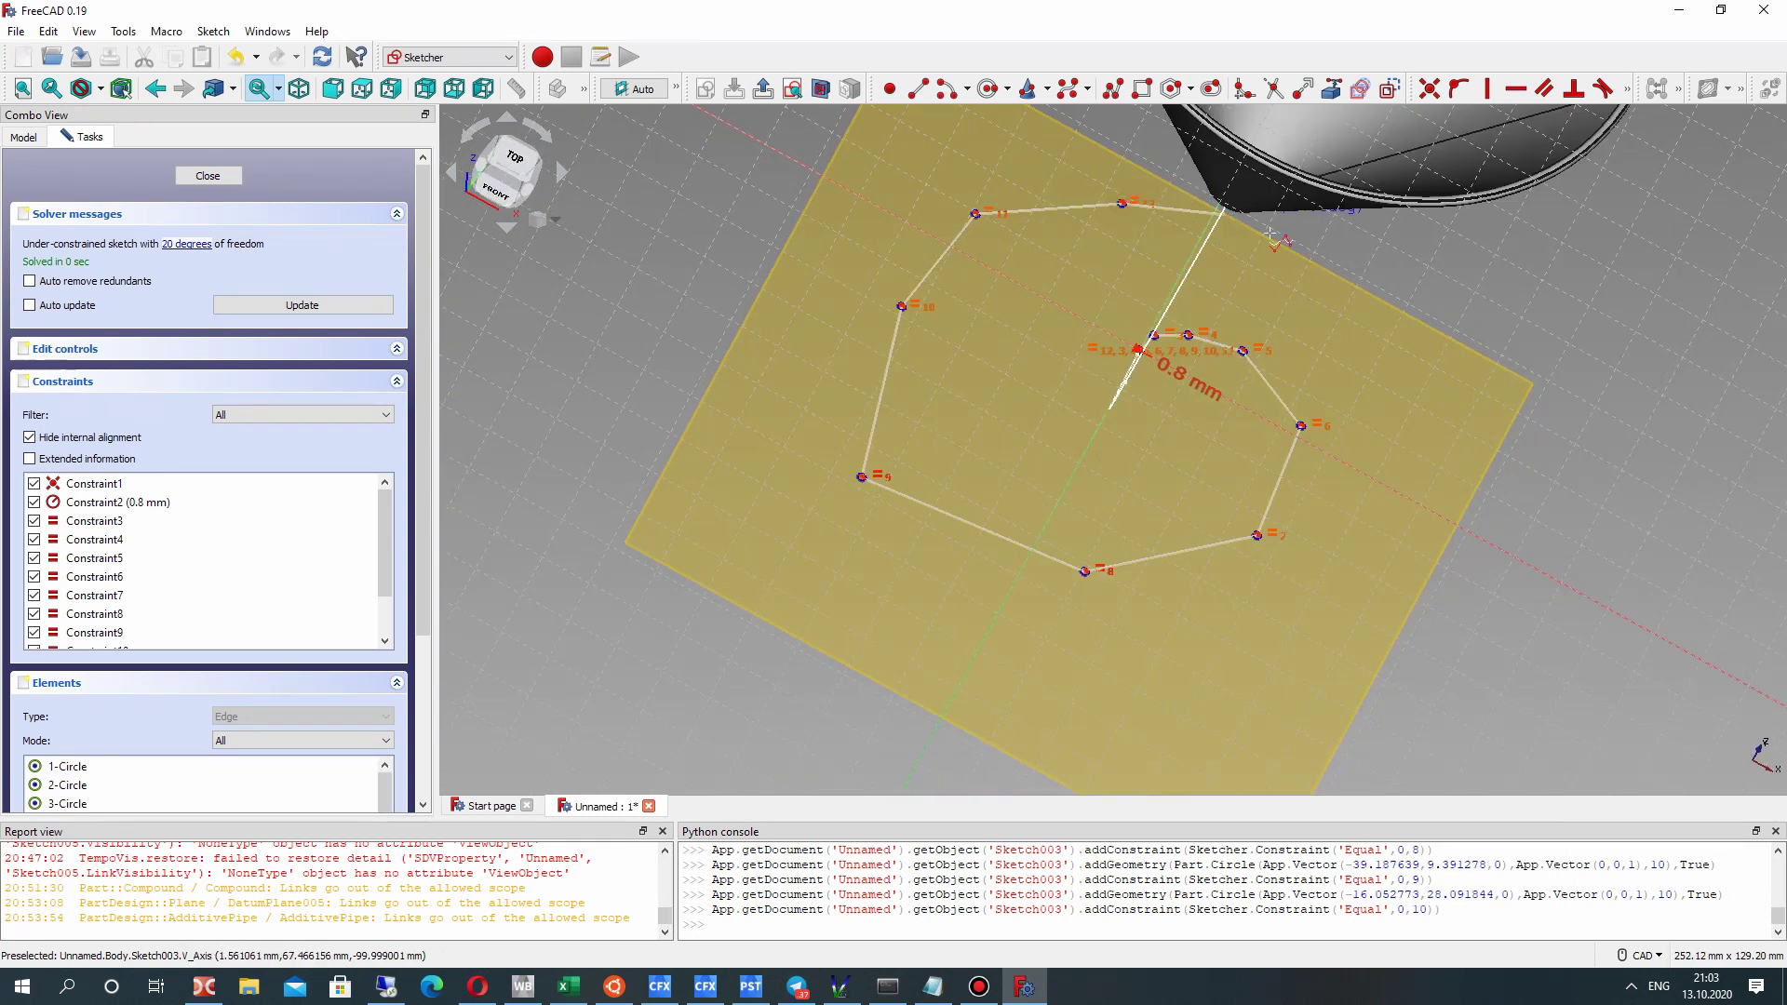
pyautogui.click(1292, 251)
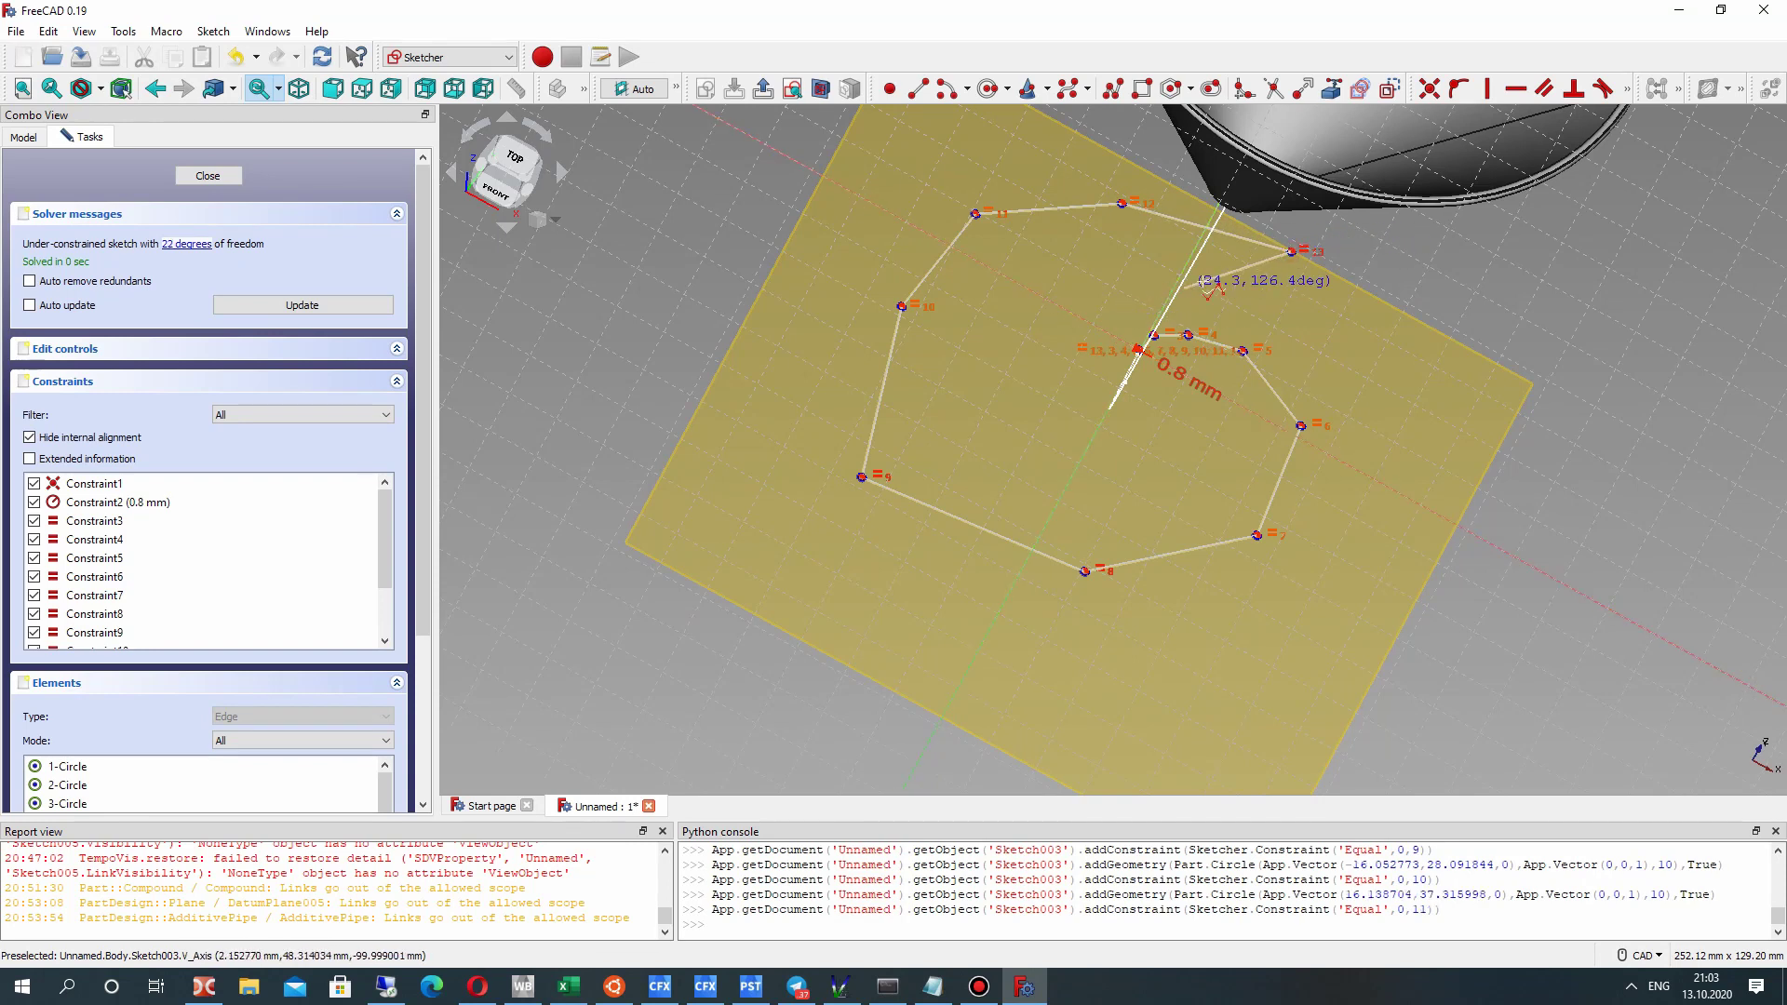
pyautogui.rightClick(1144, 298)
pyautogui.click(1122, 202)
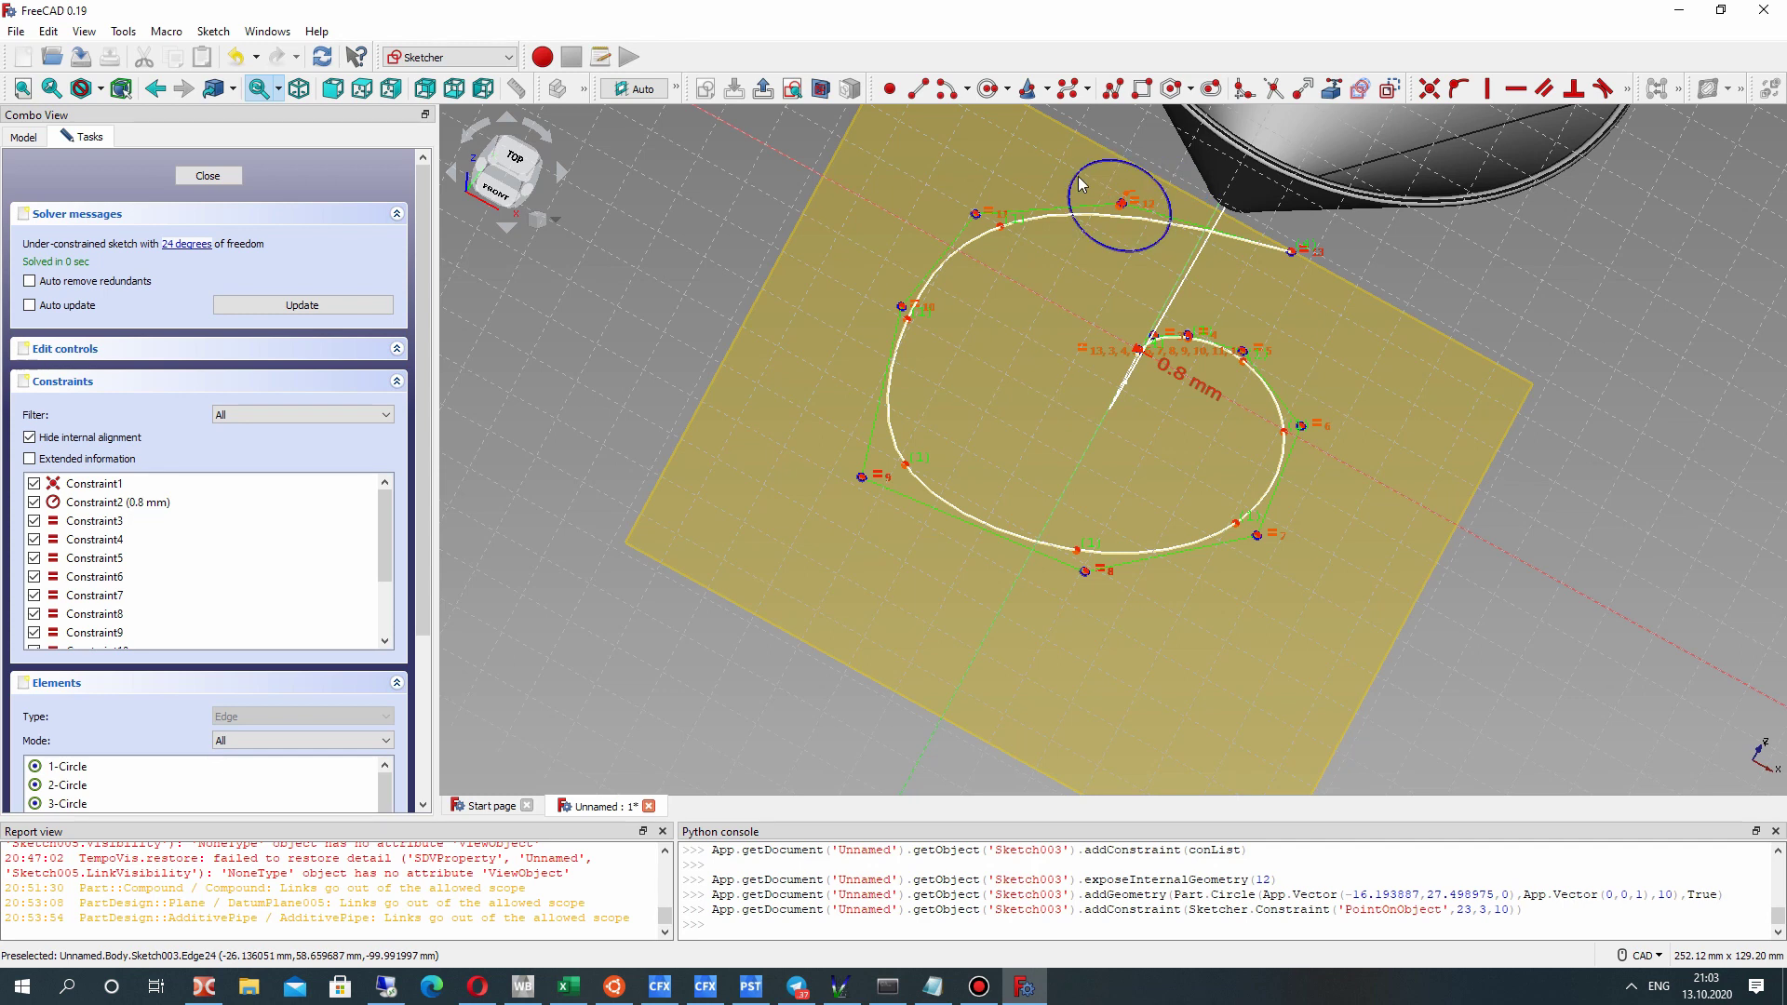
# Undo the stray pole circle and drag the loop's poles to widen and smooth it.
pyautogui.hotkey('ctrl', 'z')
pyautogui.moveTo(1122, 203); pyautogui.dragTo(1123, 179)
pyautogui.moveTo(975, 215); pyautogui.dragTo(963, 206)
pyautogui.moveTo(902, 310); pyautogui.dragTo(846, 305)
pyautogui.moveTo(1196, 405)
pyautogui.mouseDown(button='right')
pyautogui.moveTo(1126, 341)
pyautogui.moveTo(1225, 458)
pyautogui.mouseUp(button='right')
pyautogui.moveTo(1248, 480); pyautogui.dragTo(1273, 507)
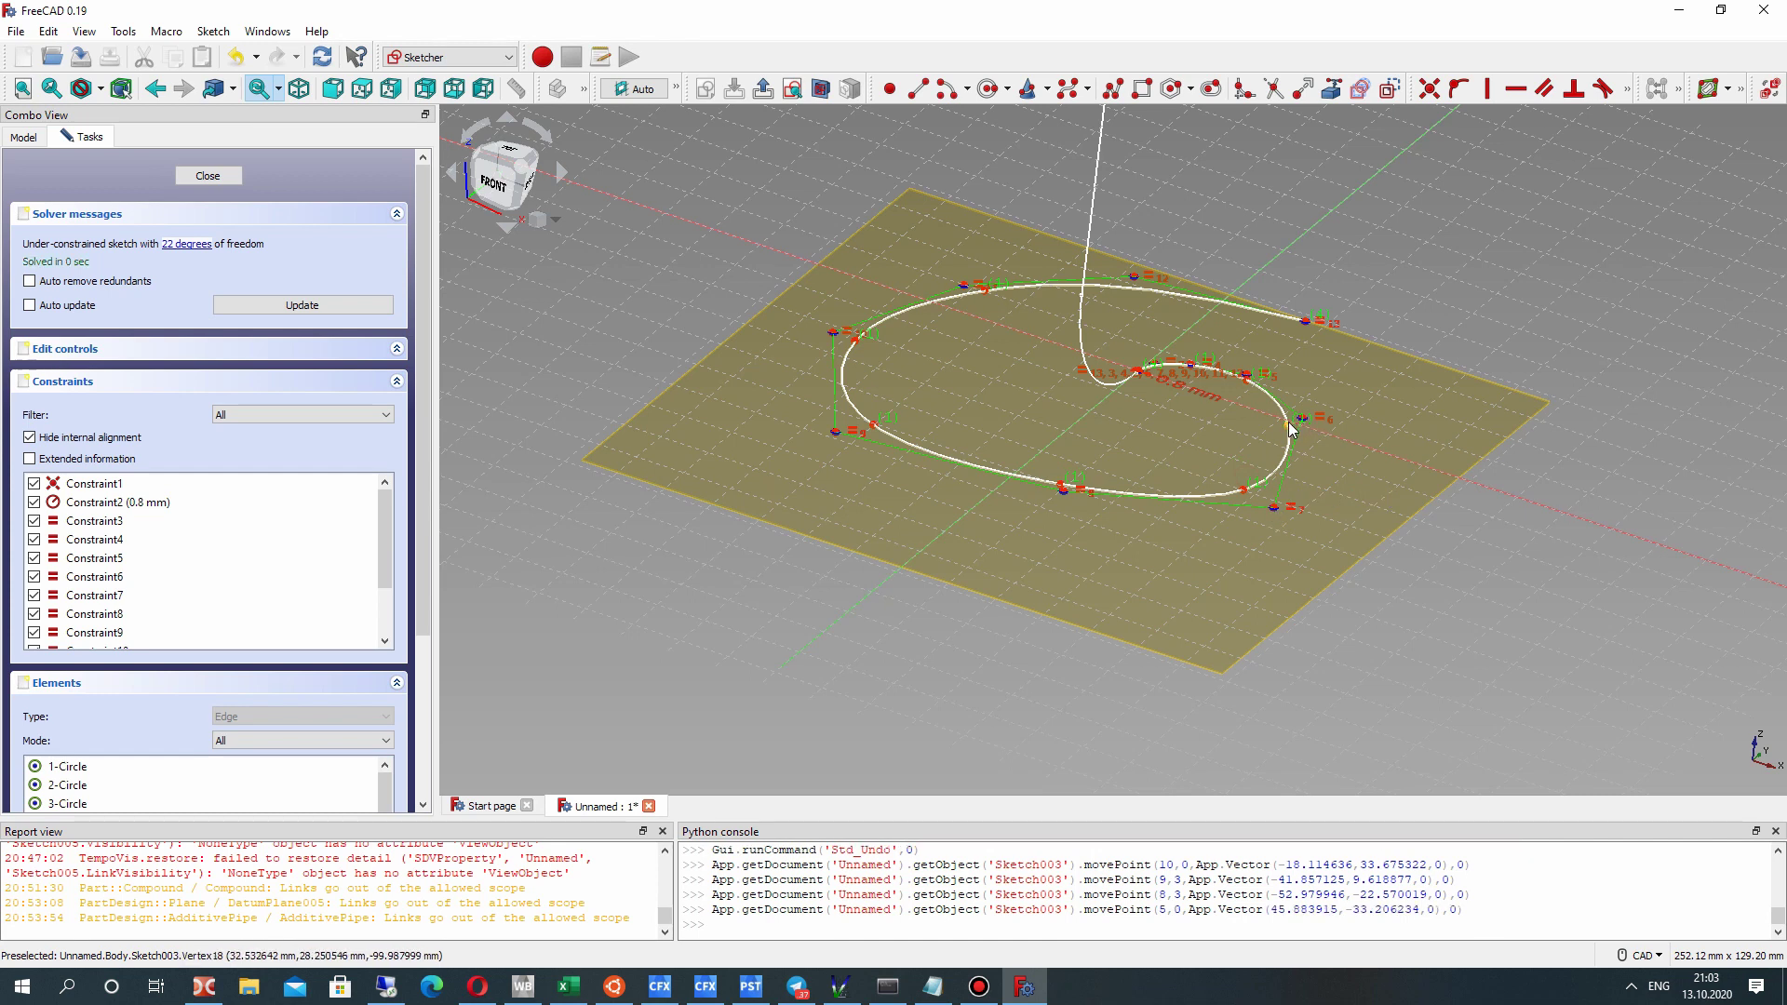
pyautogui.moveTo(1306, 424); pyautogui.dragTo(1312, 415)
pyautogui.moveTo(1312, 415); pyautogui.dragTo(1308, 453, button='right')
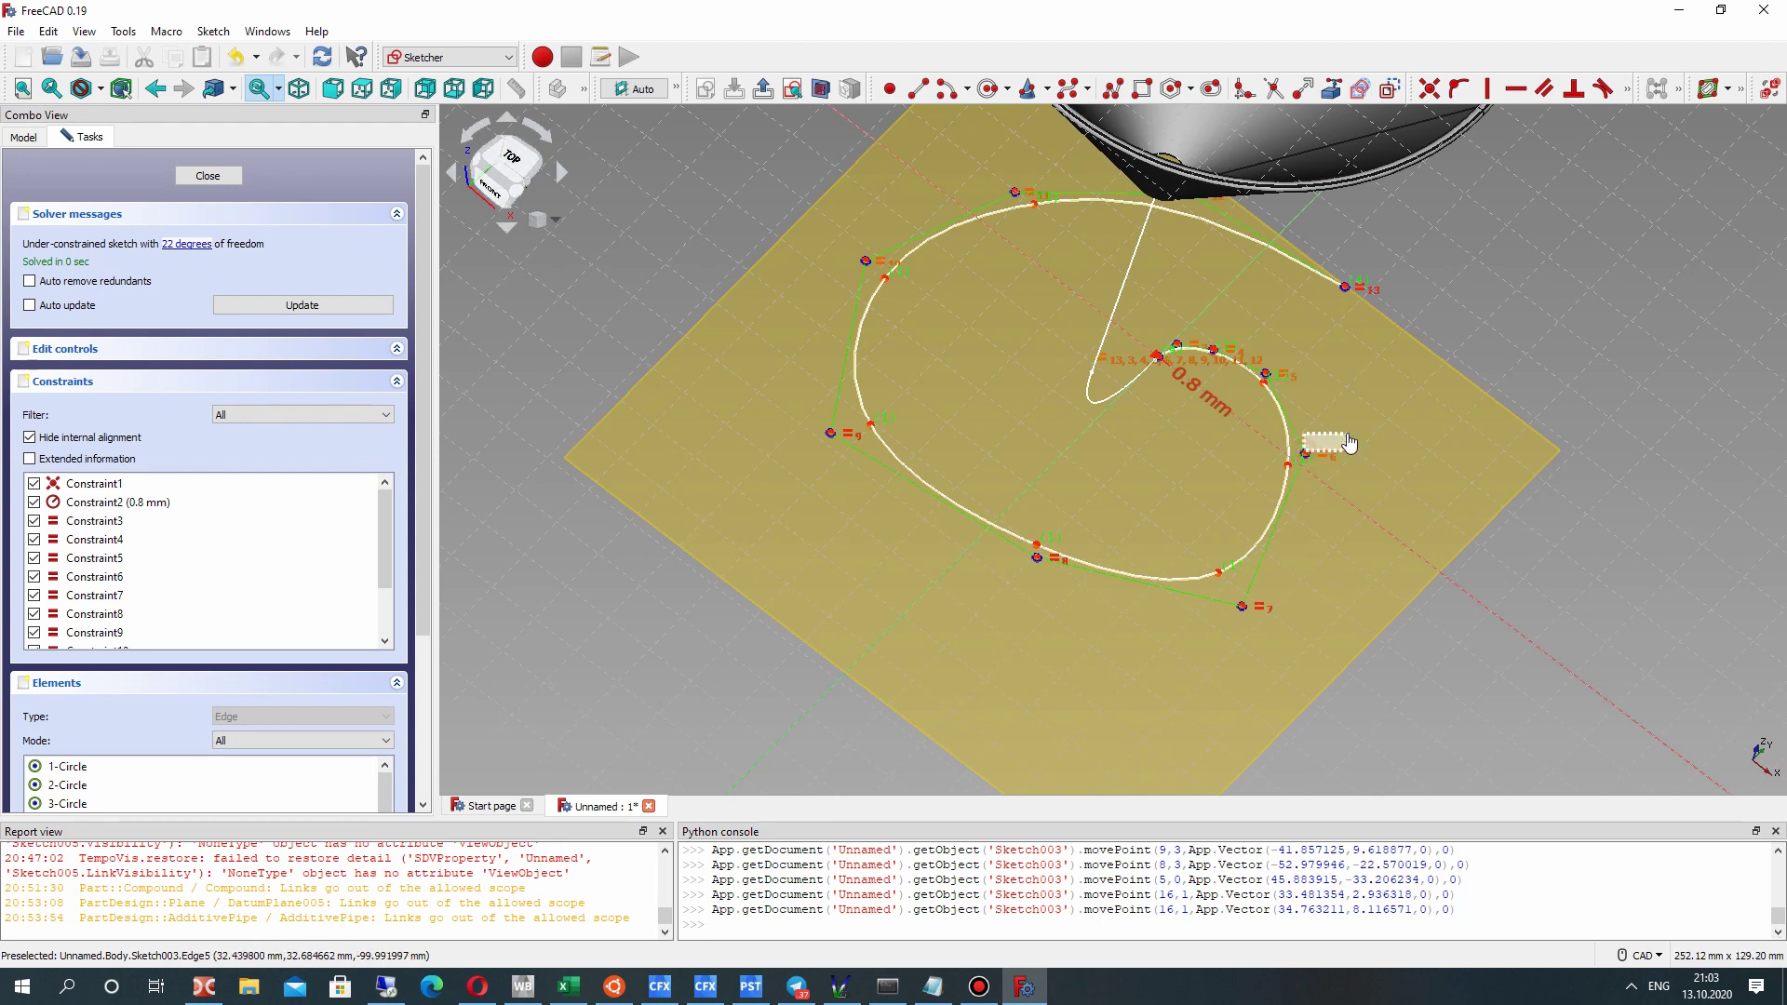
# Refine the upper pole's final position and view the loop from the rear.
pyautogui.moveTo(1327, 466)
pyautogui.mouseDown(button='right')
pyautogui.moveTo(1295, 473)
pyautogui.moveTo(1257, 372)
pyautogui.moveTo(1160, 263)
pyautogui.mouseUp(button='right')
pyautogui.moveTo(1162, 268); pyautogui.dragTo(1164, 240)
pyautogui.moveTo(1164, 240); pyautogui.dragTo(1231, 357, button='right')
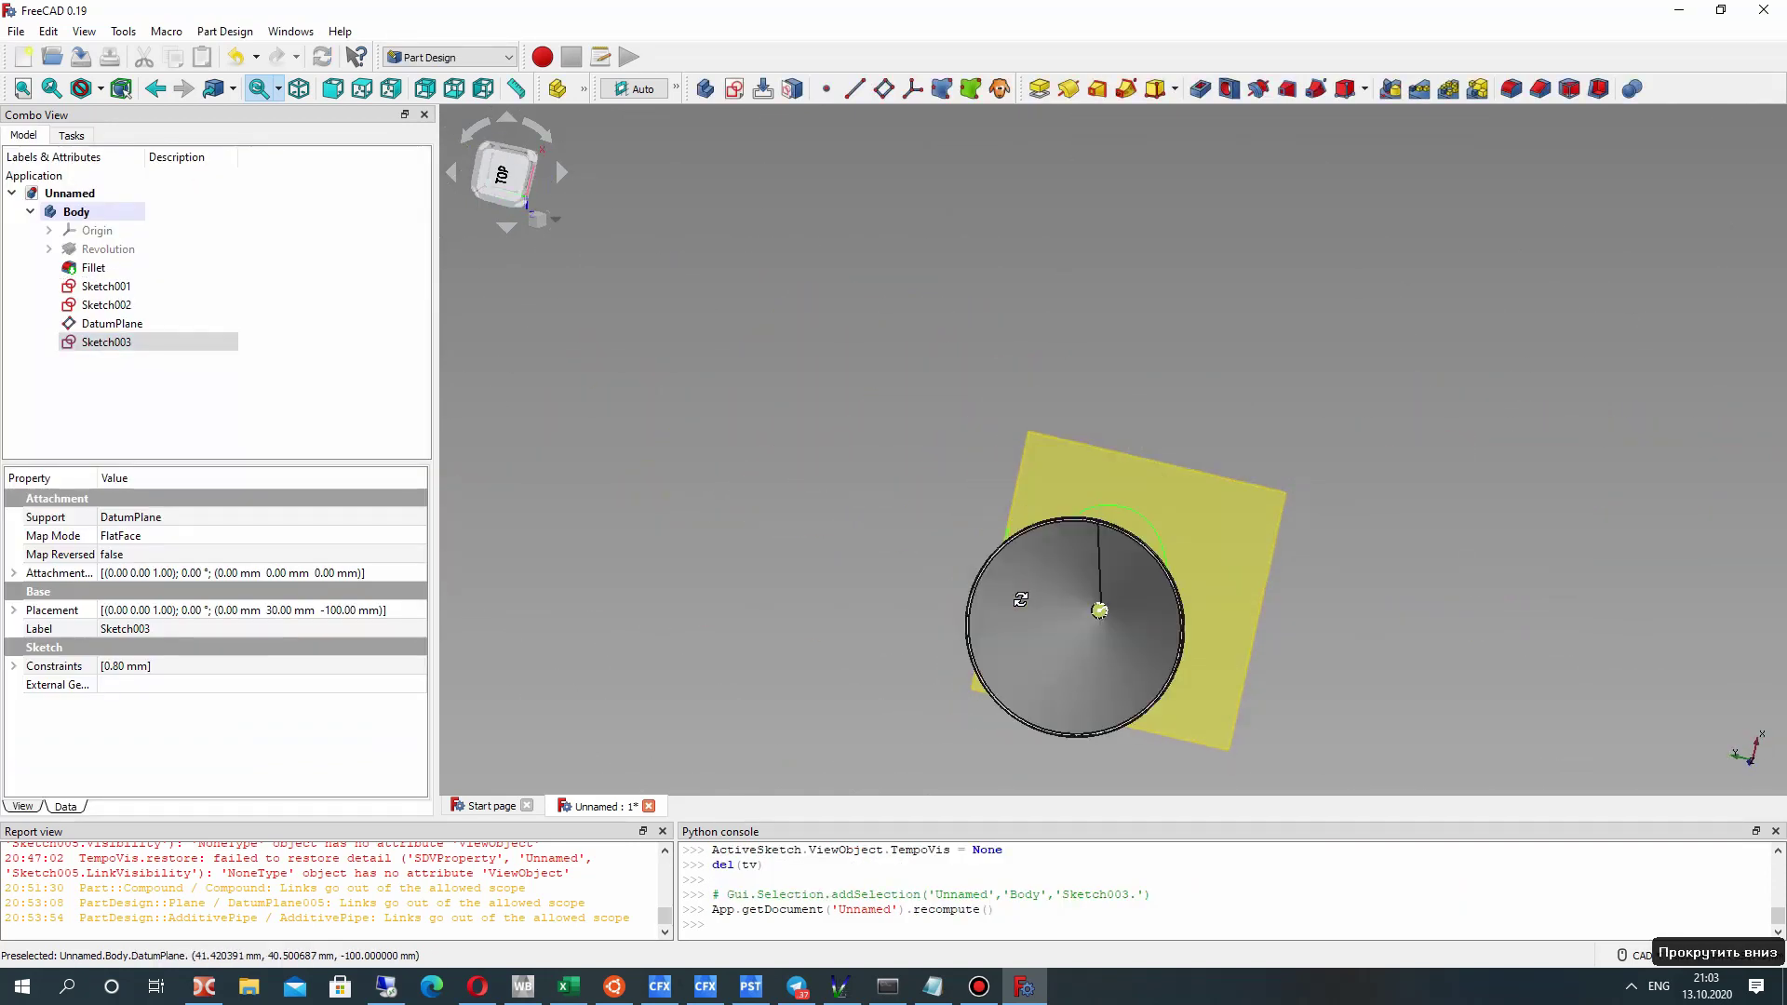
pyautogui.scroll(-2, 1066, 491)
pyautogui.moveTo(1065, 491)
pyautogui.mouseDown(button='right')
pyautogui.moveTo(969, 446)
pyautogui.moveTo(1376, 547)
pyautogui.moveTo(1280, 445)
pyautogui.moveTo(979, 433)
pyautogui.moveTo(898, 370)
pyautogui.mouseUp(button='right')
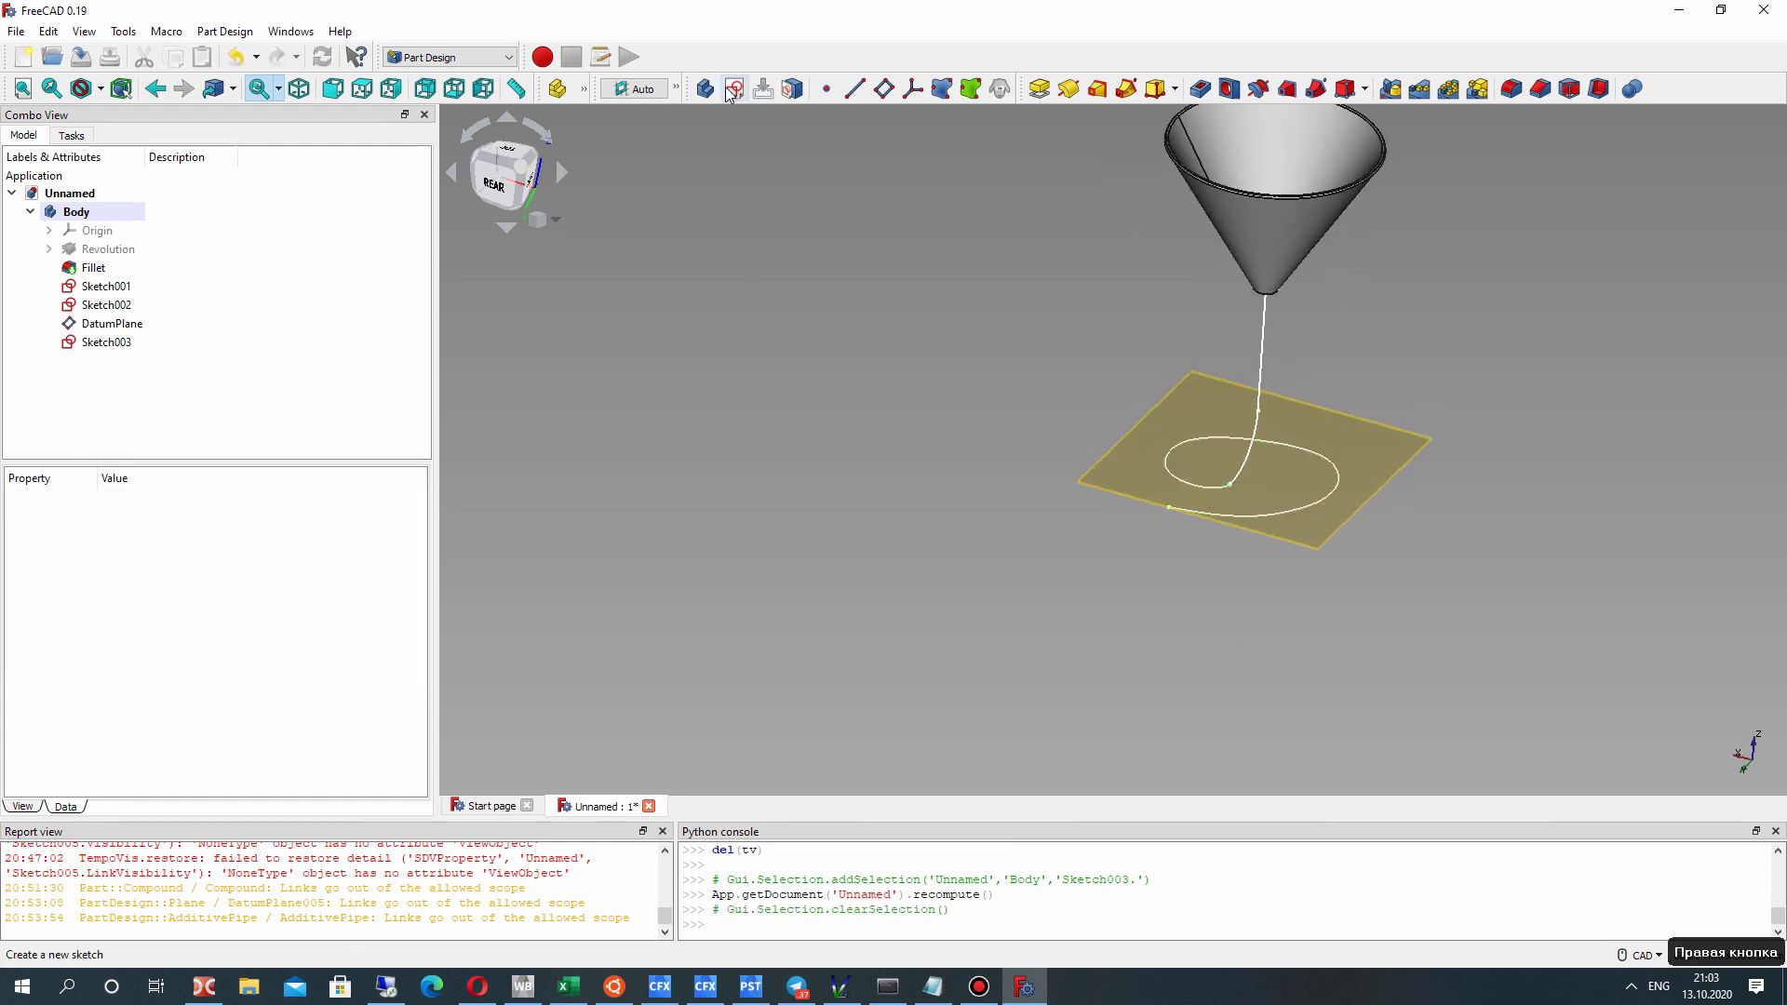
# Try attaching another datum plane to the existing DatumPlane, then cancel it.
pyautogui.click(884, 88)
pyautogui.scroll(2, 1173, 490)
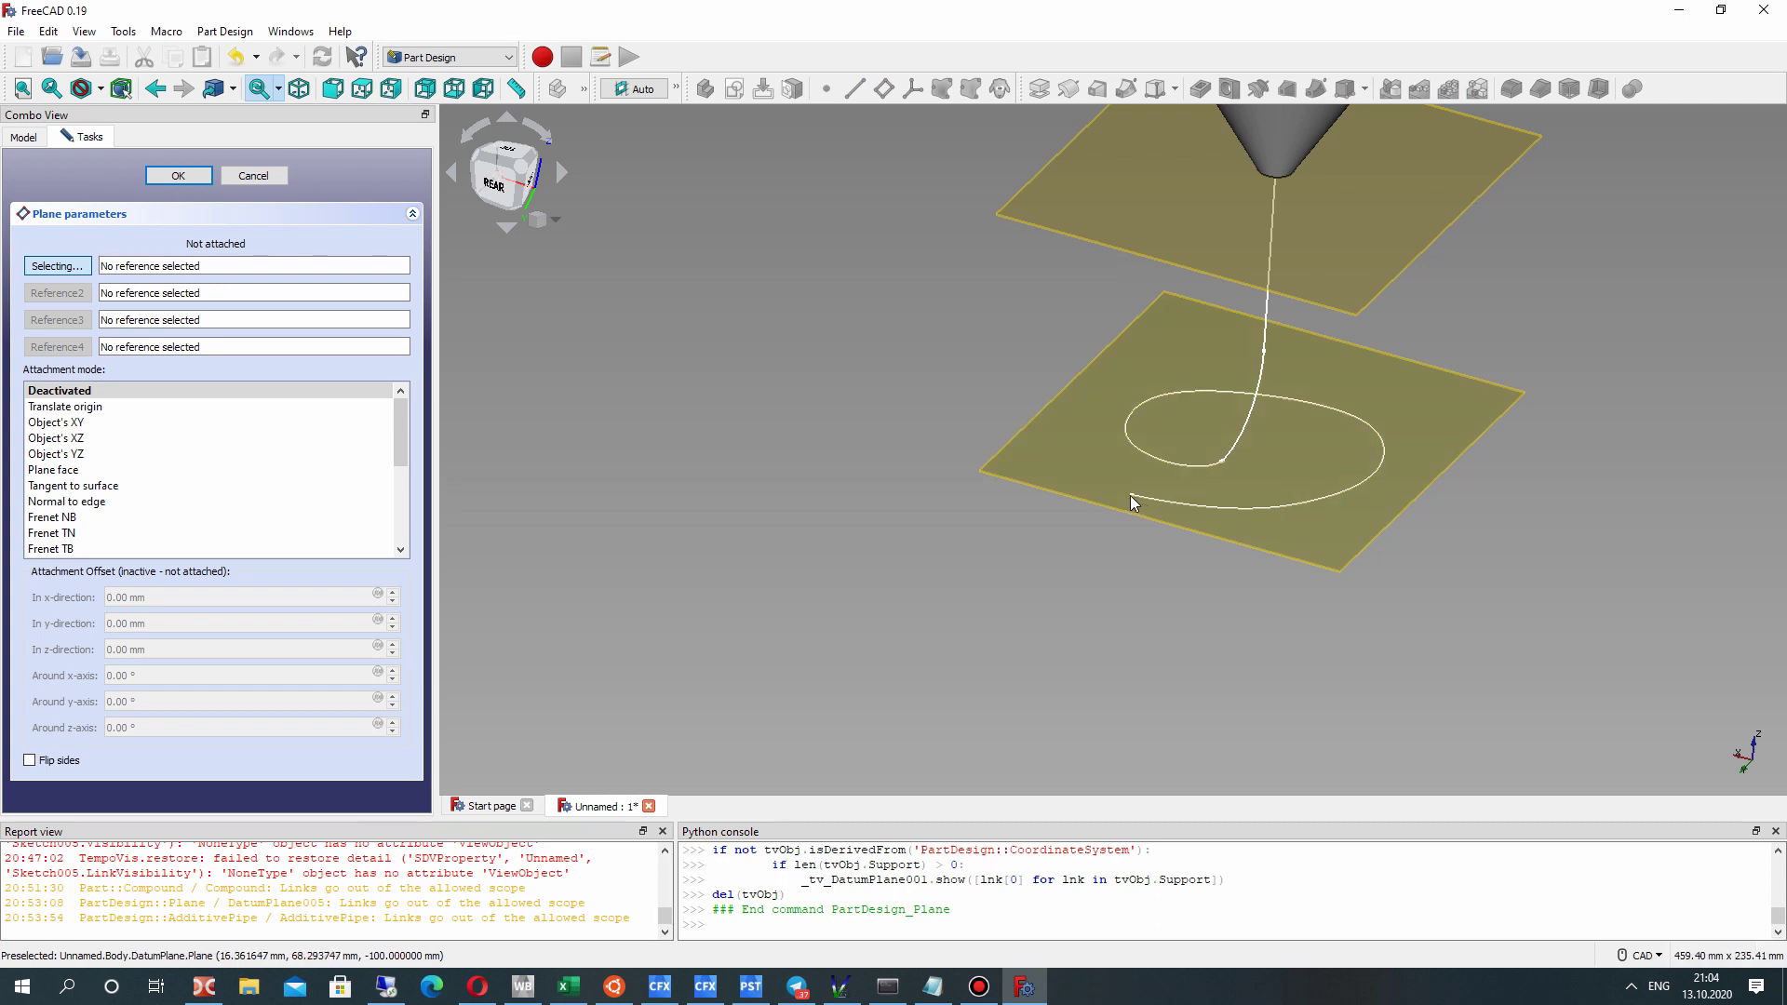
pyautogui.click(1134, 503)
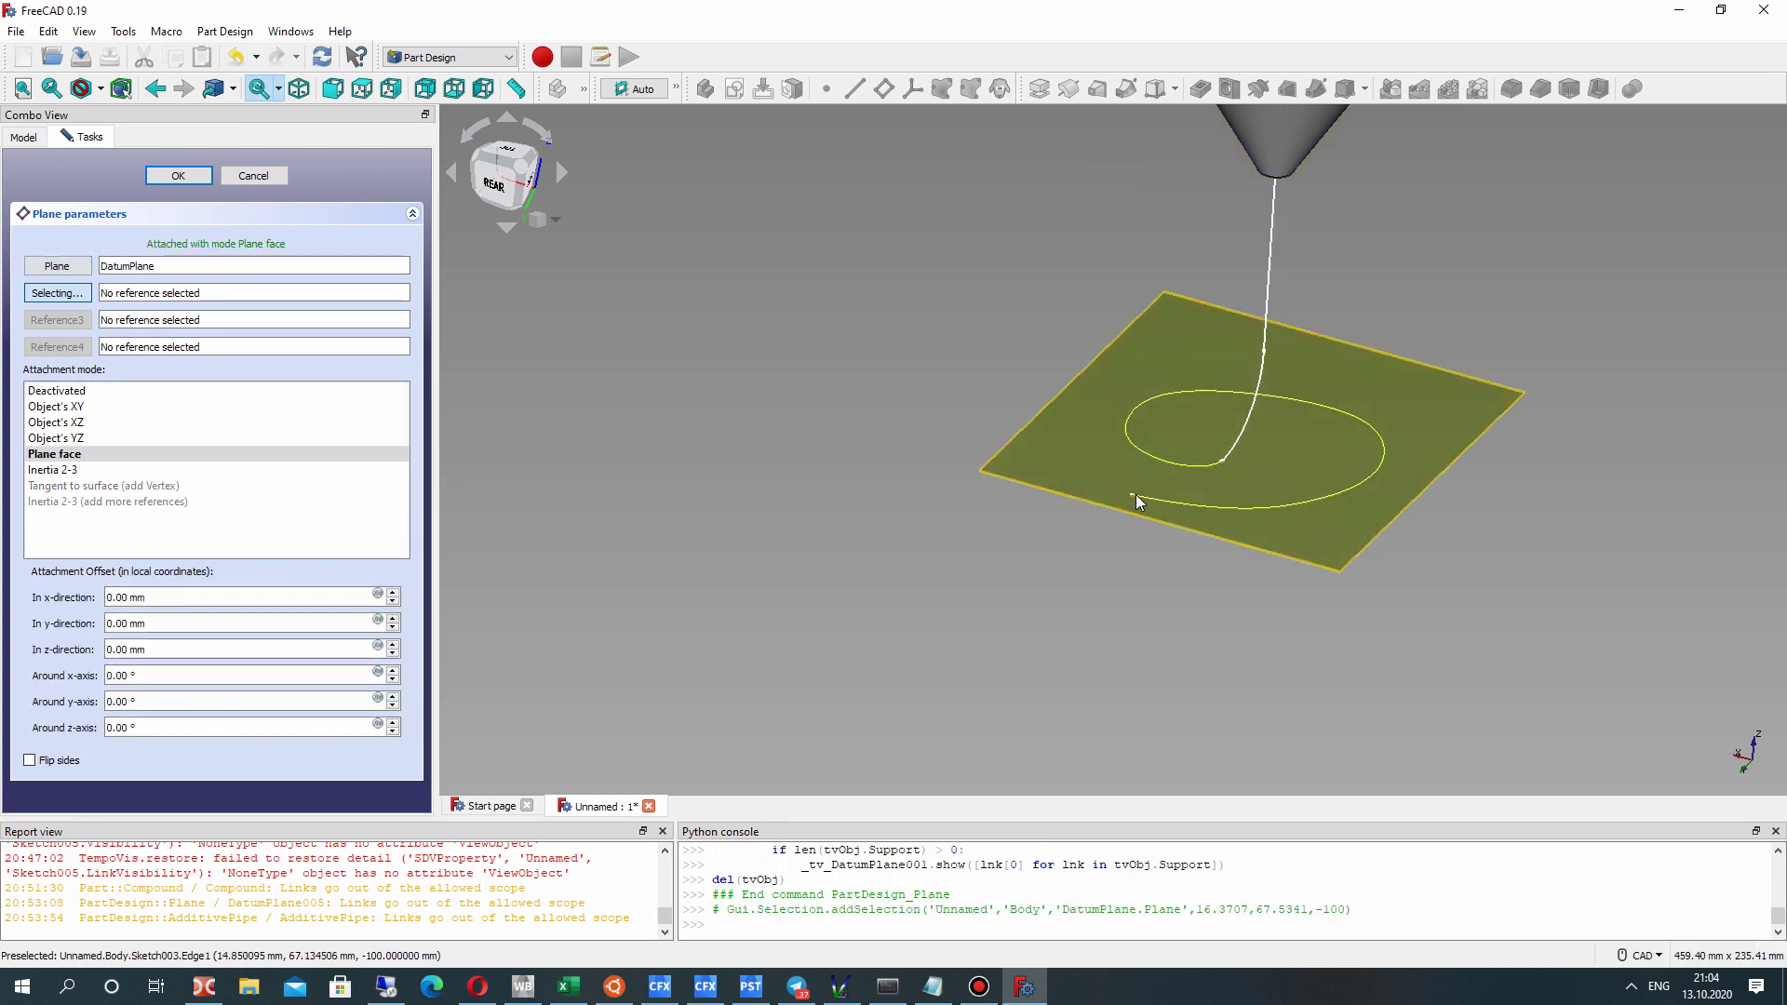
pyautogui.click(54, 265)
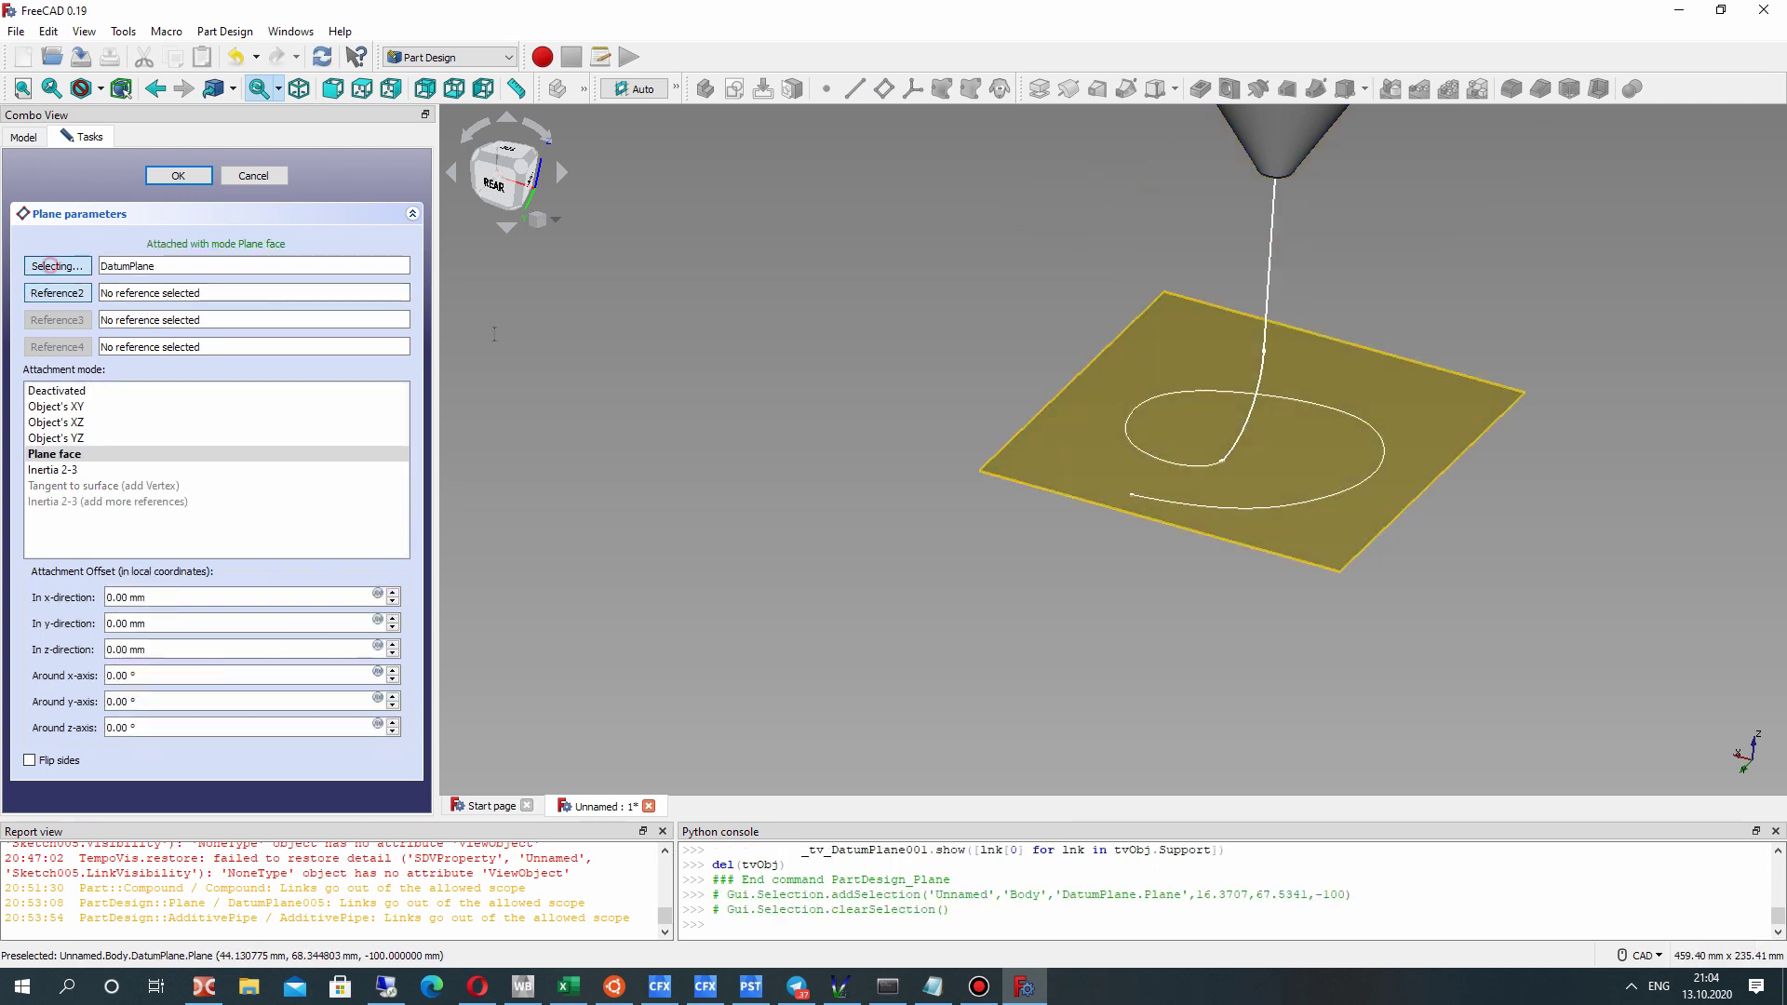
pyautogui.click(1192, 504)
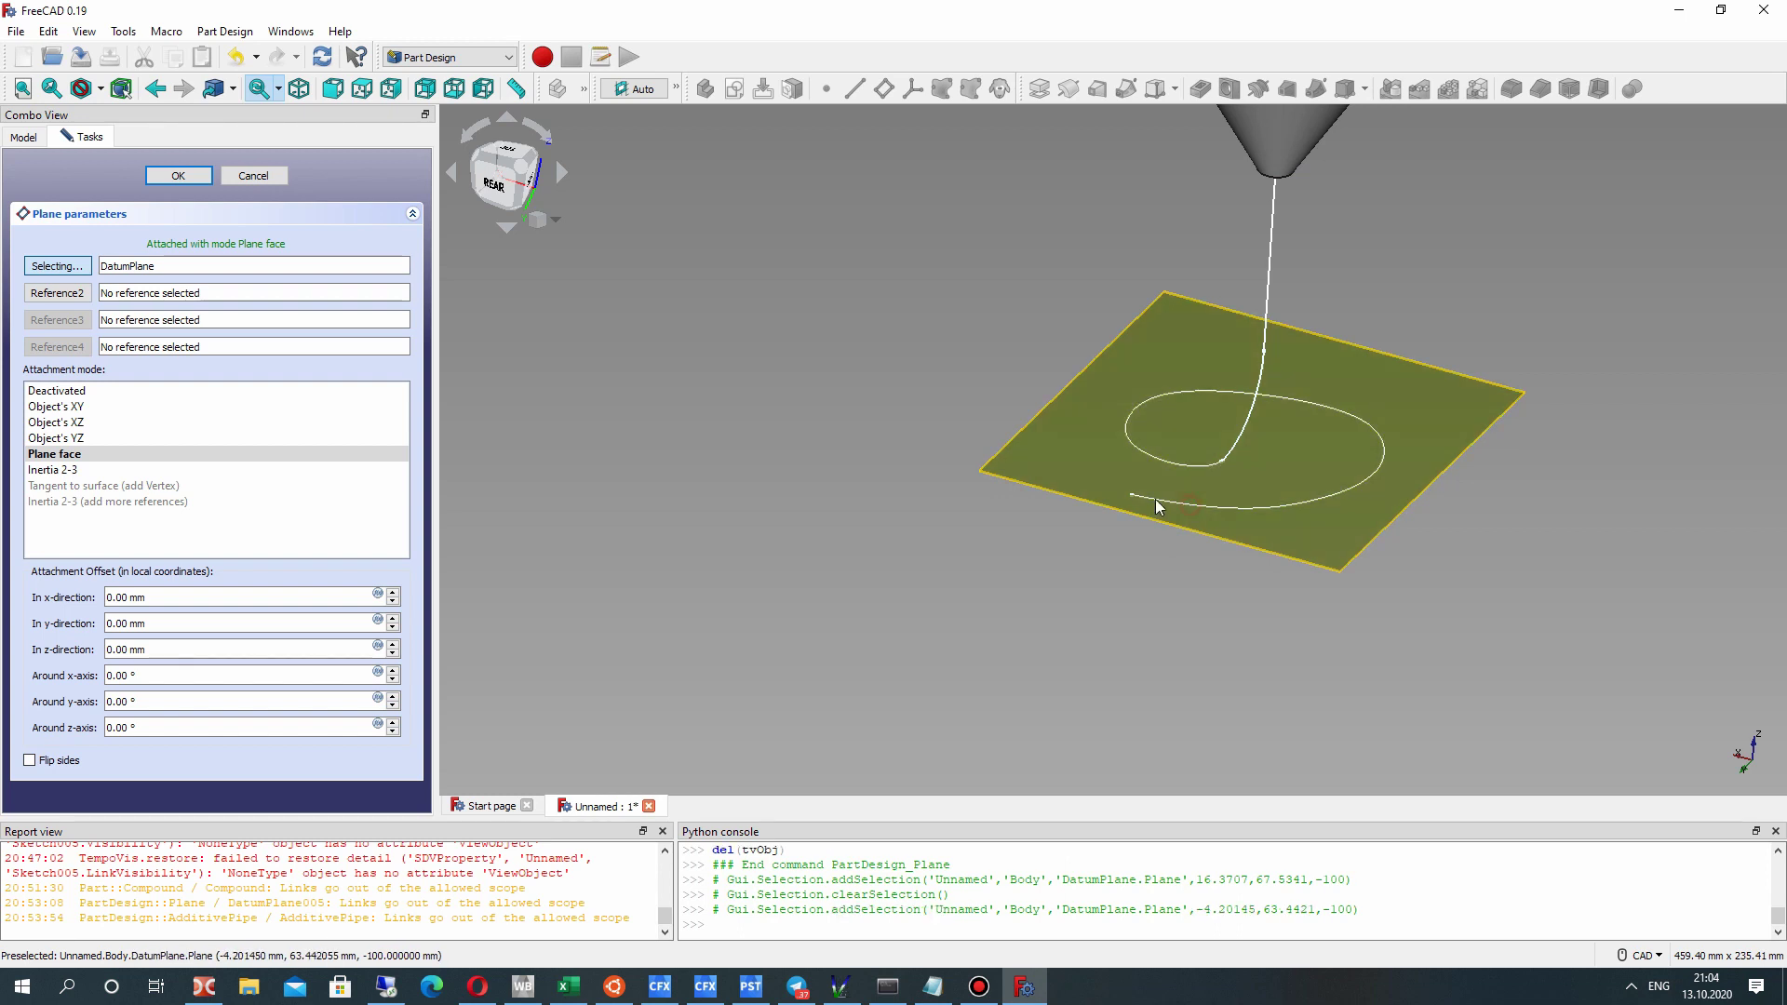
pyautogui.click(234, 180)
# Delete the extra DatumPlane001 and hide the original DatumPlane.
pyautogui.rightClick(110, 363)
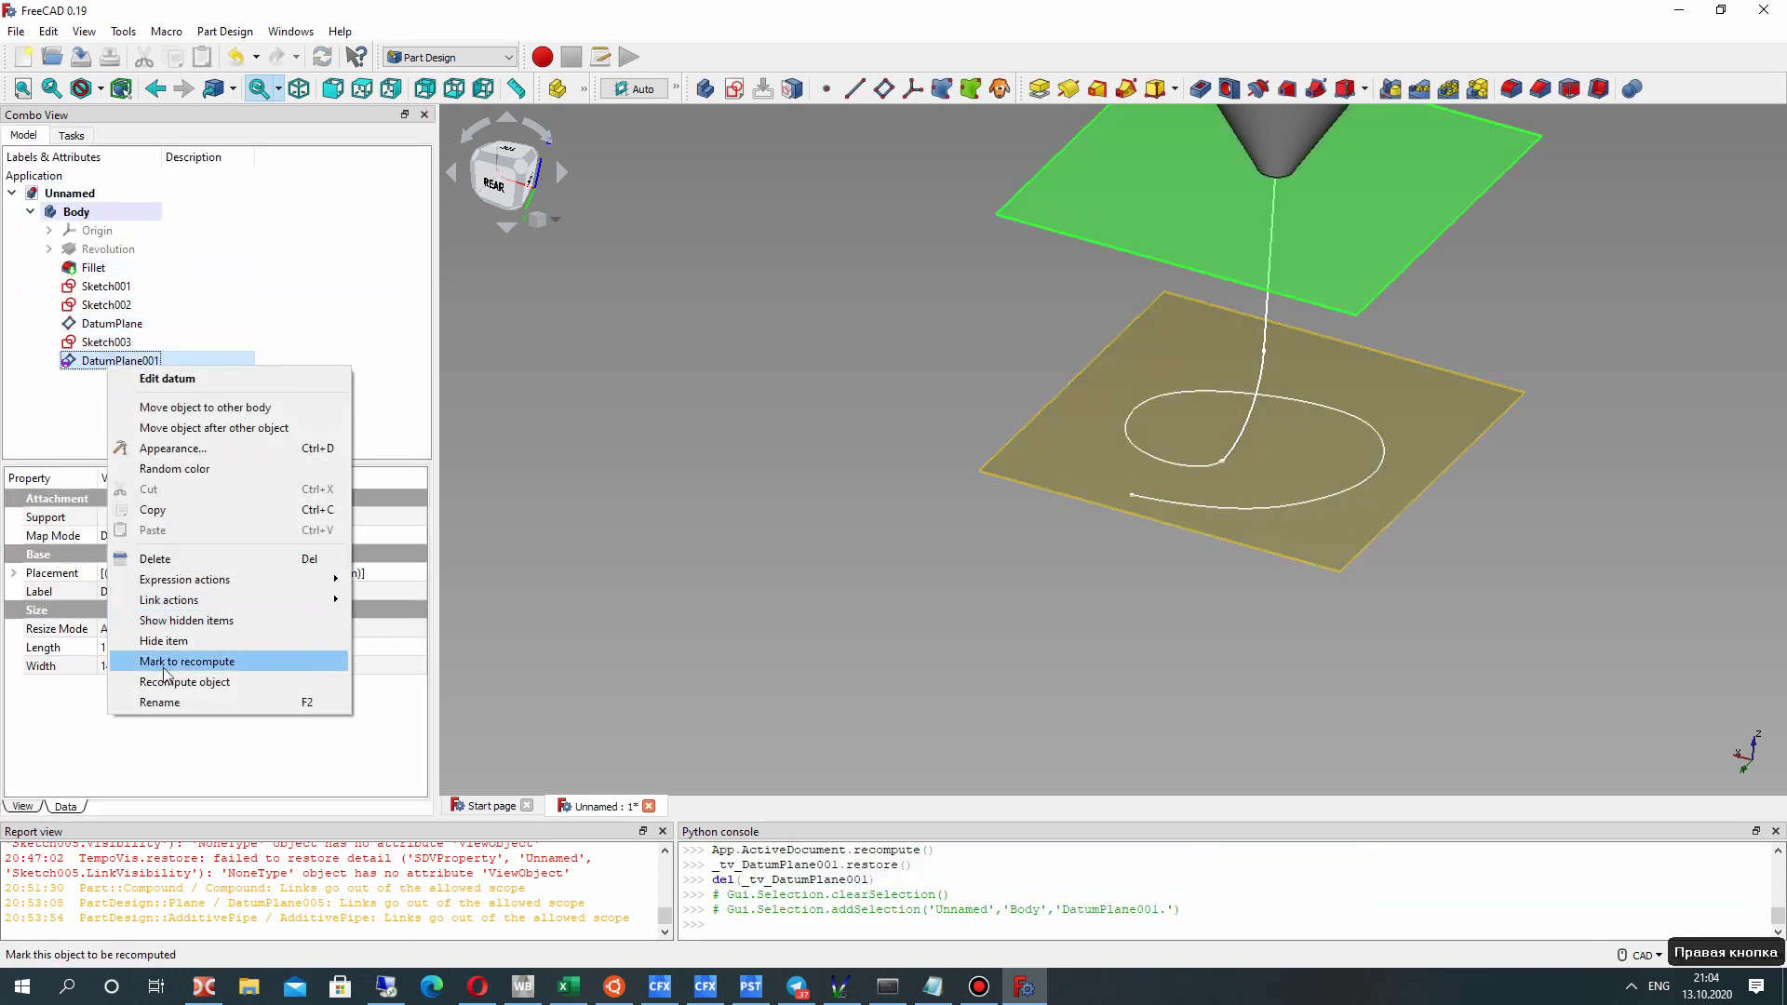
pyautogui.click(156, 558)
pyautogui.click(96, 328)
pyautogui.press('space')
pyautogui.click(885, 271)
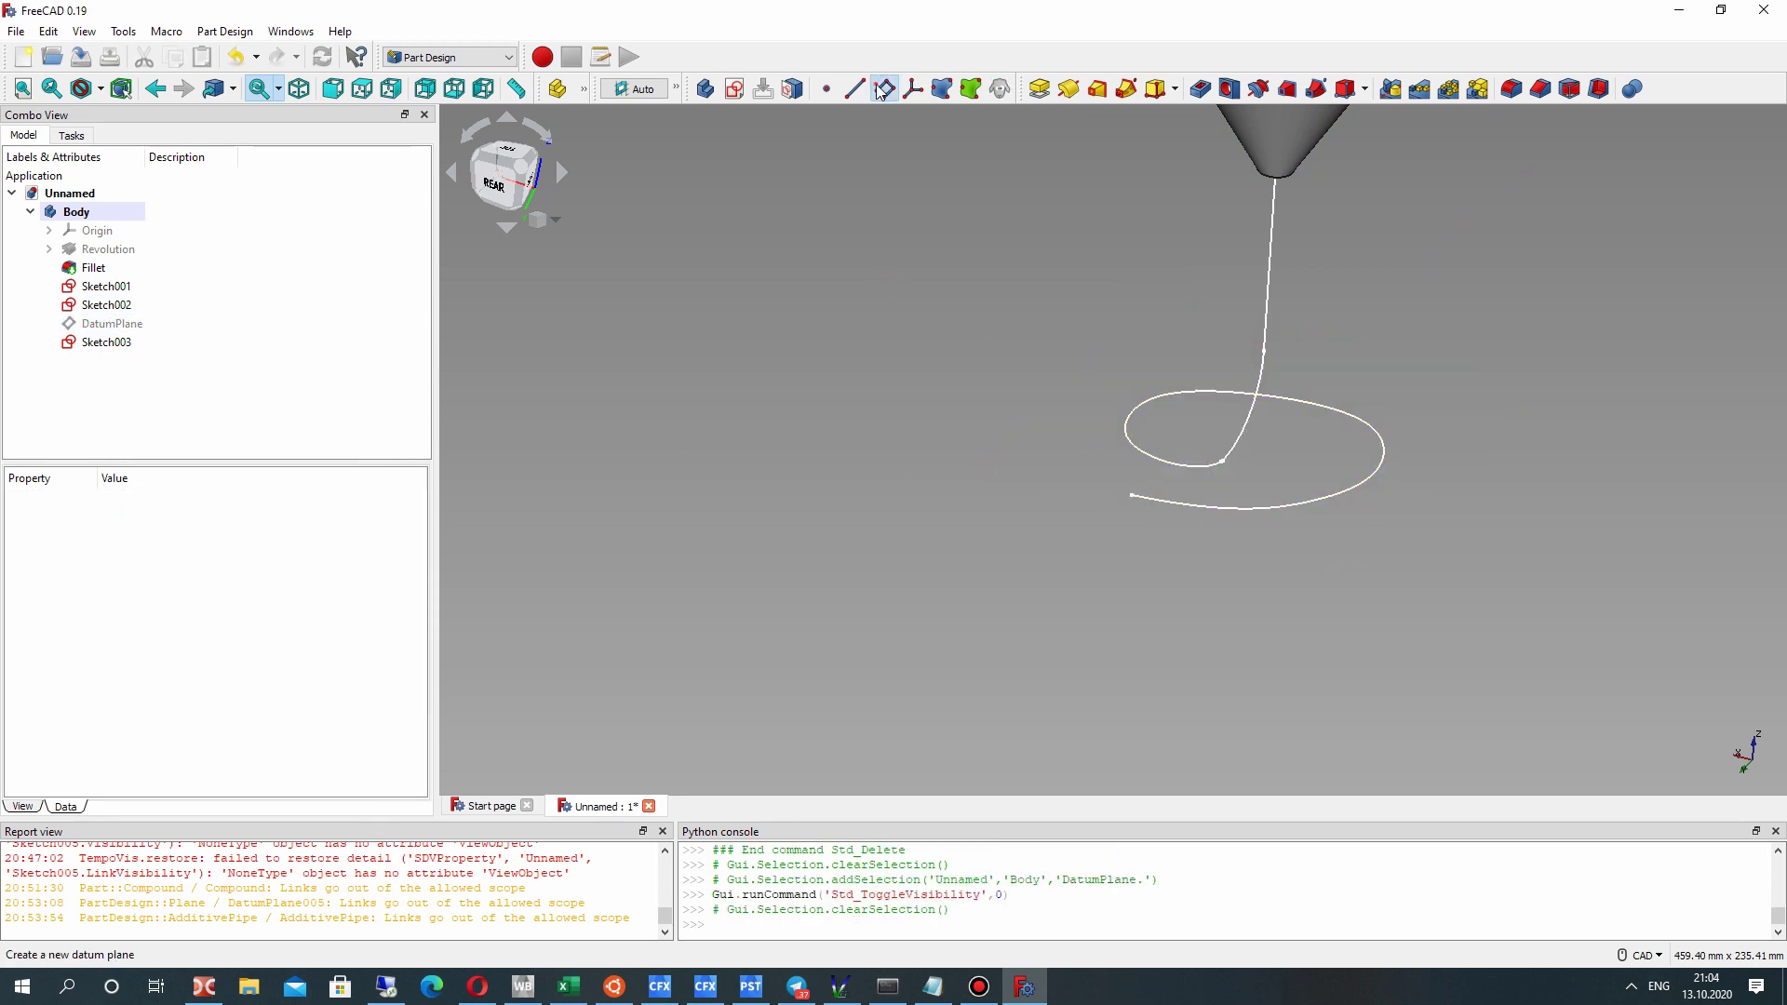
# Add an upright datum plane on Sketch003's loop edge and end vertex in Frenet TB mode.
pyautogui.click(883, 88)
pyautogui.click(1179, 507)
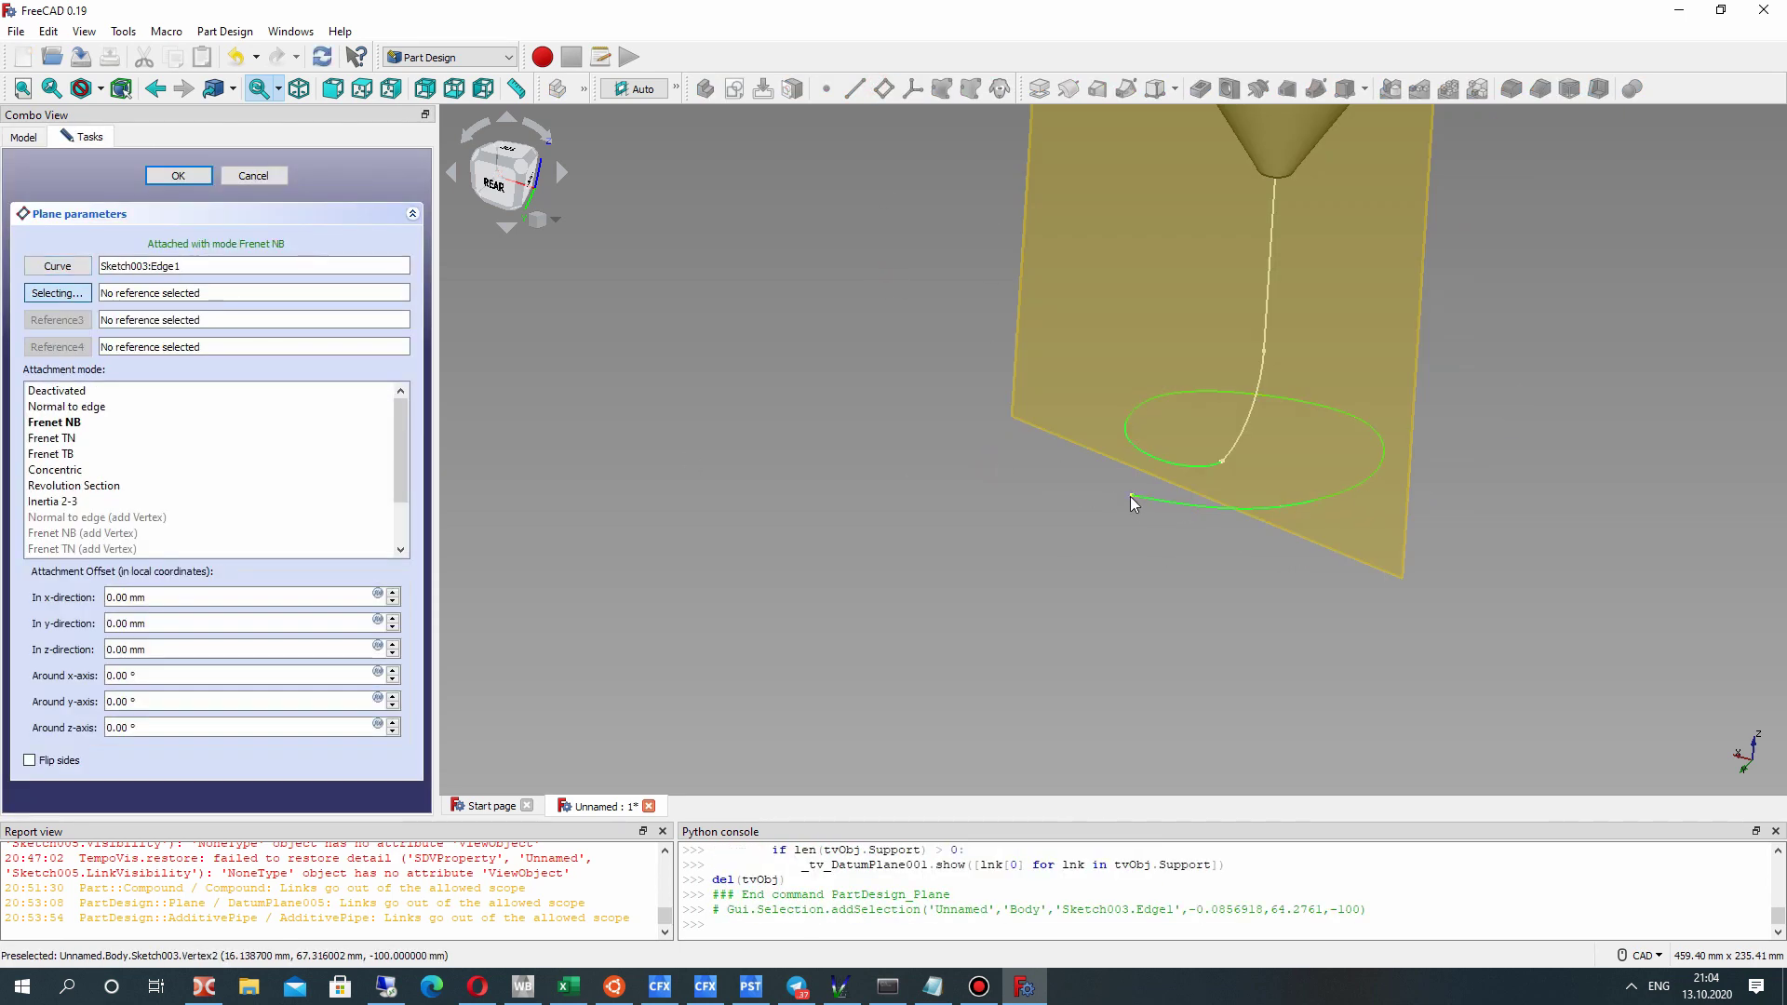
pyautogui.click(49, 438)
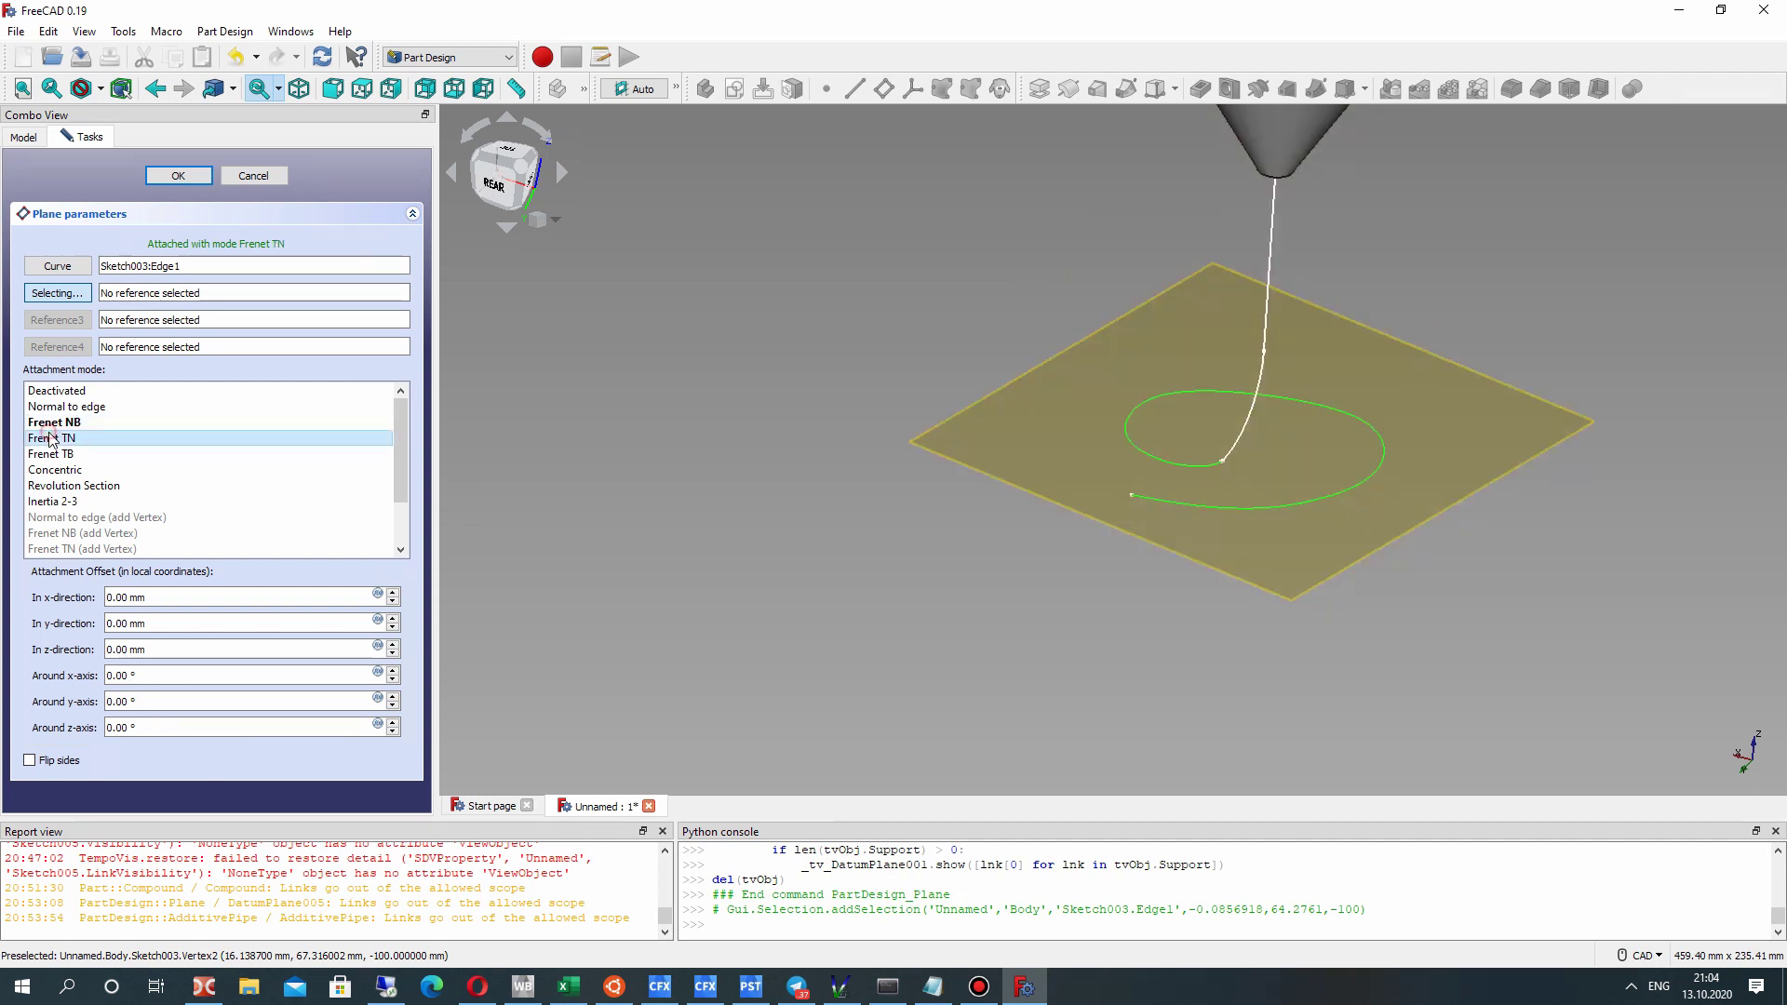
pyautogui.click(51, 454)
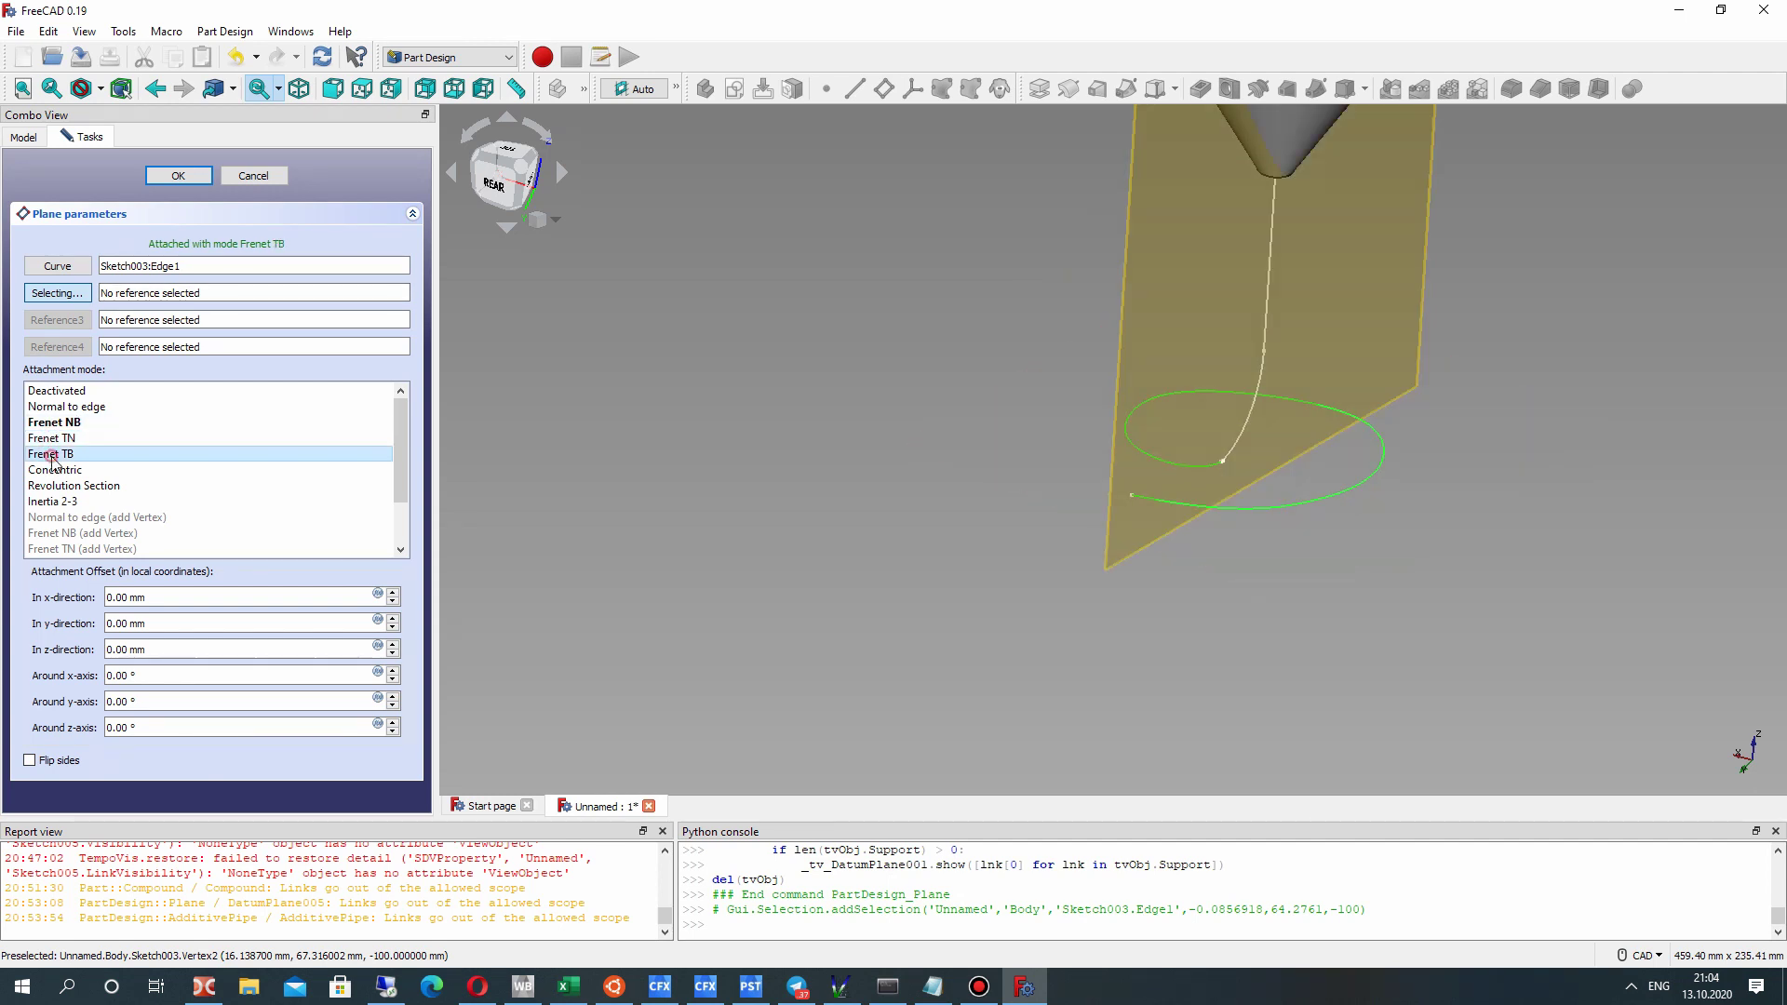
pyautogui.click(1132, 494)
pyautogui.moveTo(1058, 626); pyautogui.dragTo(1084, 535, button='middle')
pyautogui.click(178, 175)
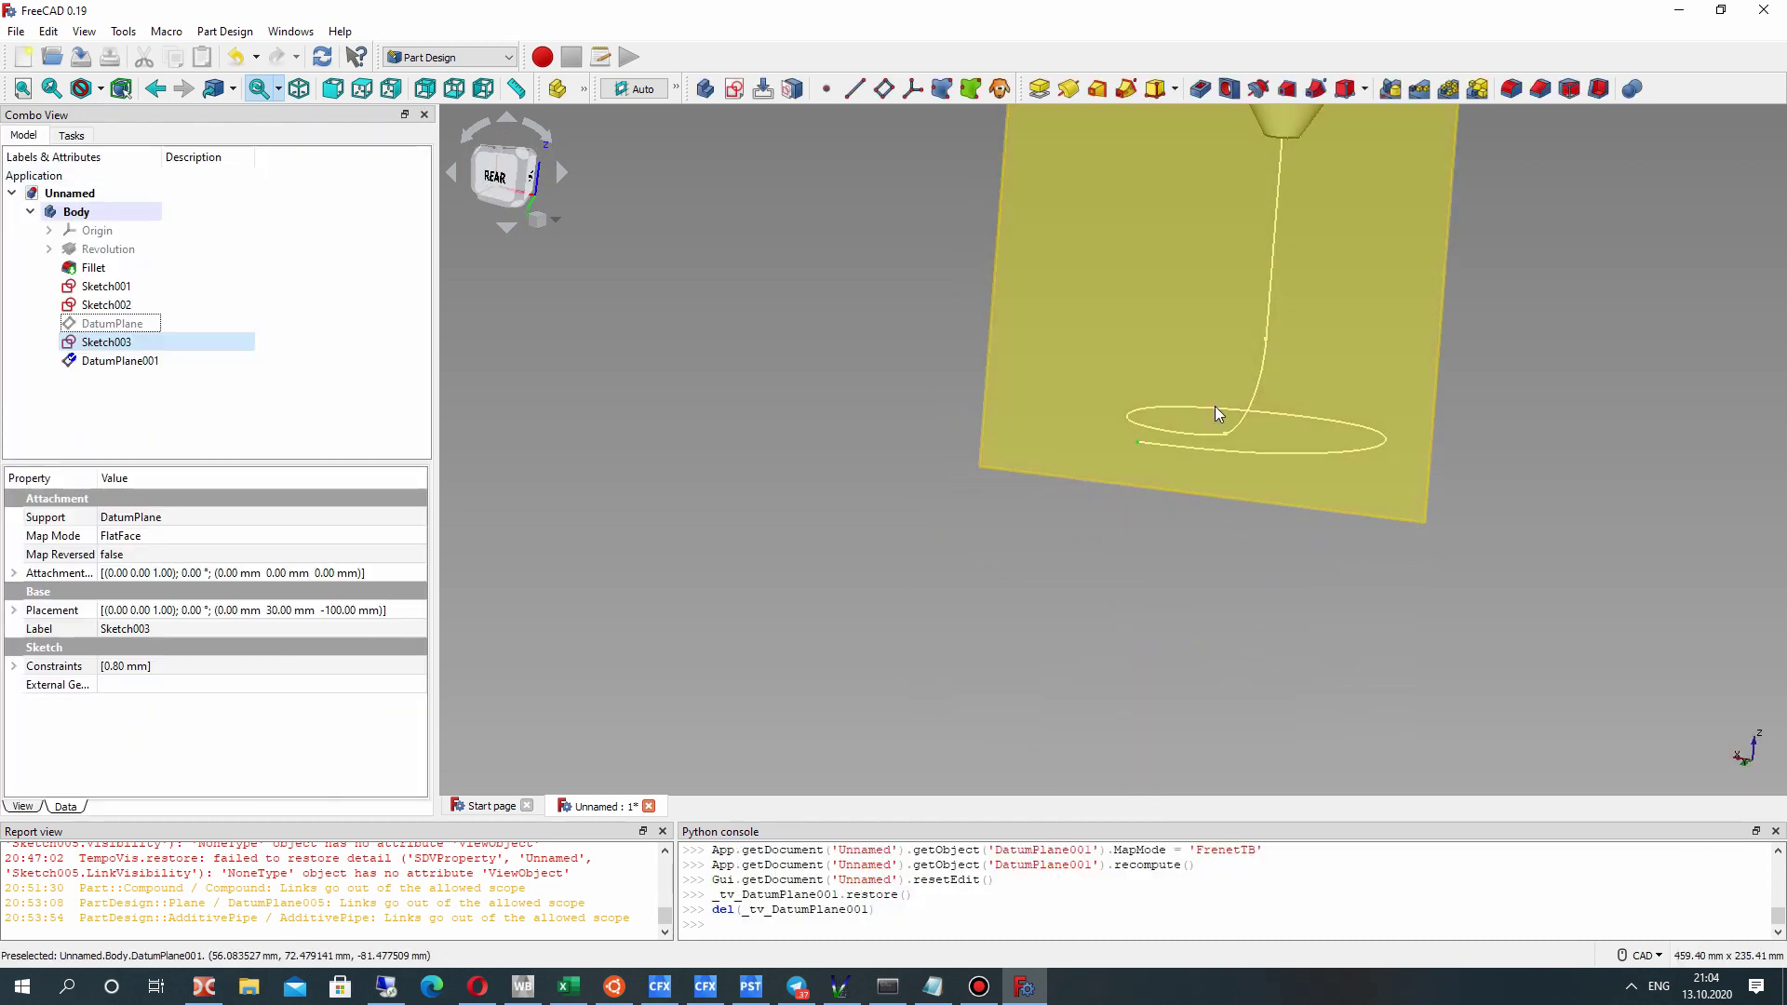
# Start Sketch004 on DatumPlane001 and draw a three-pole B-spline rising from the origin.
pyautogui.click(1120, 291)
pyautogui.click(733, 89)
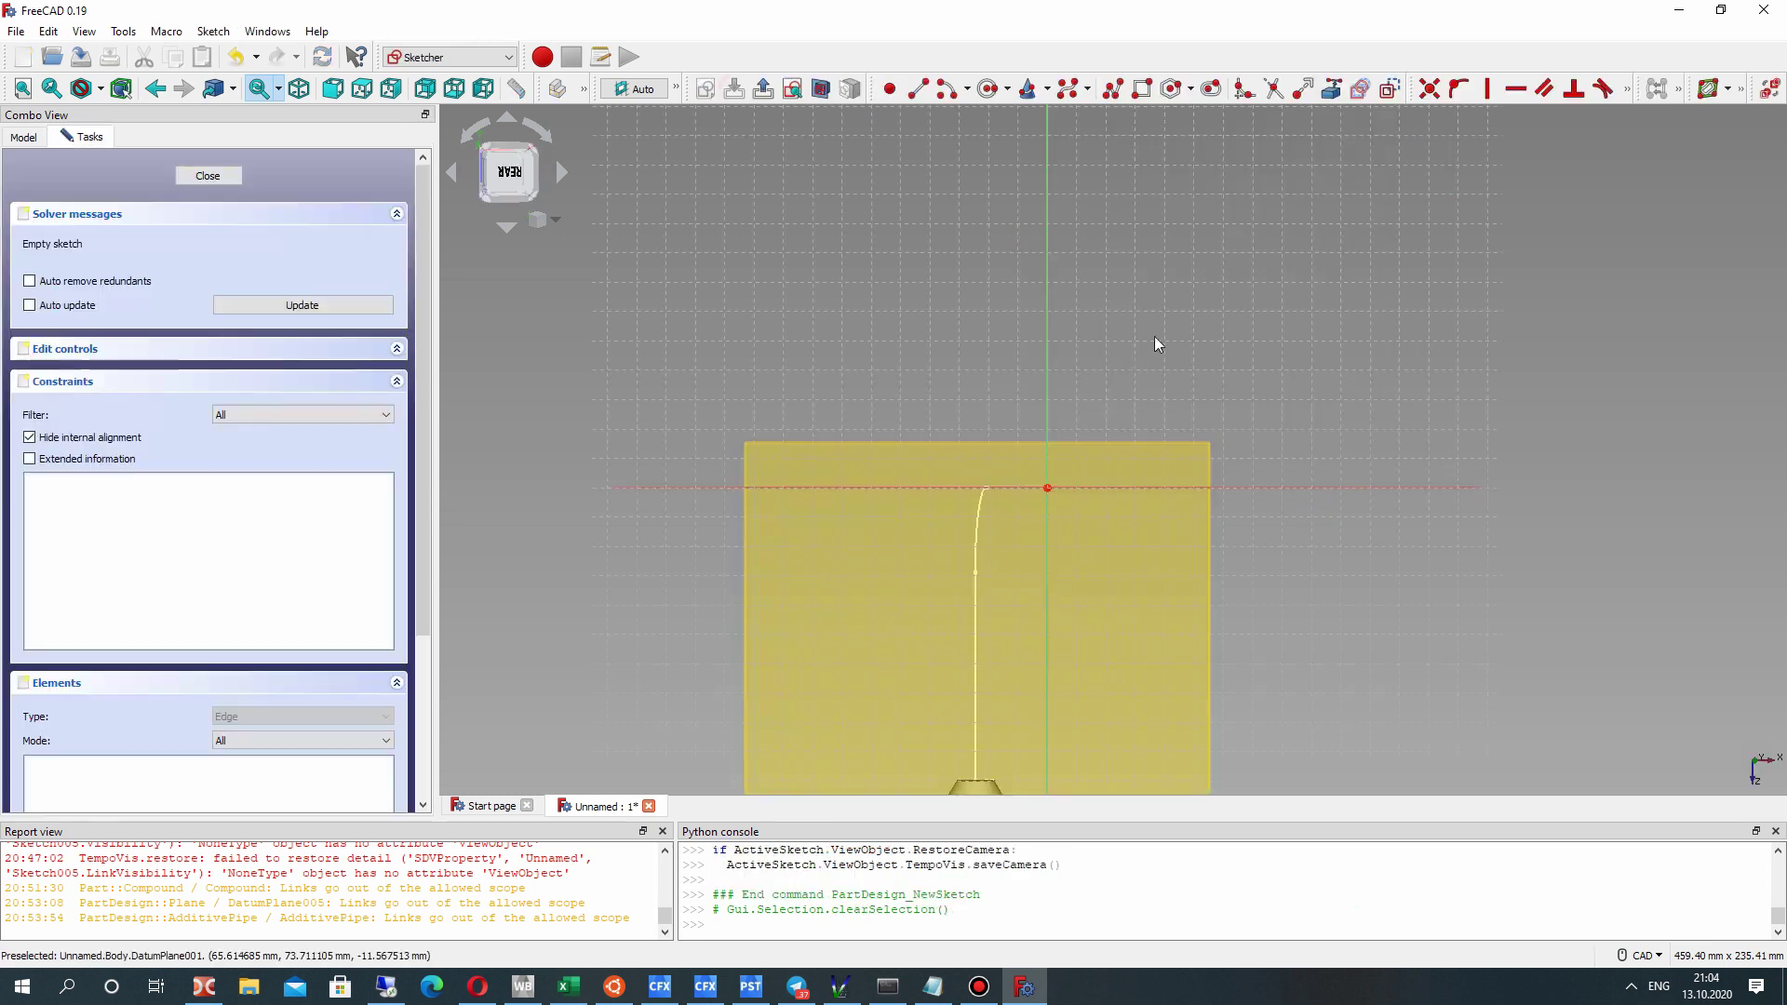
pyautogui.moveTo(1120, 433)
pyautogui.mouseDown(button='middle')
pyautogui.moveTo(1120, 360)
pyautogui.moveTo(1074, 476)
pyautogui.moveTo(1150, 511)
pyautogui.moveTo(1075, 534)
pyautogui.moveTo(1149, 423)
pyautogui.mouseUp(button='middle')
pyautogui.scroll(3, 1152, 424)
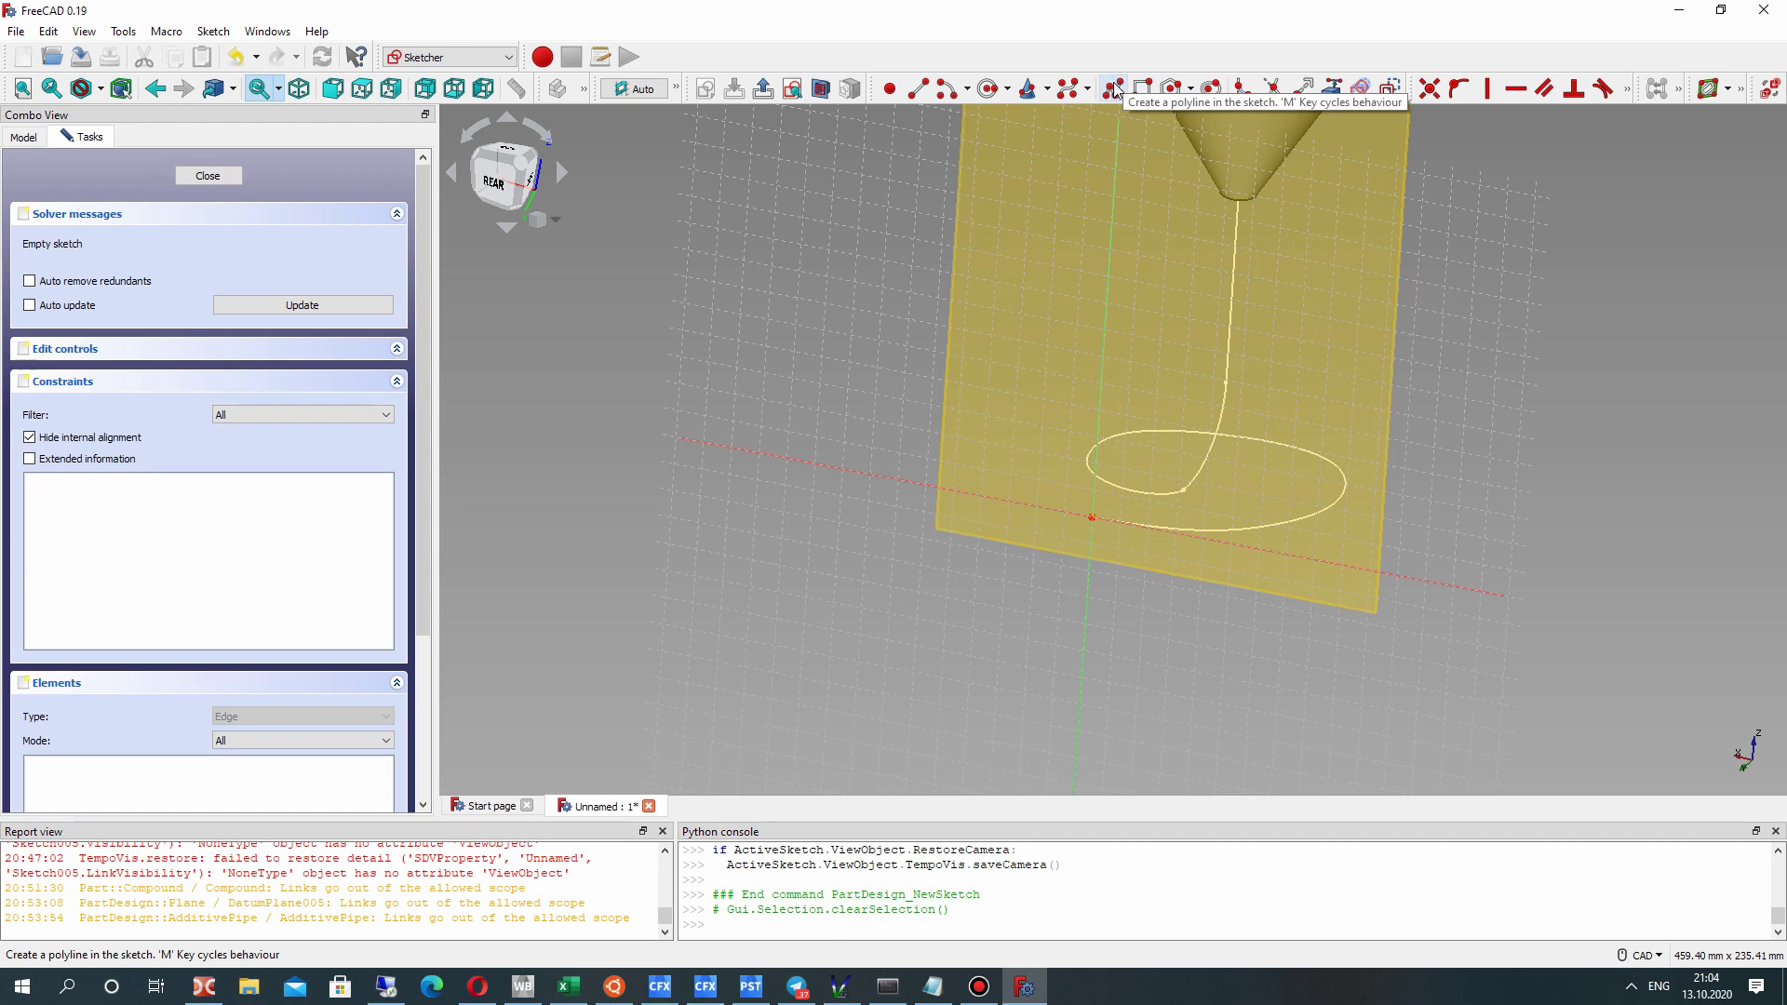
pyautogui.click(1066, 89)
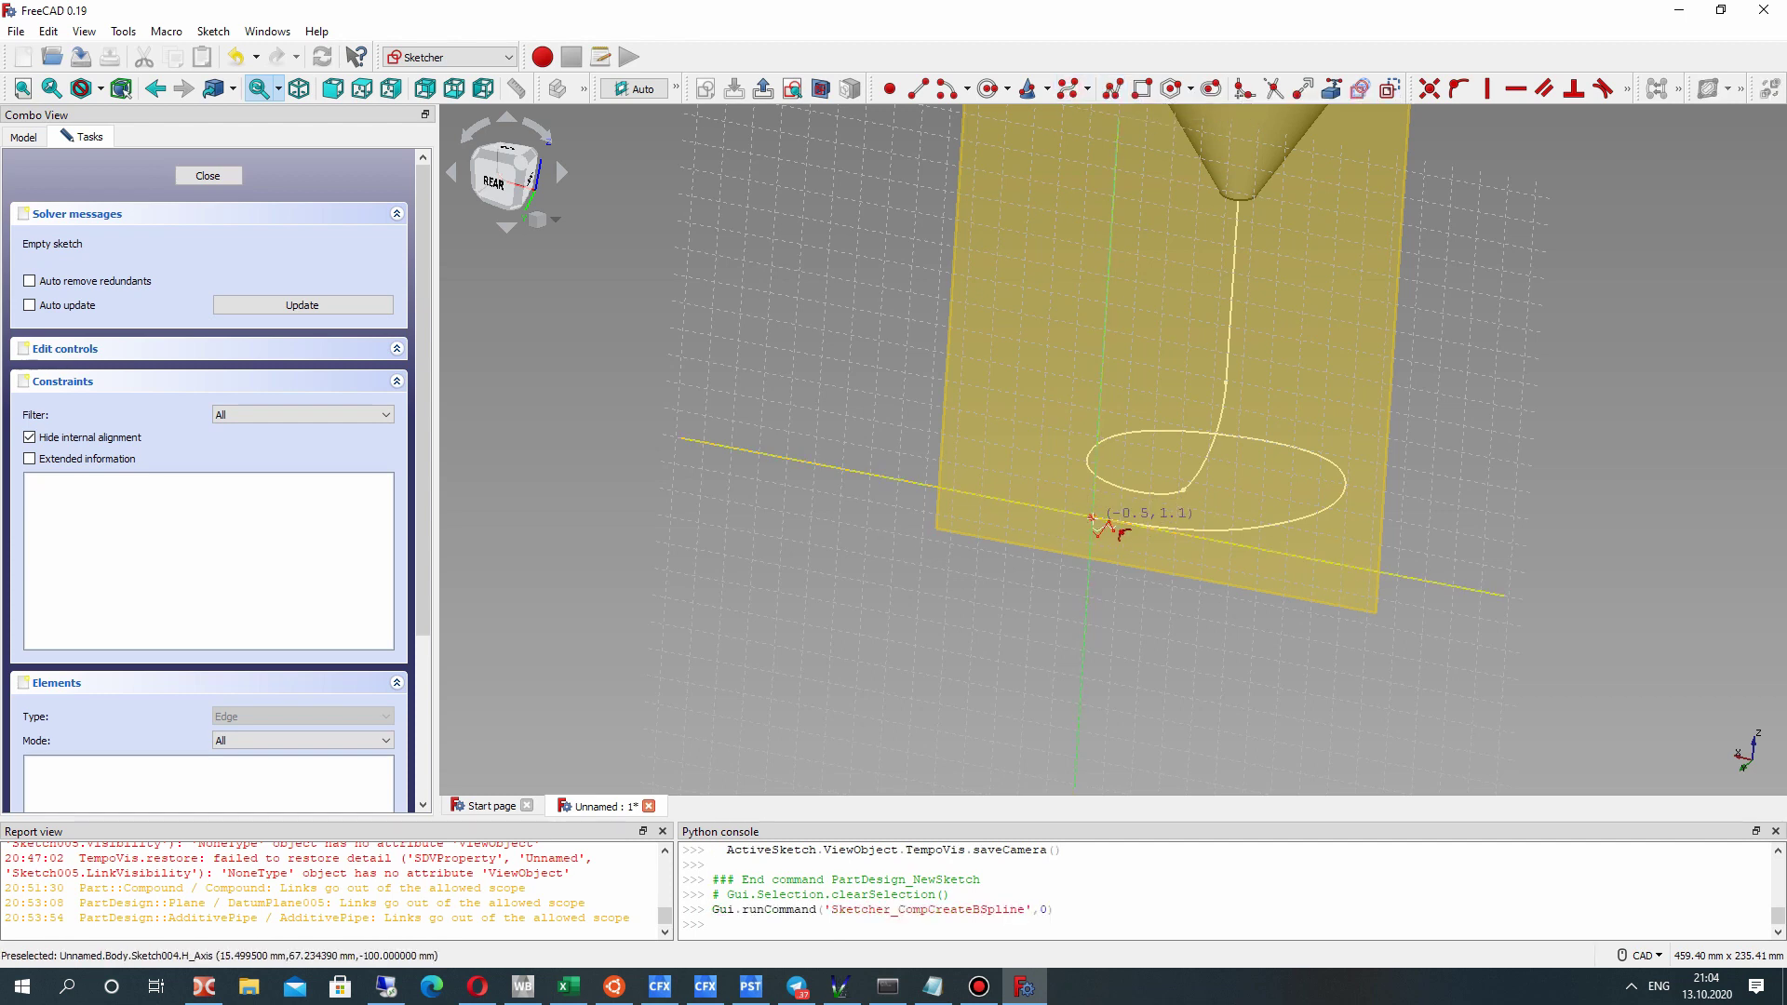
pyautogui.click(1090, 517)
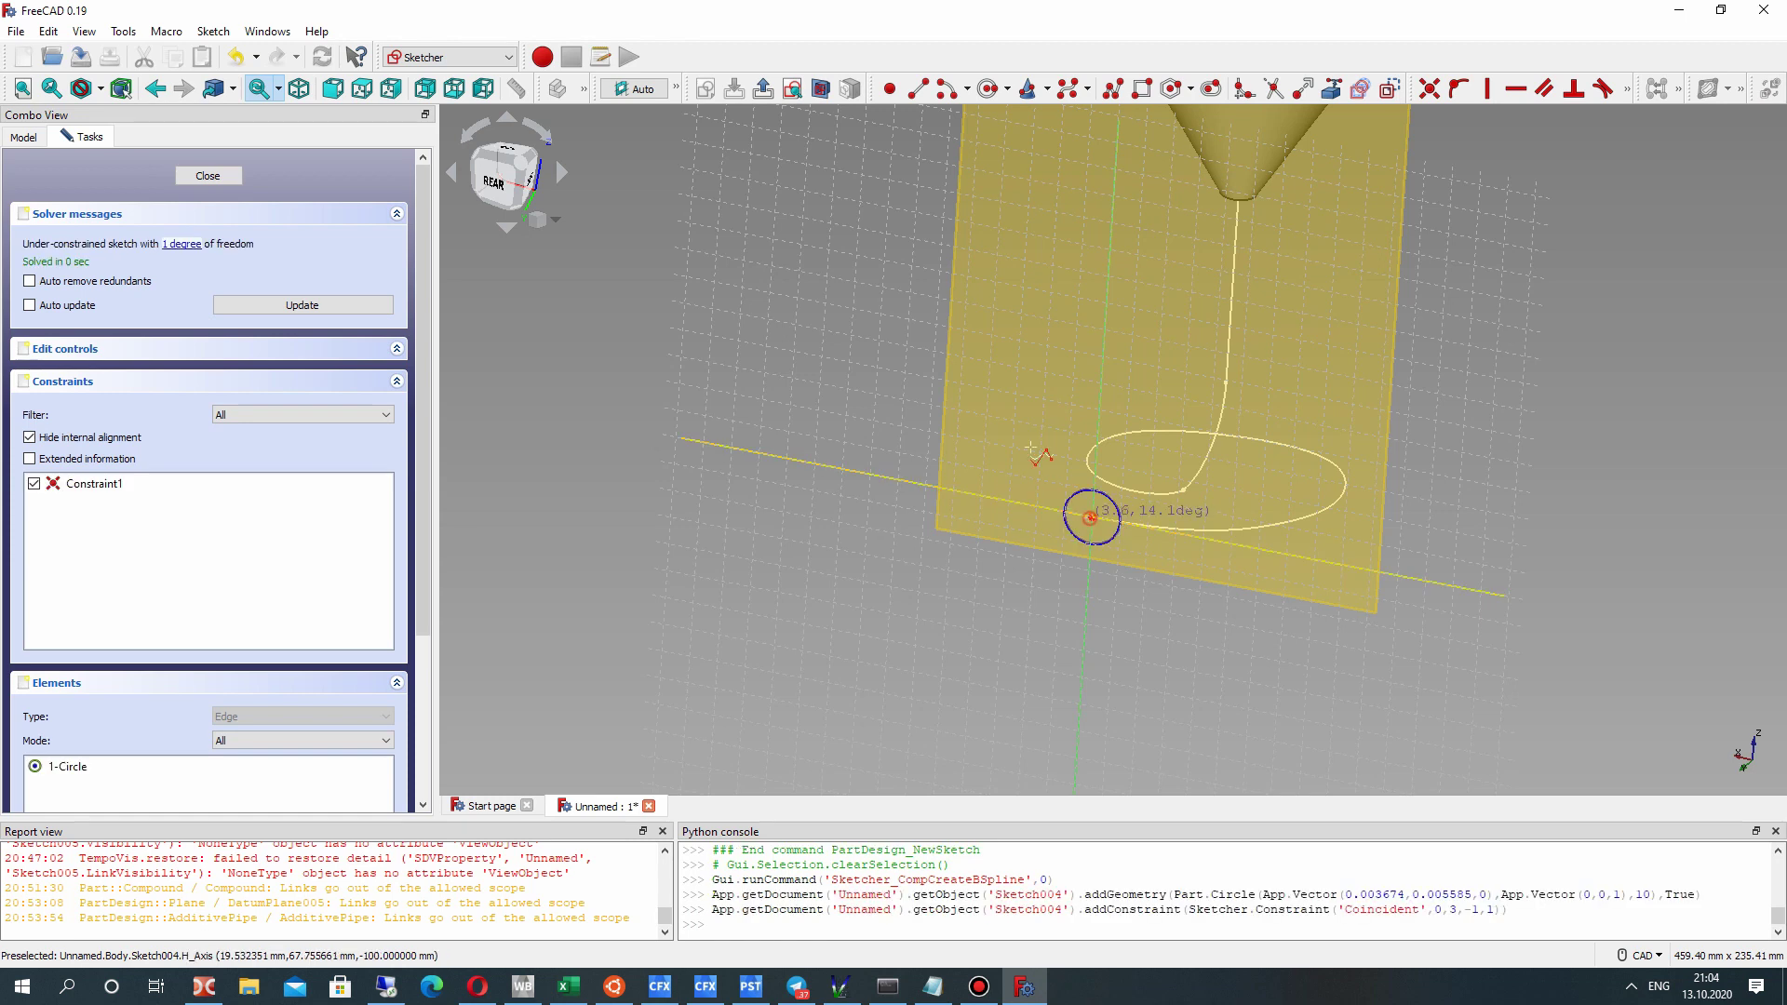
pyautogui.click(1022, 497)
pyautogui.click(966, 398)
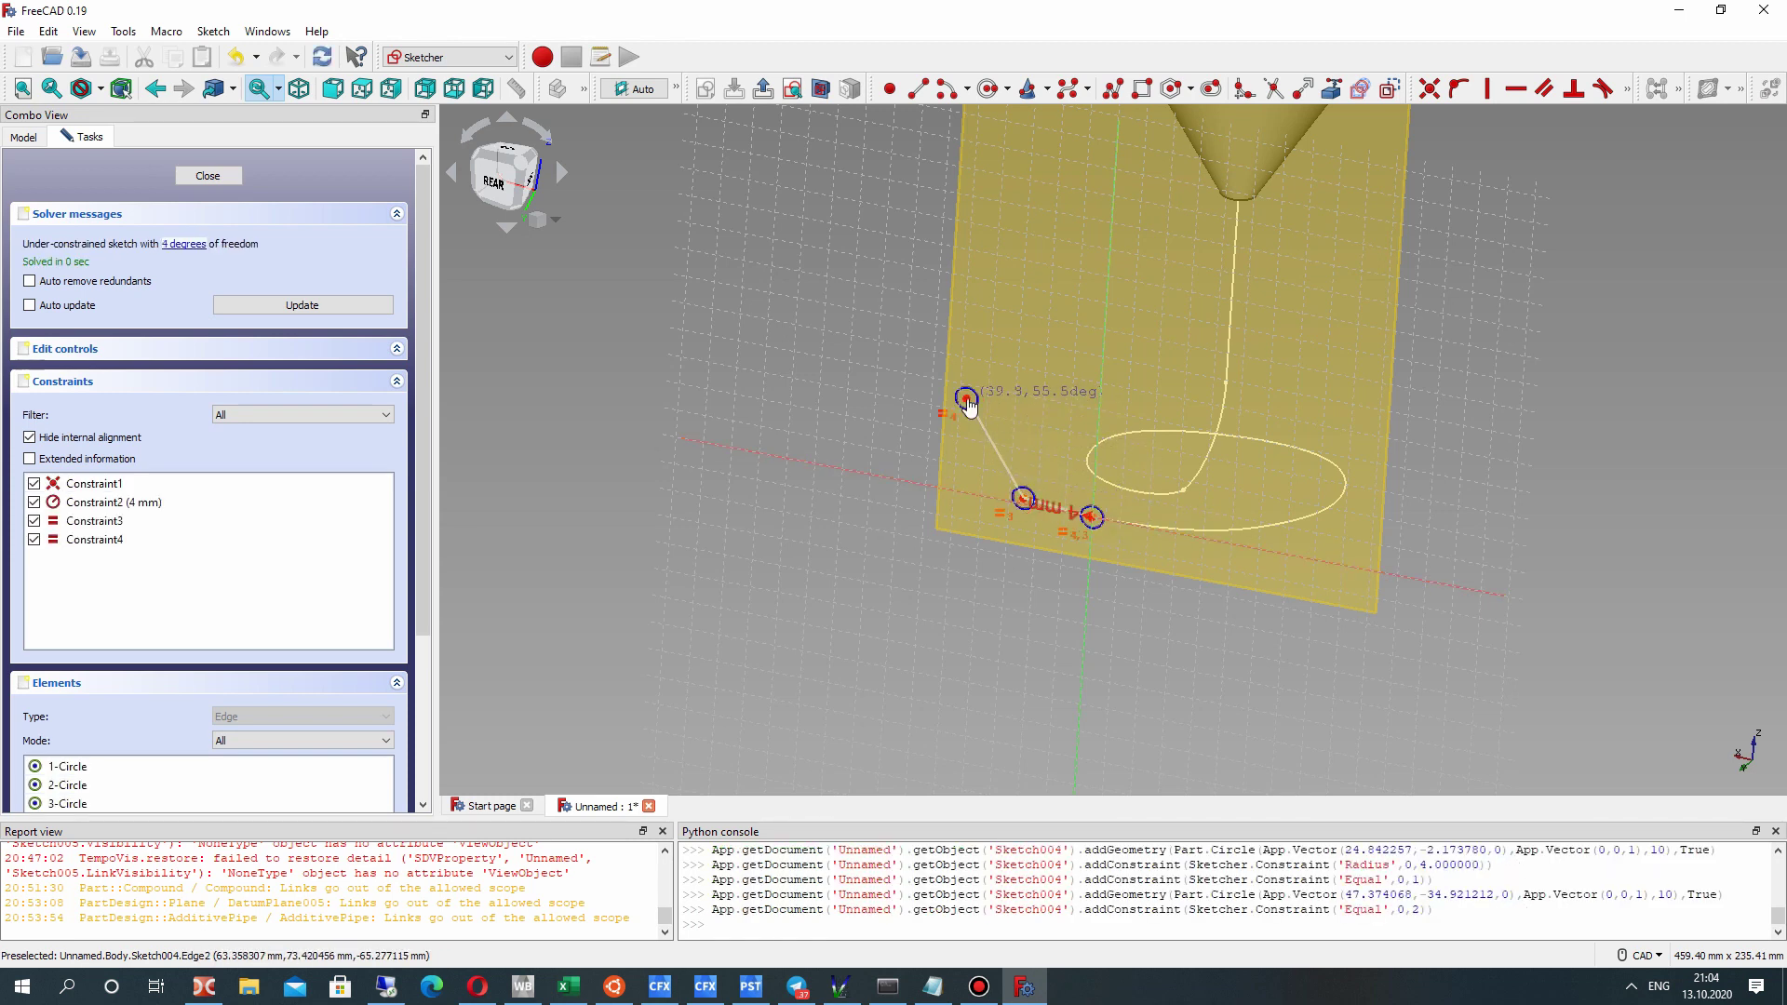
pyautogui.rightClick(937, 294)
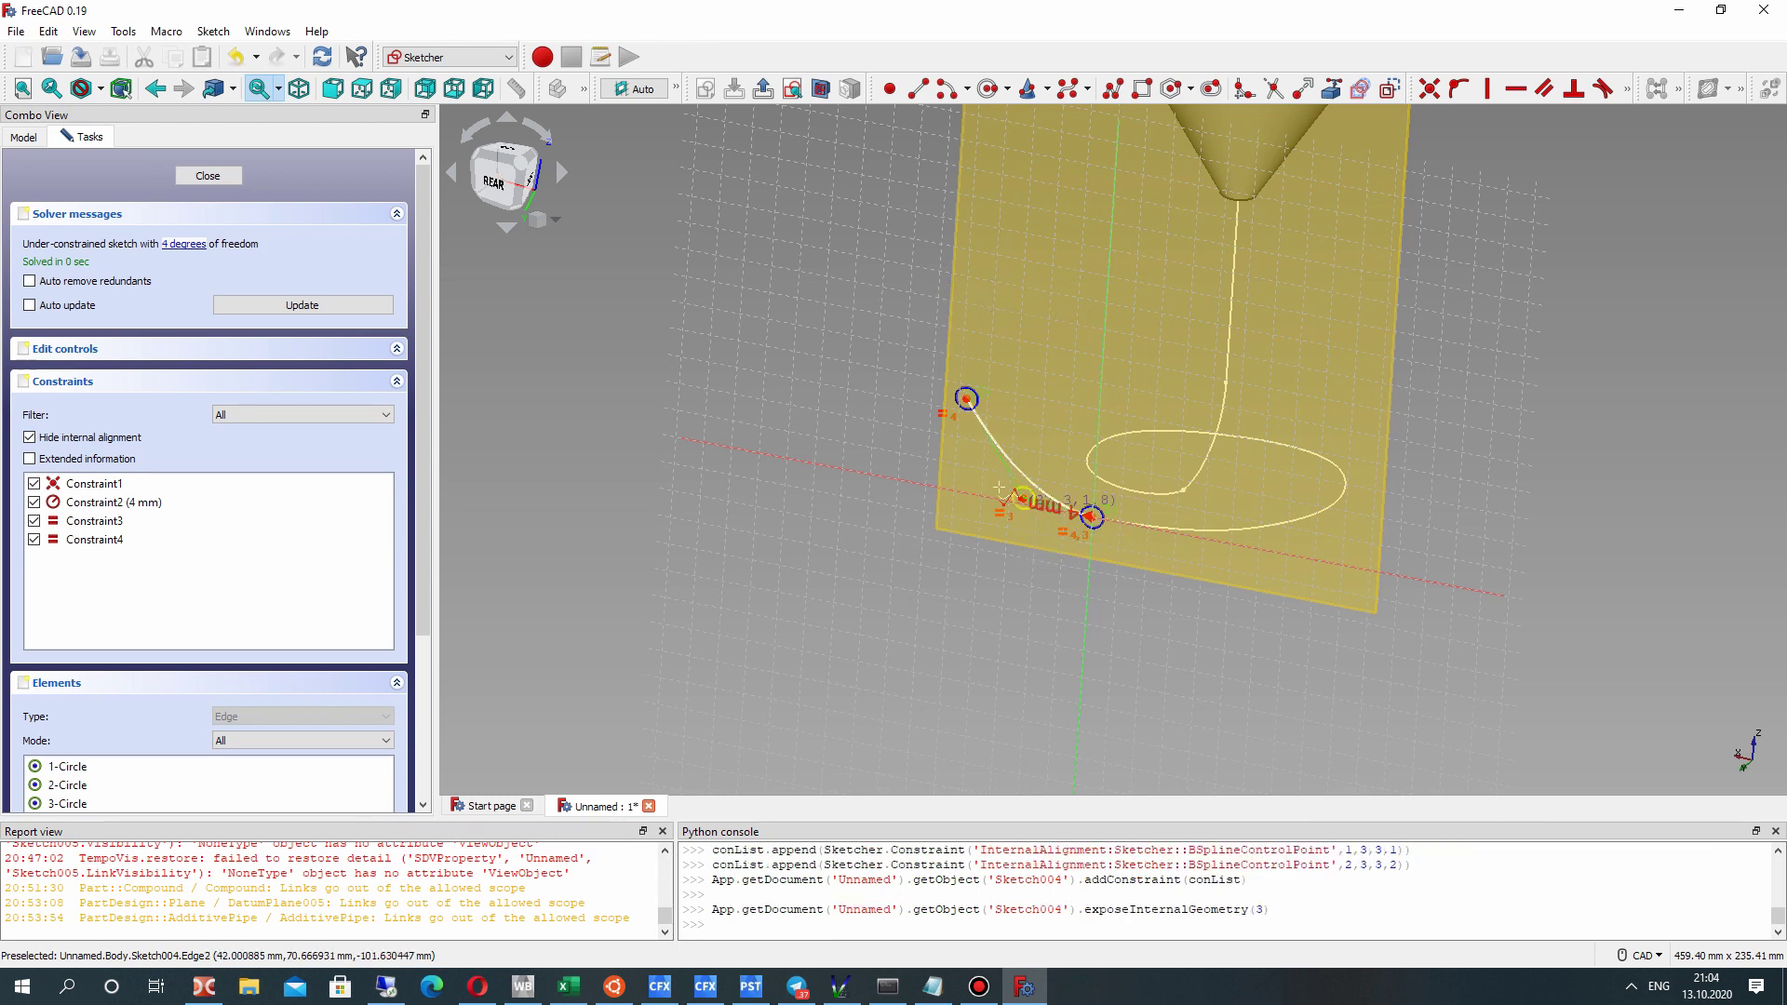
# Undo the accidental circle and drag the middle and top poles to shape the curve.
pyautogui.scroll(4, 1012, 501)
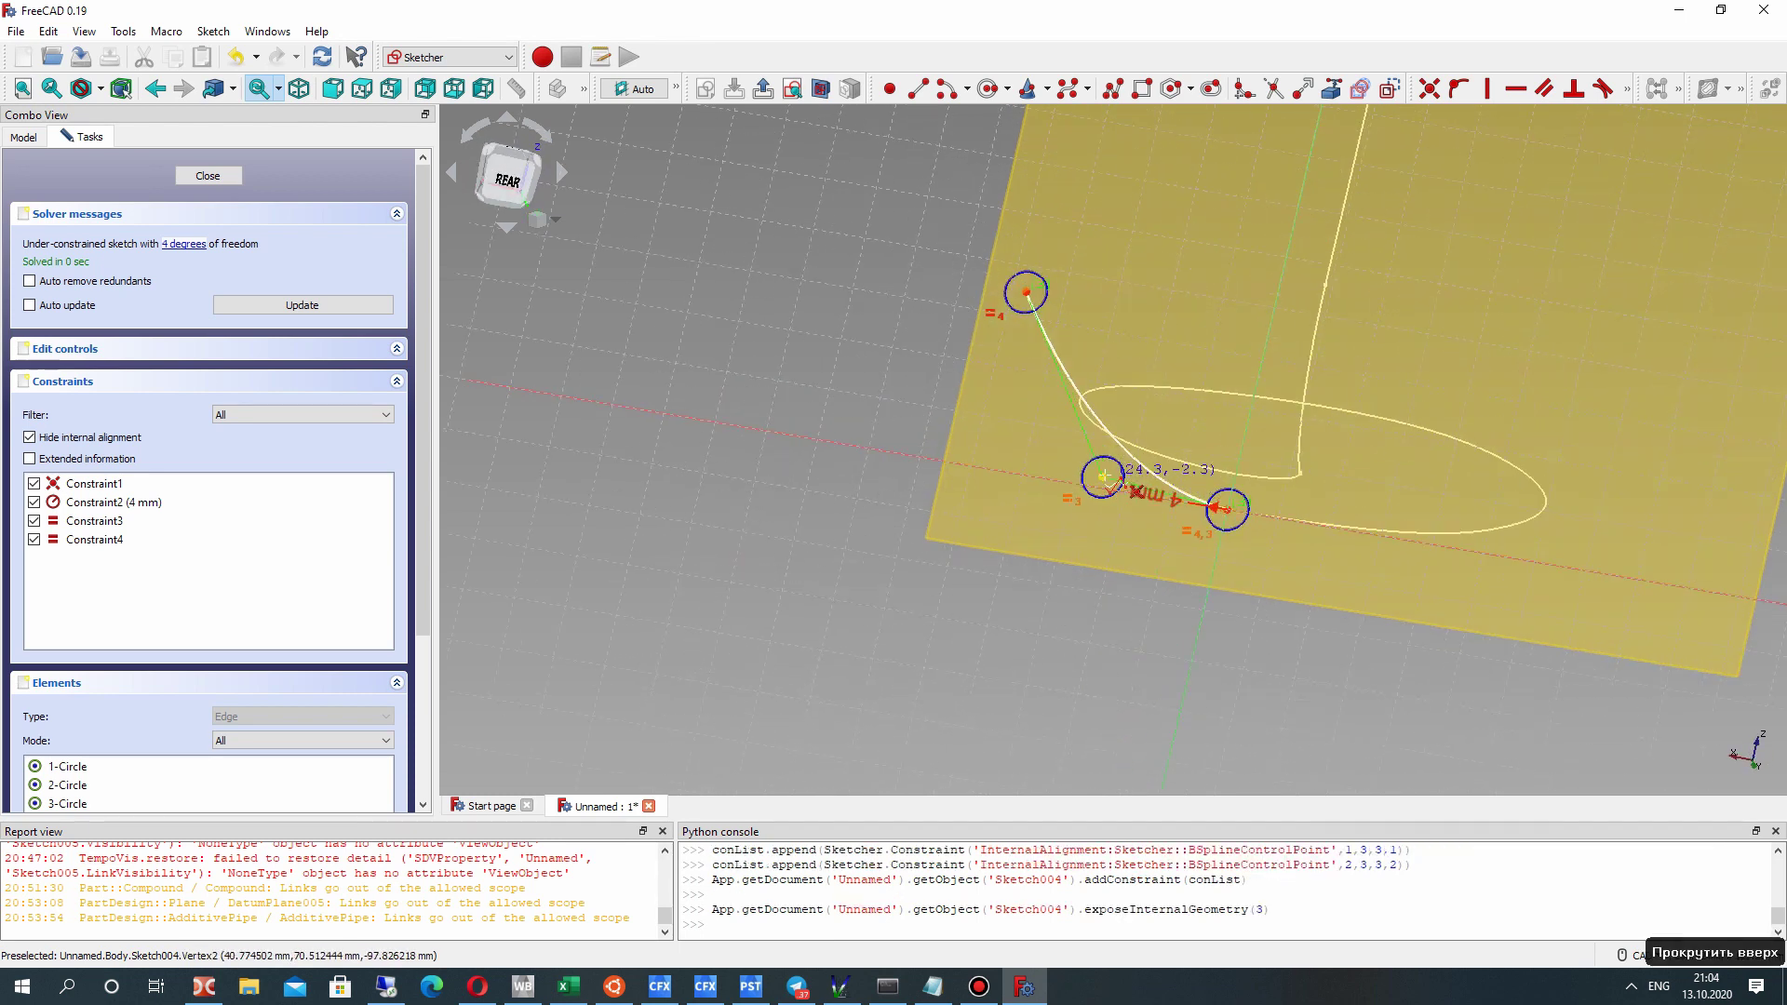
pyautogui.click(1104, 475)
pyautogui.click(1061, 434)
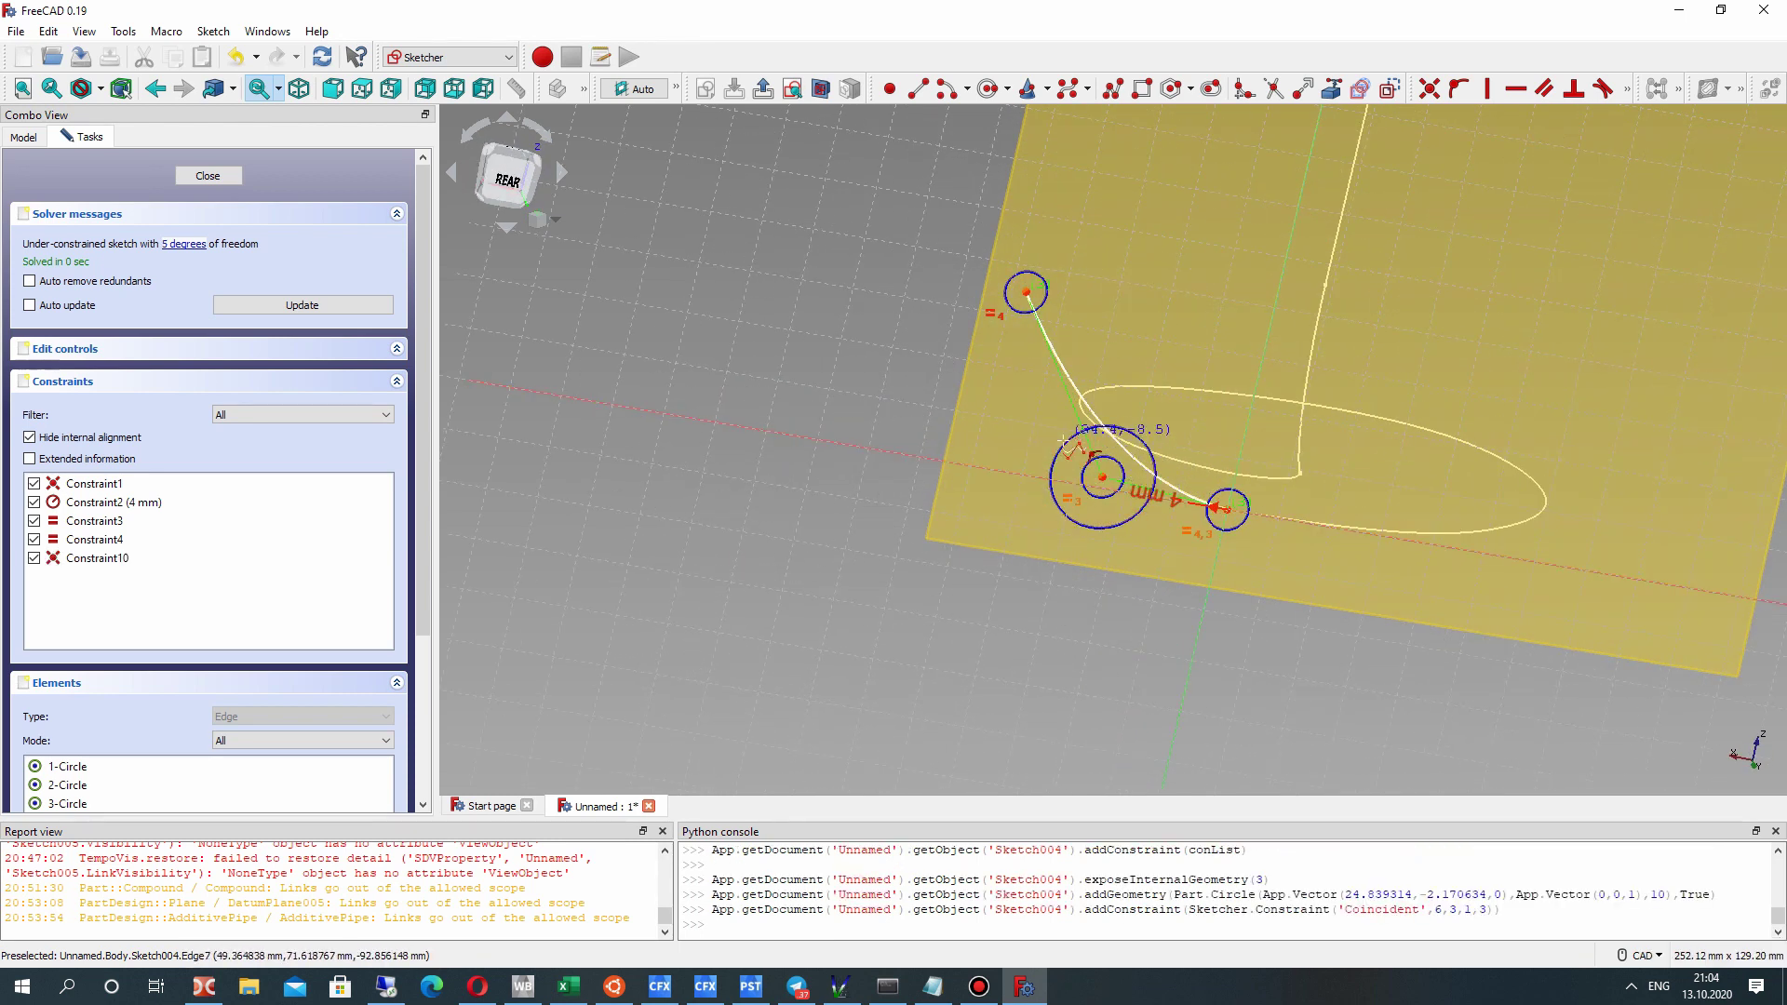
pyautogui.hotkey('ctrl', 'z')
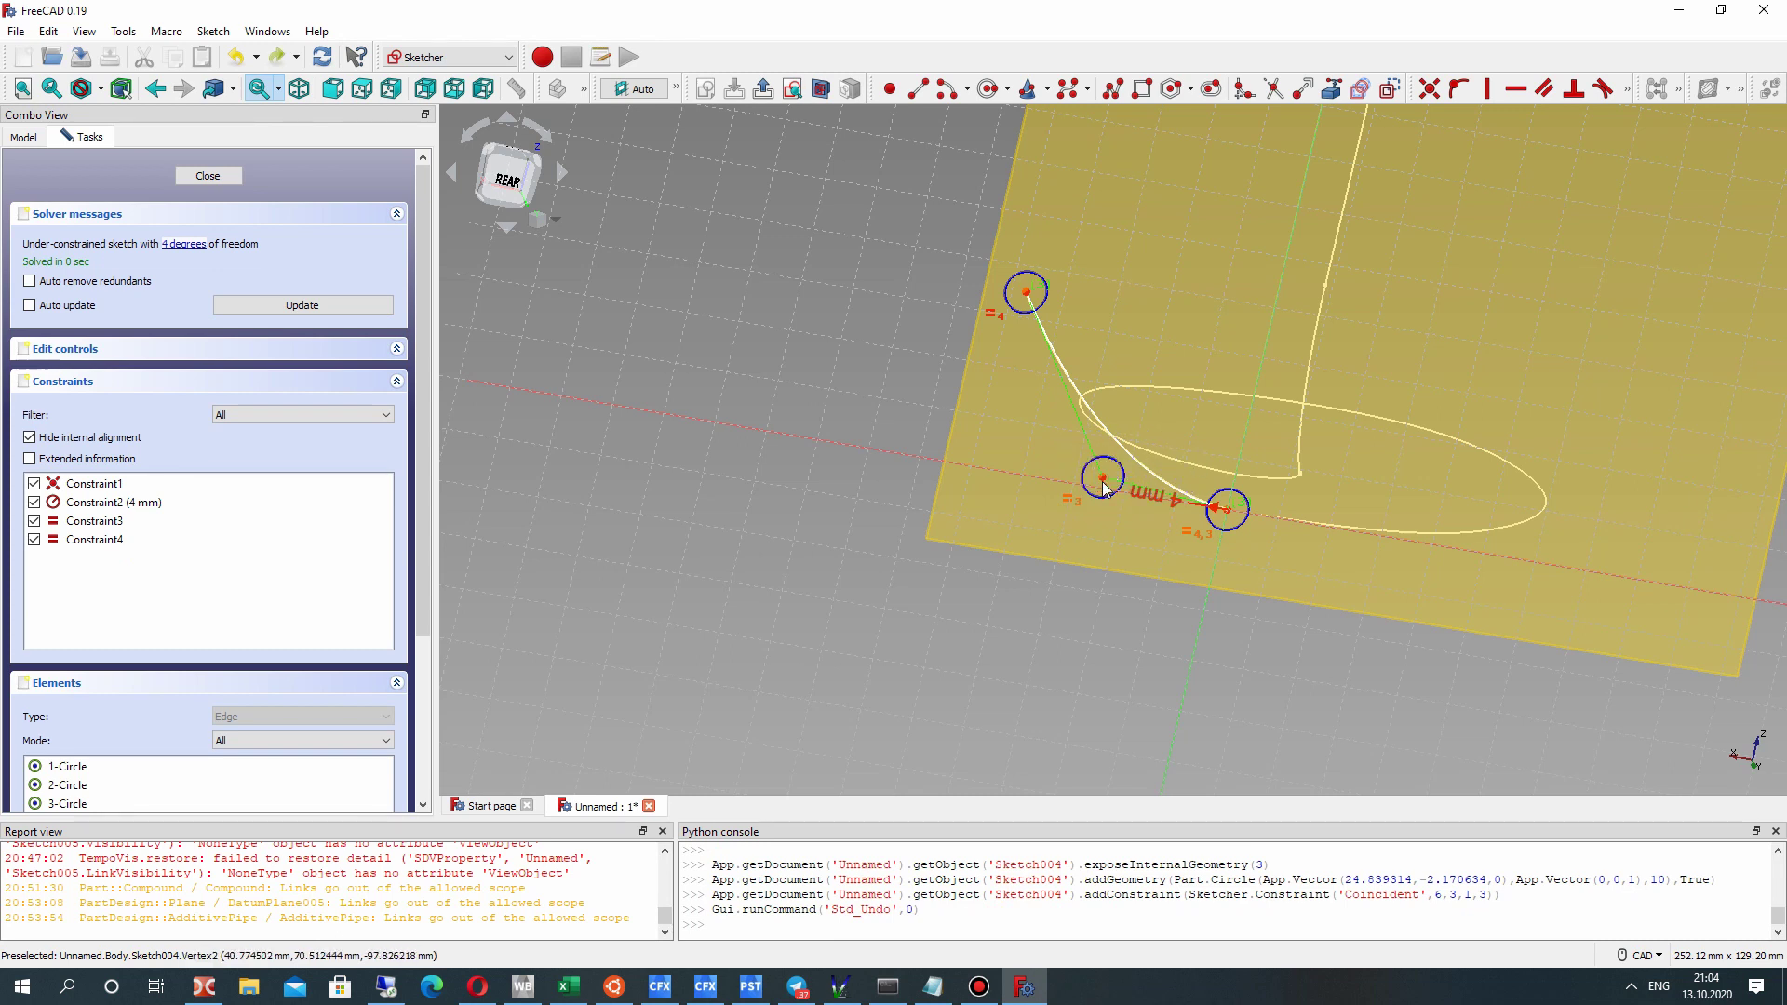
pyautogui.moveTo(1104, 479); pyautogui.dragTo(1064, 472)
pyautogui.moveTo(1028, 296); pyautogui.dragTo(1061, 272)
pyautogui.scroll(-5, 1071, 256)
pyautogui.moveTo(1077, 245)
pyautogui.mouseDown(button='middle')
pyautogui.moveTo(1105, 582)
pyautogui.moveTo(1108, 370)
pyautogui.moveTo(1067, 440)
pyautogui.moveTo(1030, 410)
pyautogui.mouseUp(button='middle')
pyautogui.scroll(5, 1108, 369)
# Draw a line from the B-spline's top end to high above the funnel and close the sketch.
pyautogui.press('g')
pyautogui.press('l')
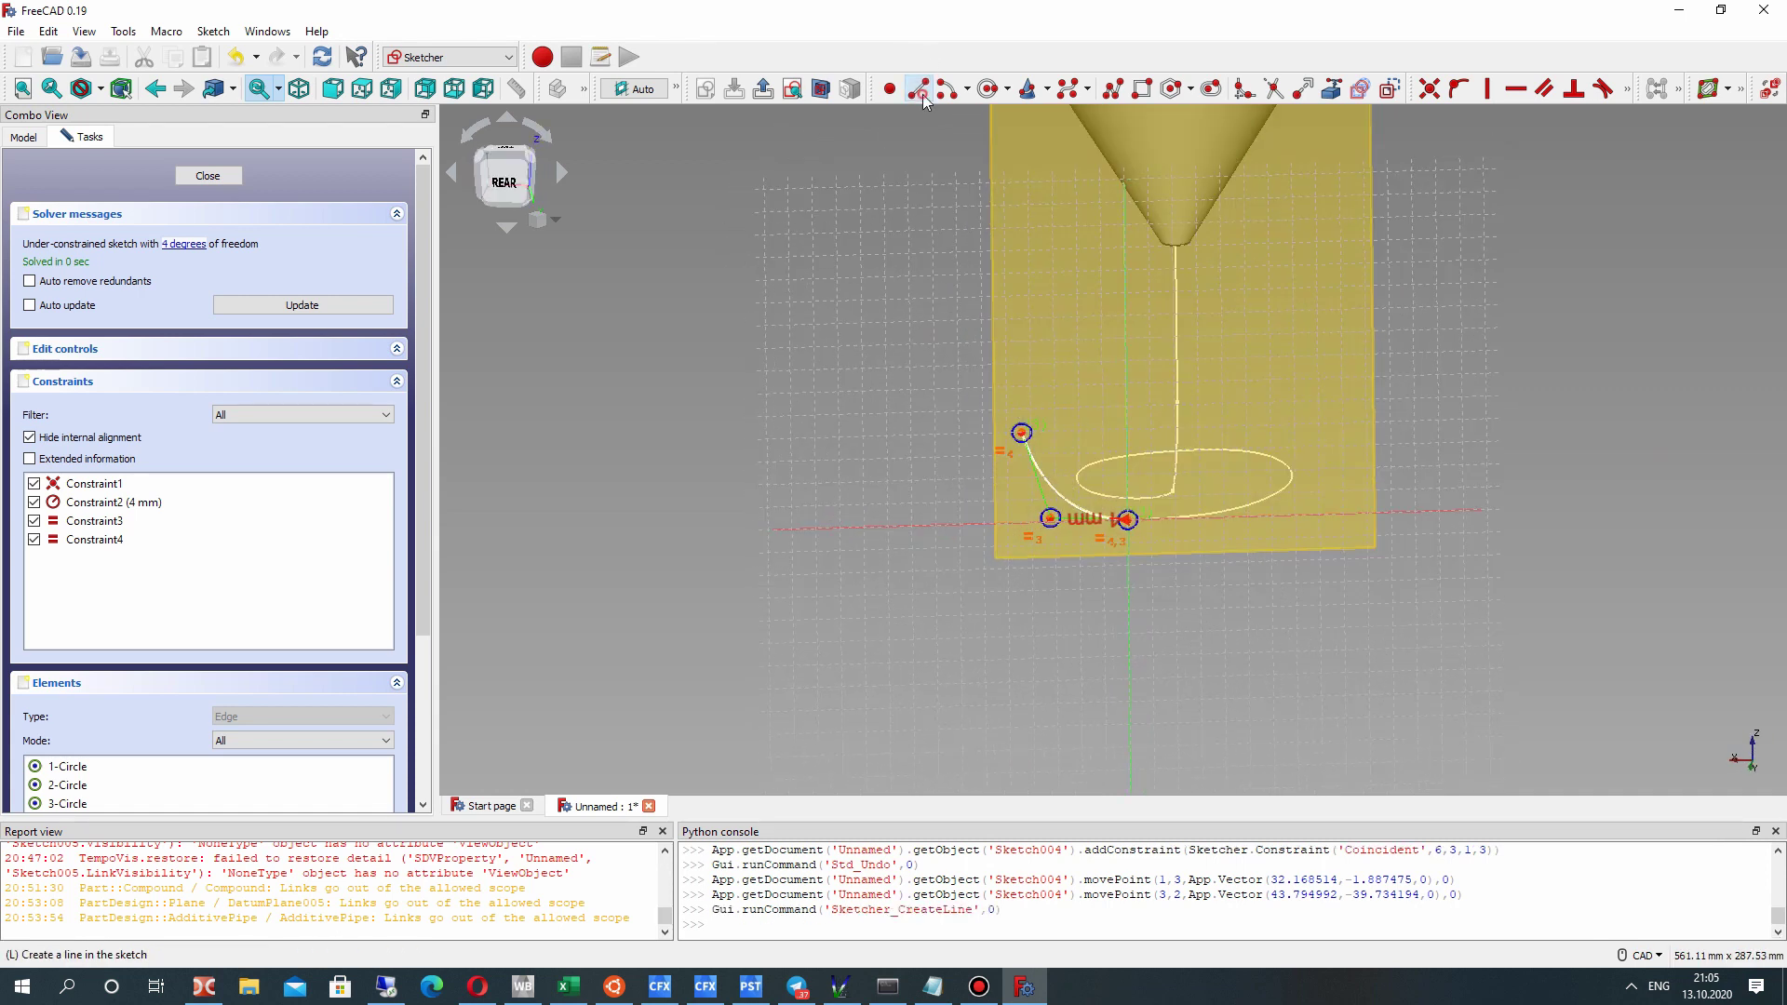
pyautogui.click(1020, 432)
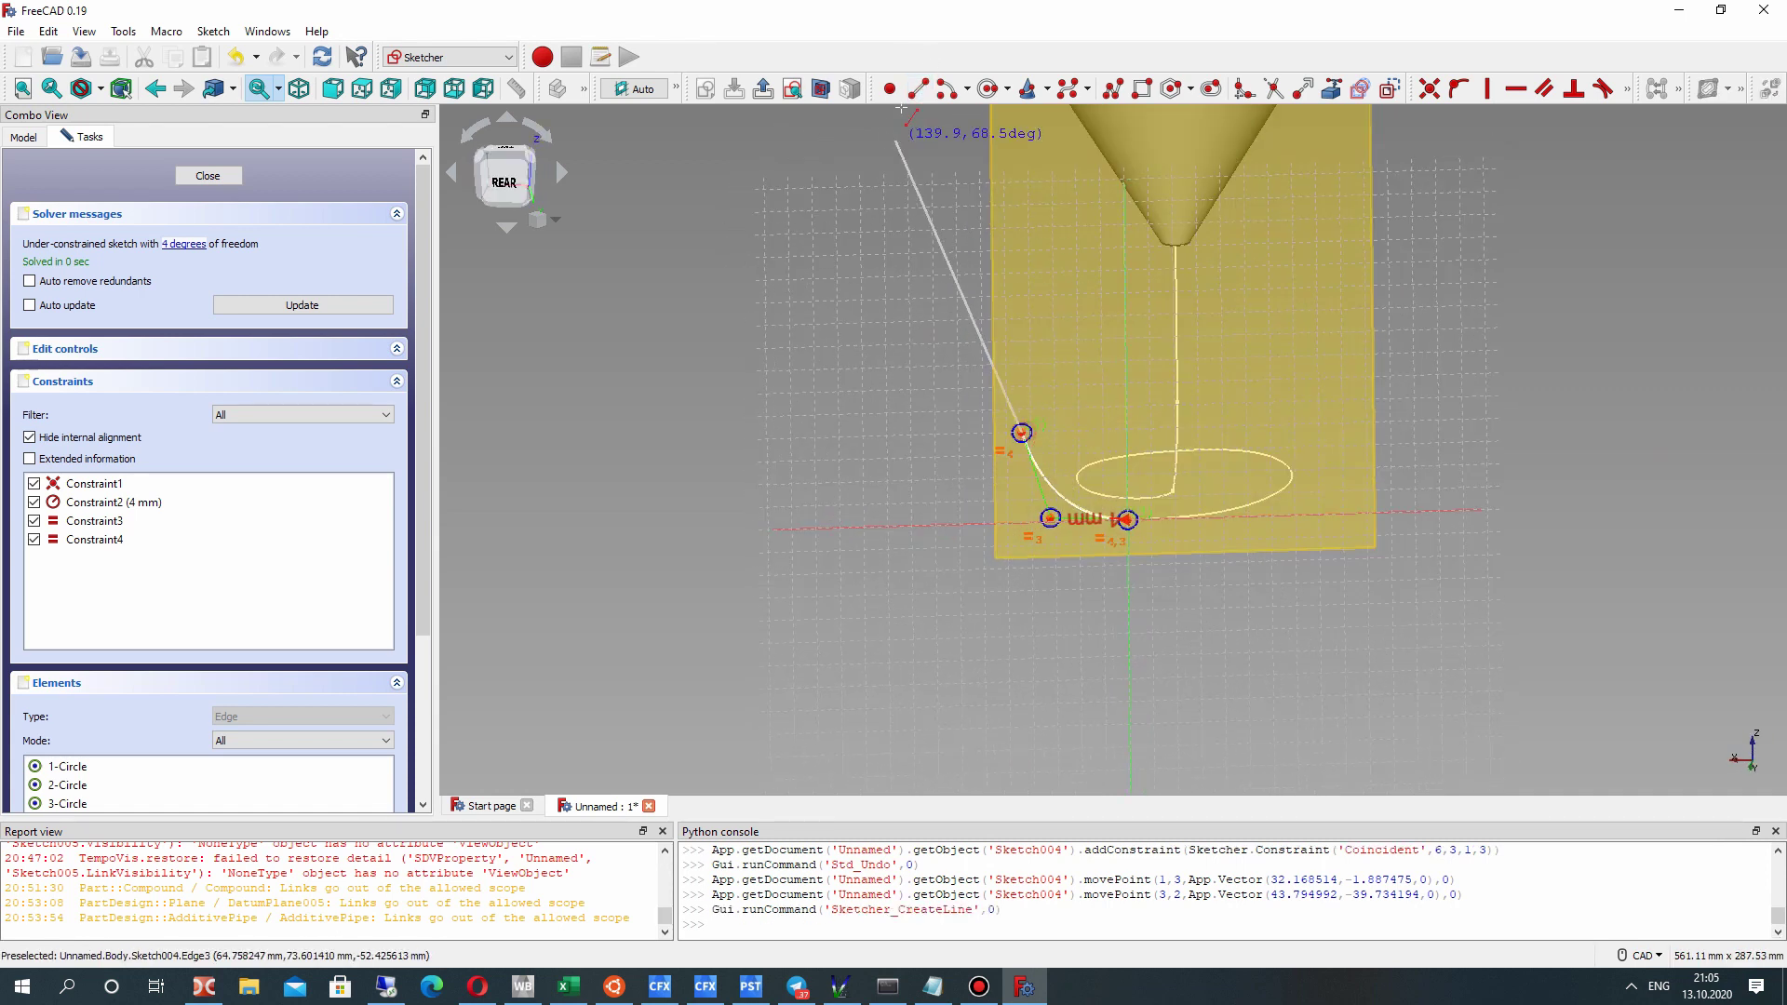
pyautogui.scroll(-3, 914, 191)
pyautogui.moveTo(933, 249); pyautogui.dragTo(978, 365, button='middle')
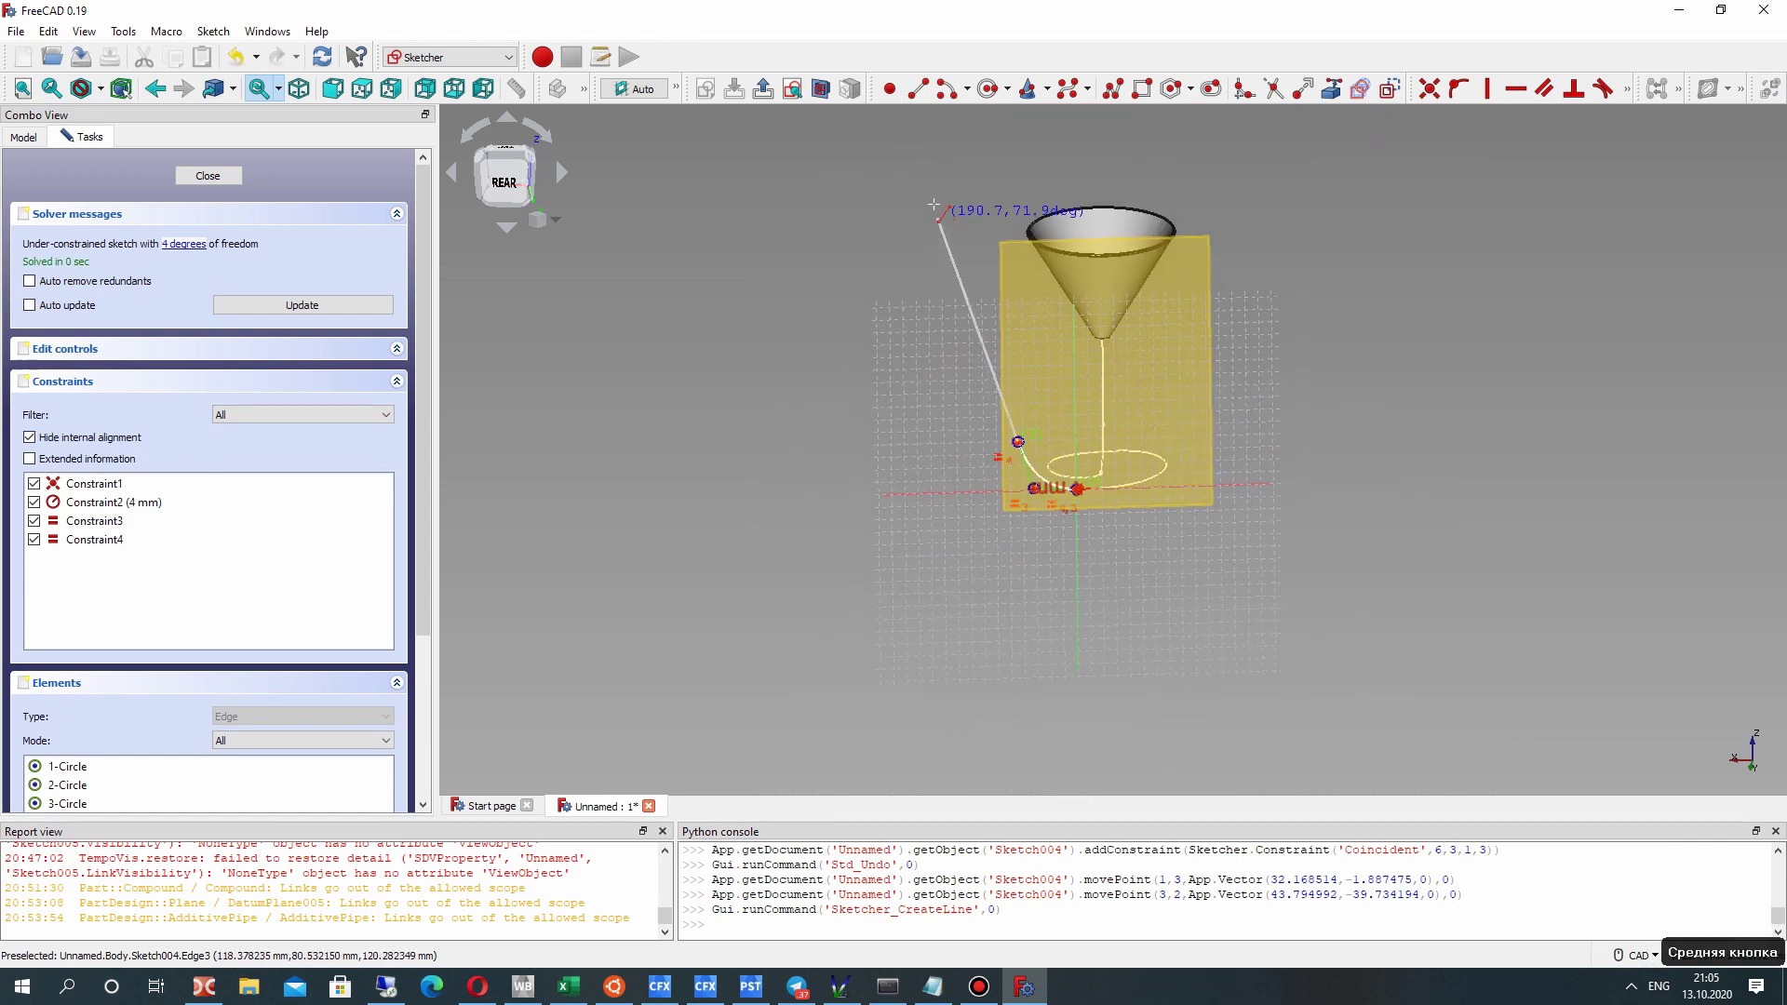
pyautogui.click(921, 173)
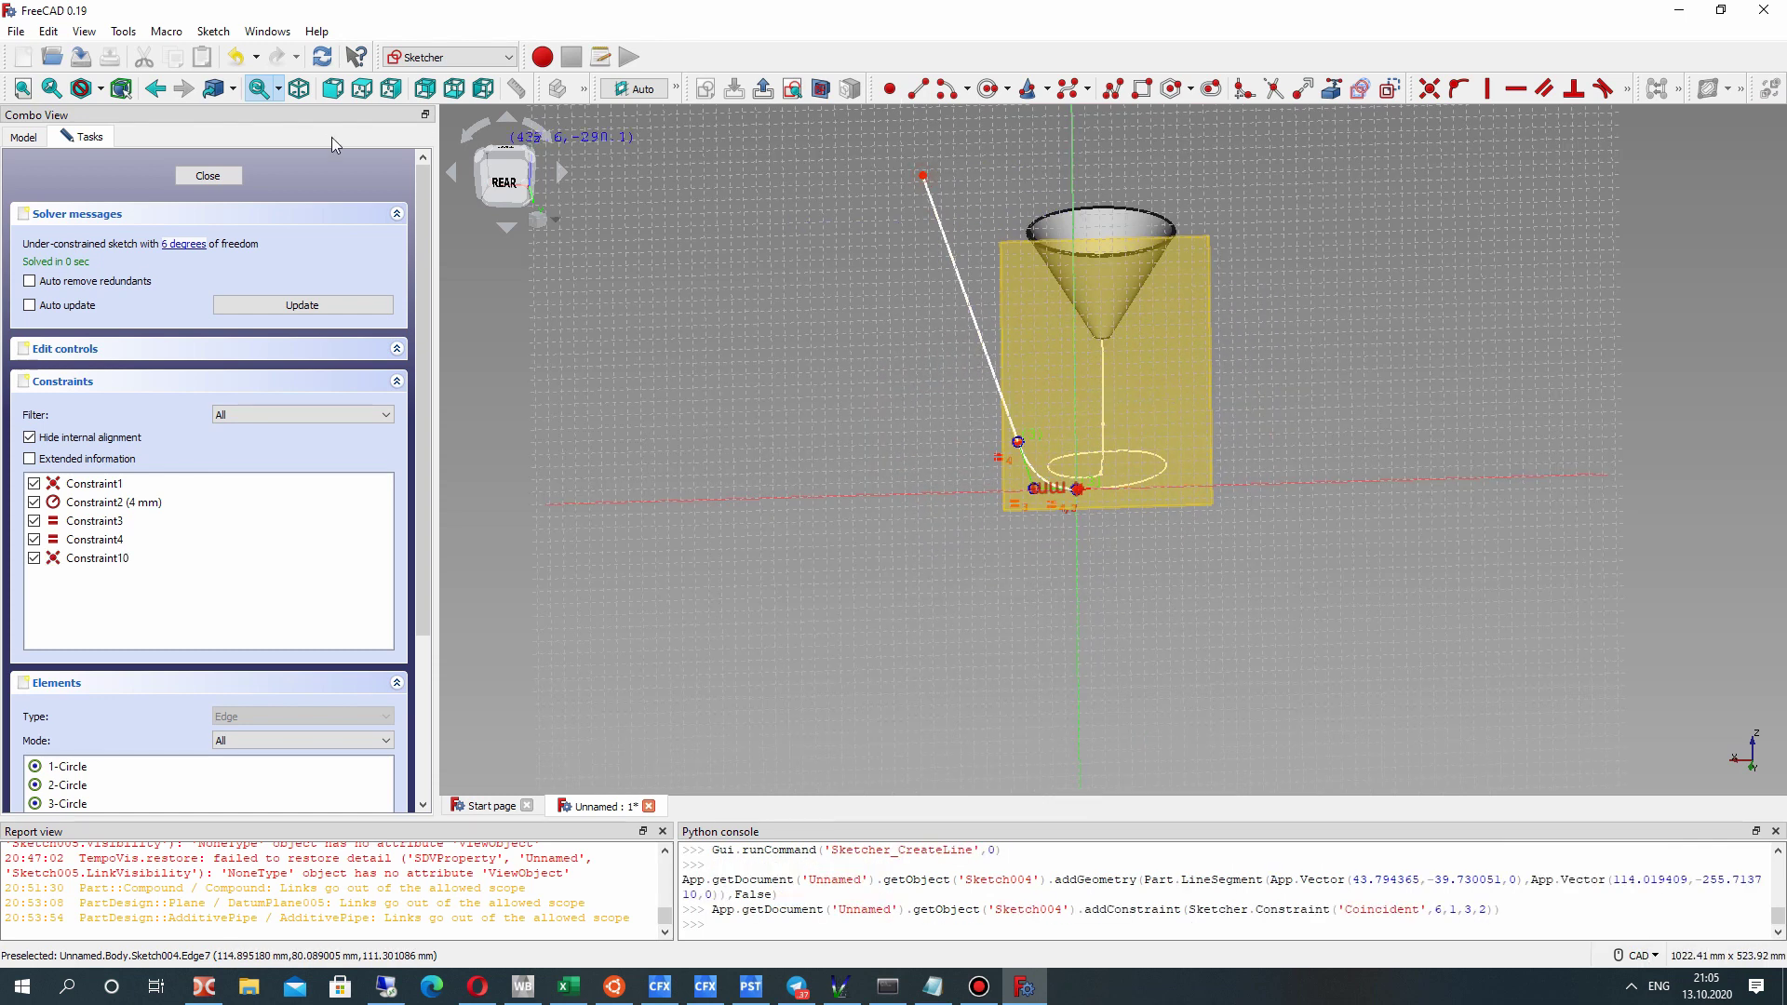
pyautogui.click(206, 176)
pyautogui.moveTo(833, 309)
pyautogui.mouseDown(button='middle')
pyautogui.moveTo(1187, 404)
pyautogui.moveTo(1080, 521)
pyautogui.moveTo(1029, 379)
pyautogui.moveTo(937, 462)
pyautogui.moveTo(1001, 459)
pyautogui.moveTo(968, 493)
pyautogui.mouseUp(button='middle')
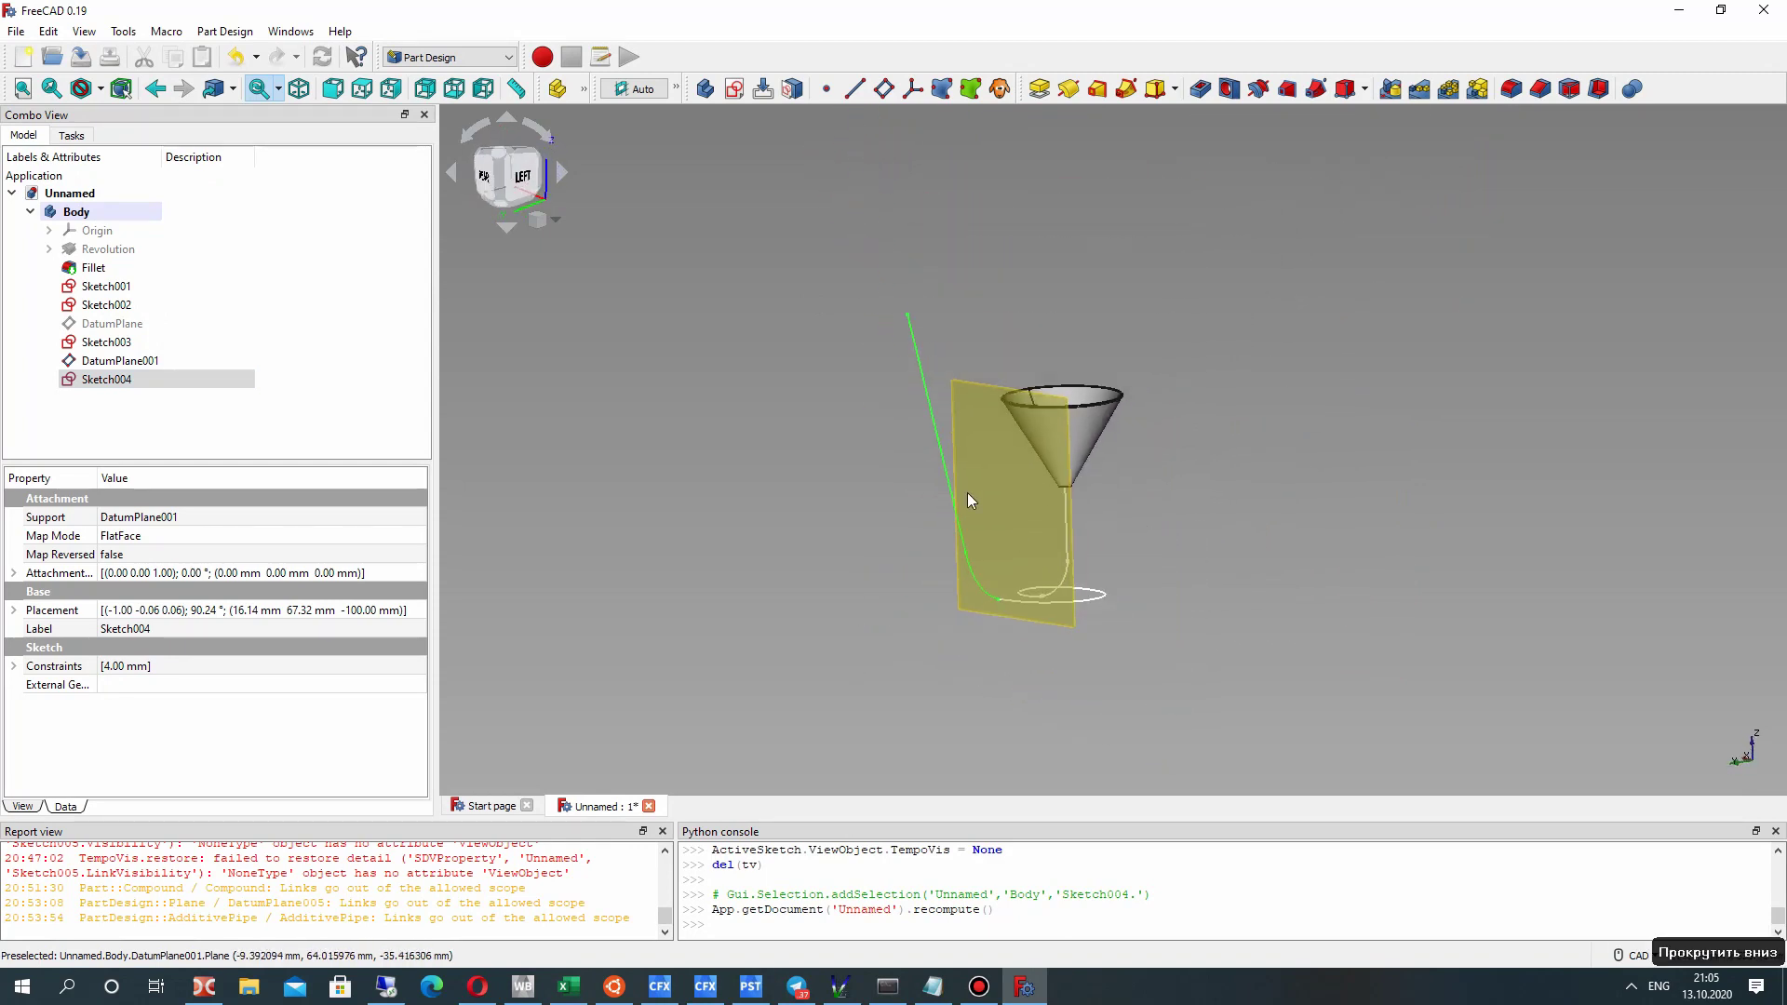
# Hide DatumPlane001, view the whole bent, looped and rising path, and show the workbench list.
pyautogui.click(93, 361)
pyautogui.press('space')
pyautogui.moveTo(1152, 503); pyautogui.dragTo(1096, 589, button='middle')
pyautogui.scroll(3, 1086, 540)
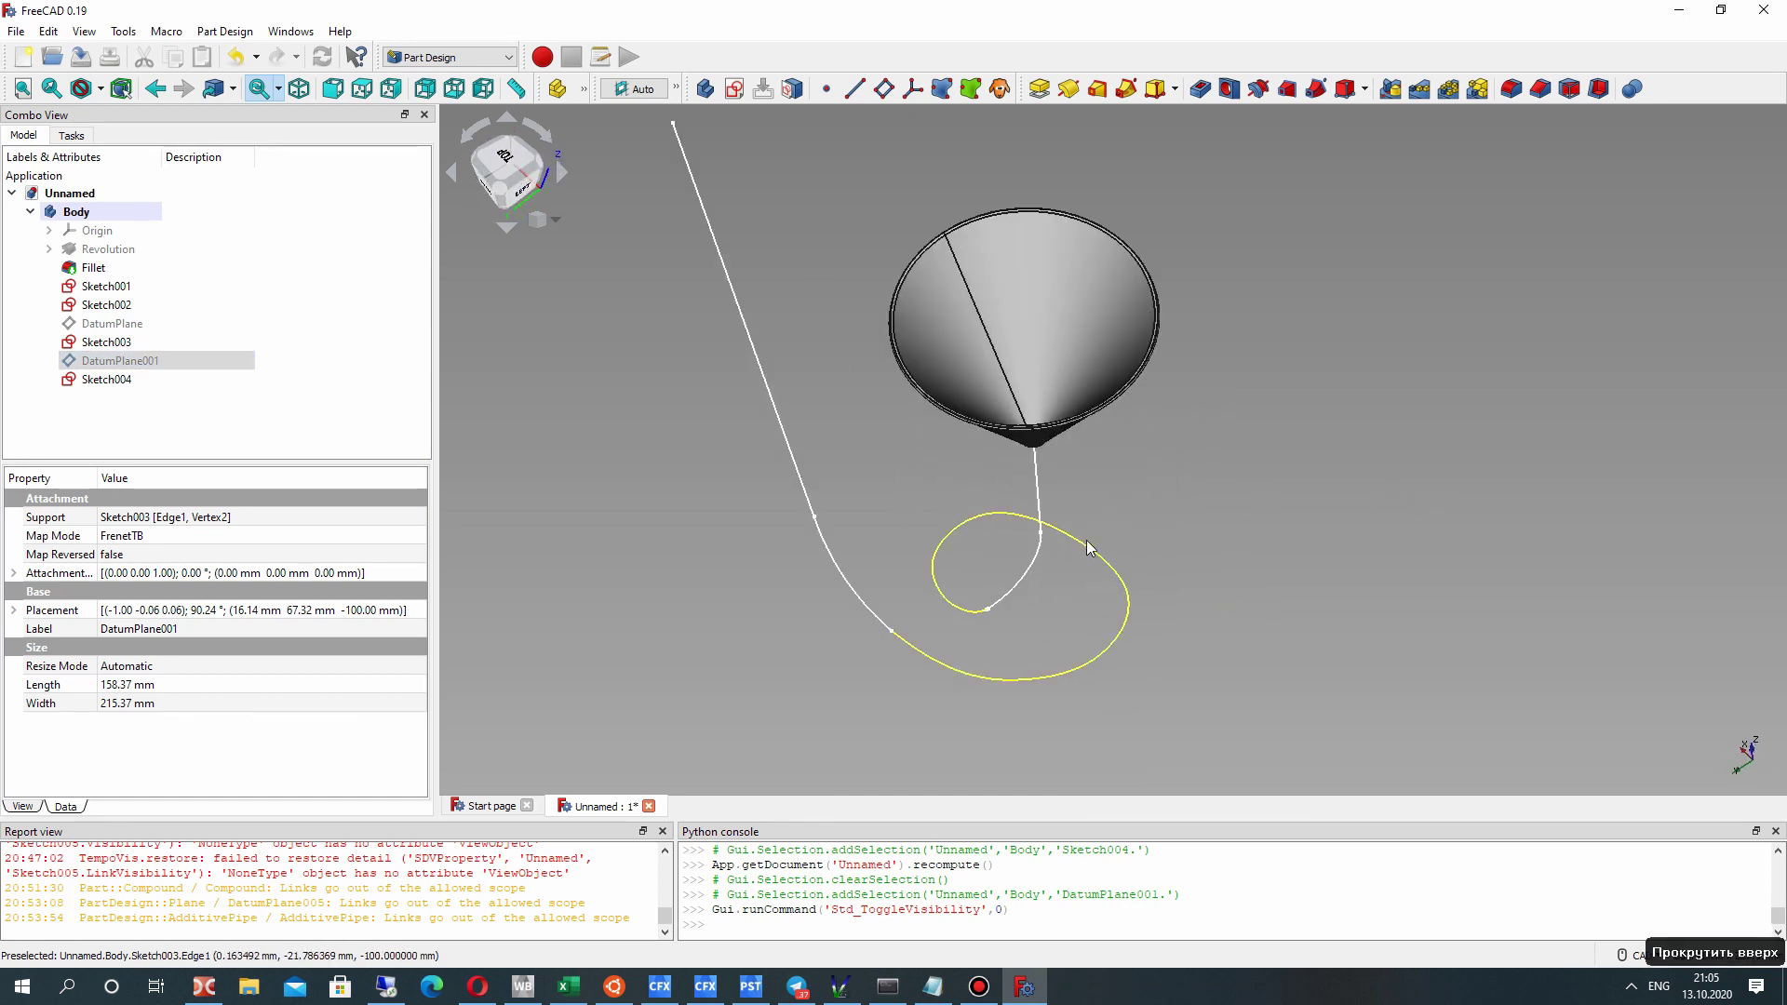
pyautogui.moveTo(893, 444); pyautogui.dragTo(910, 283, button='middle')
pyautogui.click(451, 56)
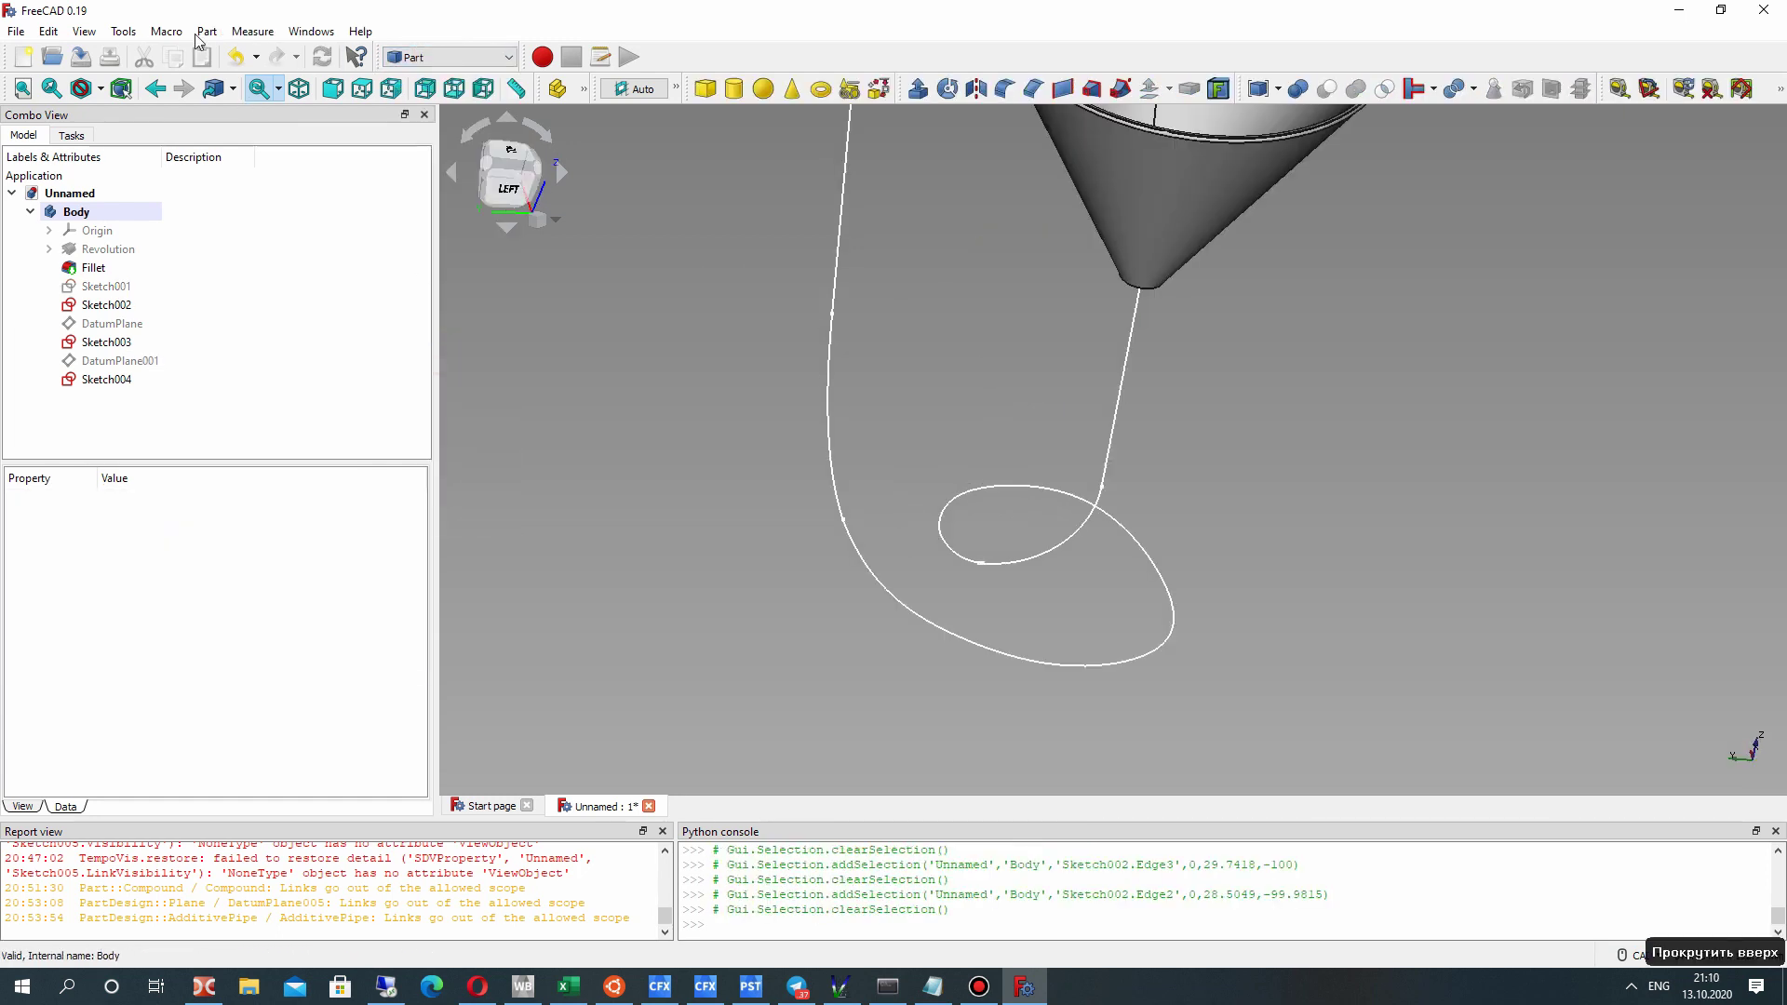
# Open Part's Shape builder and select the straight edge below the cone tip.
pyautogui.click(206, 30)
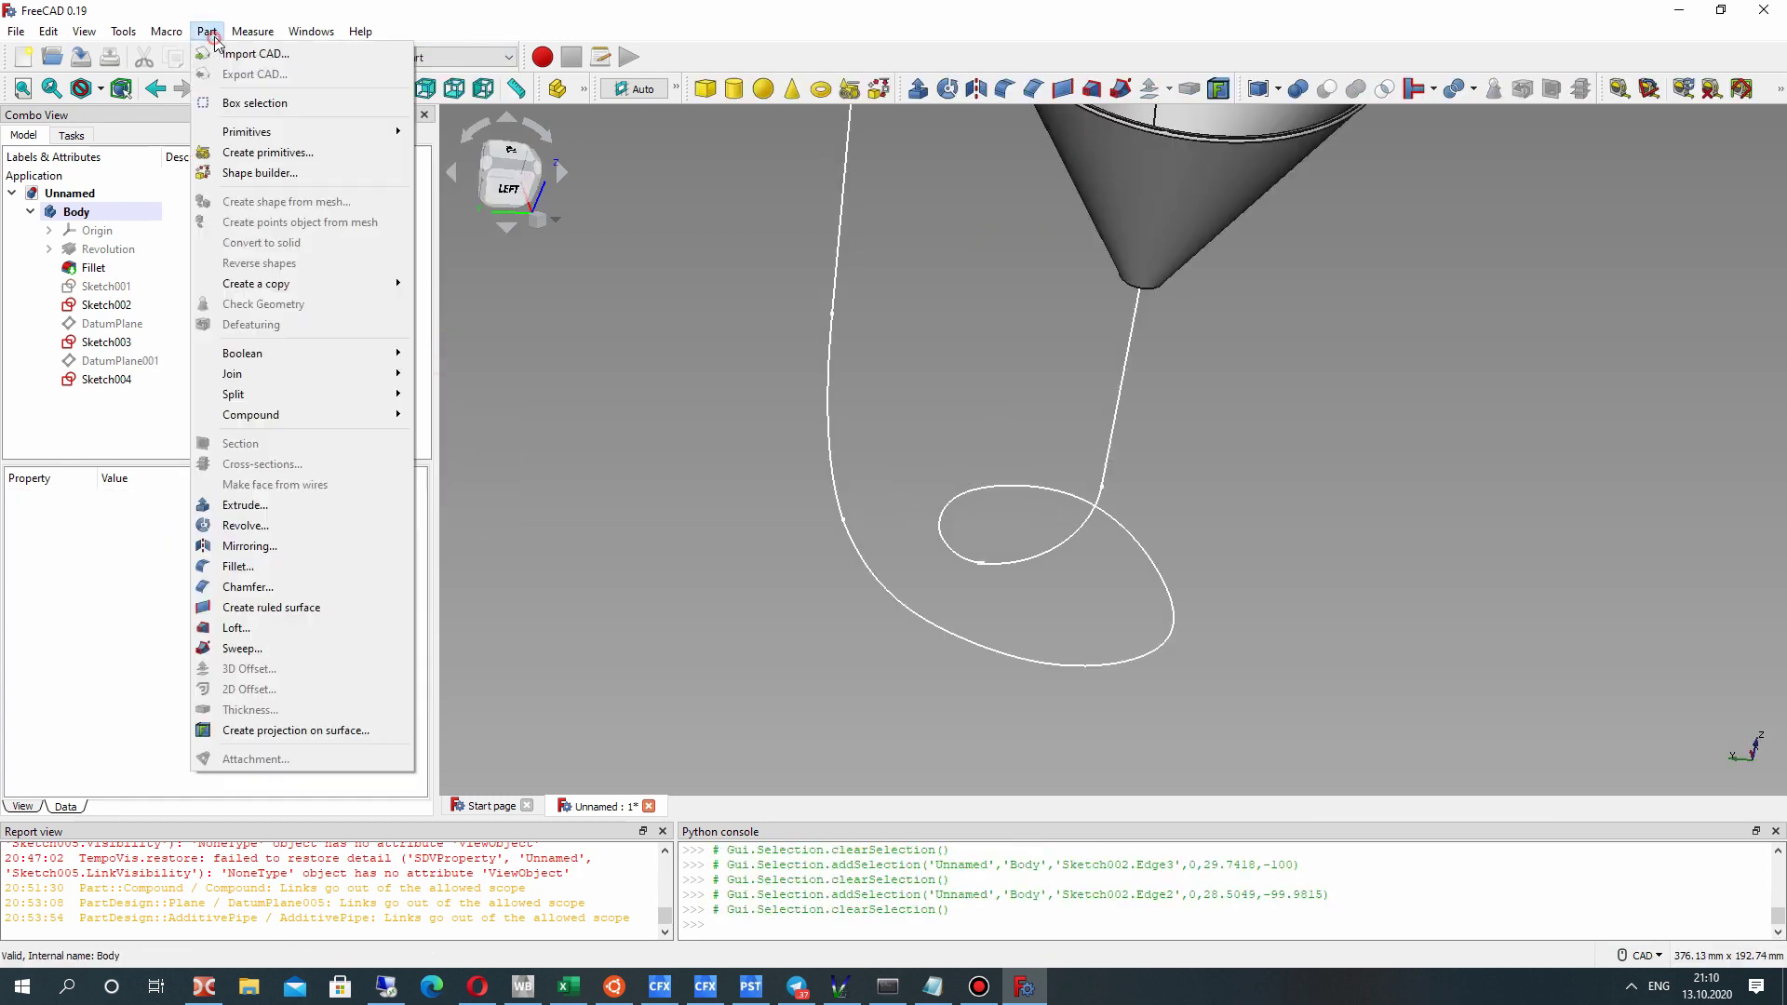
pyautogui.click(260, 172)
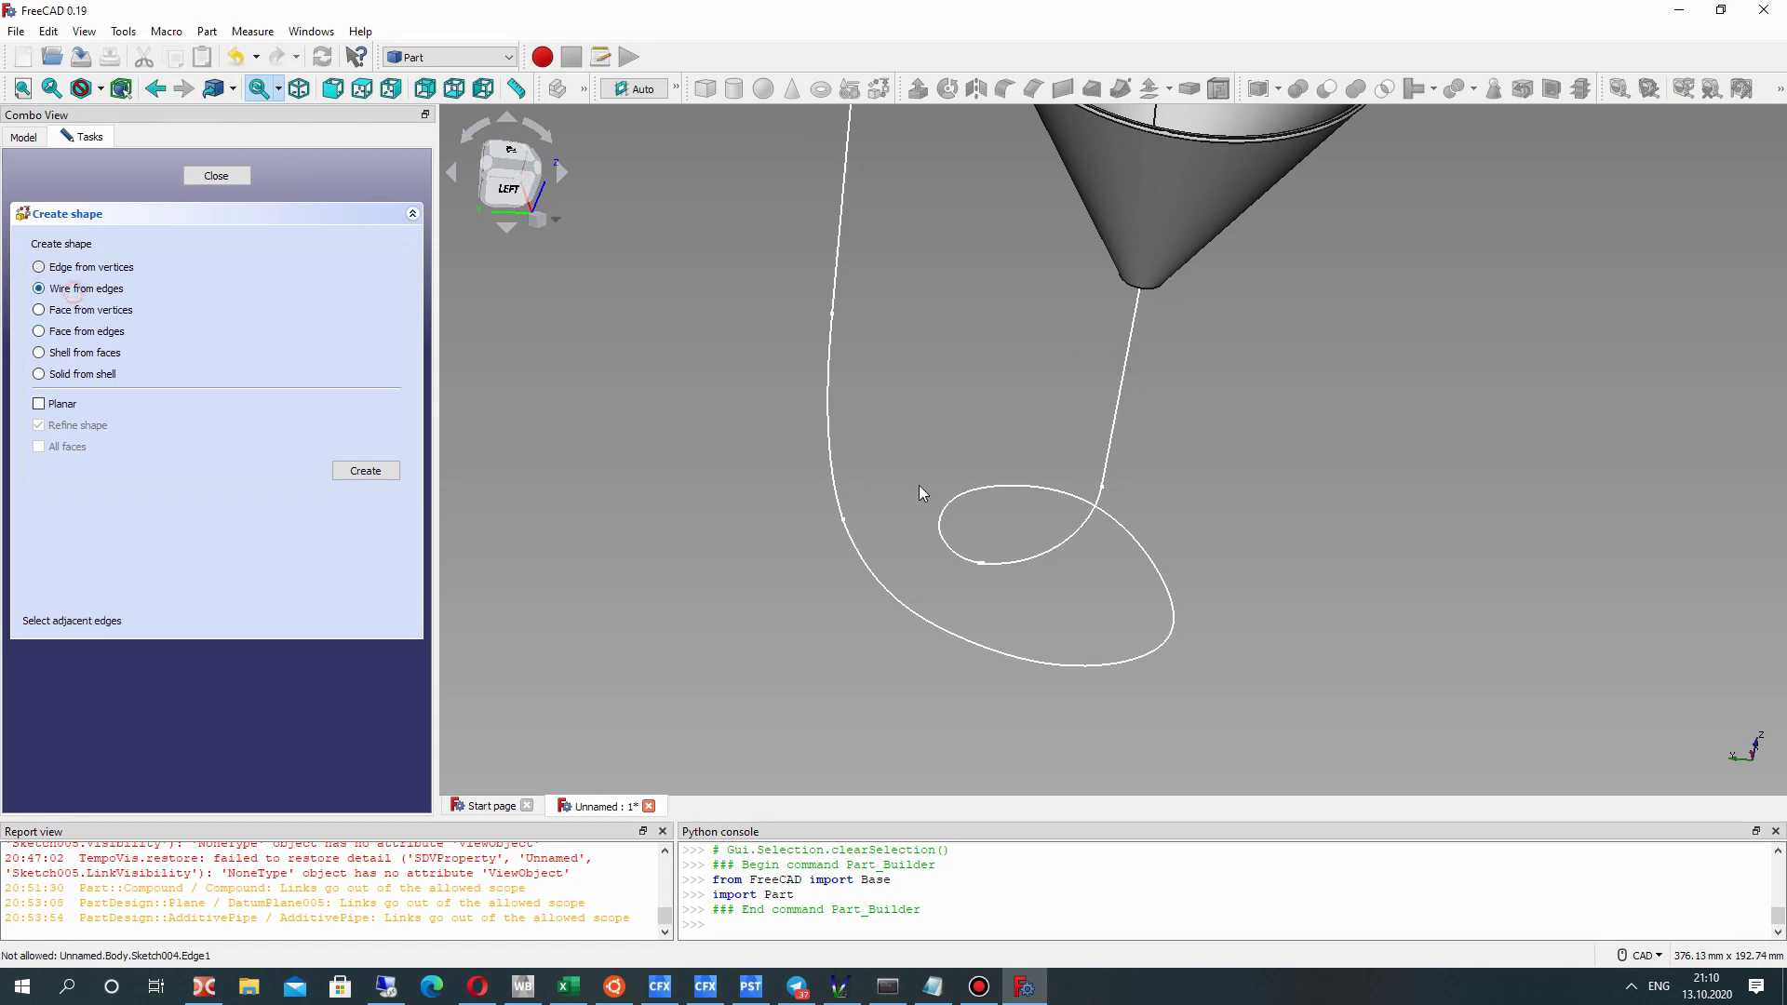
pyautogui.click(1118, 414)
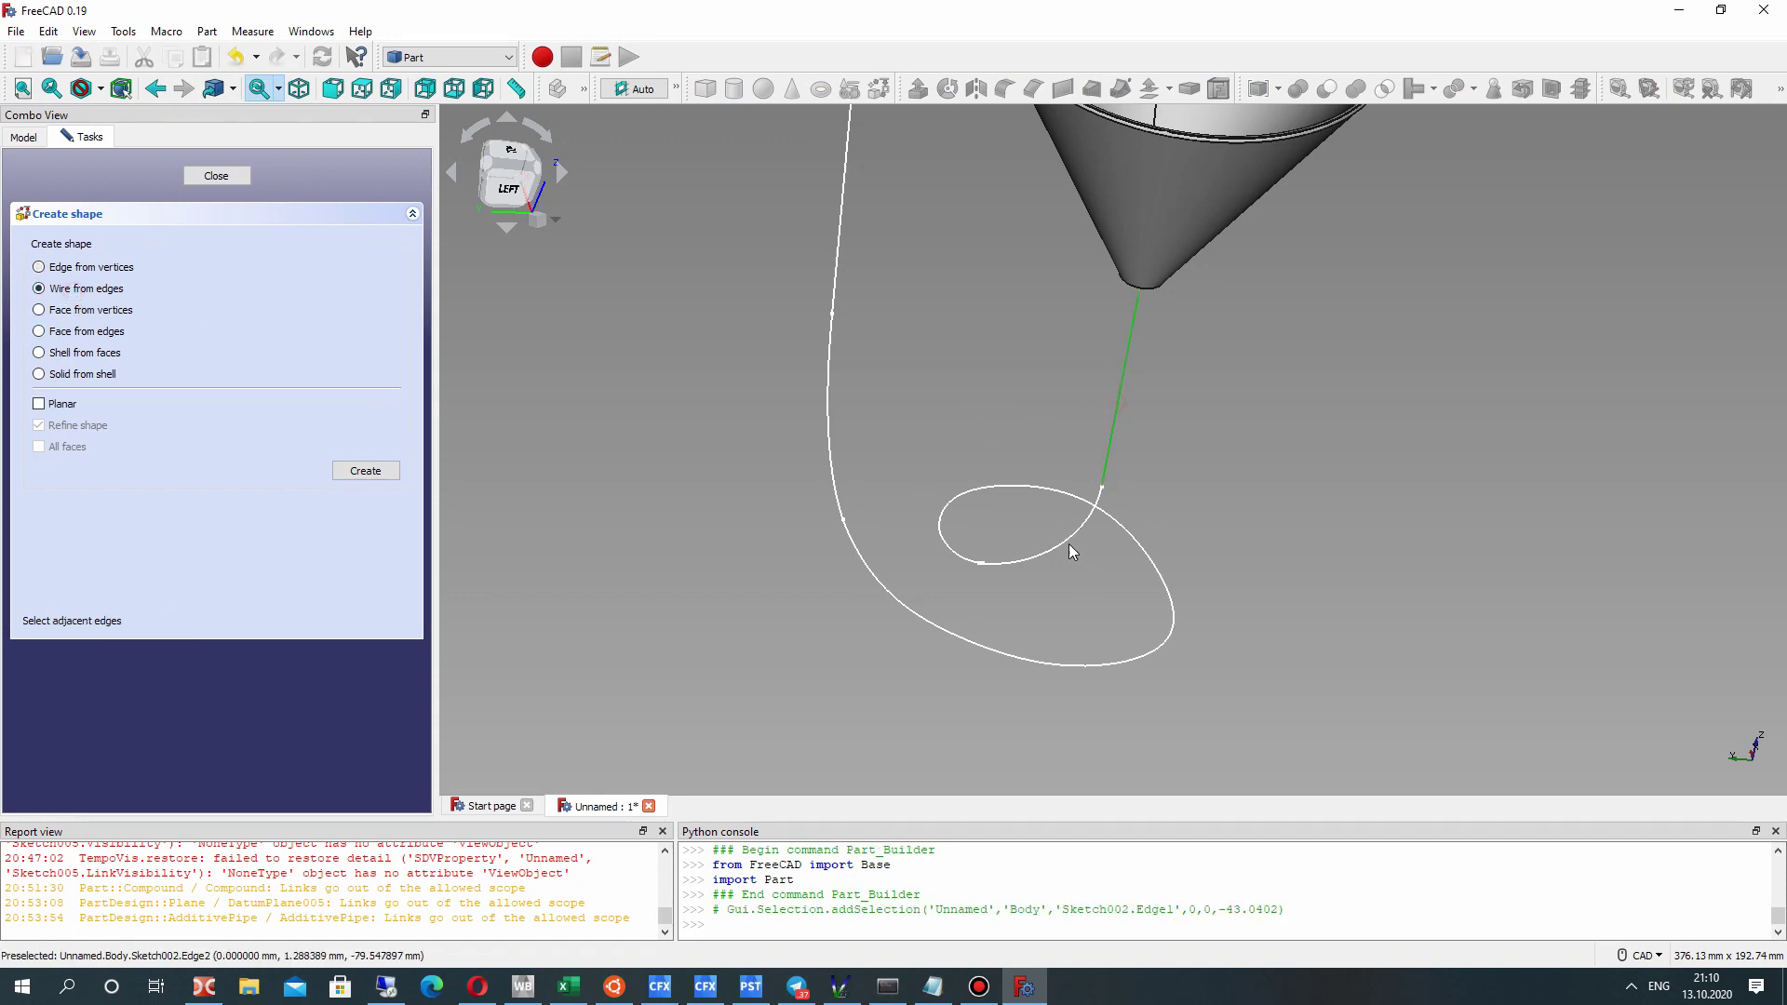
pyautogui.click(1071, 552)
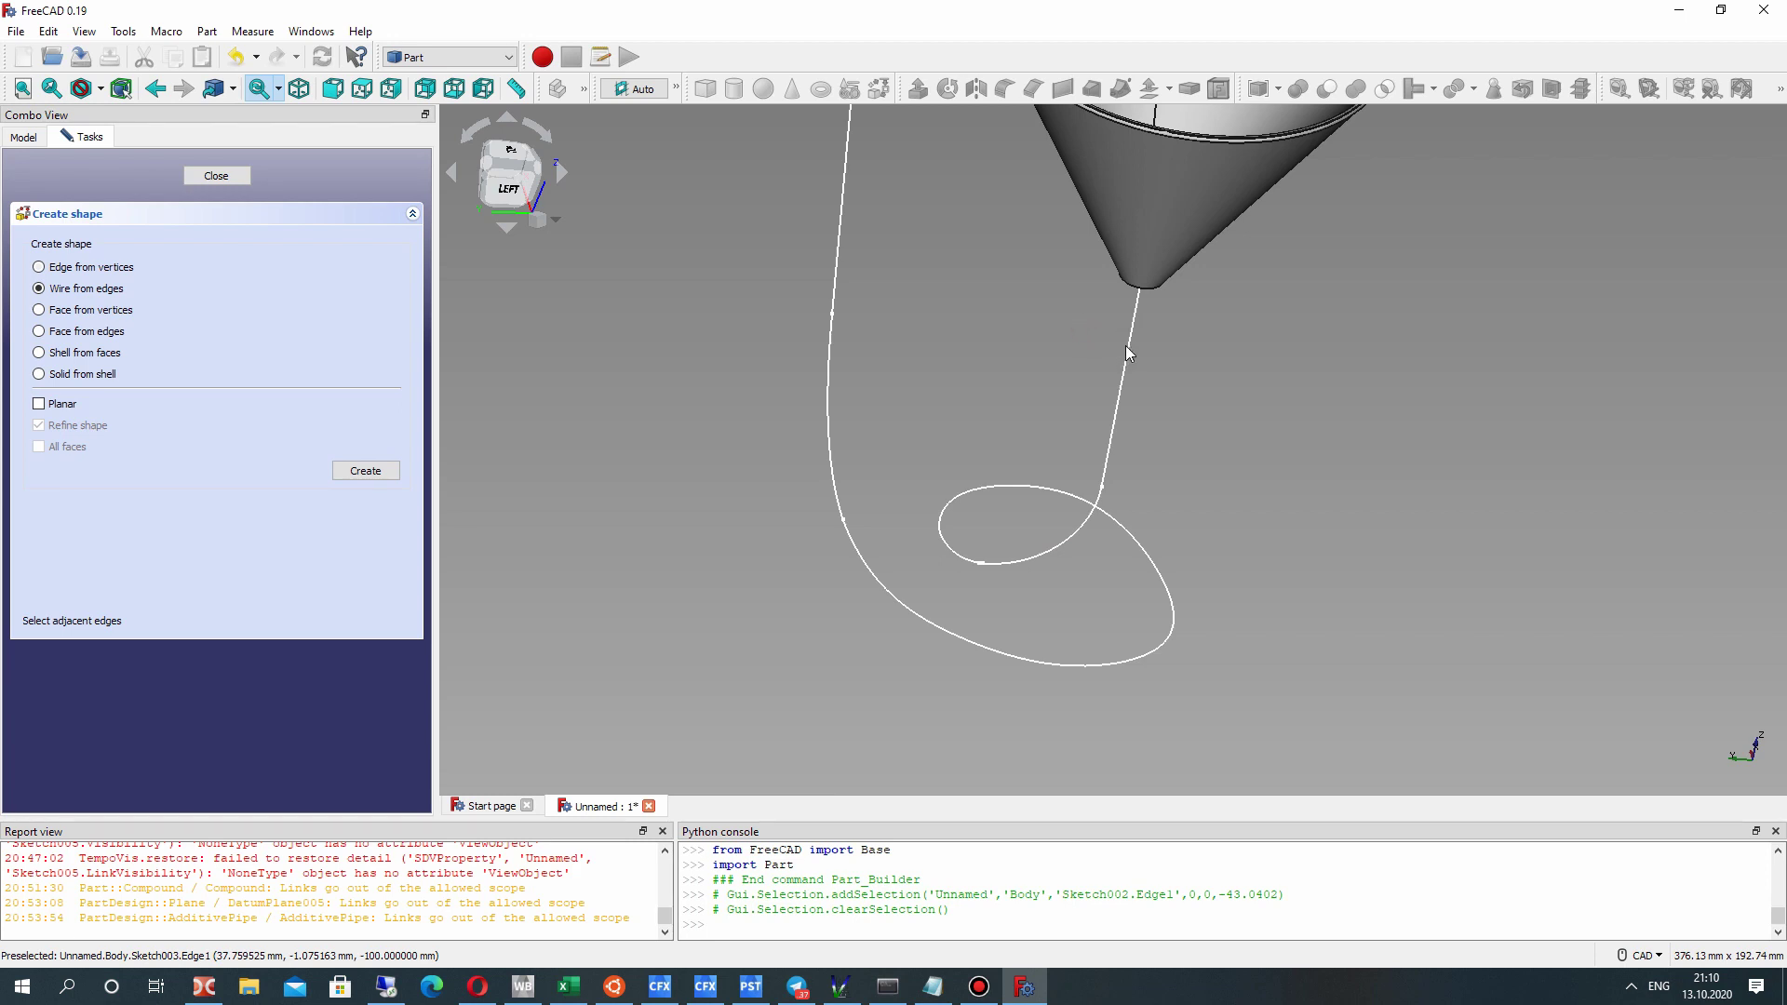
pyautogui.click(1123, 345)
# Add the loop arcs, Sketch003's curve and both Sketch004 edges, then create the Wire.
pyautogui.click(1082, 524)
pyautogui.scroll(6, 897, 595)
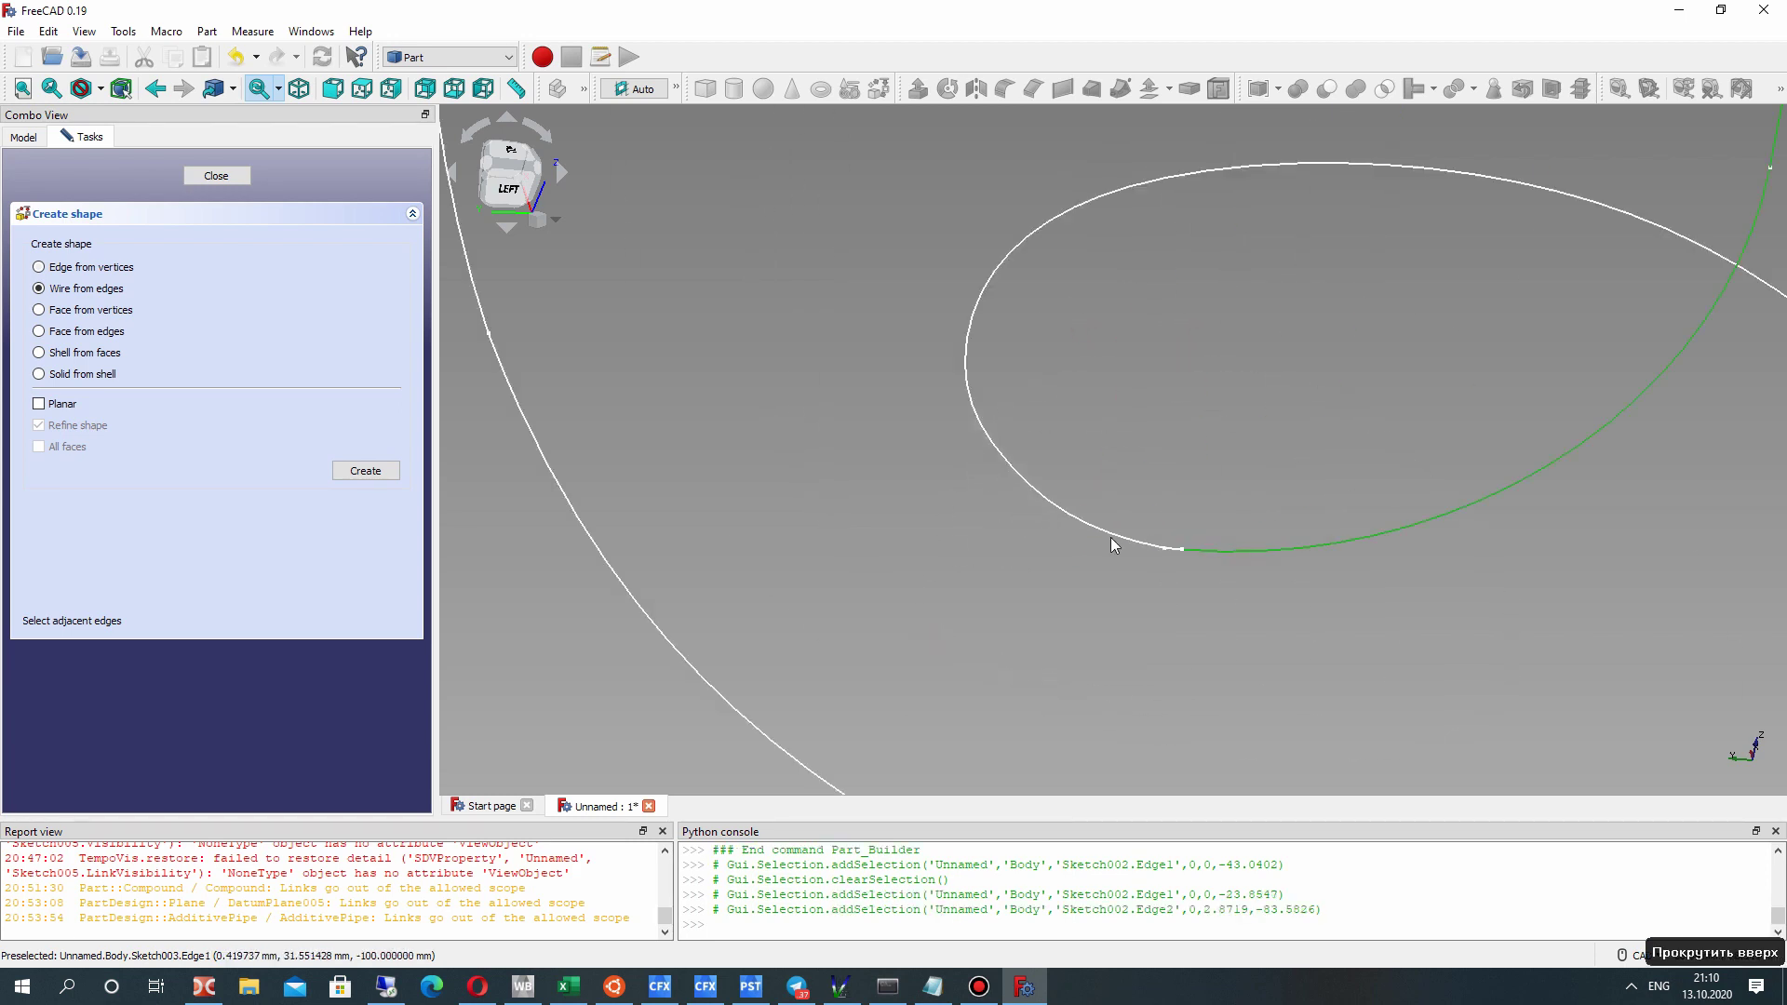
pyautogui.click(1101, 535)
pyautogui.click(1023, 514)
pyautogui.scroll(-5, 1020, 518)
pyautogui.click(916, 414)
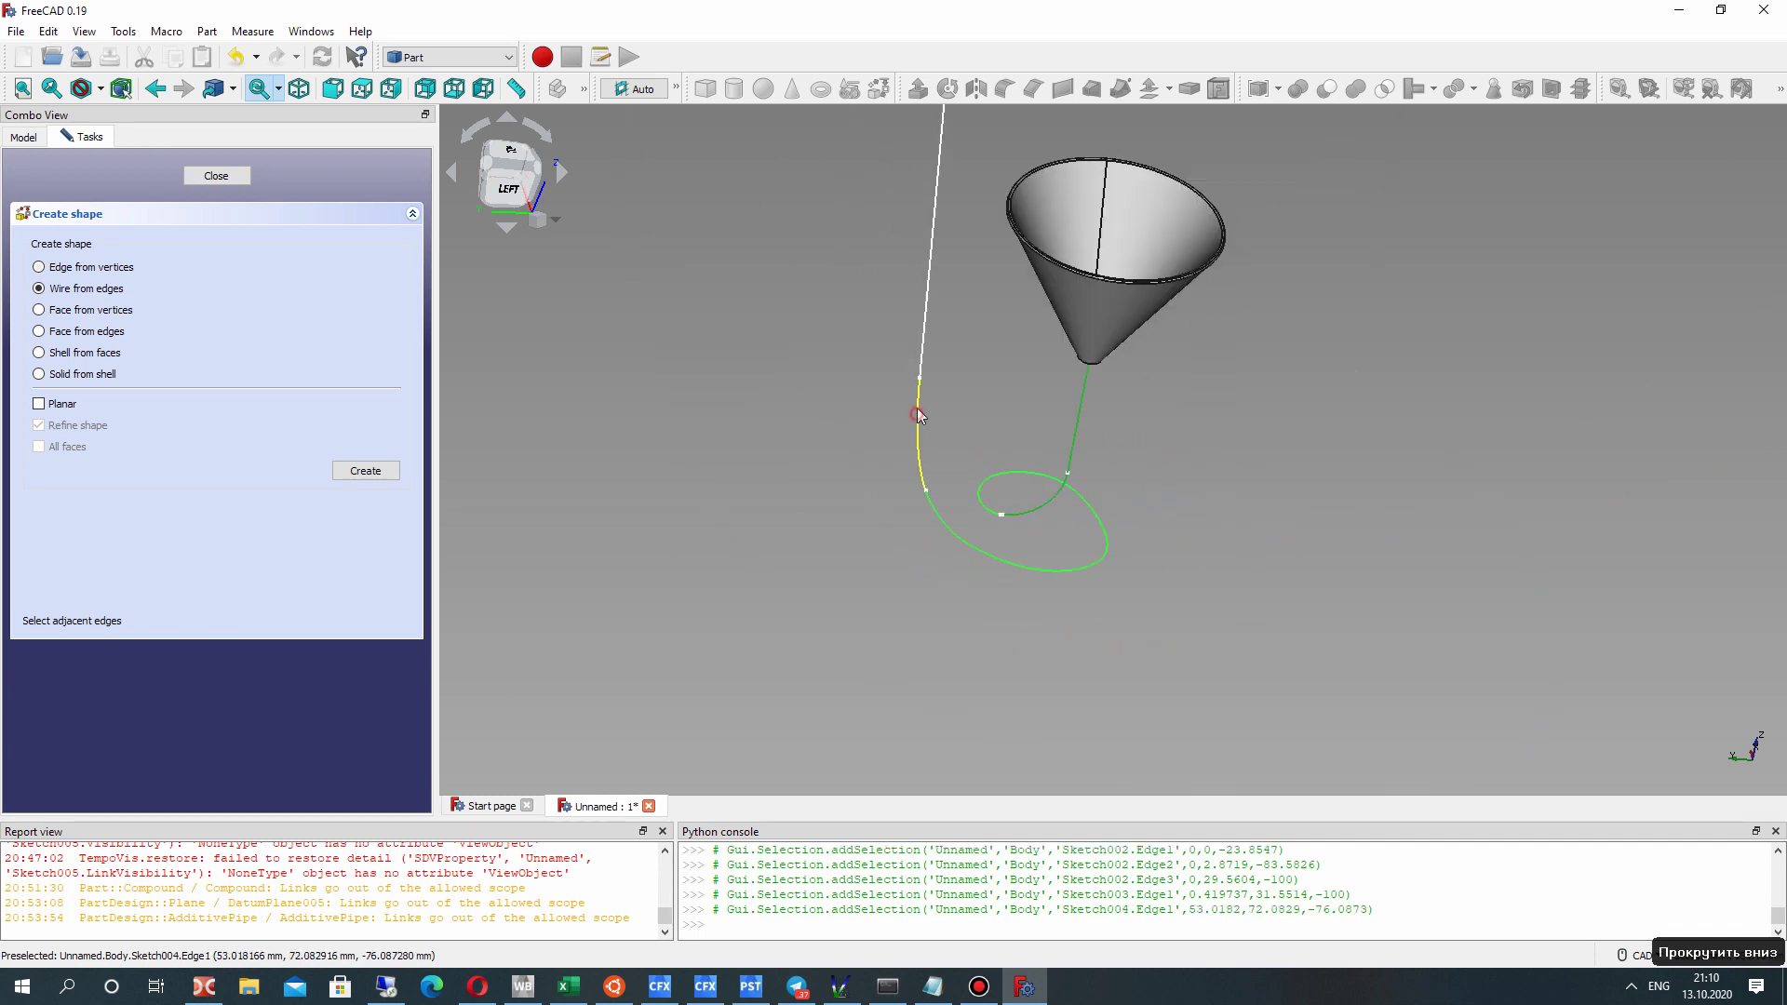
pyautogui.click(923, 332)
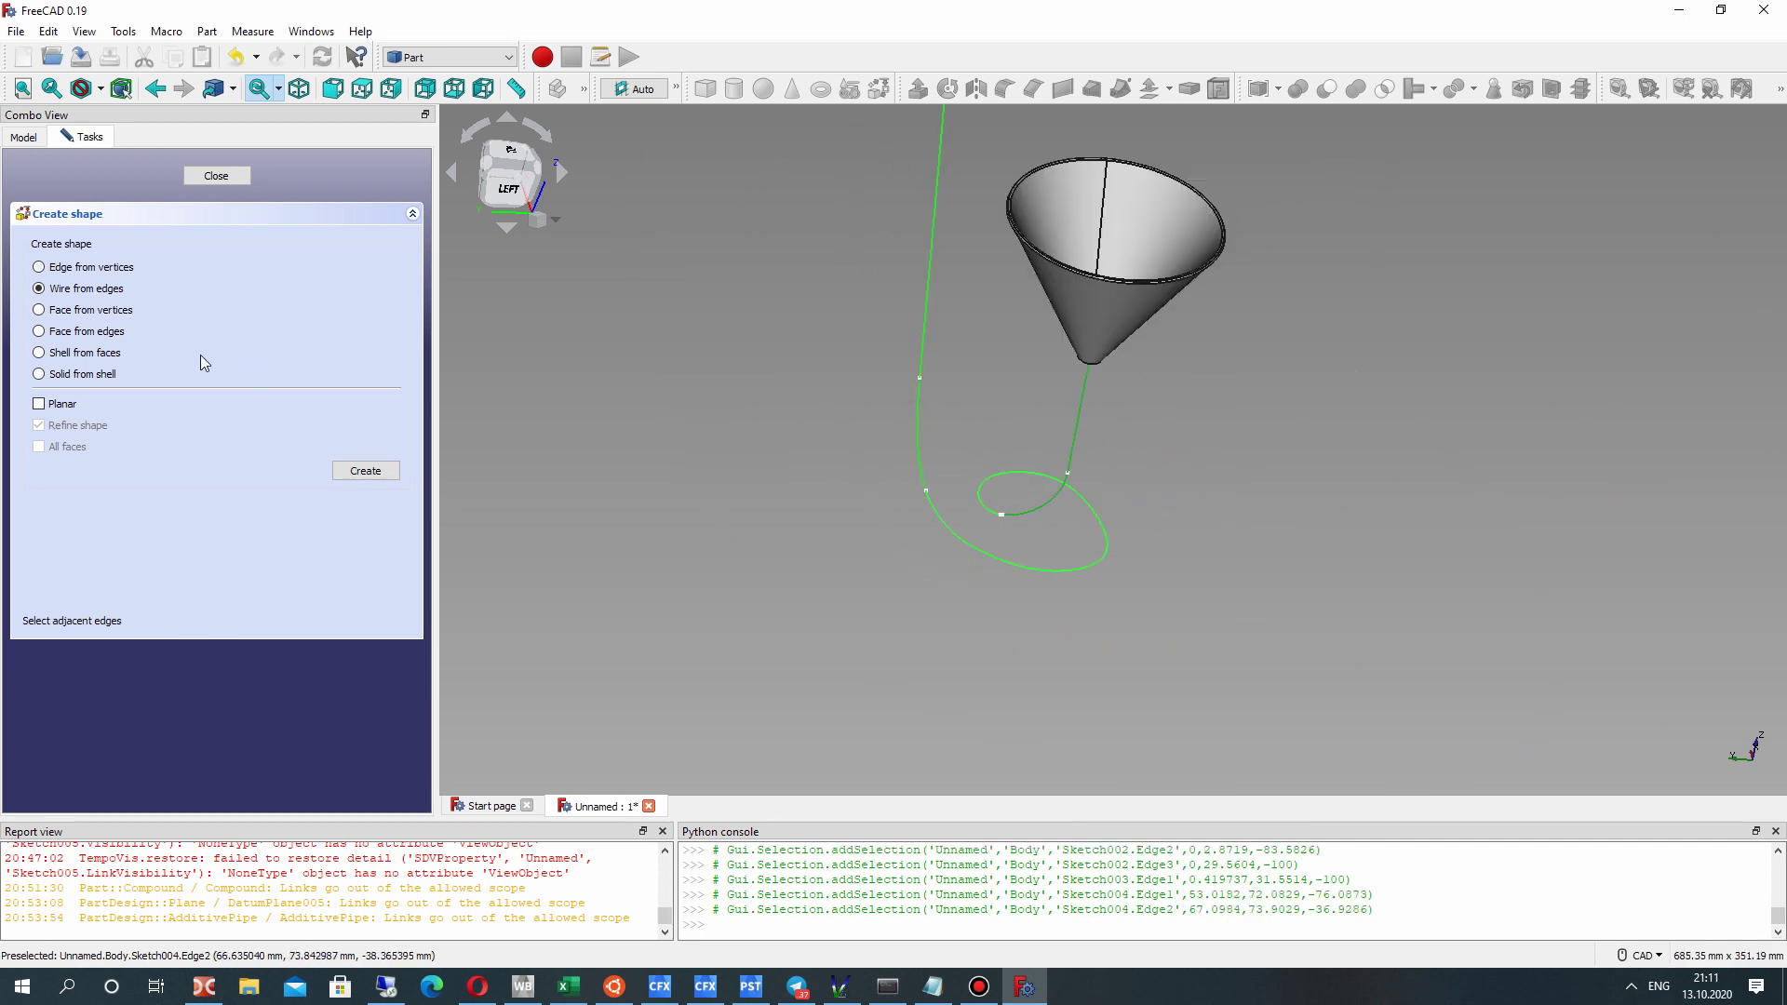
pyautogui.click(342, 474)
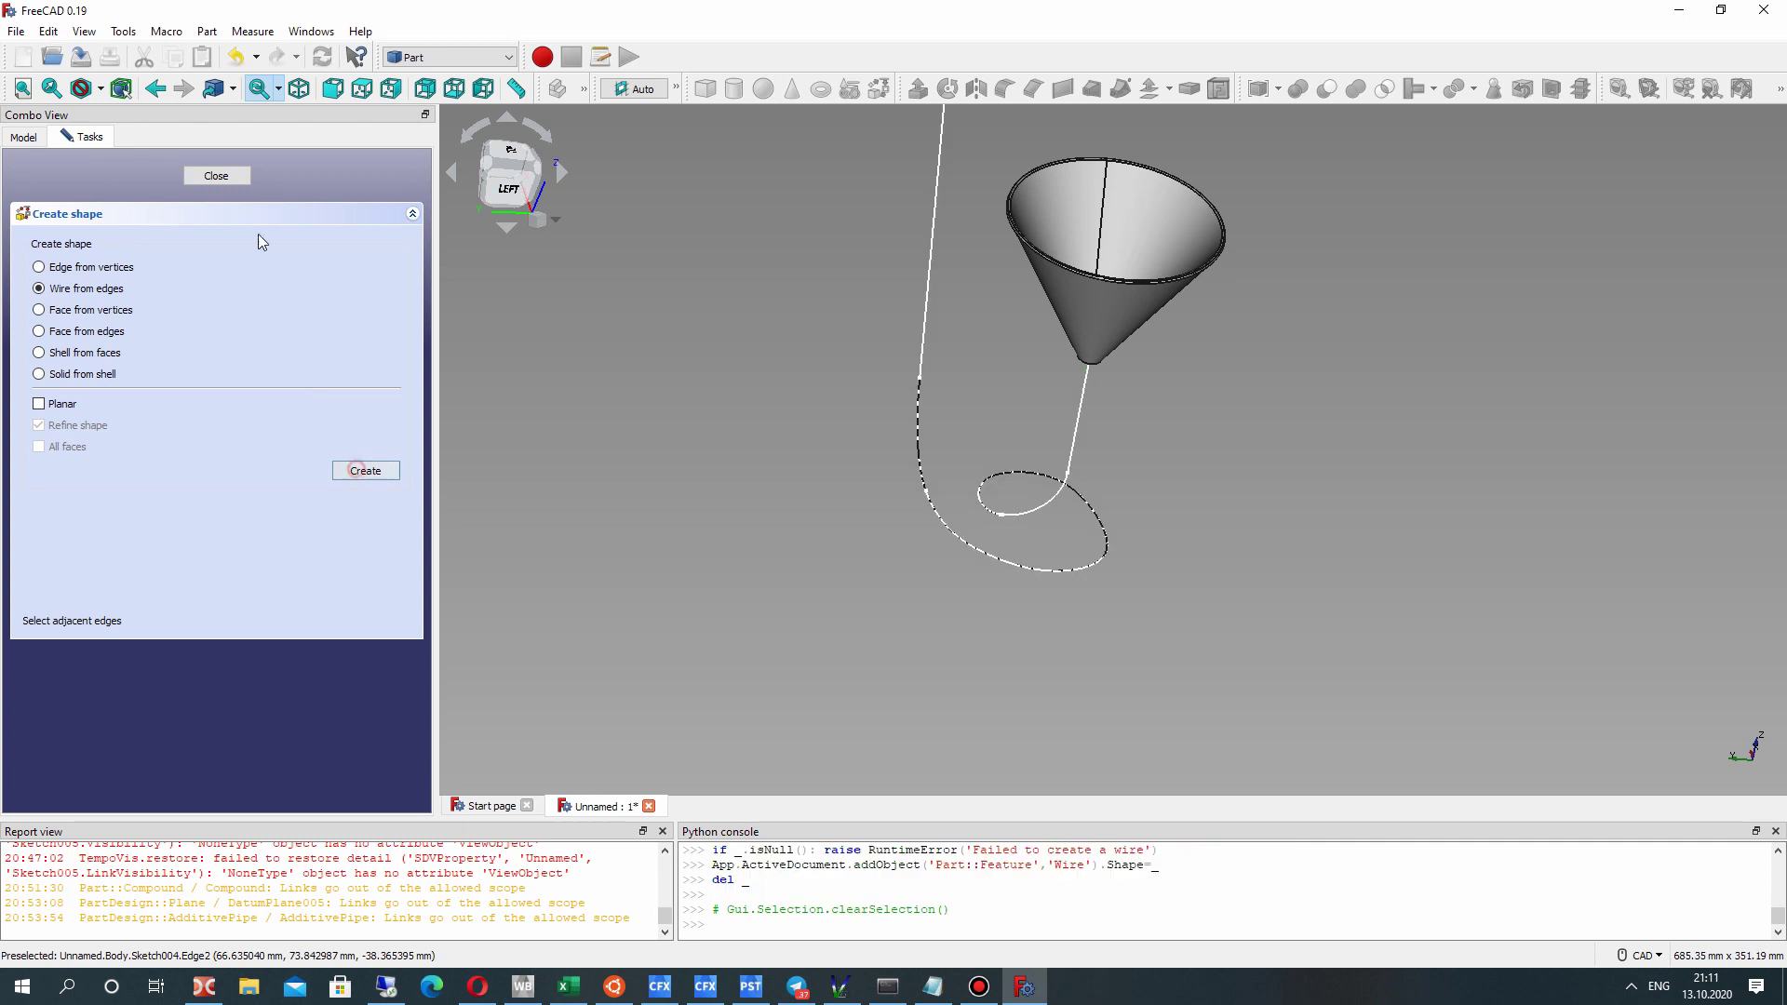
# Close the Shape builder and hide Sketch004, Sketch003 and Sketch002.
pyautogui.click(227, 177)
pyautogui.click(93, 380)
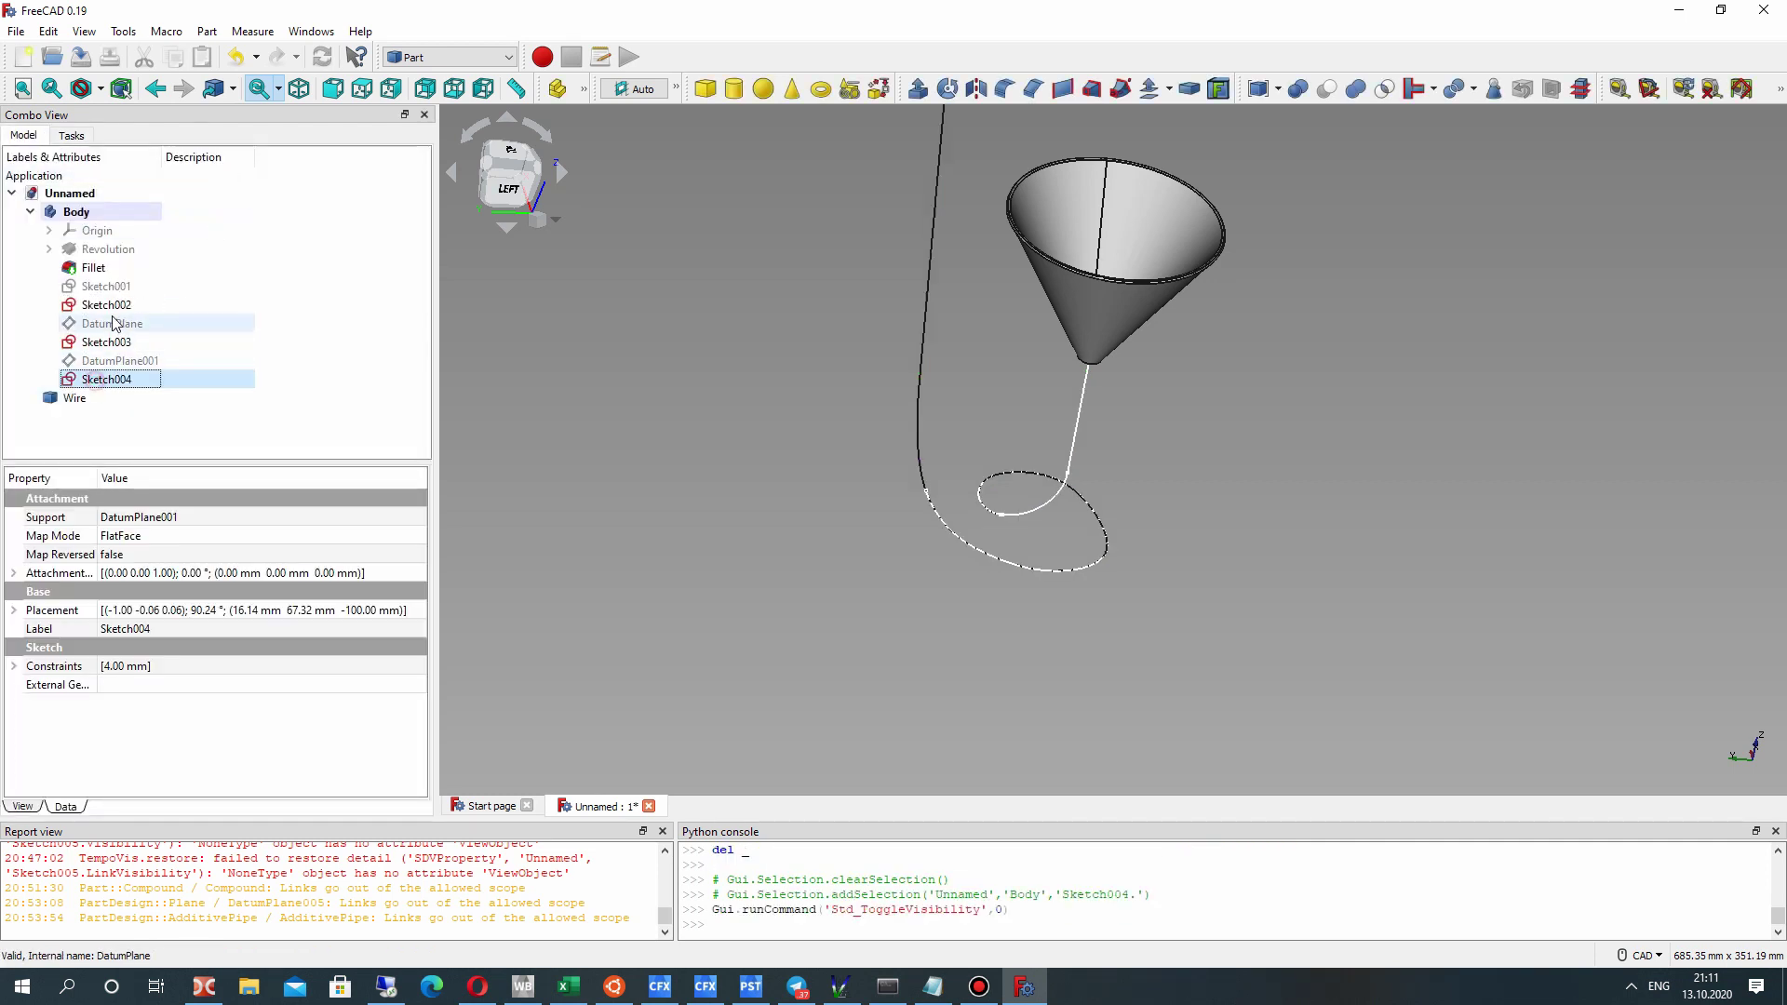
pyautogui.press('space')
pyautogui.click(106, 342)
pyautogui.press('space')
pyautogui.click(107, 304)
pyautogui.press('space')
pyautogui.moveTo(870, 382)
pyautogui.mouseDown(button='middle')
pyautogui.moveTo(925, 419)
pyautogui.moveTo(1021, 319)
pyautogui.moveTo(898, 508)
pyautogui.moveTo(1013, 527)
pyautogui.moveTo(780, 415)
pyautogui.mouseUp(button='middle')
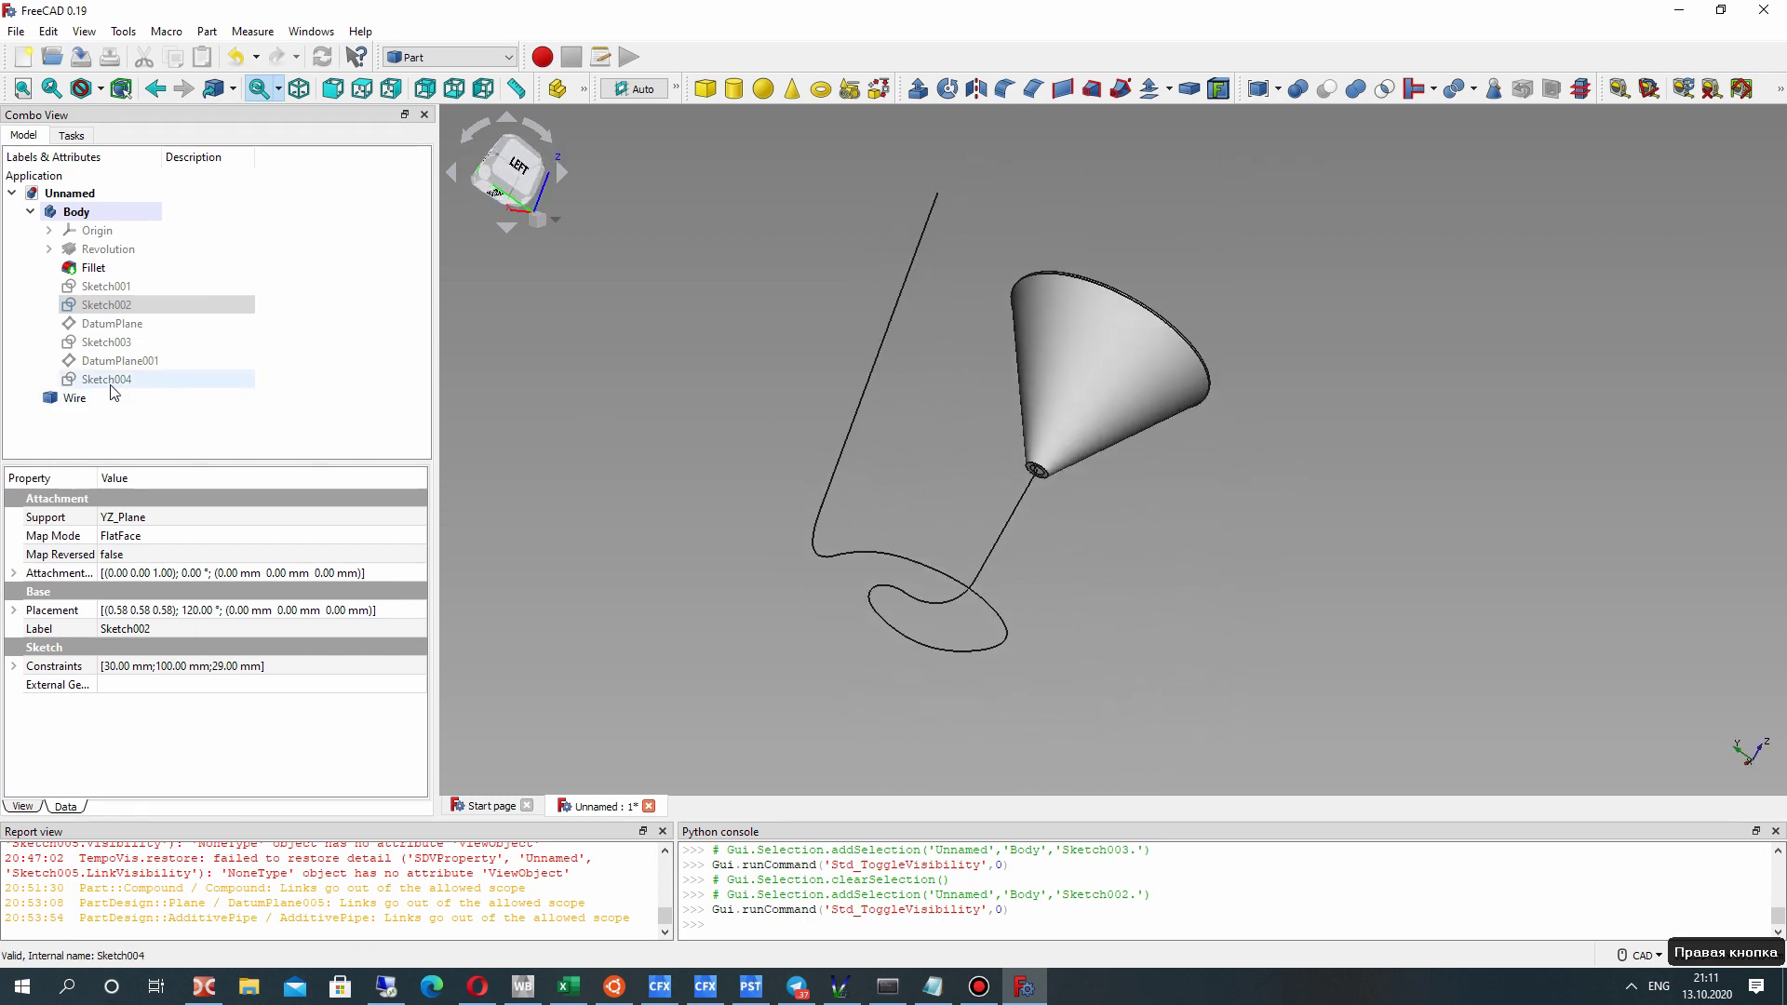
# Show the Sketch001 ring profile at the cone tip.
pyautogui.click(76, 399)
pyautogui.click(478, 363)
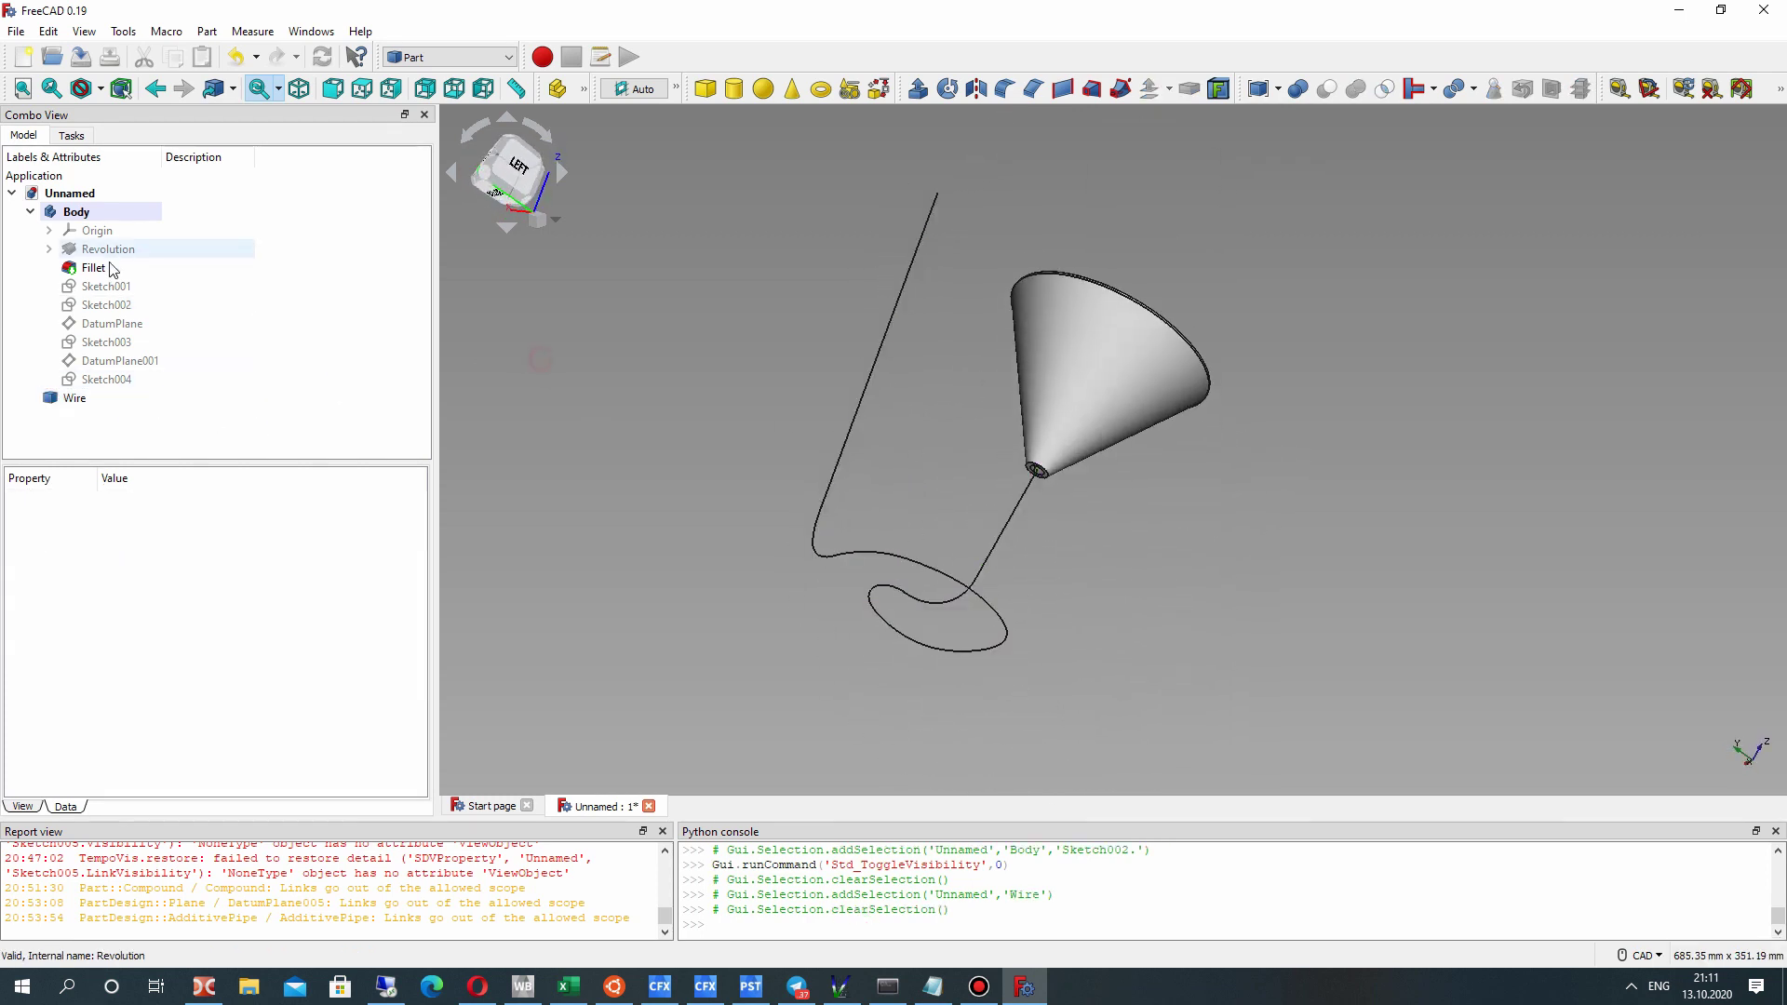
pyautogui.click(93, 288)
pyautogui.press('space')
pyautogui.click(664, 395)
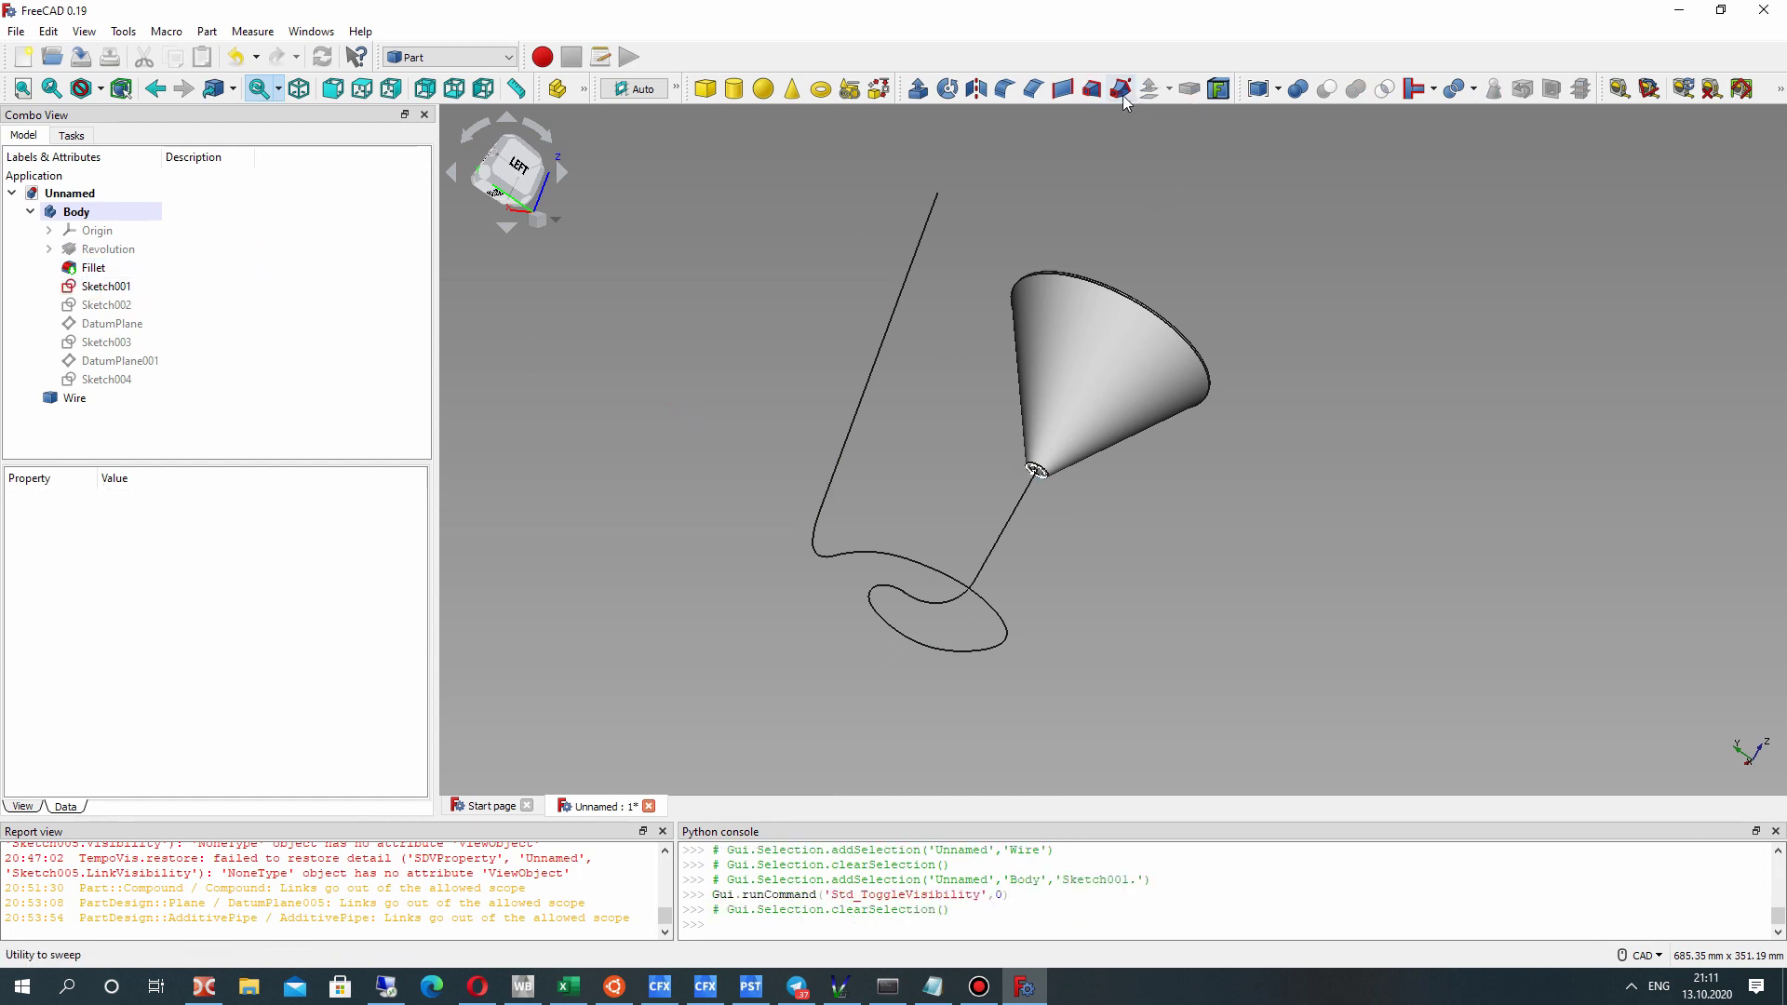
# Move the Wire into the Body so it becomes its BaseFeature.
pyautogui.moveTo(75, 397); pyautogui.dragTo(104, 251)
pyautogui.click(105, 252)
pyautogui.click(726, 371)
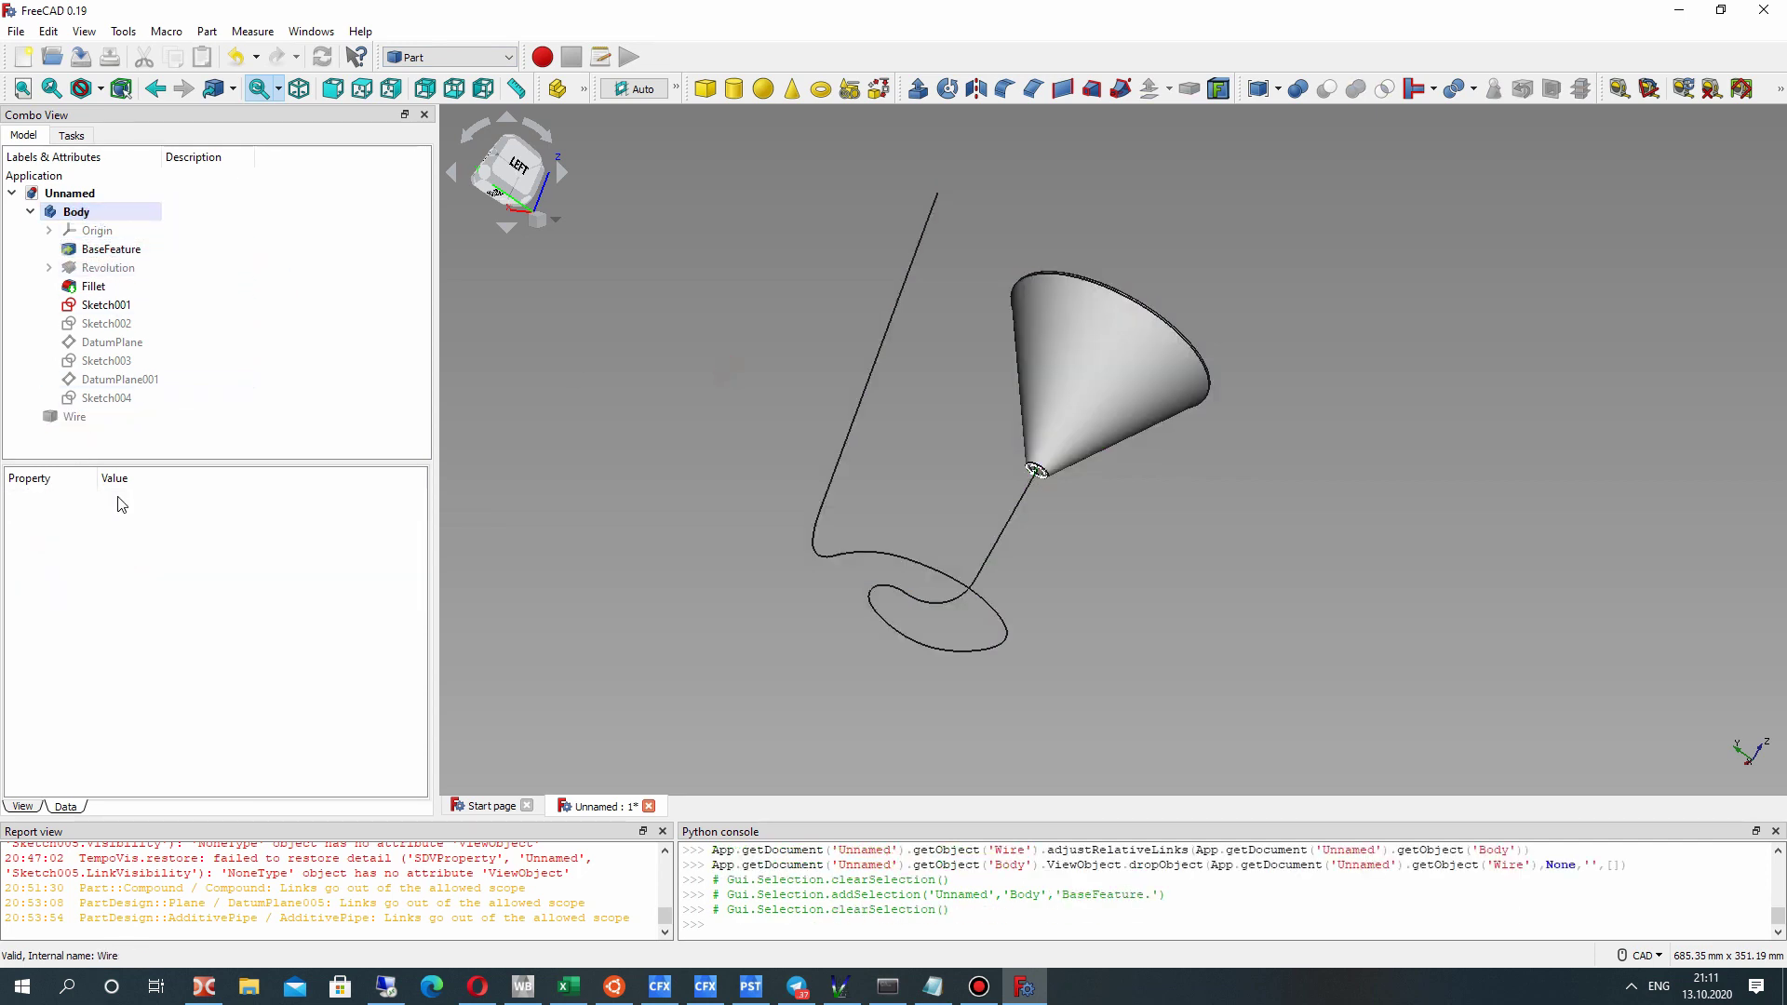
pyautogui.click(448, 58)
# Switch to the Part Design workbench and make the Body the active body.
pyautogui.click(437, 337)
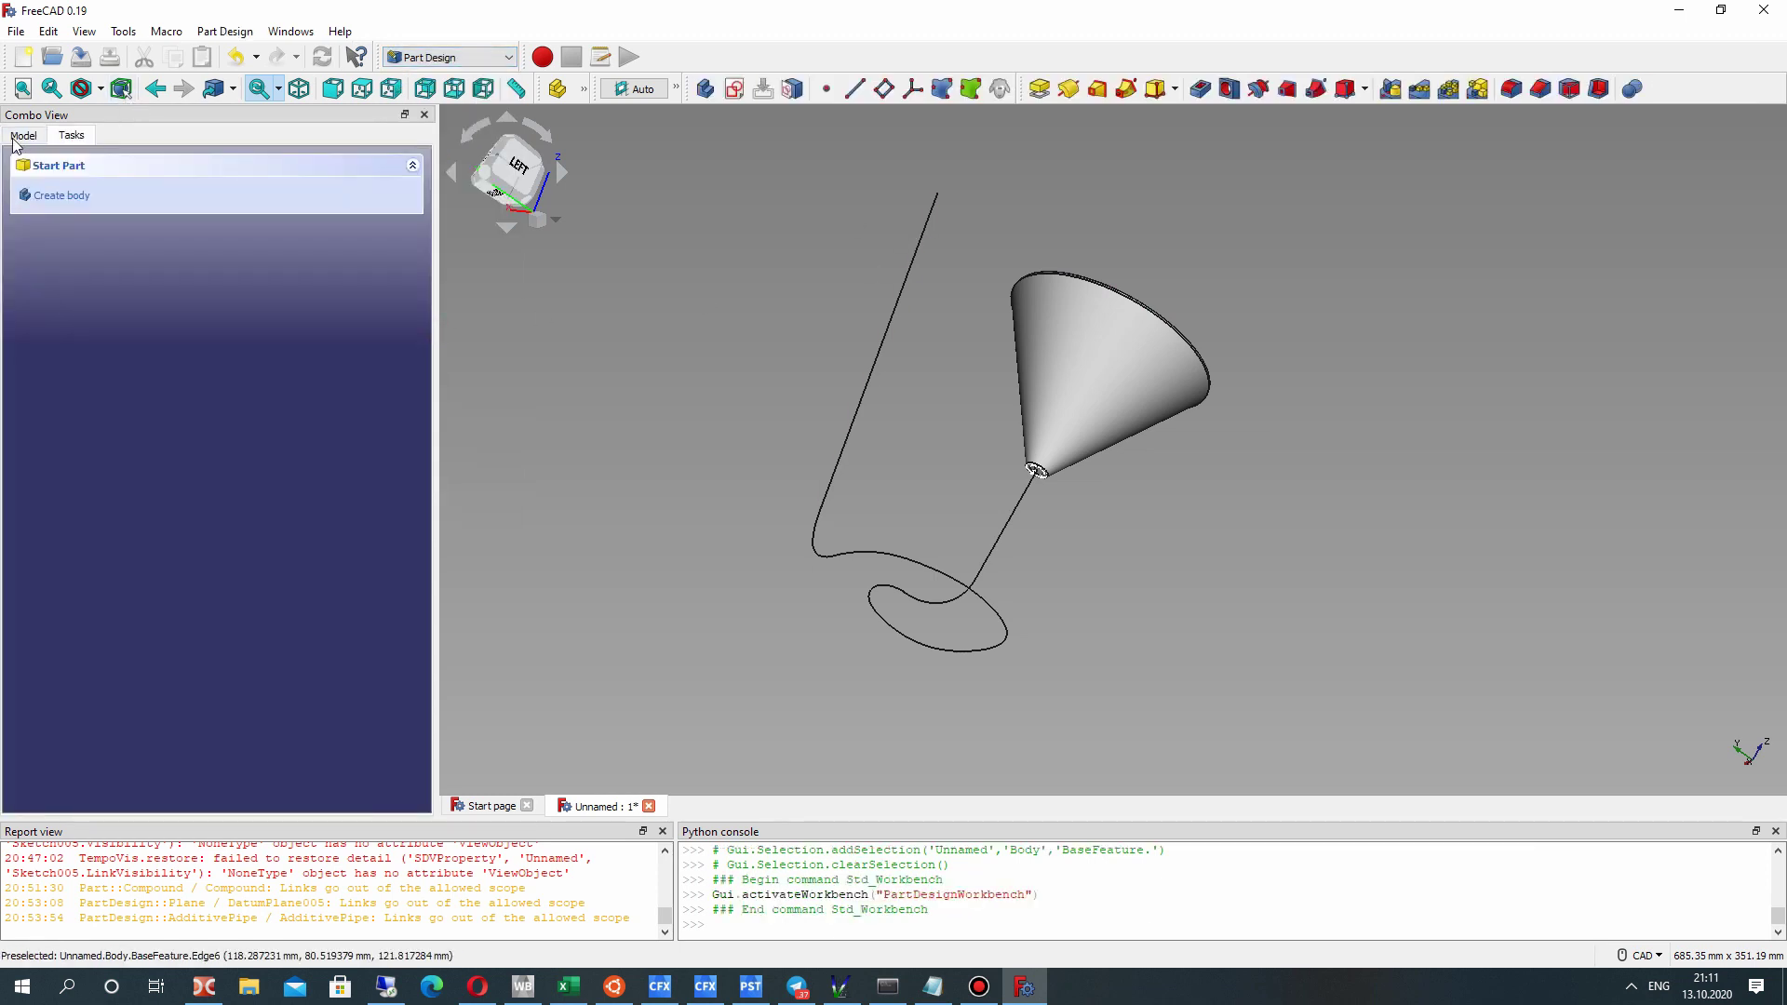
pyautogui.click(35, 131)
pyautogui.click(76, 211)
pyautogui.rightClick(88, 214)
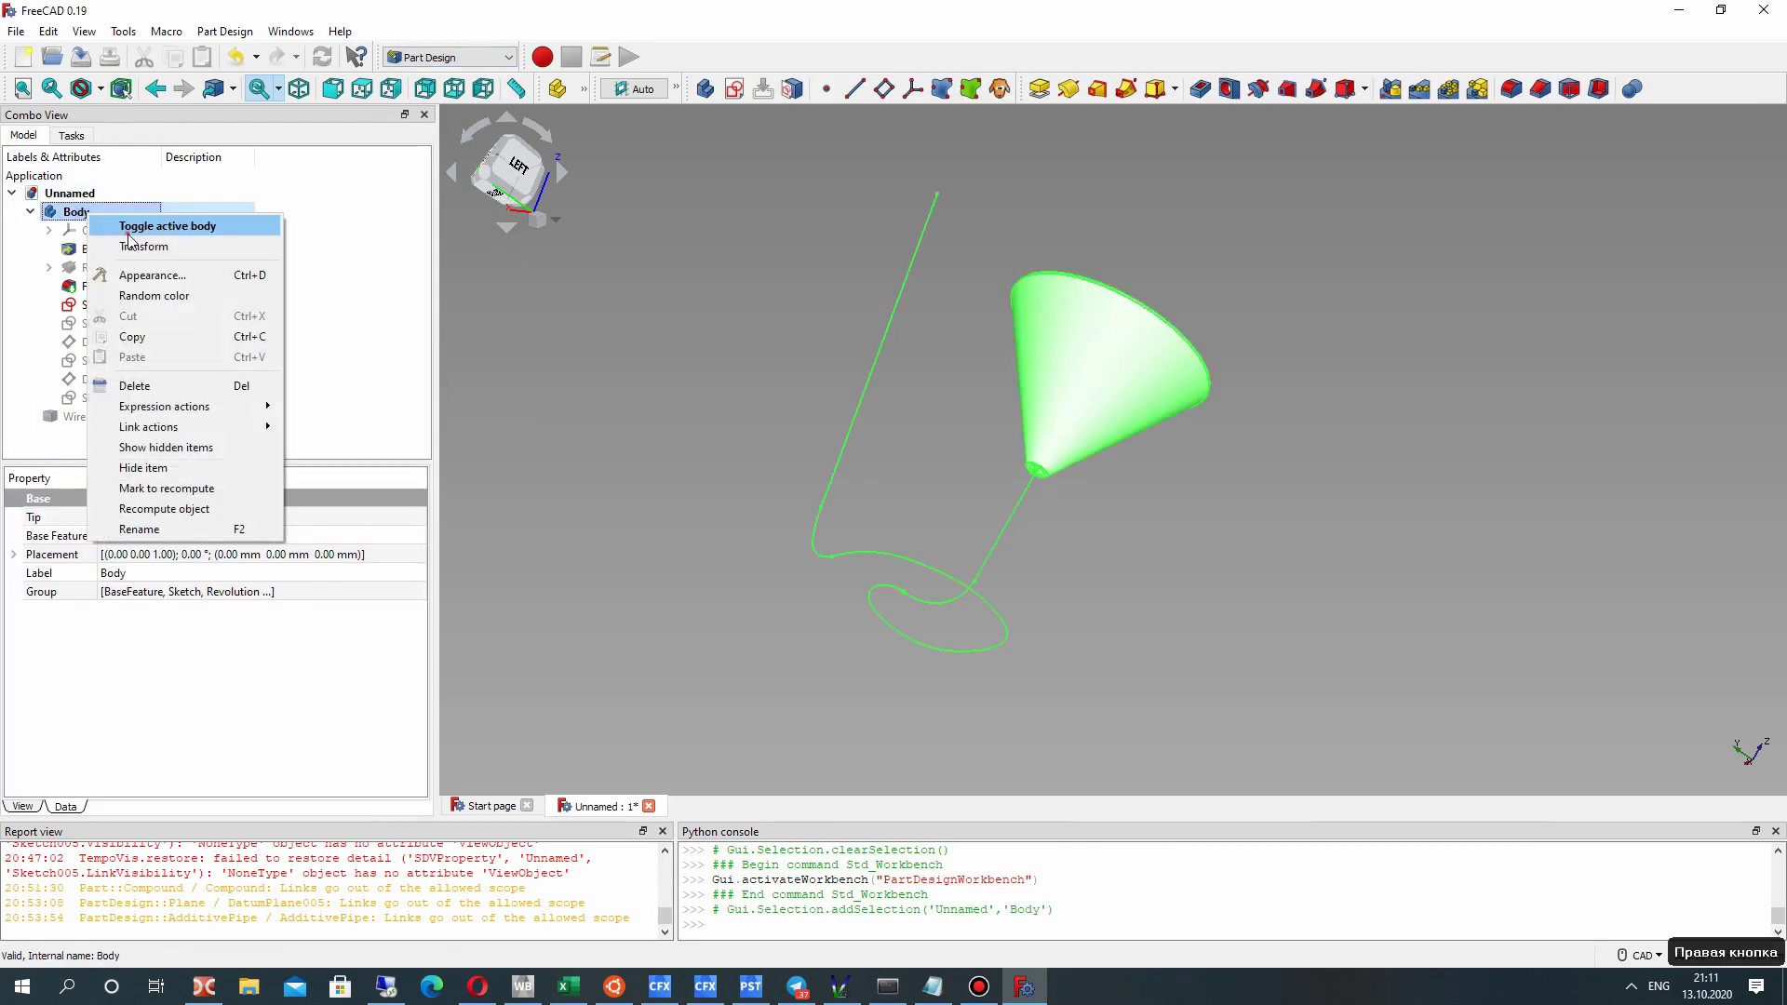
pyautogui.click(129, 229)
pyautogui.rightClick(68, 211)
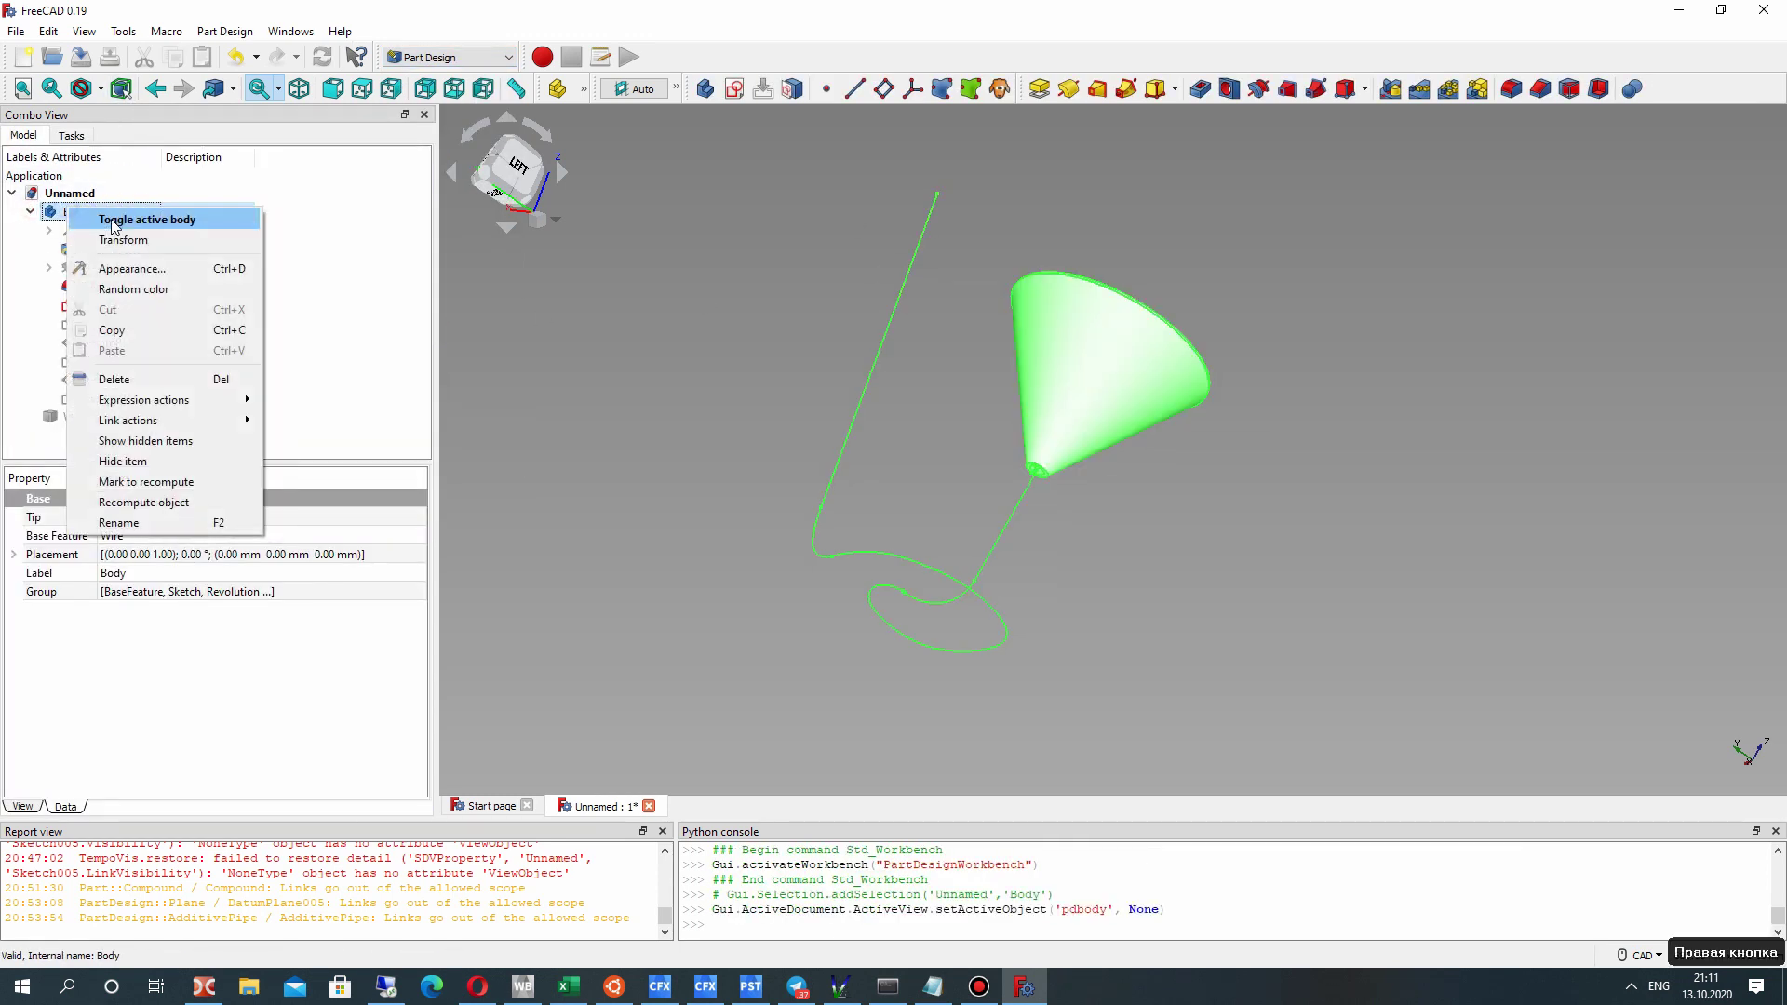
pyautogui.click(113, 223)
pyautogui.click(1198, 189)
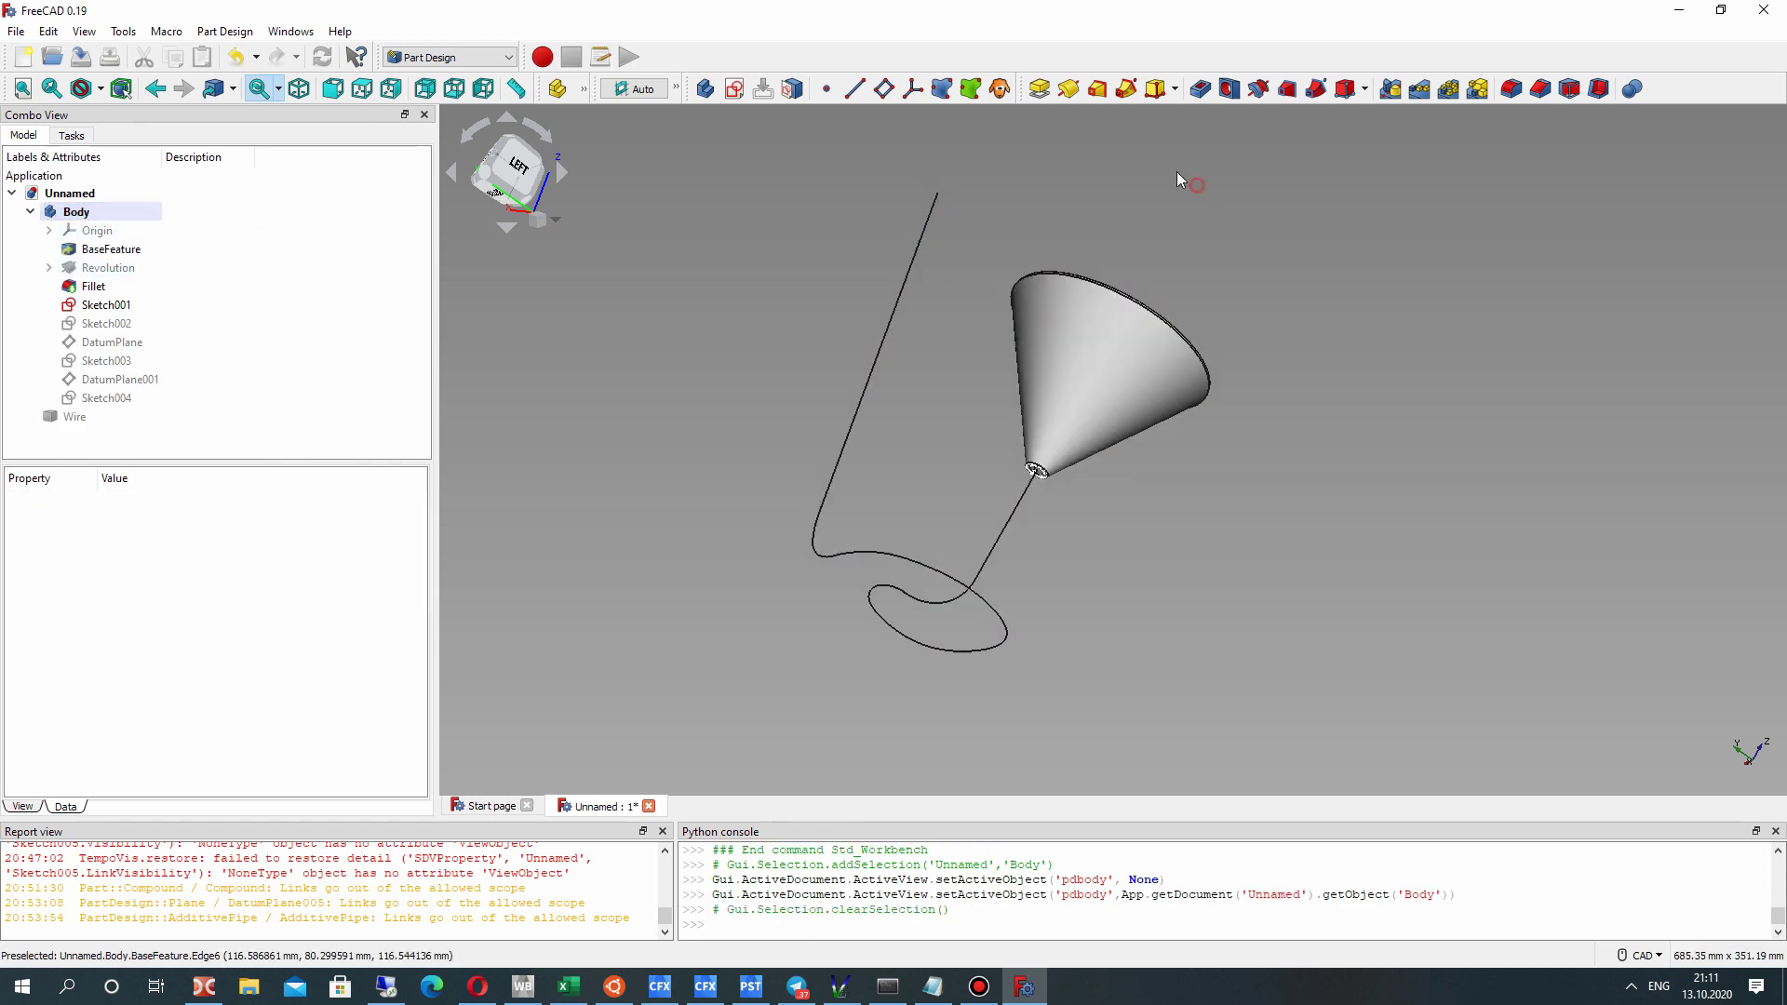
# Delete the BaseFeature from the Body and show the standalone Wire path again.
pyautogui.moveTo(110, 248); pyautogui.dragTo(112, 360)
pyautogui.rightClick(100, 378)
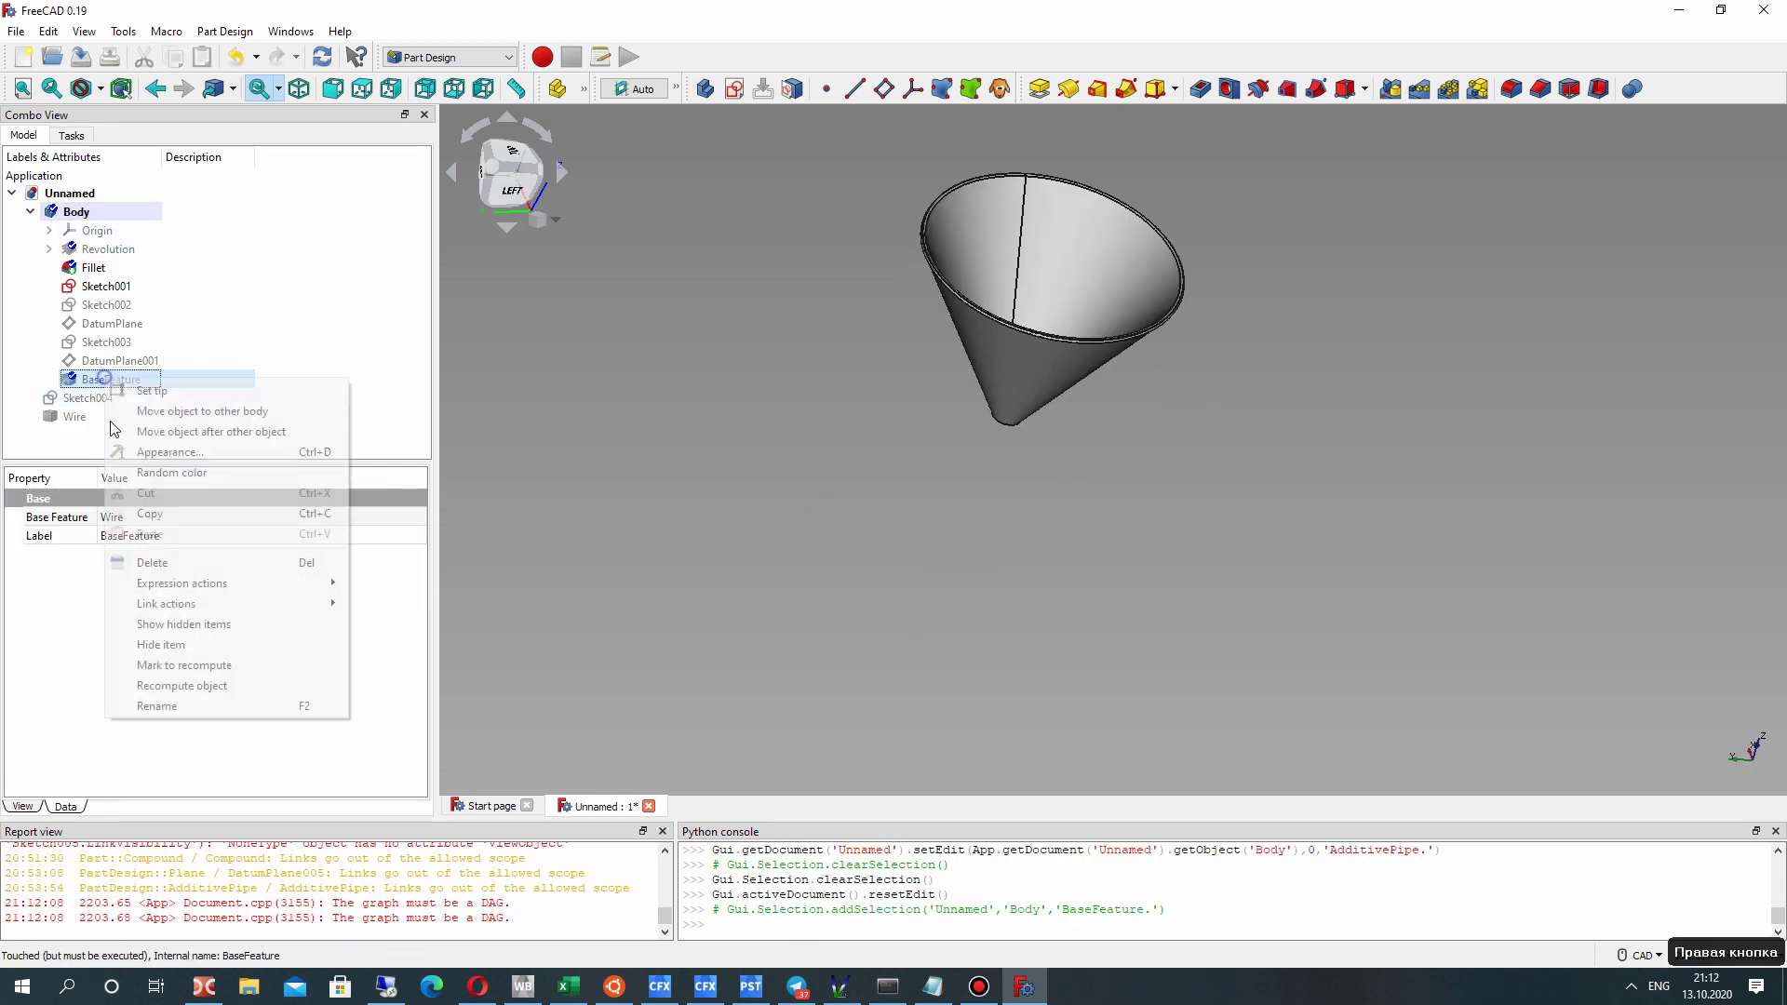
pyautogui.click(139, 563)
pyautogui.click(932, 540)
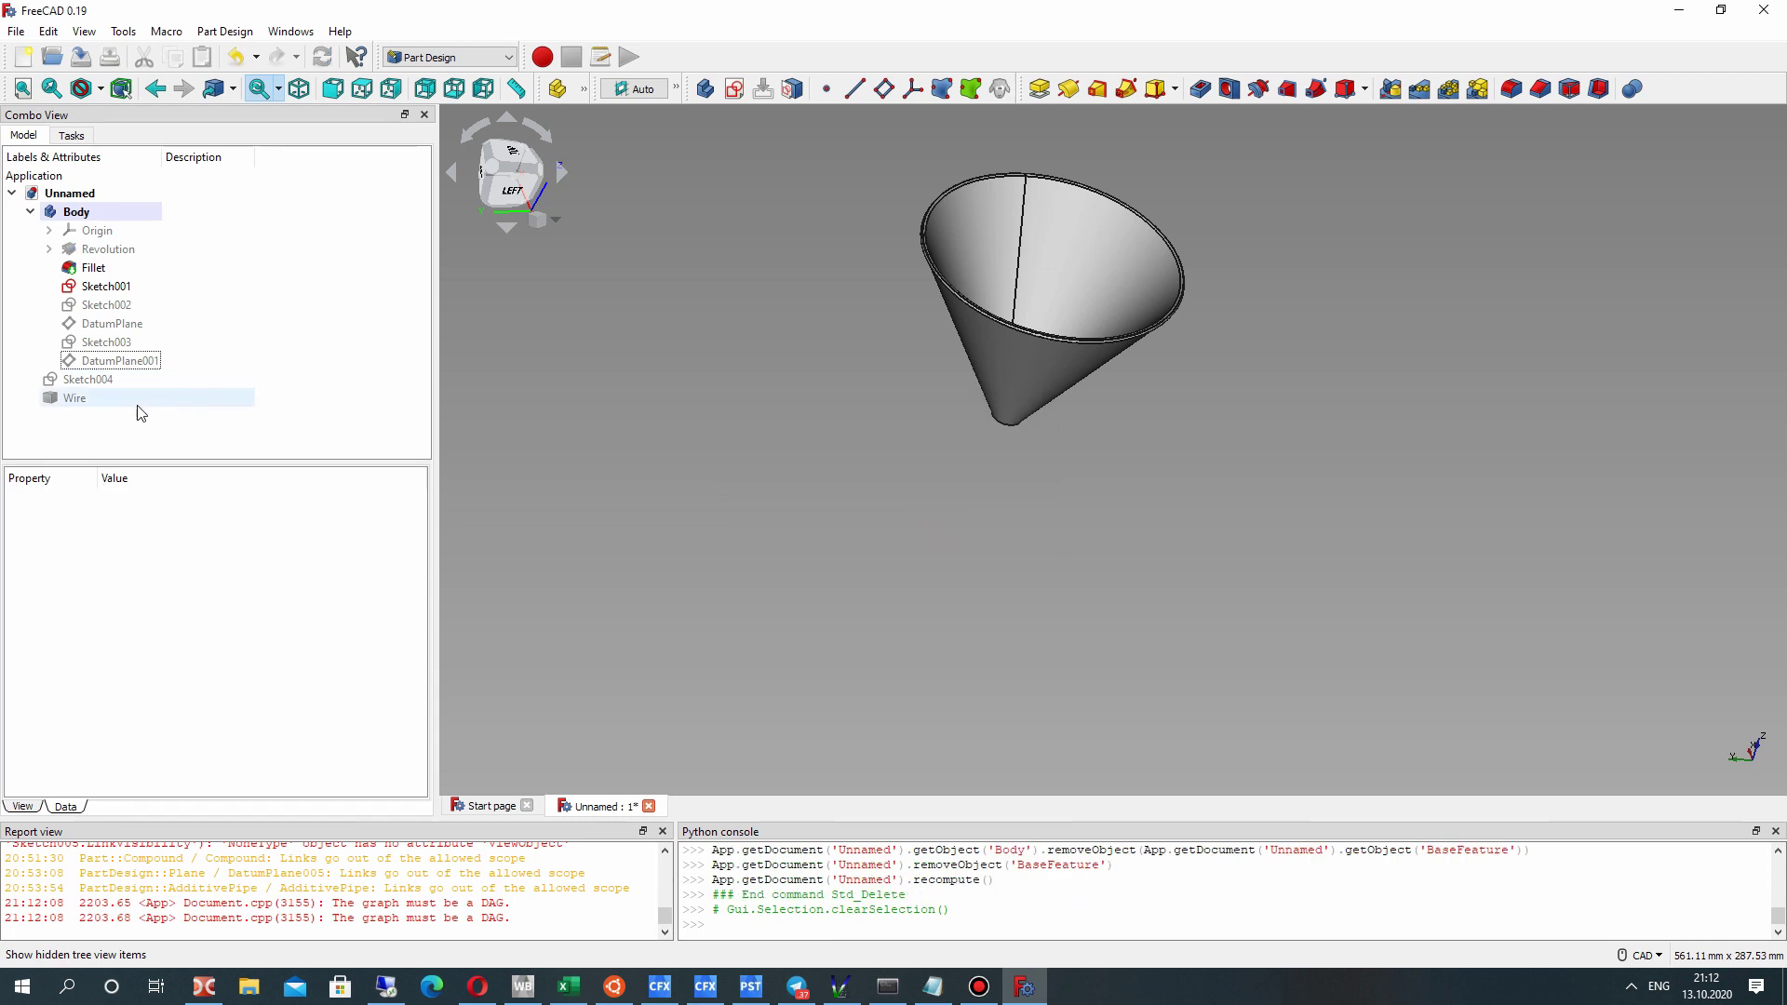
pyautogui.click(71, 397)
pyautogui.press('space')
pyautogui.click(718, 393)
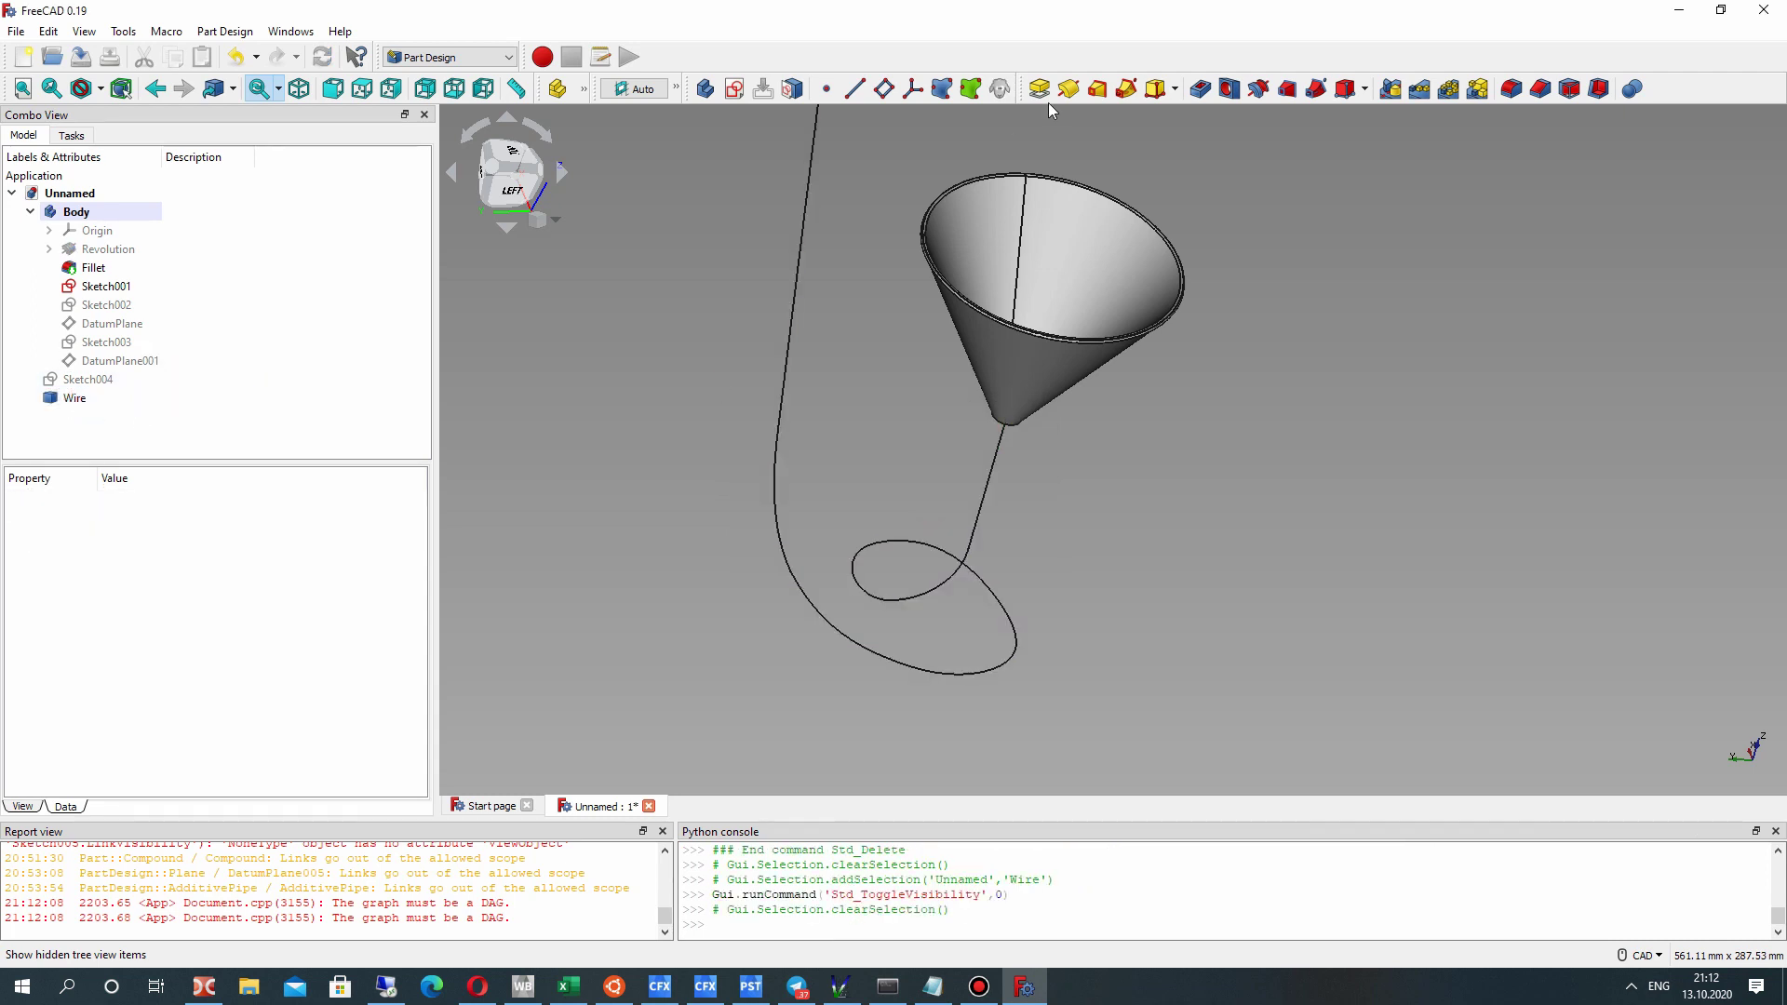
# Create an Additive pipe sweeping the Sketch001 ring along an independent copy of the Wire.
pyautogui.click(1124, 89)
pyautogui.click(64, 281)
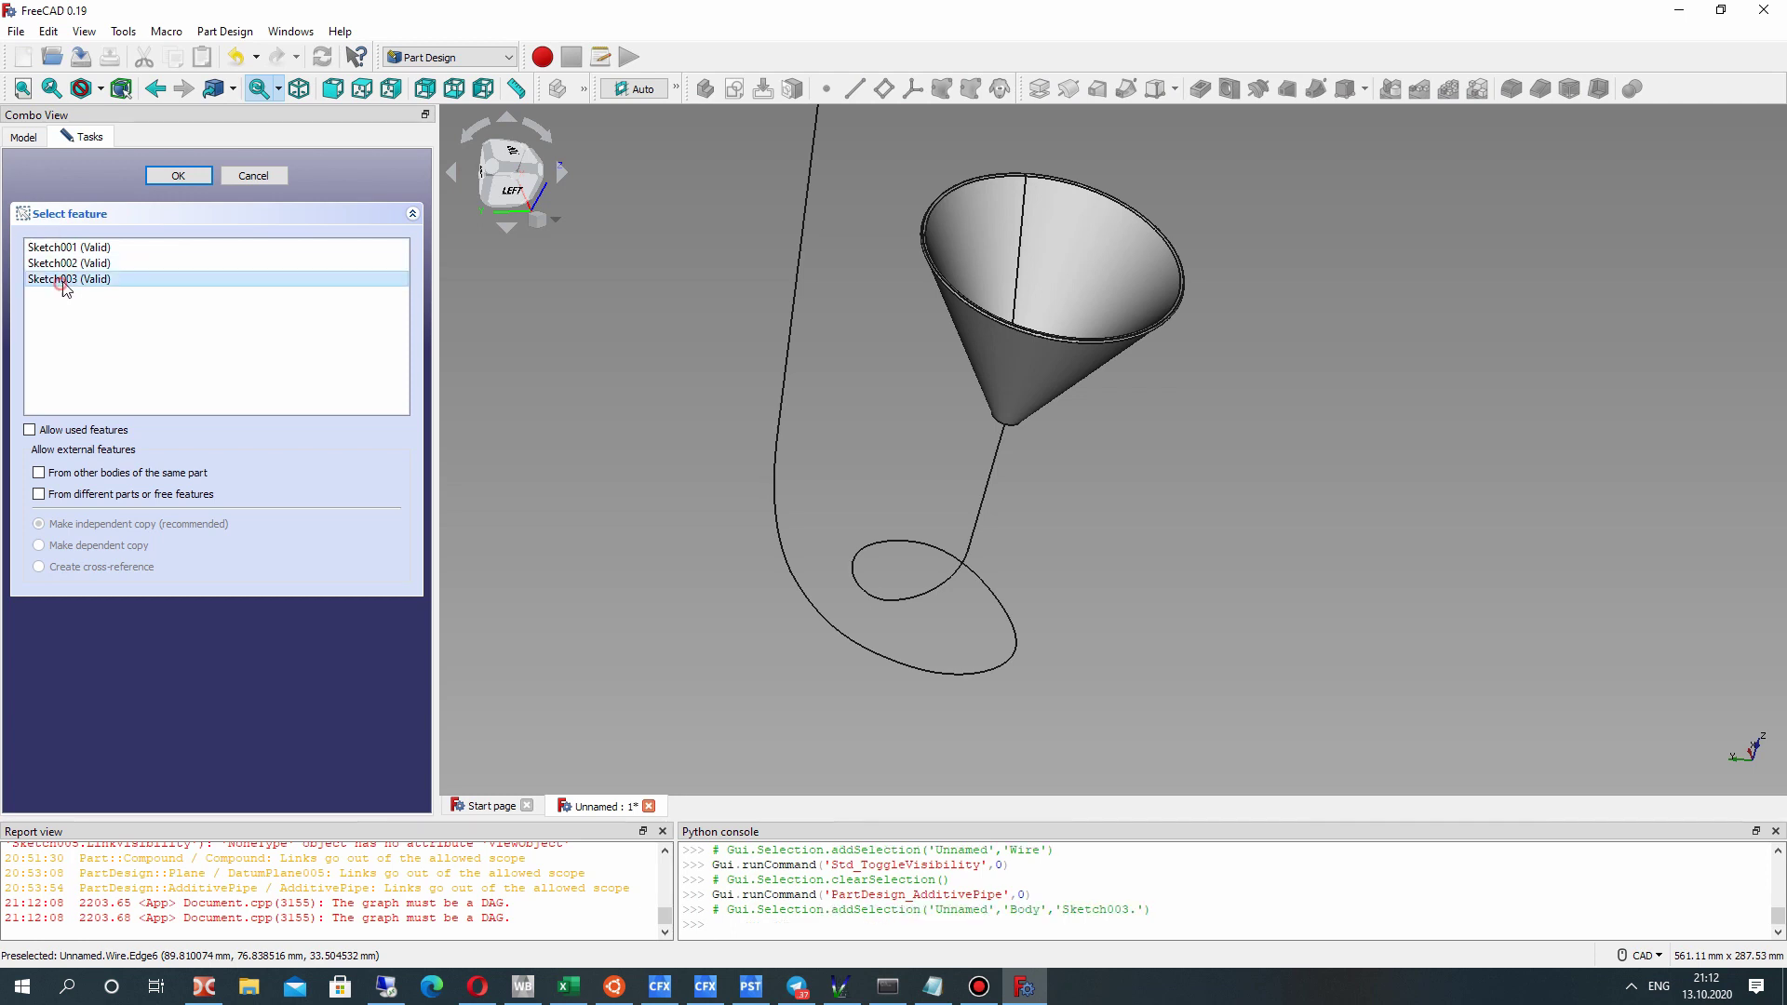
pyautogui.click(65, 247)
pyautogui.moveTo(930, 419); pyautogui.dragTo(322, 143, button='right')
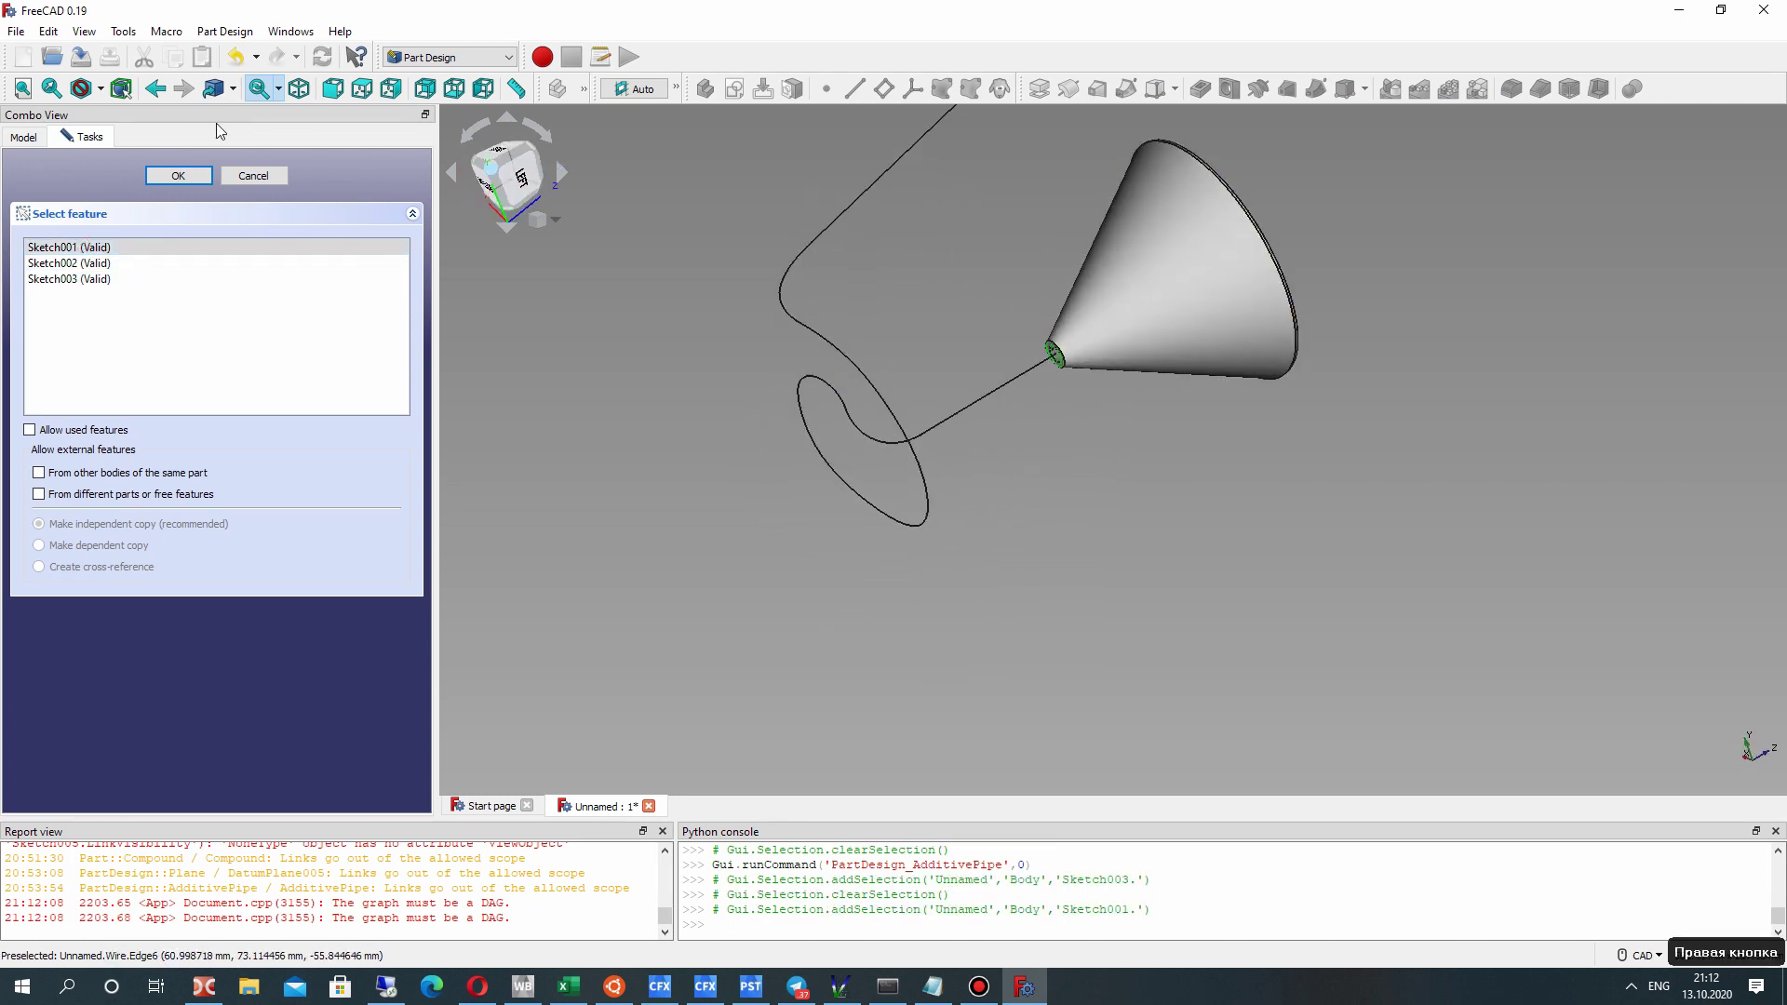
pyautogui.click(181, 180)
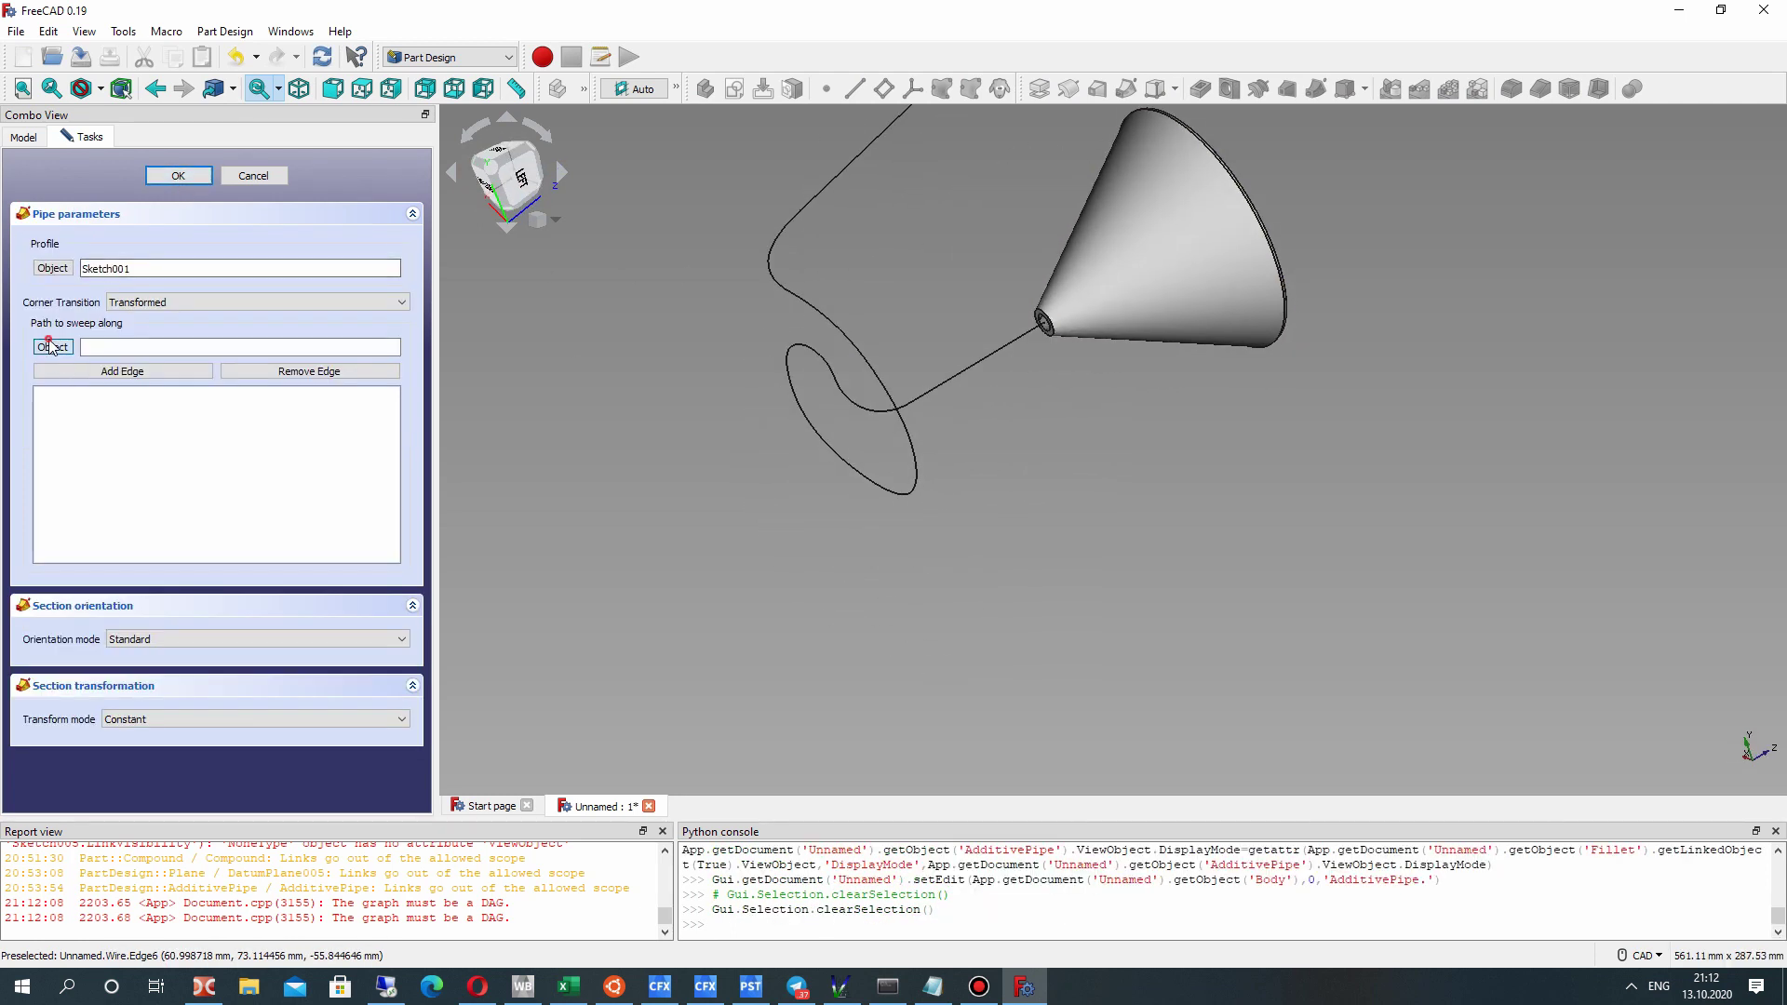
pyautogui.click(1017, 340)
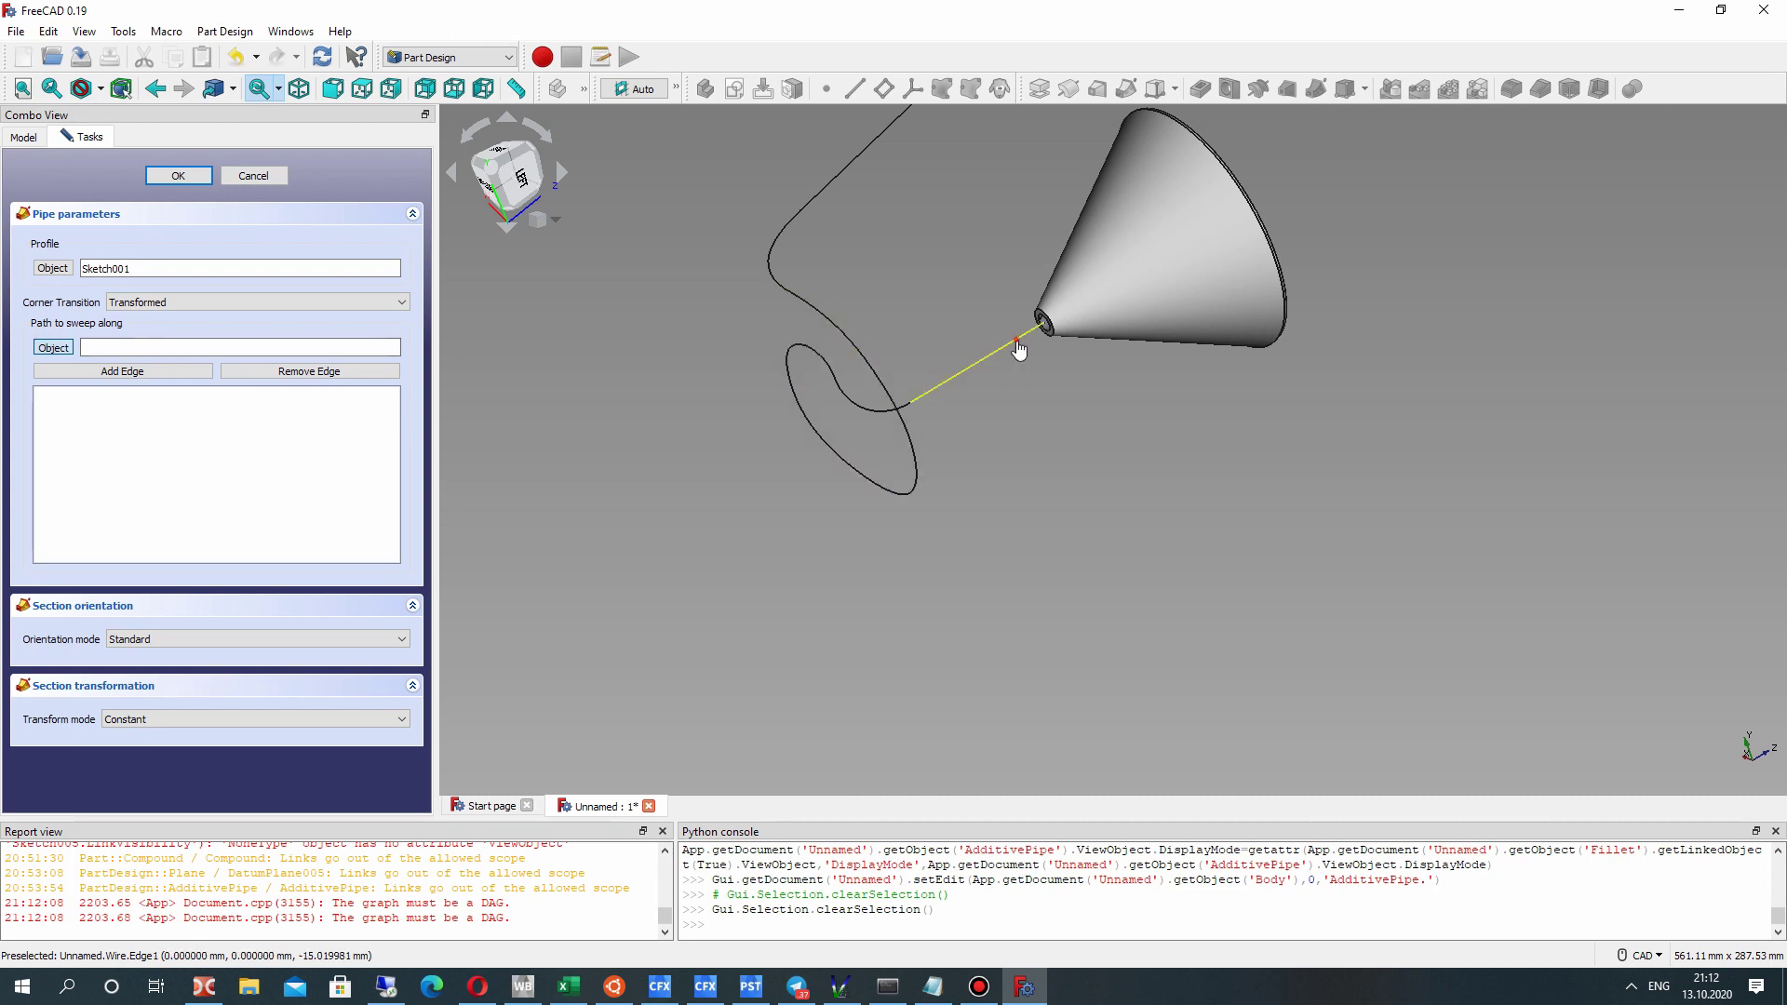
pyautogui.moveTo(582, 303); pyautogui.dragTo(804, 470, button='right')
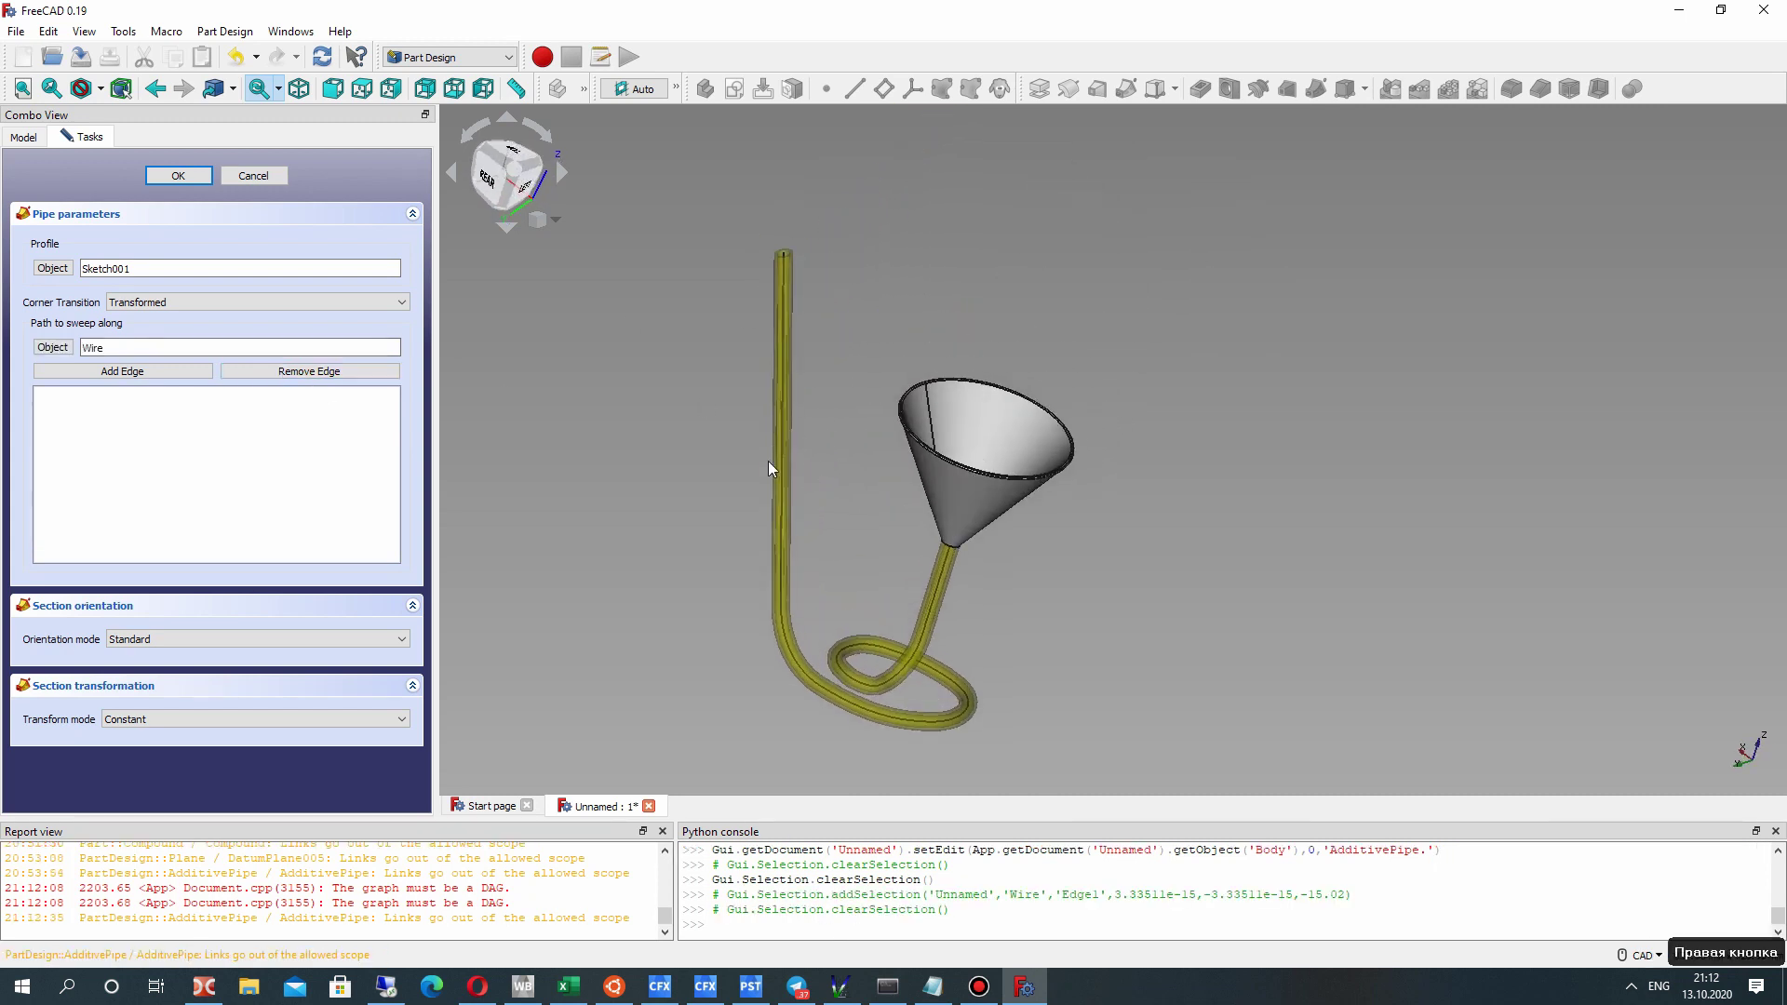
pyautogui.click(167, 177)
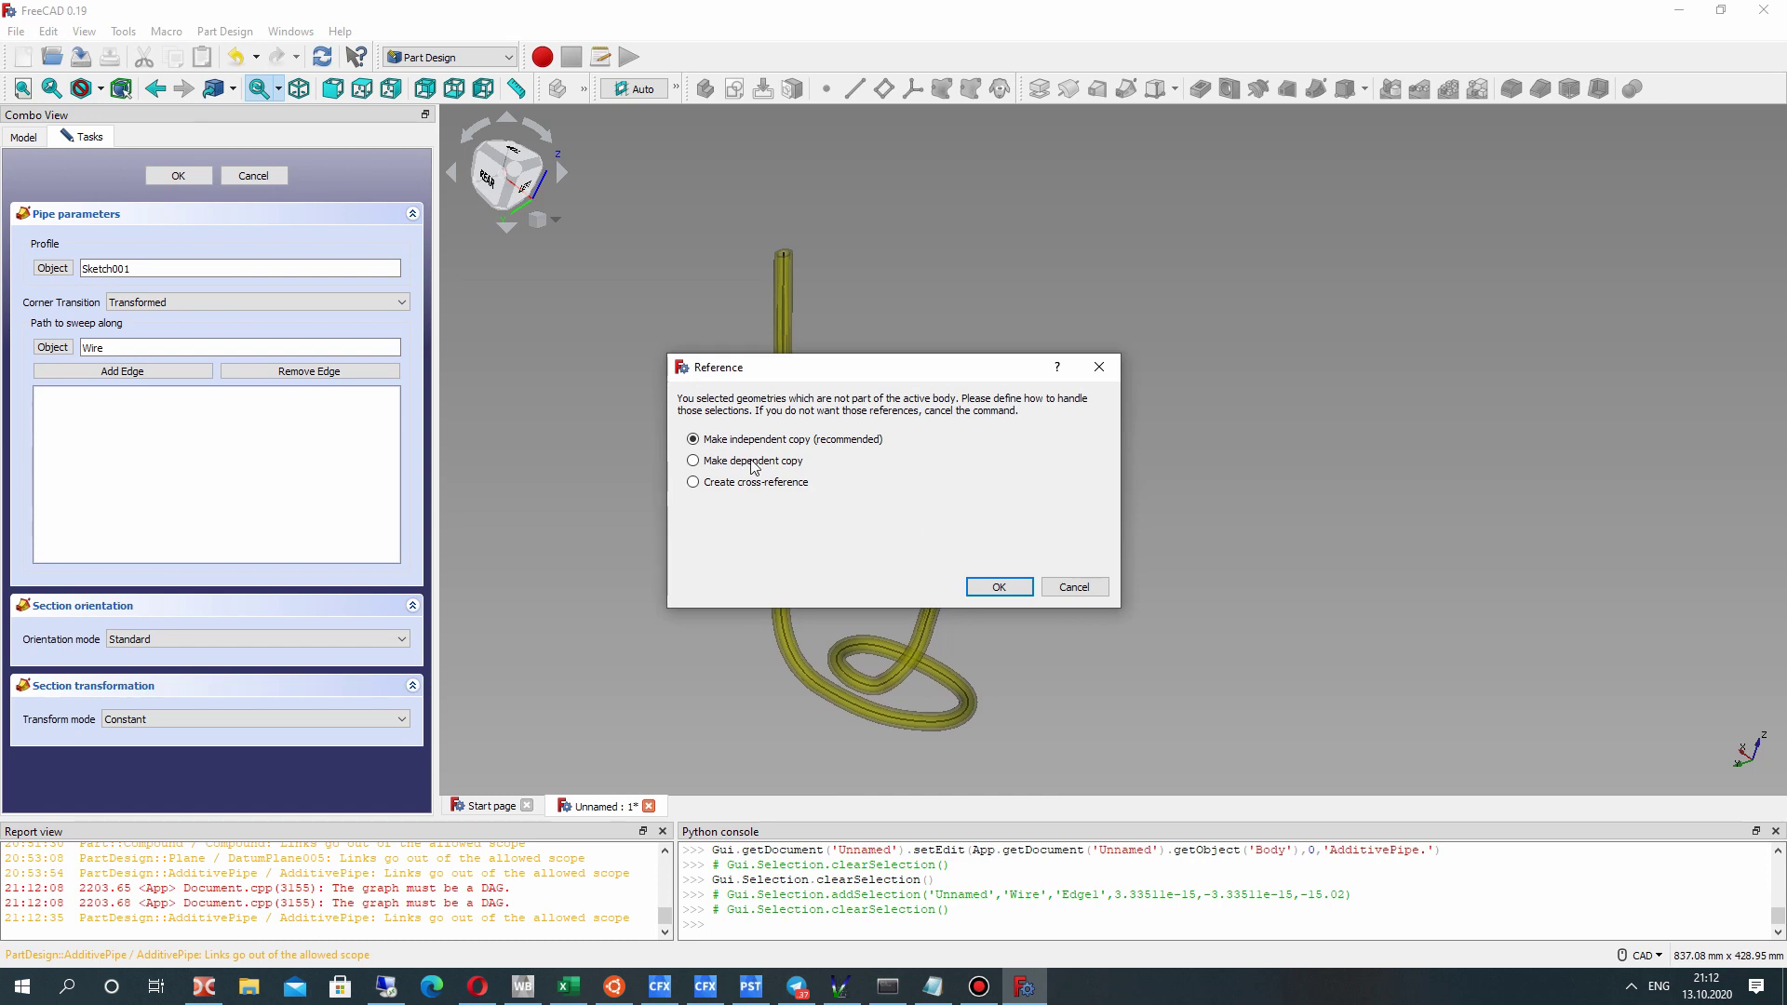
pyautogui.click(991, 587)
pyautogui.moveTo(1071, 521); pyautogui.dragTo(1056, 456, button='right')
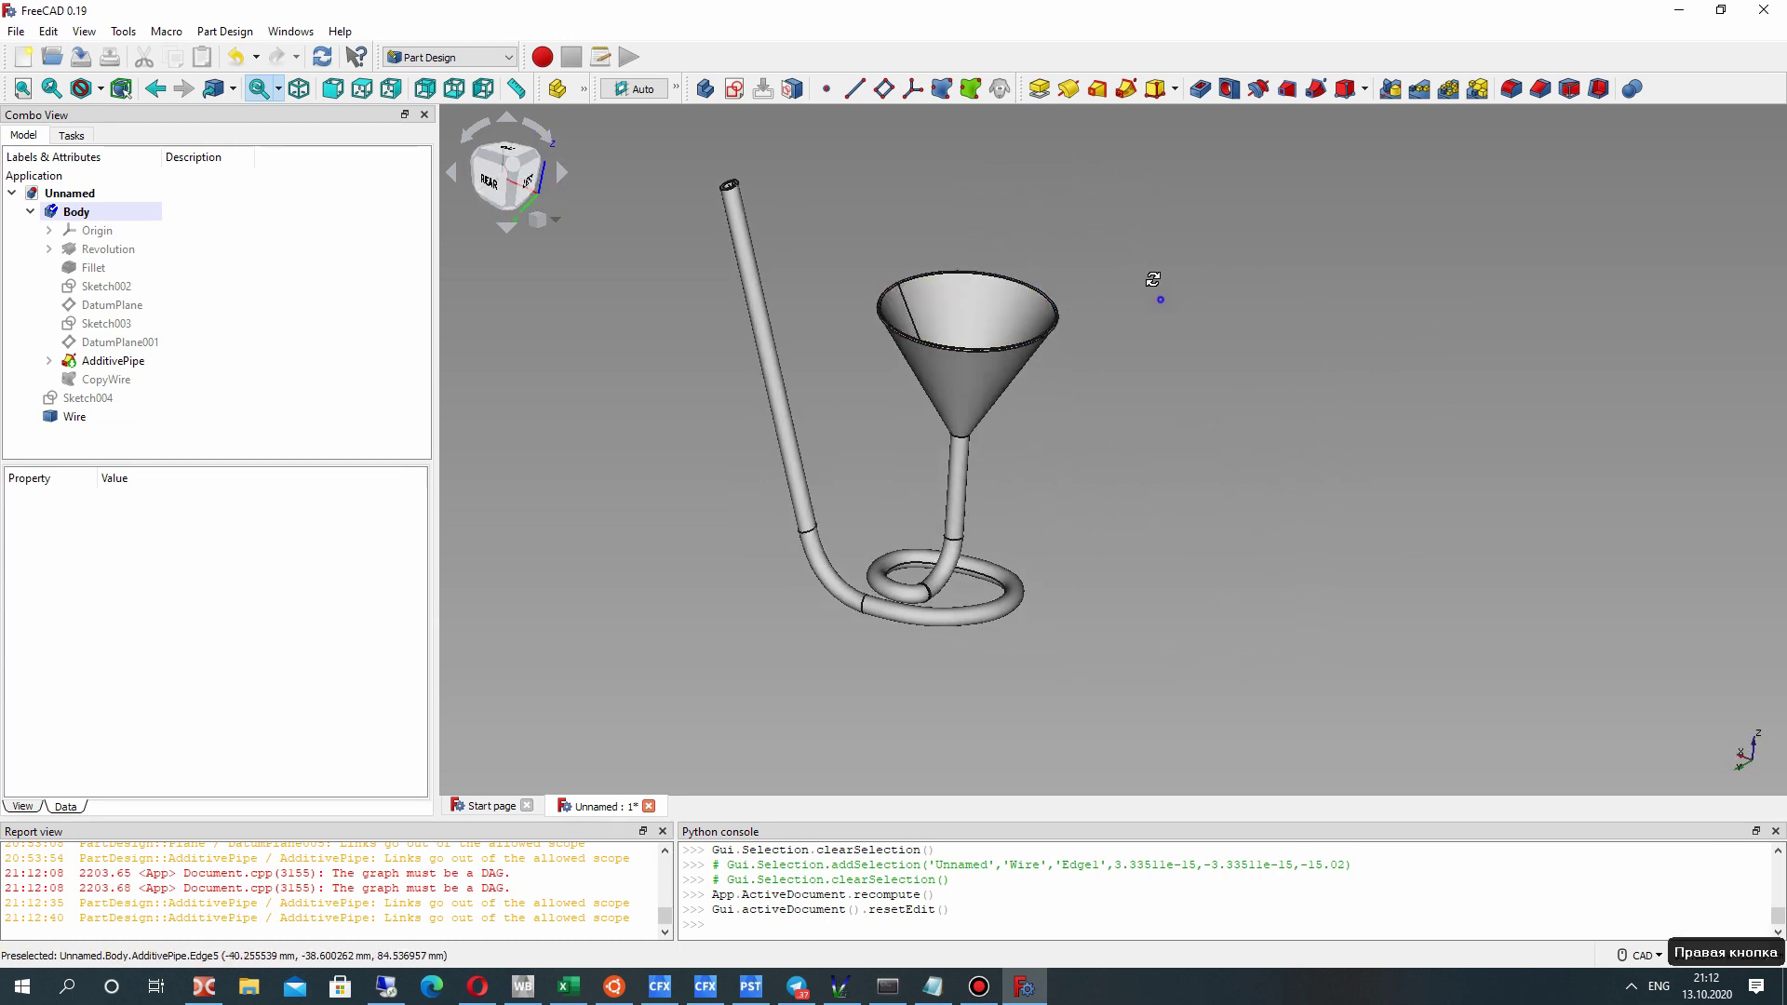